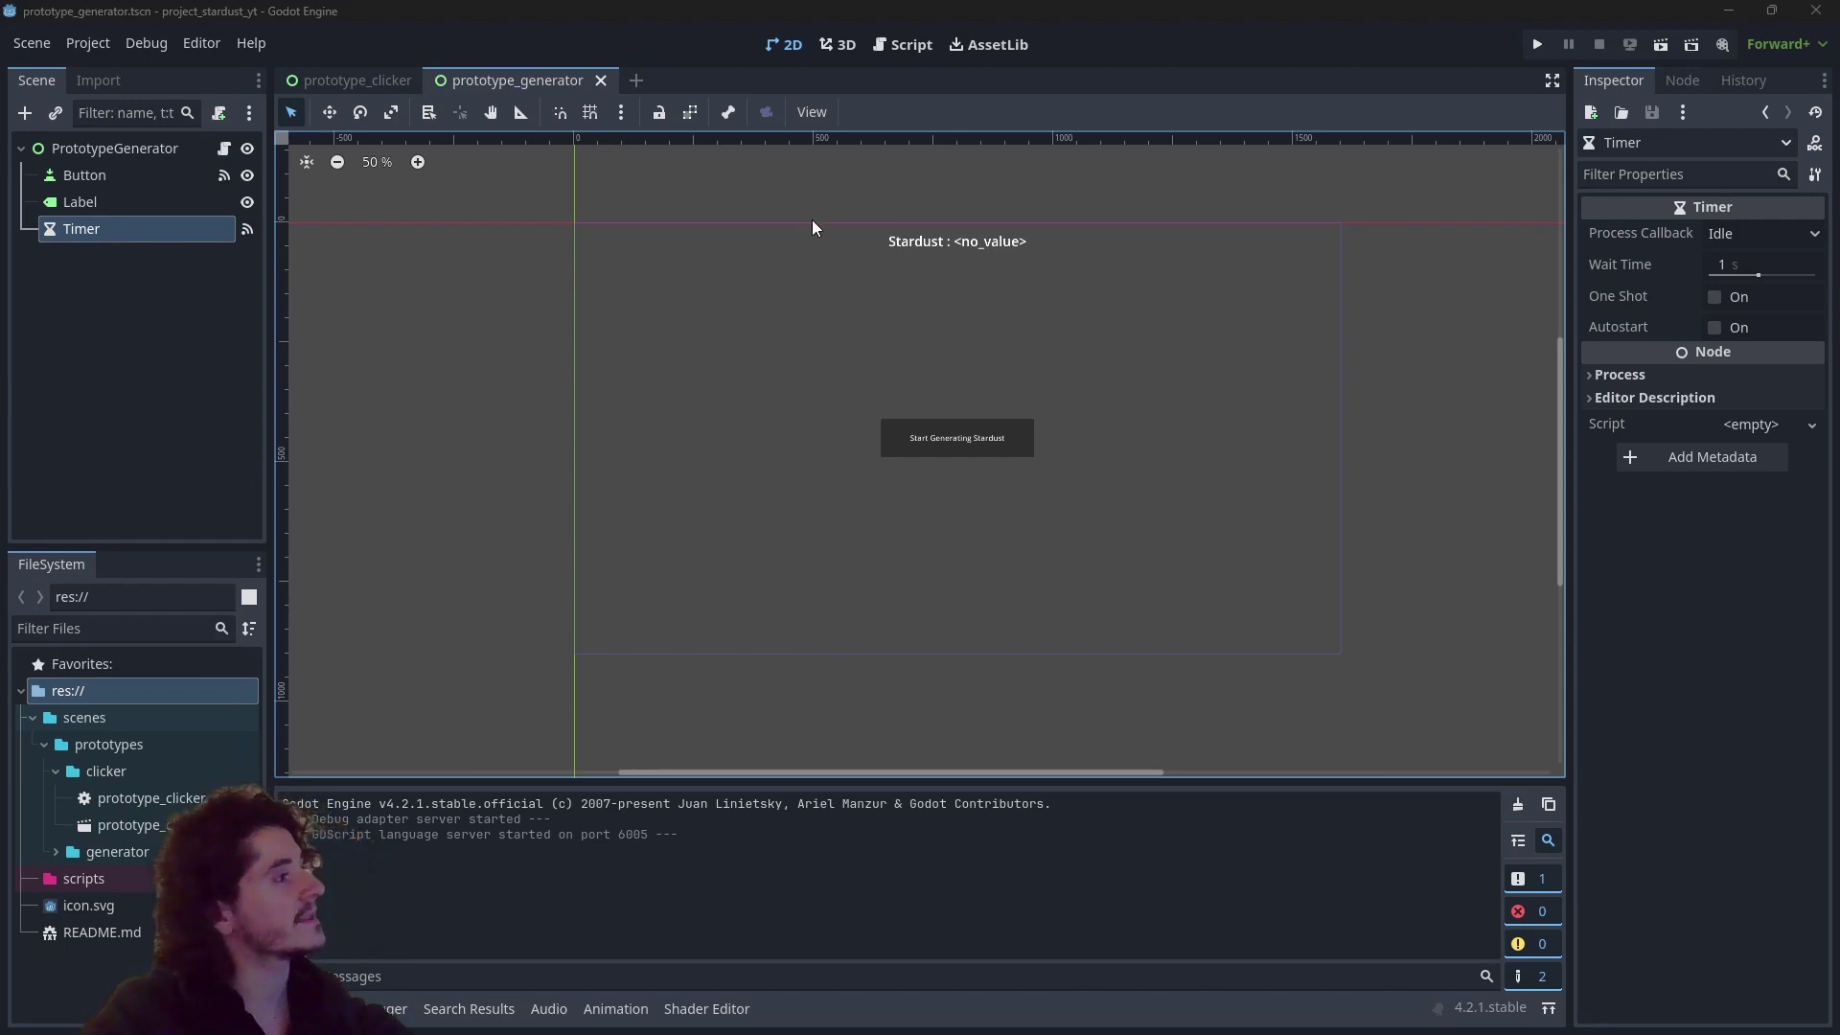
Step: Start a new empty scene tab alongside prototype_clicker and prototype_generator
click(631, 79)
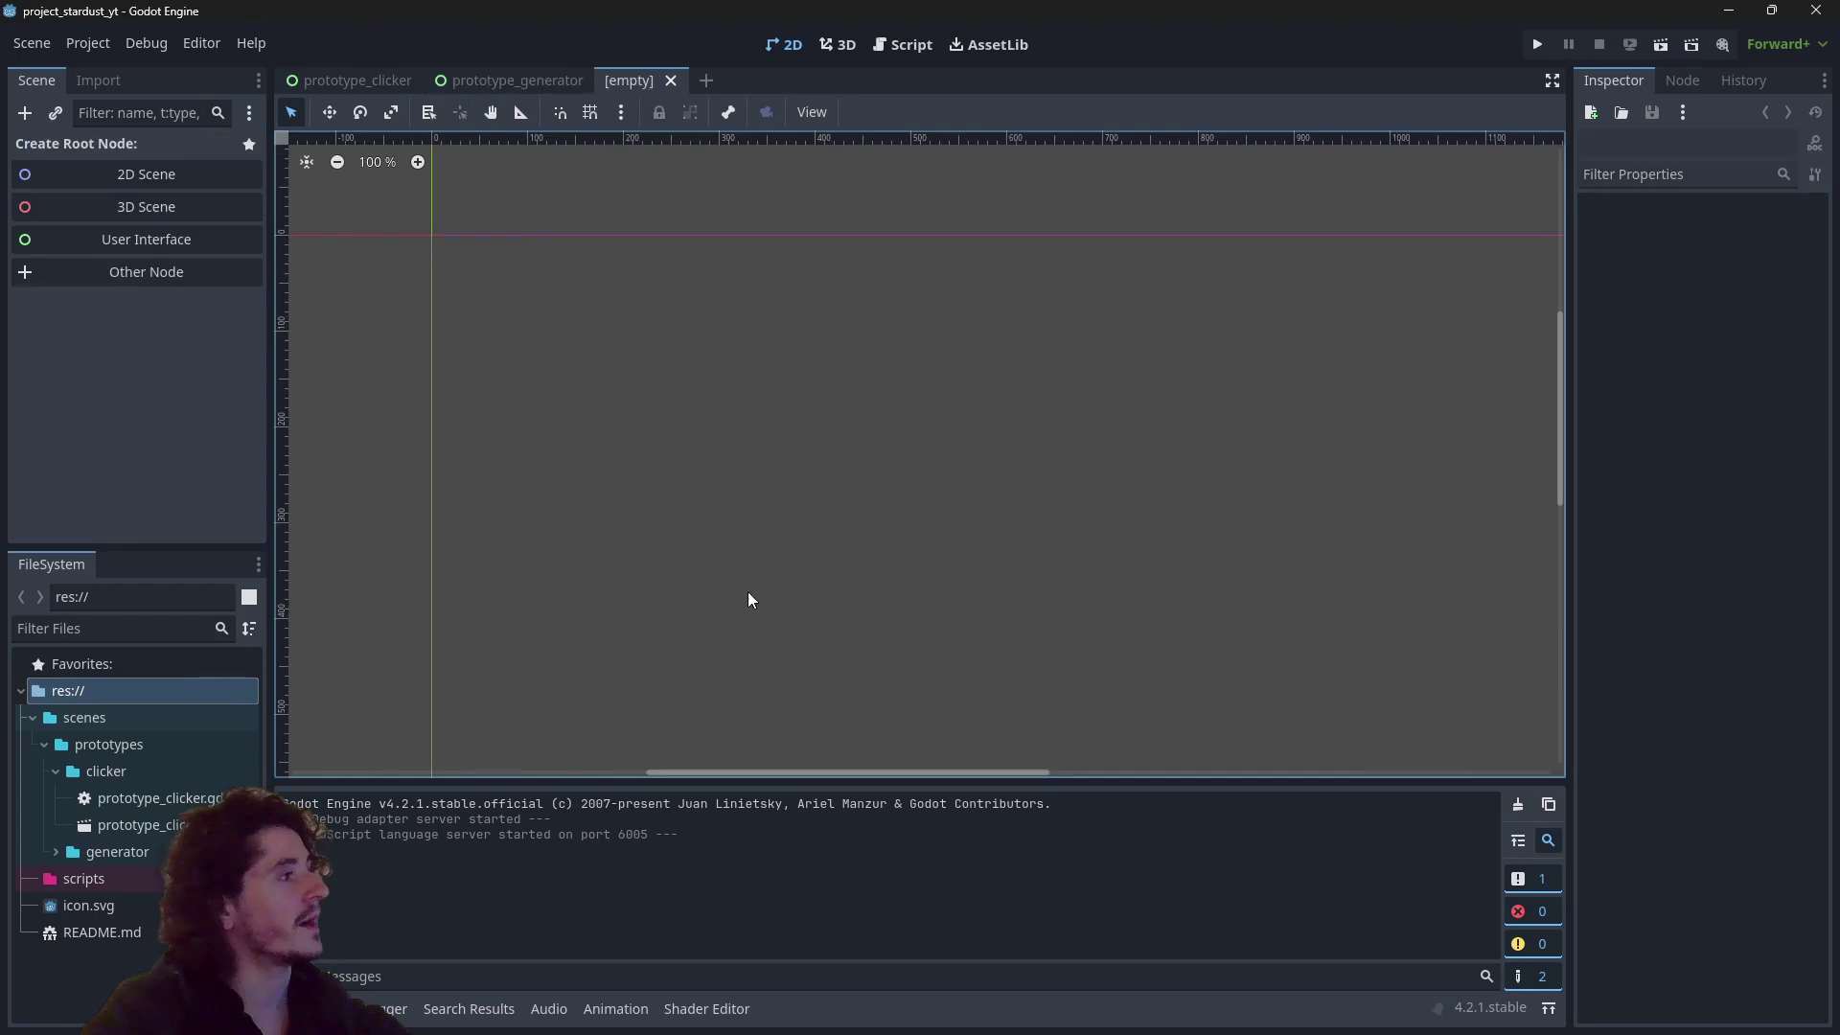
Step: Give the new scene a User Interface Control root named UserInterface
click(170, 246)
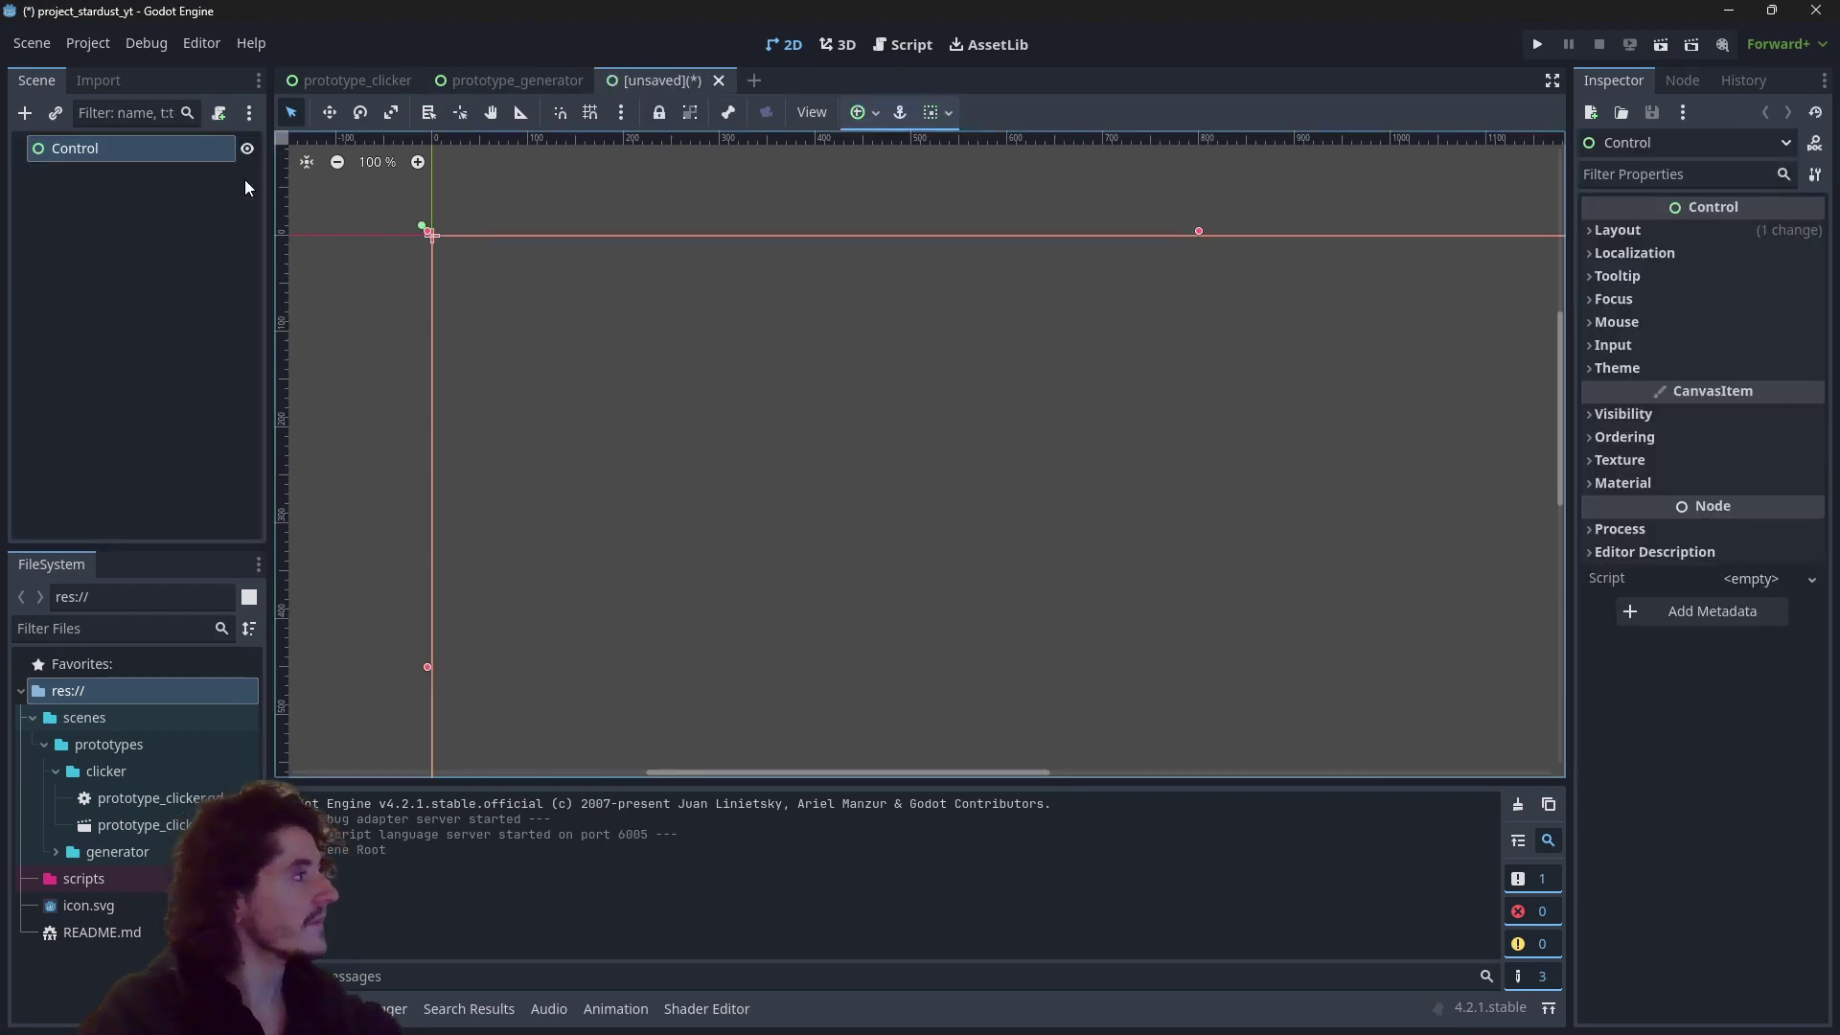
double_click(137, 154)
text(UserInterface)
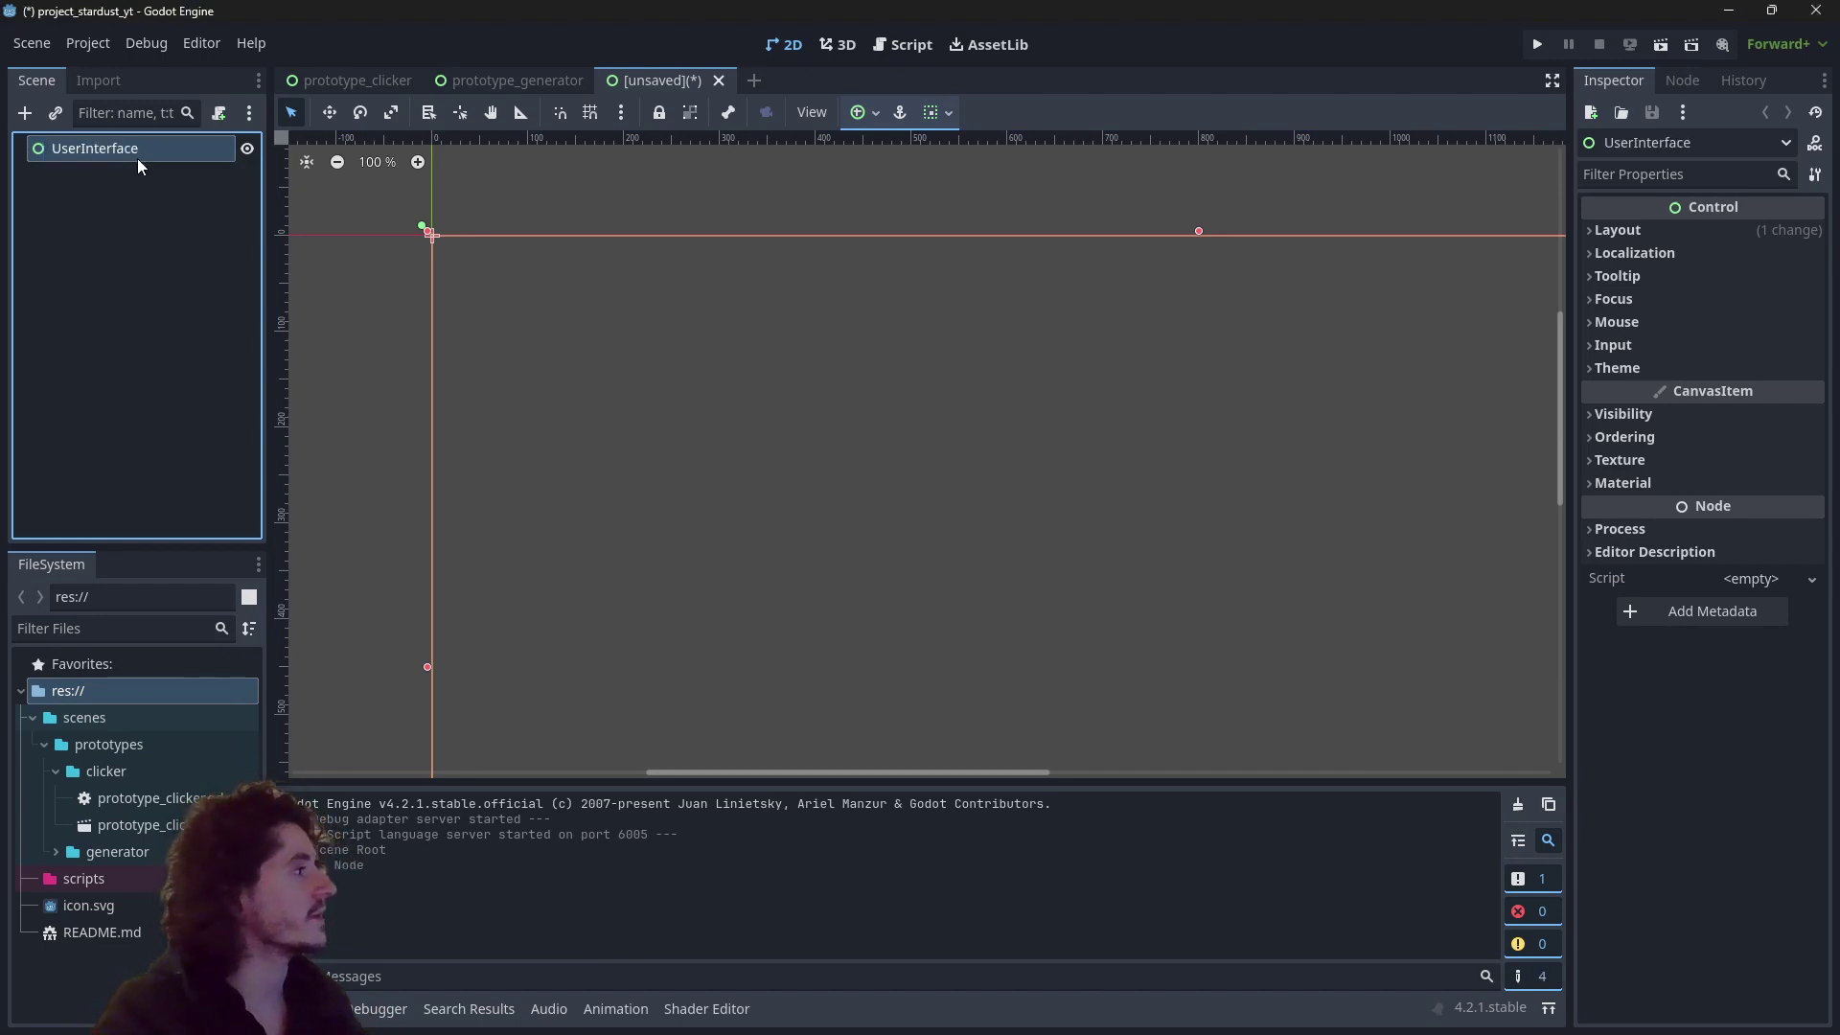
key(Return)
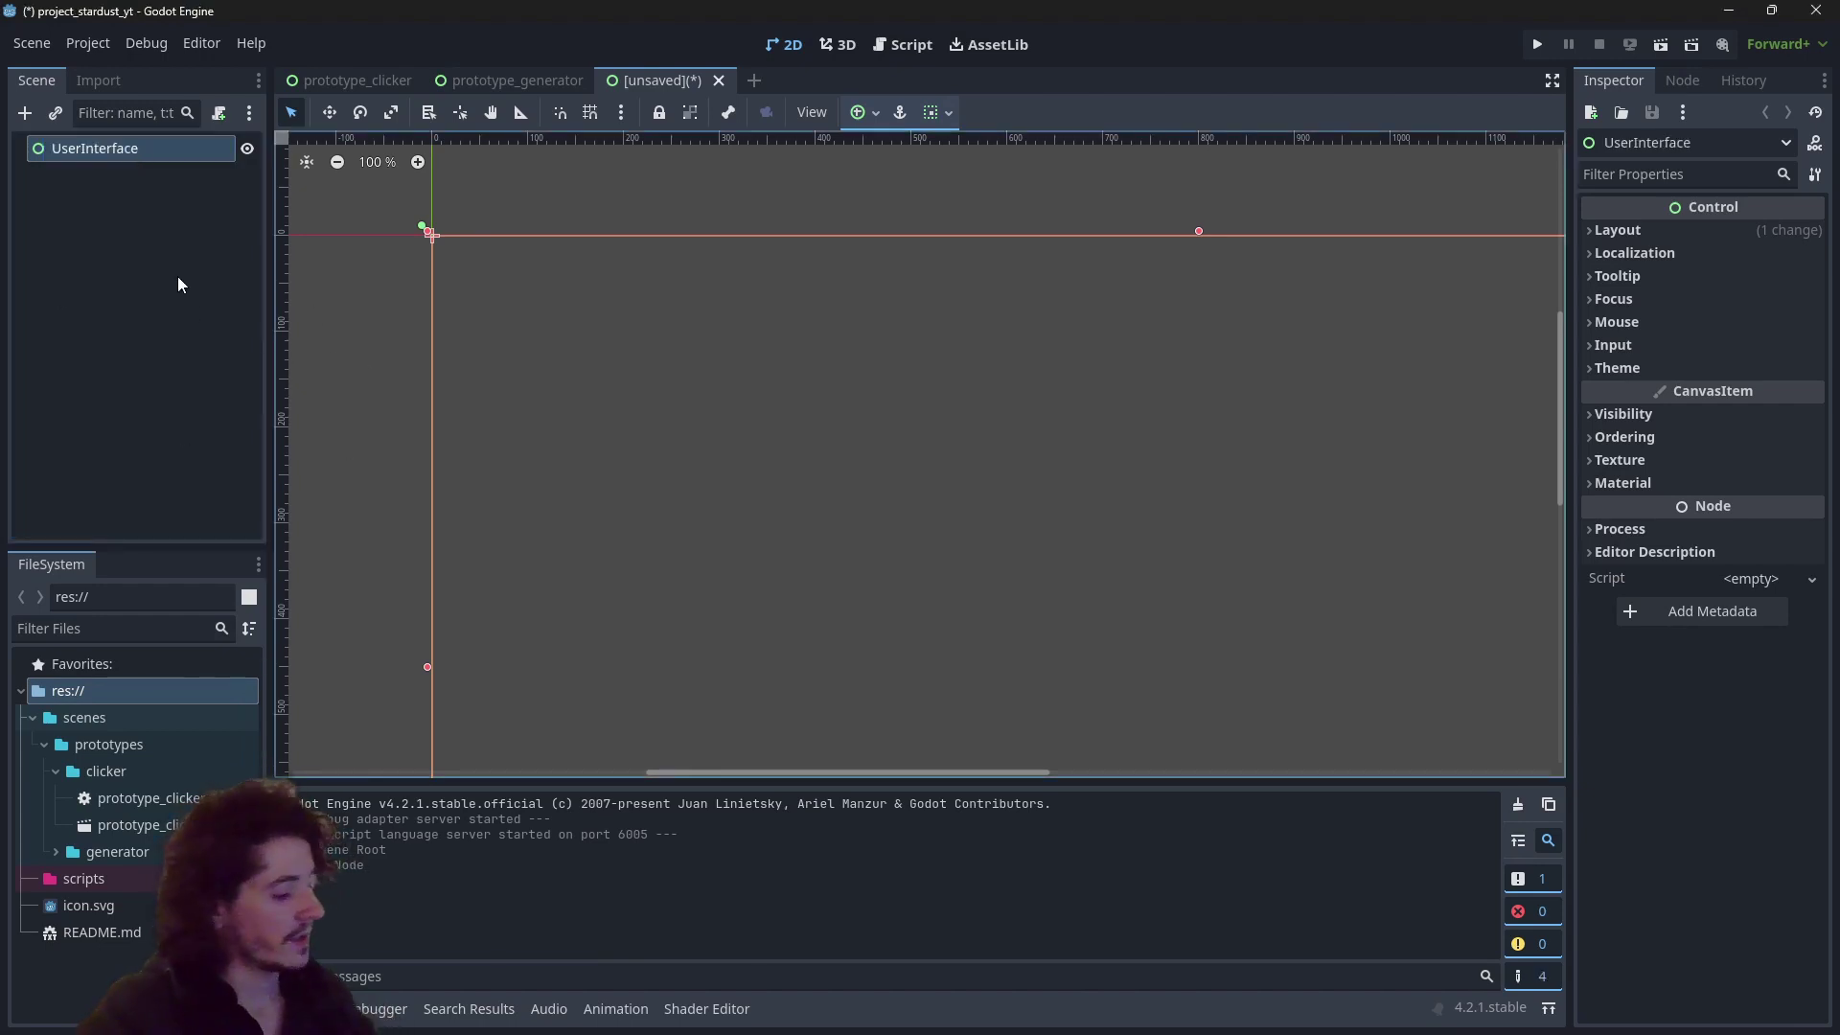
Step: Save the scene as user_interface.tscn in a new scenes/user_interface folder
key(ctrl+s)
click(624, 309)
double_click(624, 308)
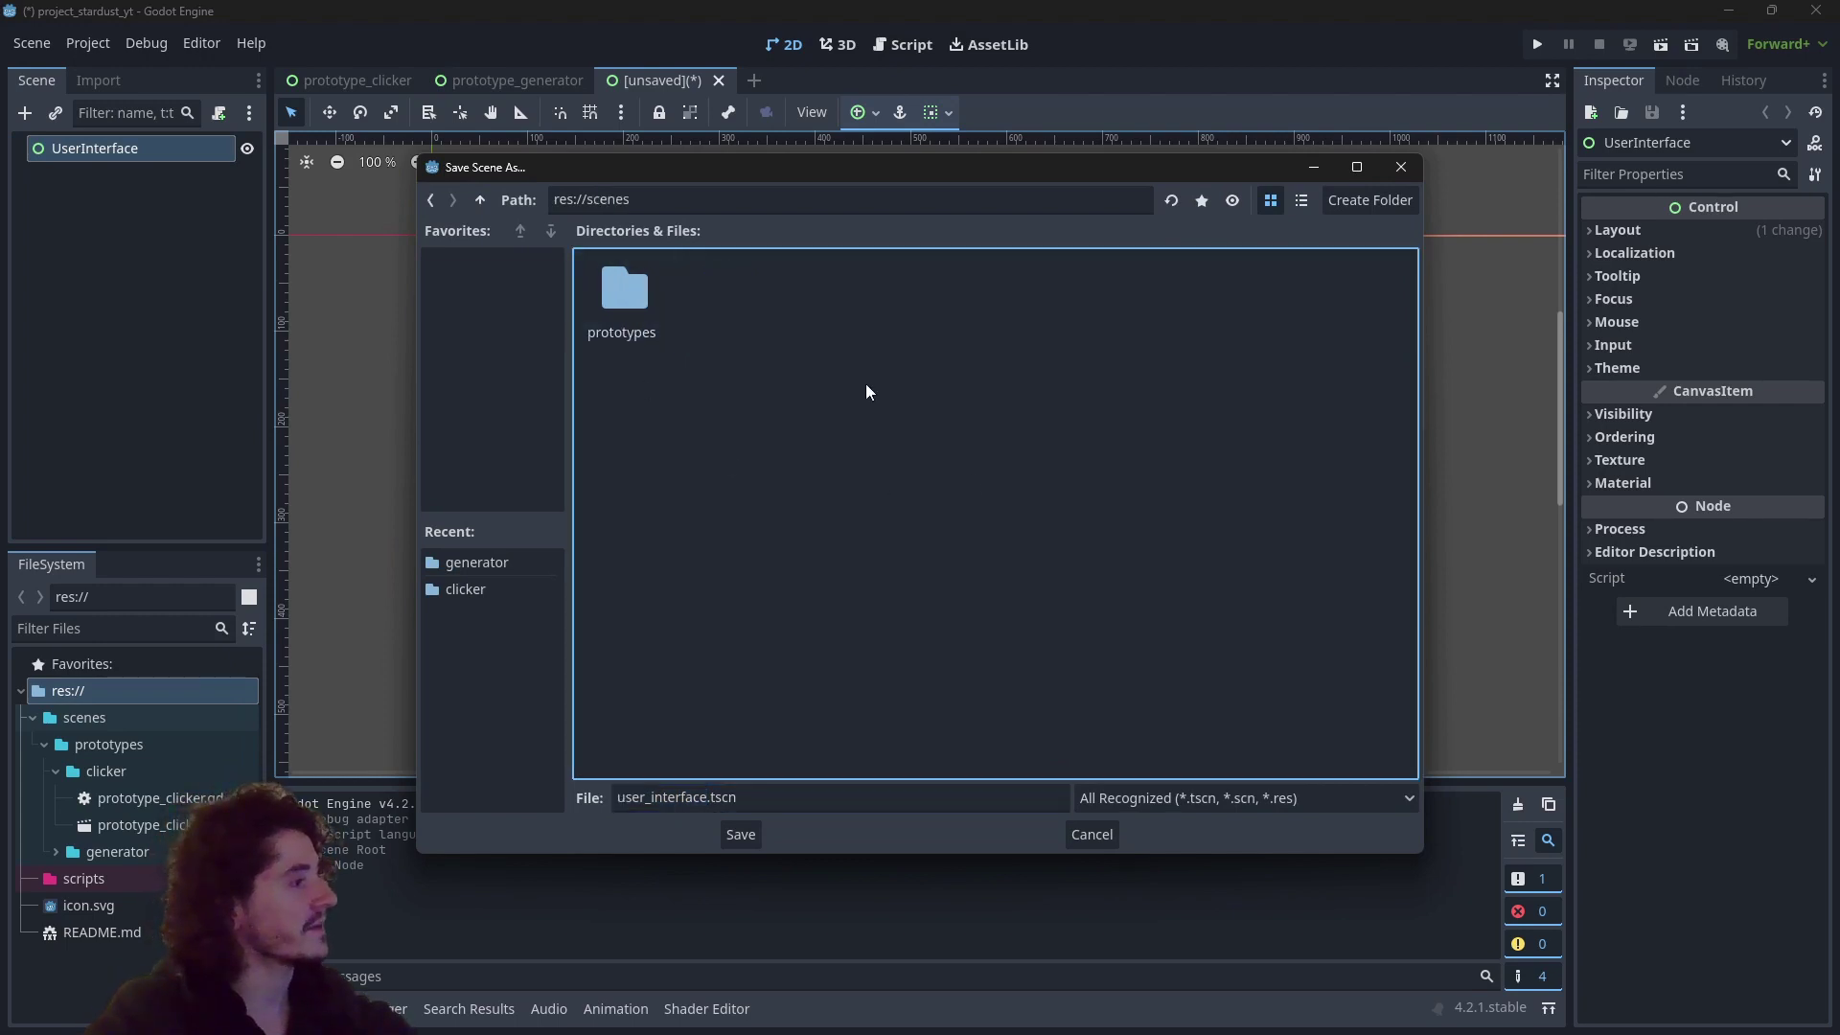
click(1363, 201)
text(user_interface)
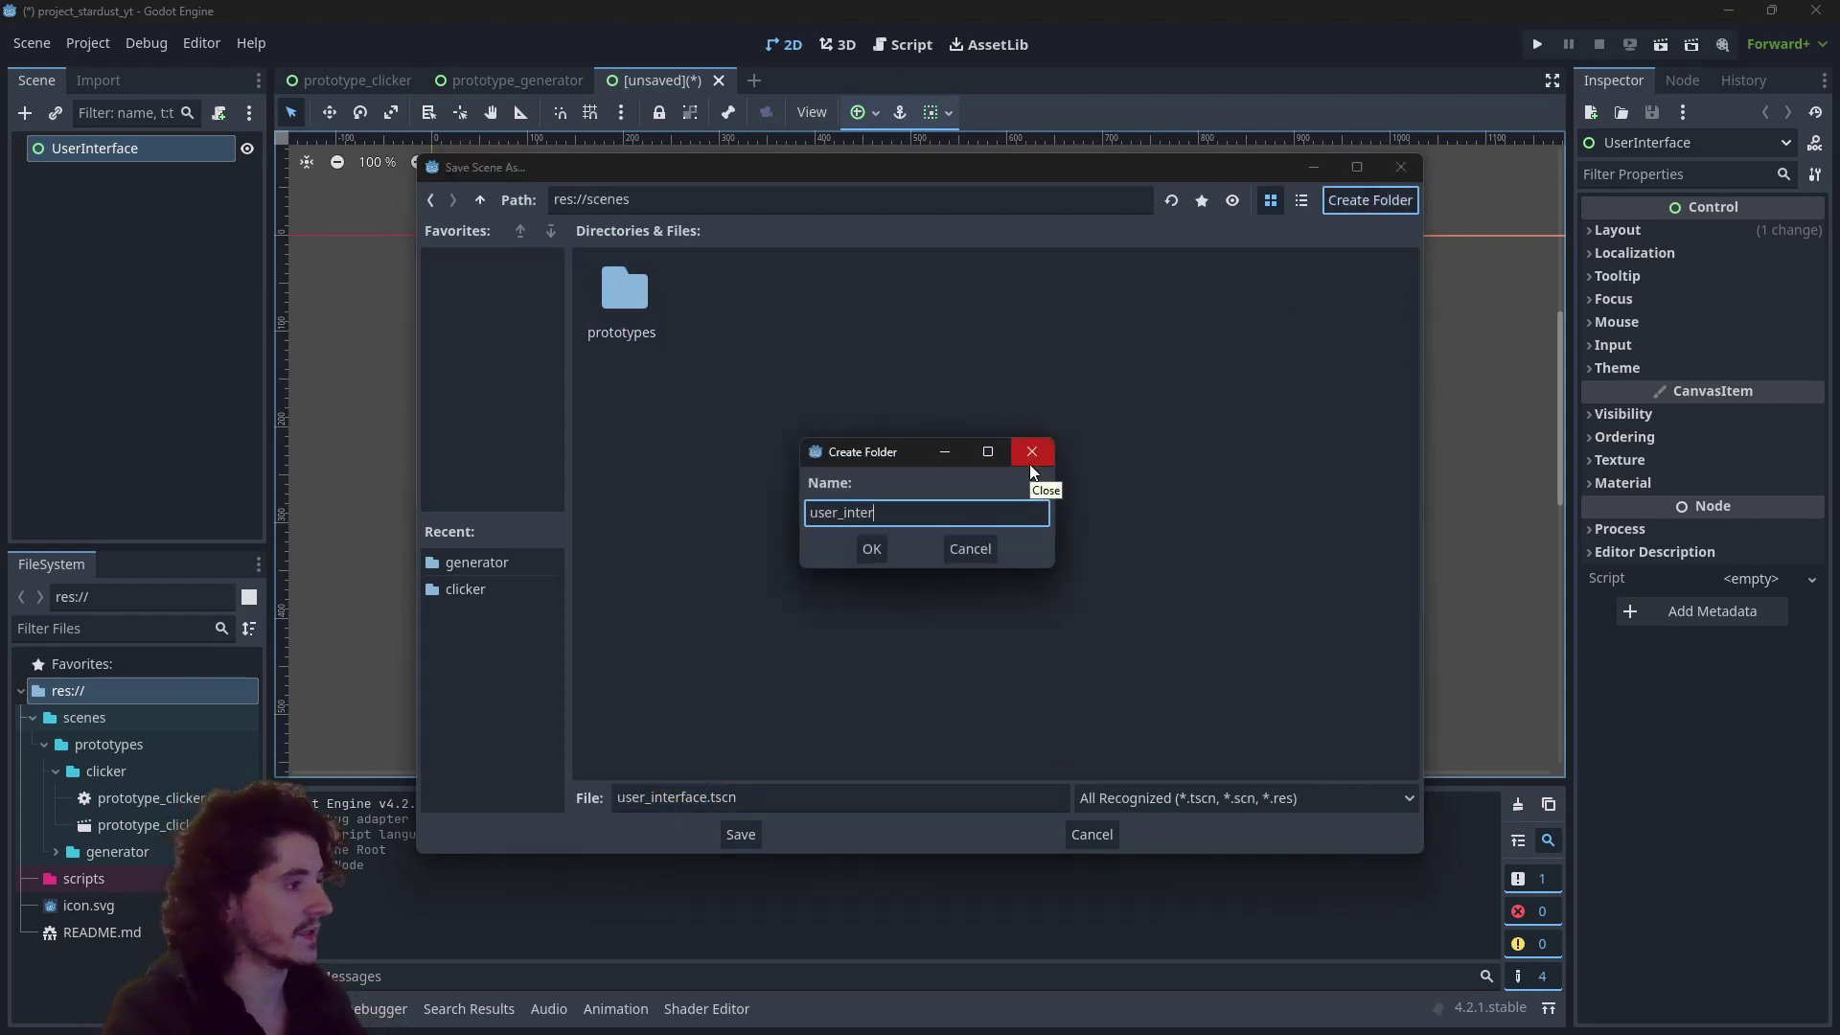
key(Return)
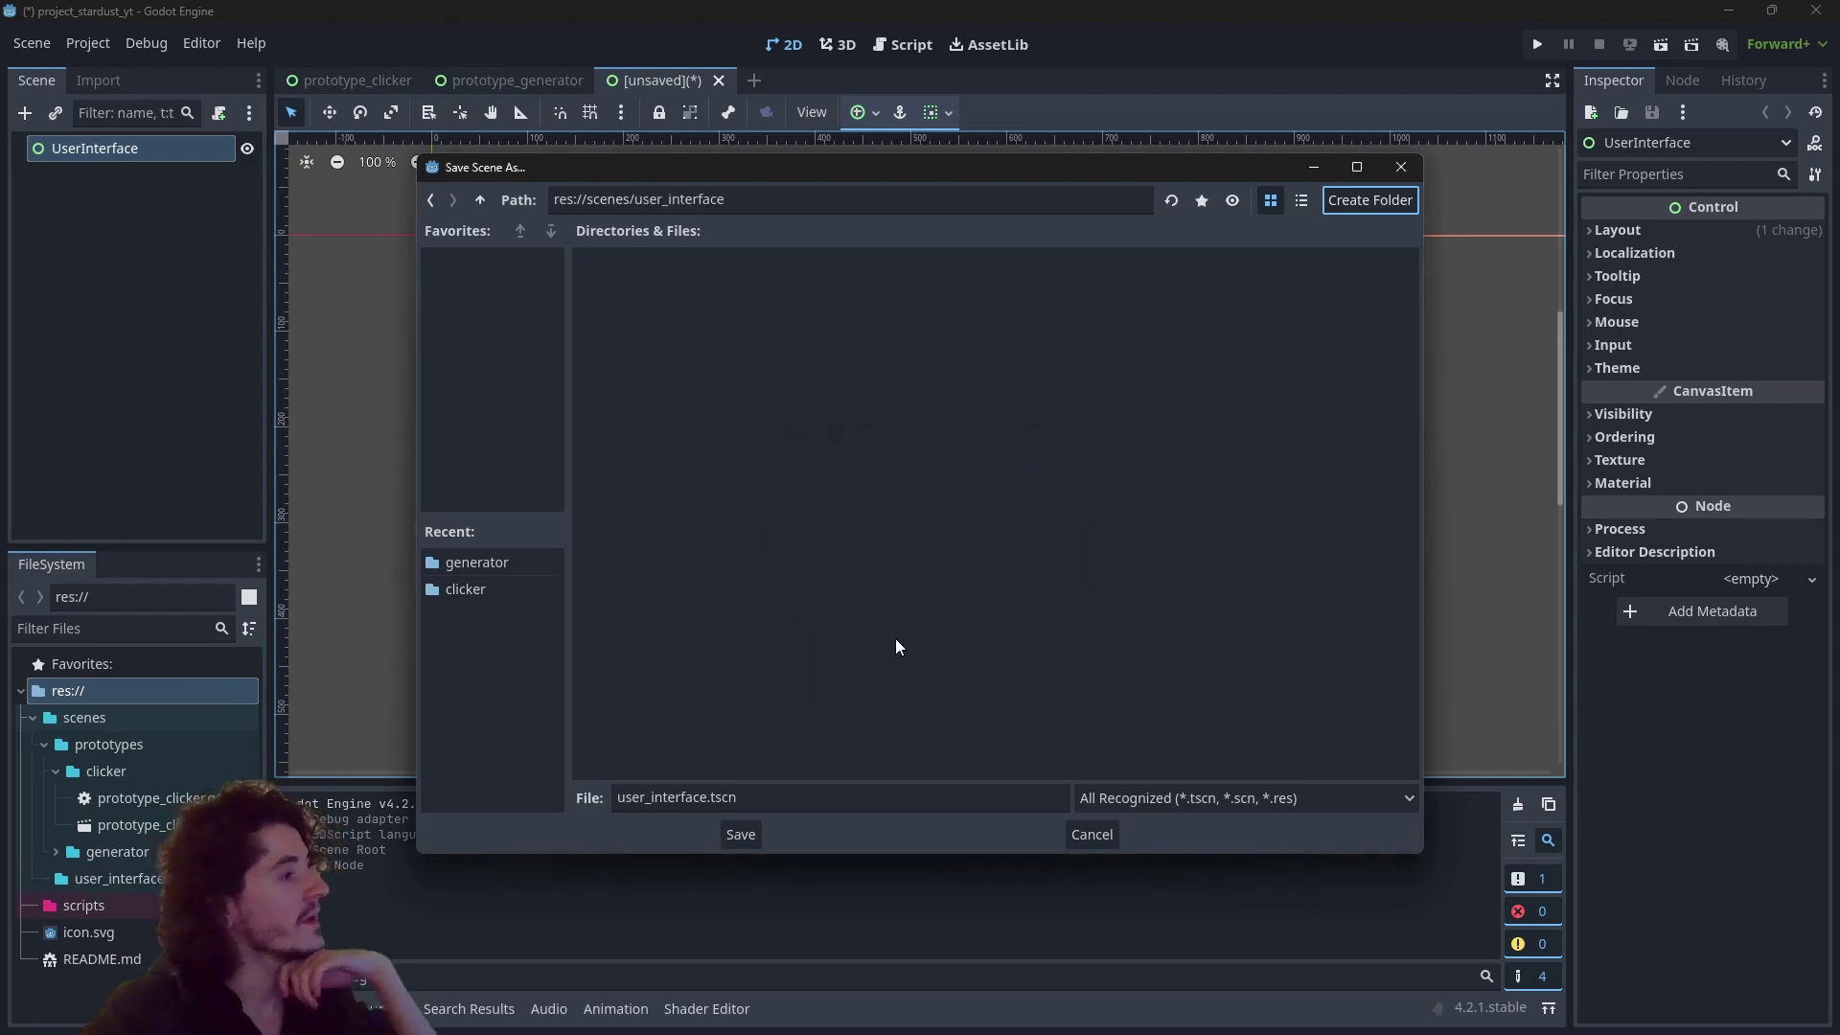
click(735, 846)
scroll(765, 519, down, 3)
middle_drag(618, 347, 754, 428)
scroll(775, 470, down, 1)
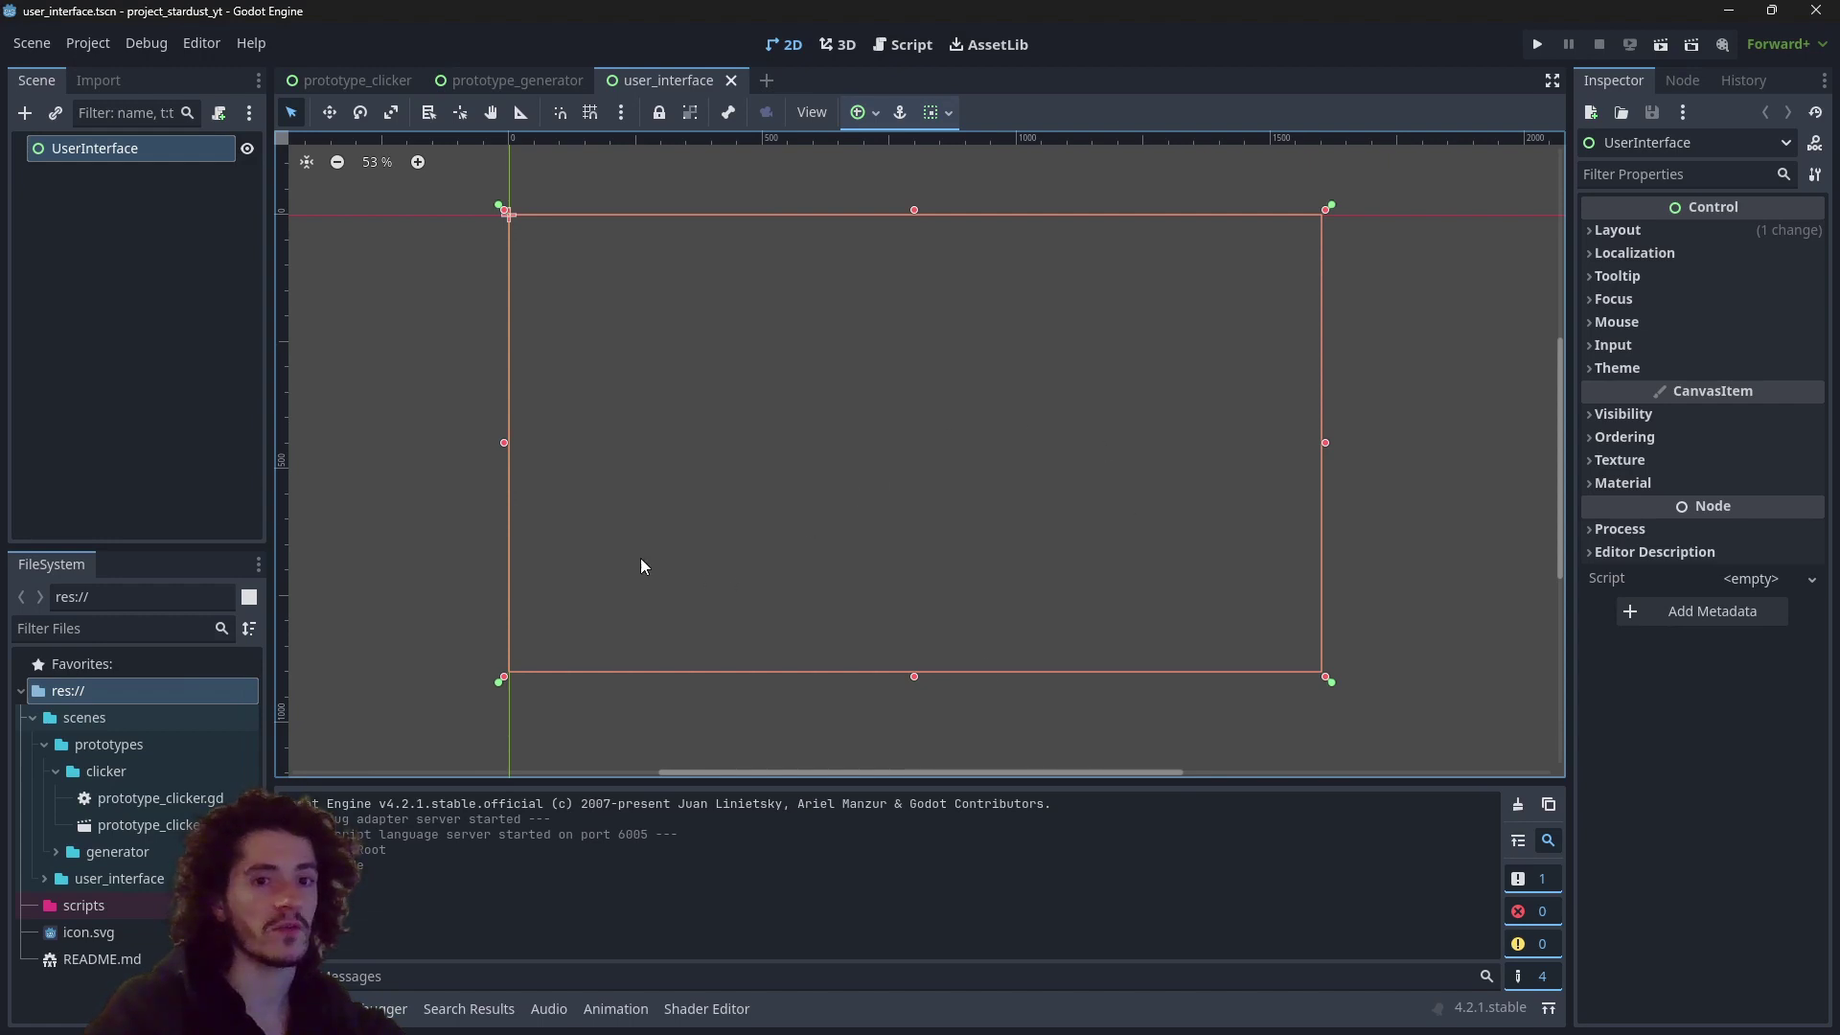
Step: Add two Control child nodes under UserInterface
right_click(147, 146)
click(278, 156)
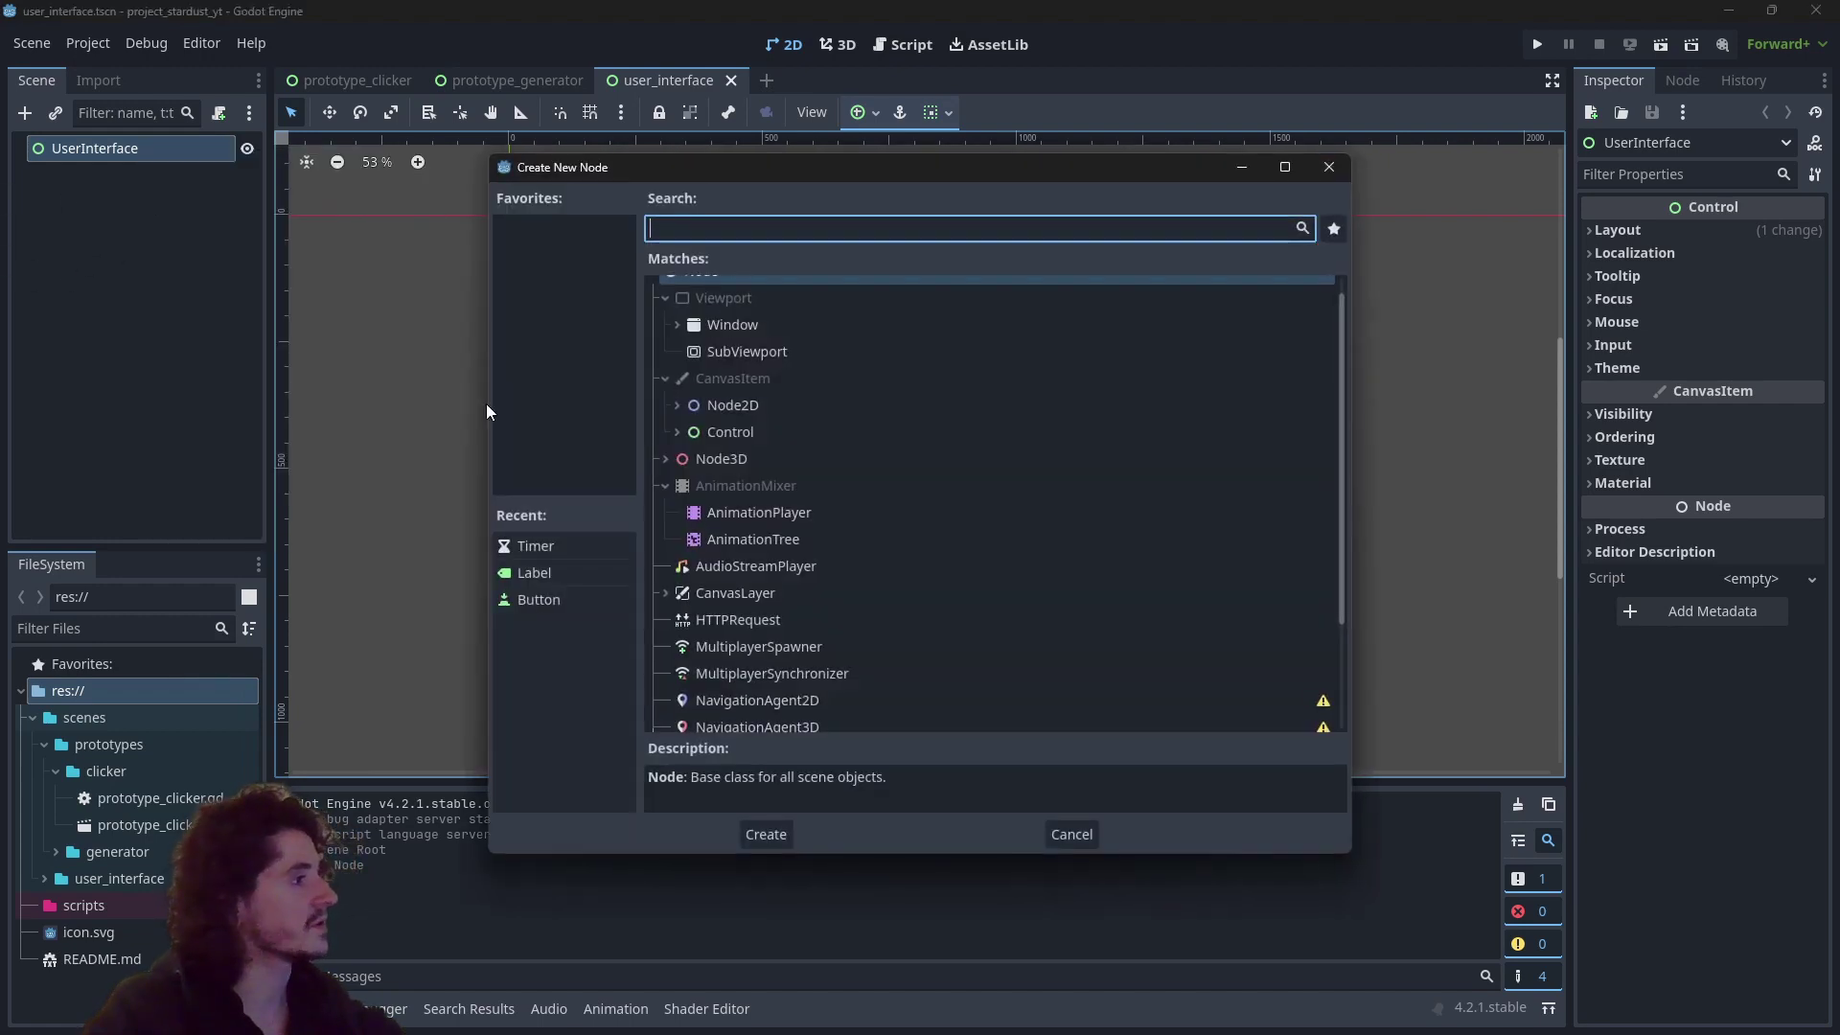
text(Control)
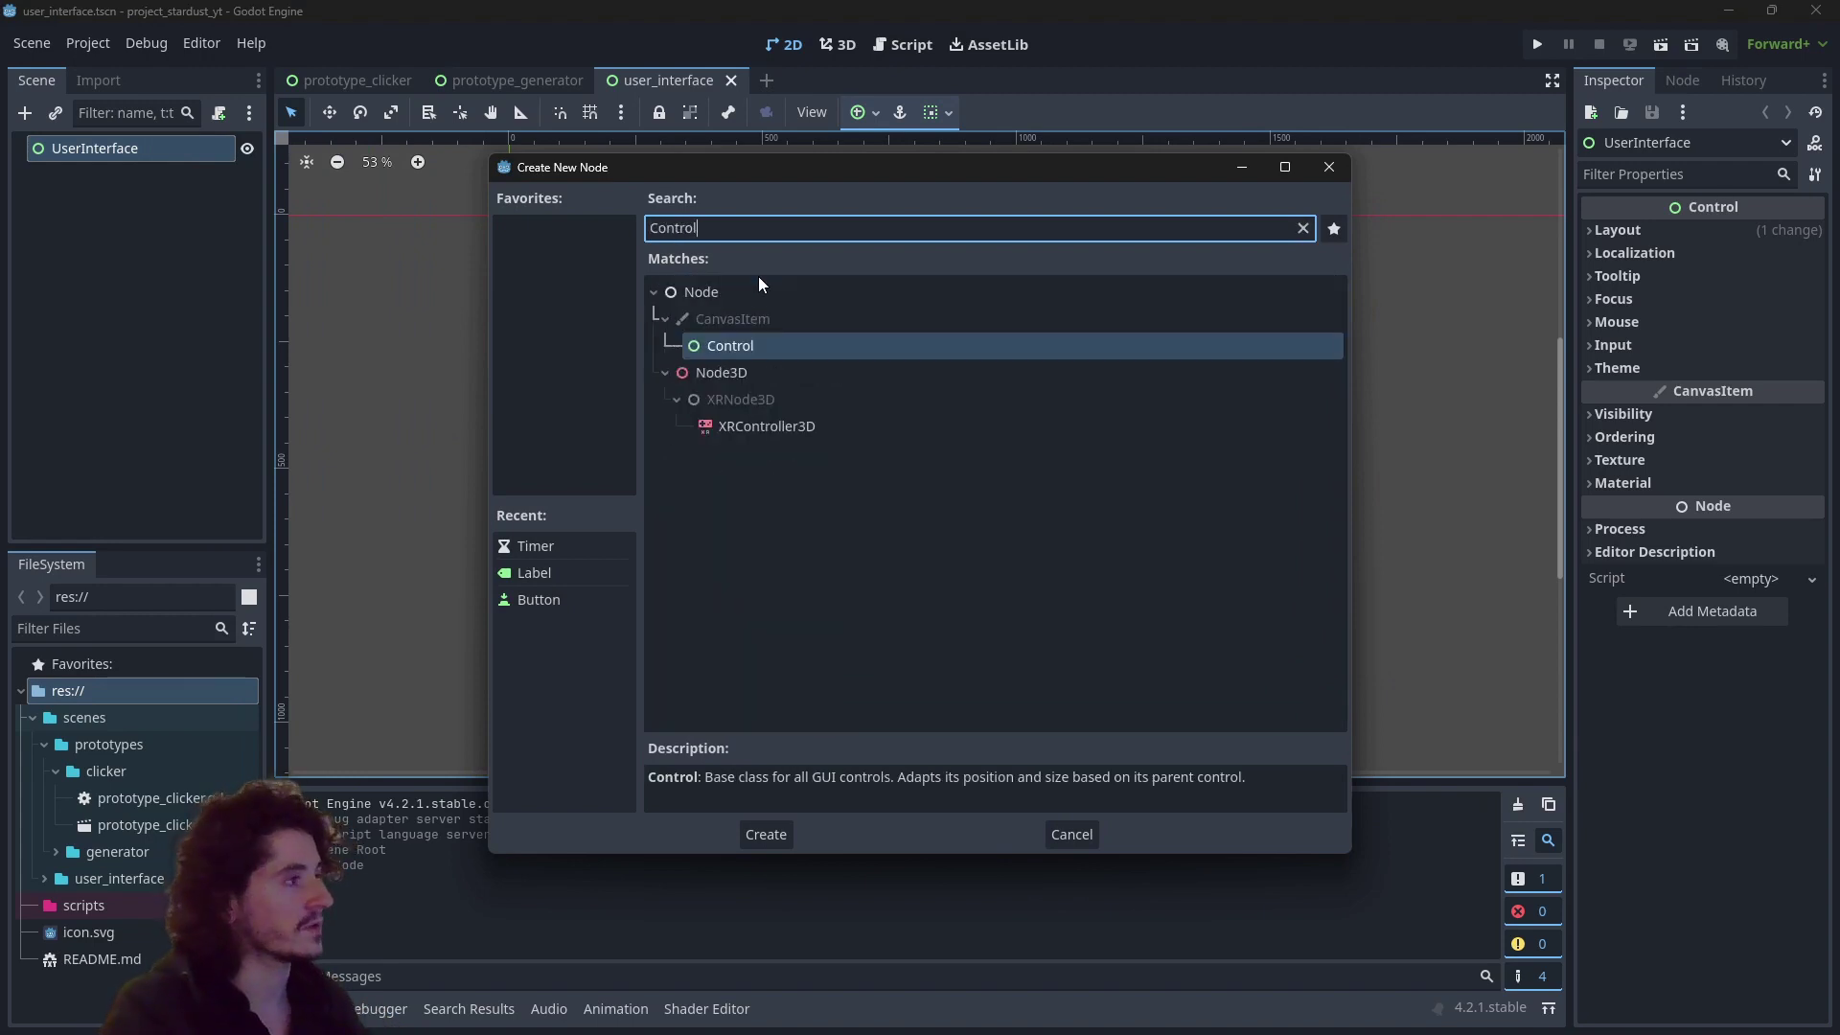
key(Return)
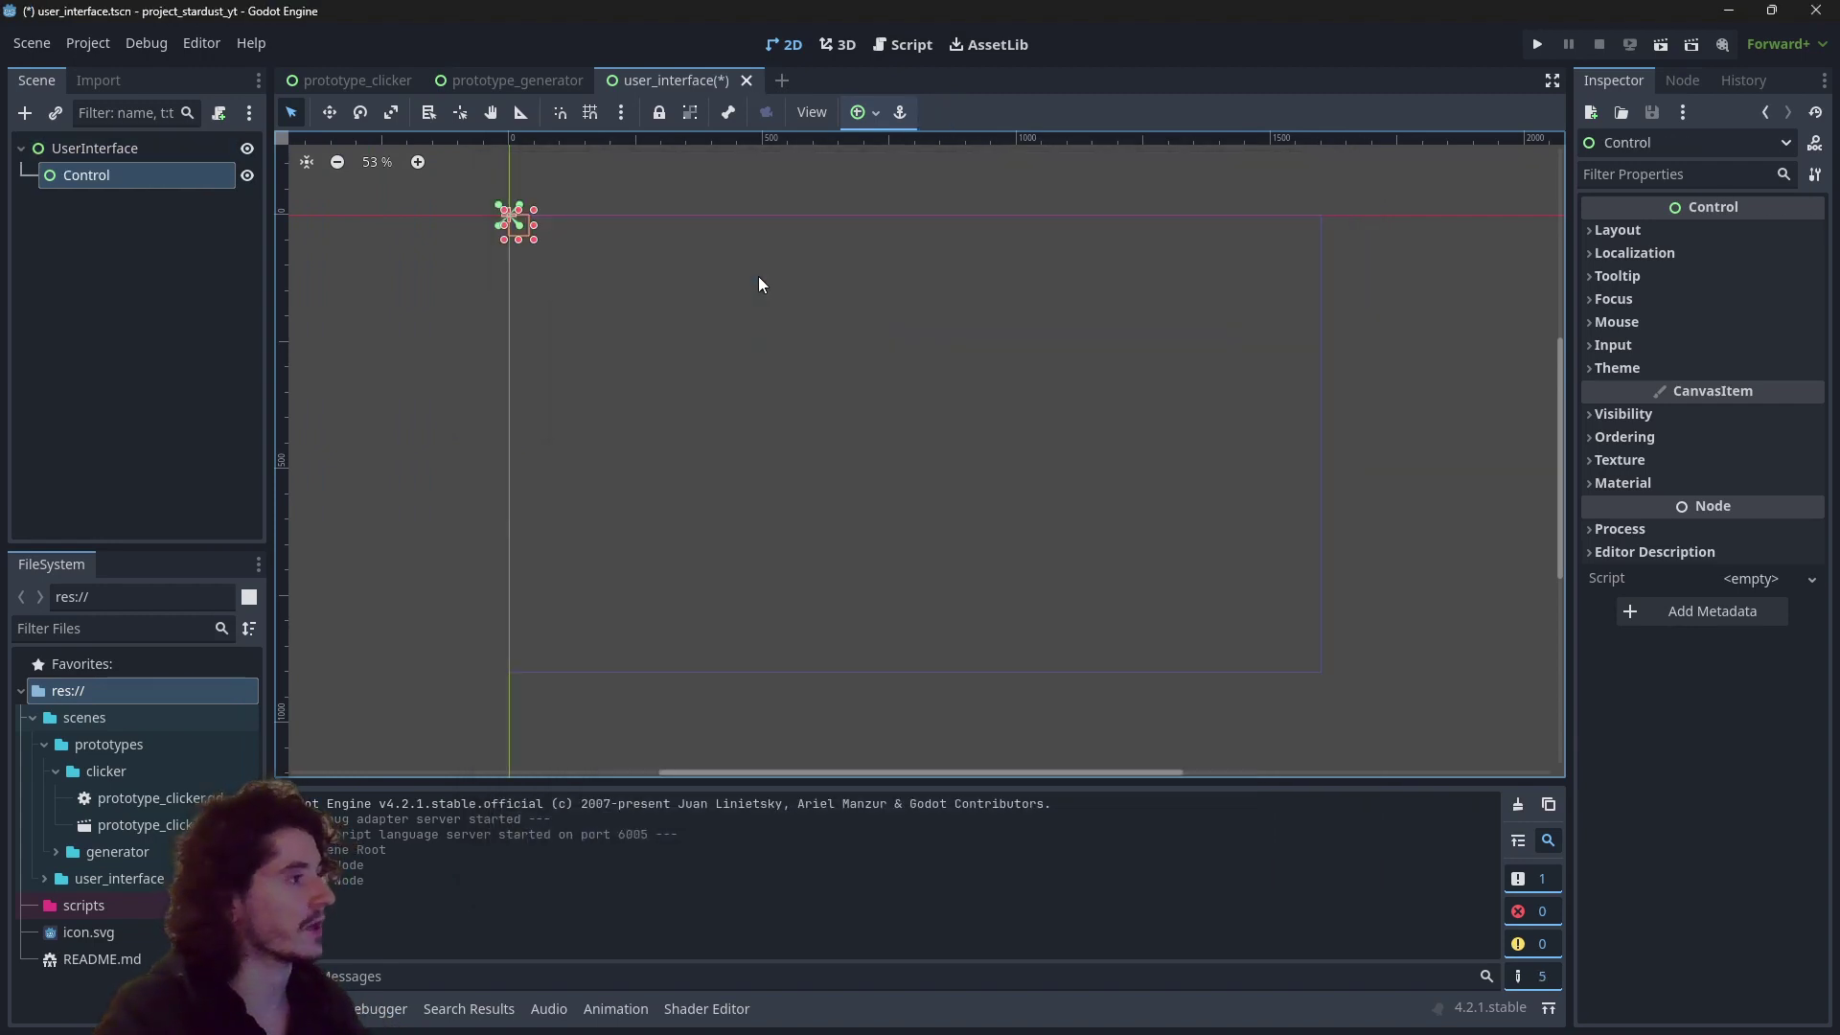
right_click(102, 155)
click(188, 171)
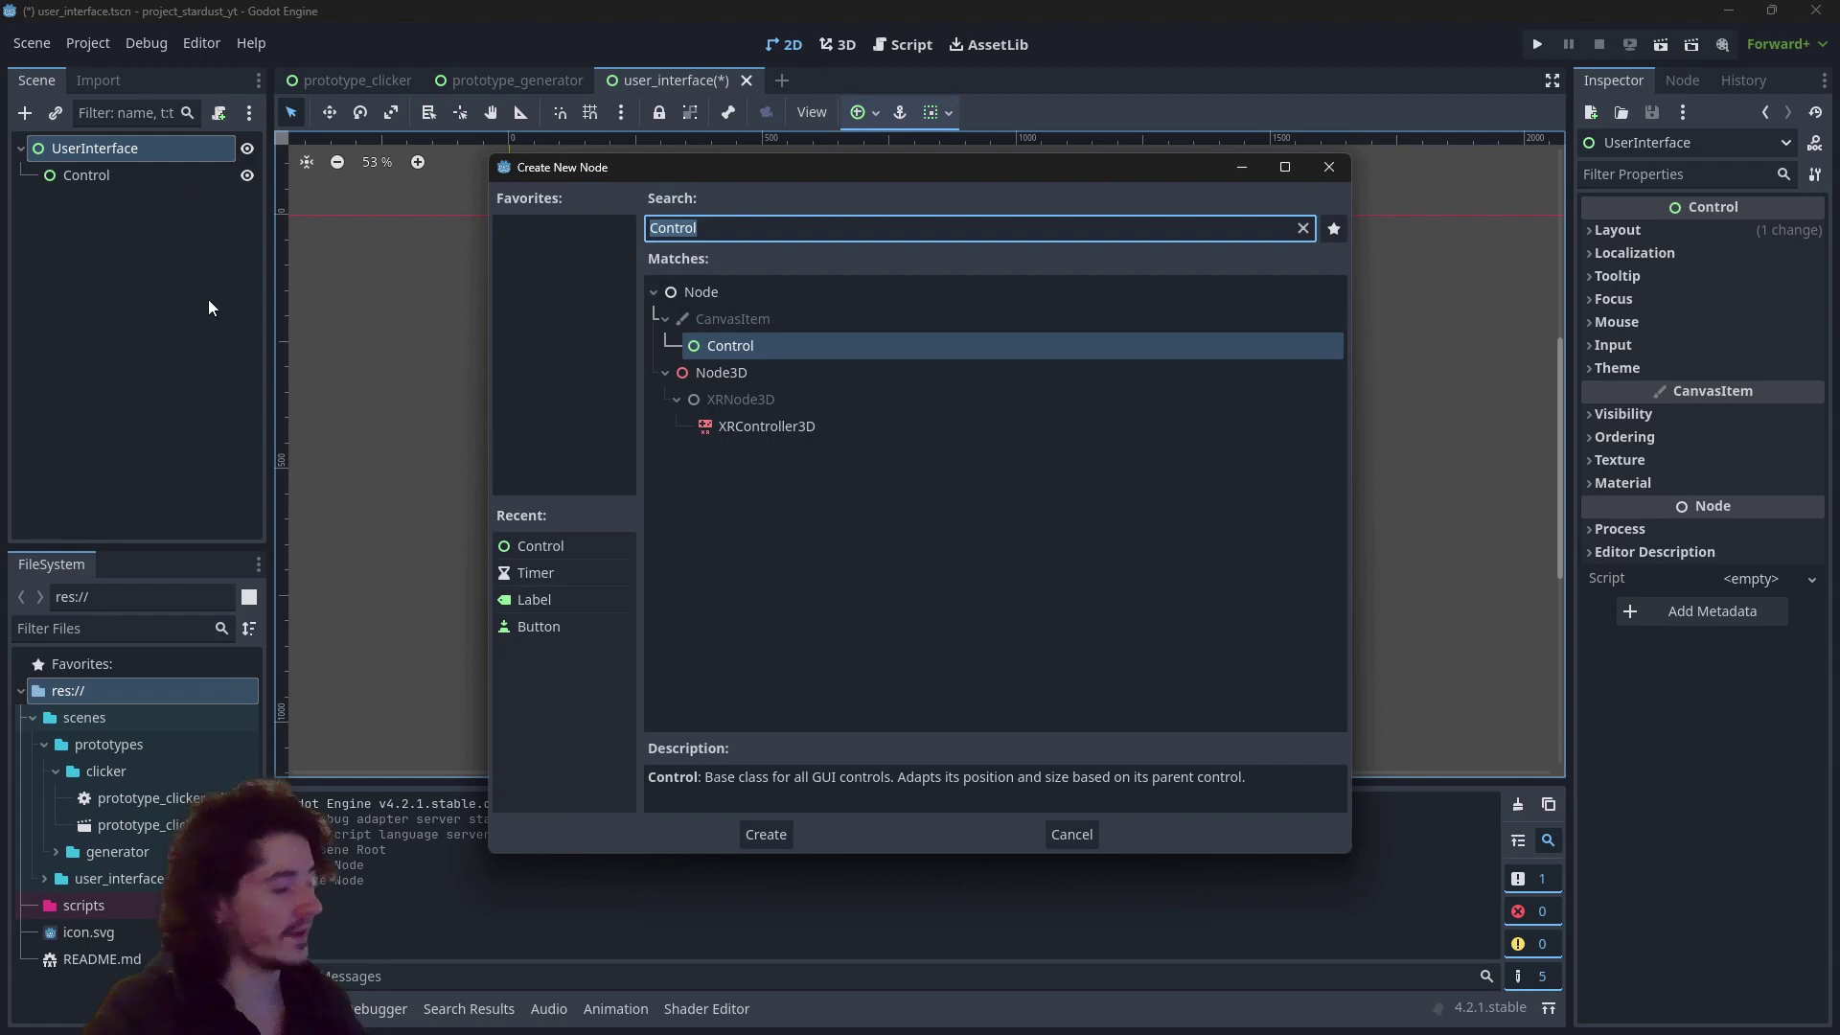
text(Cont)
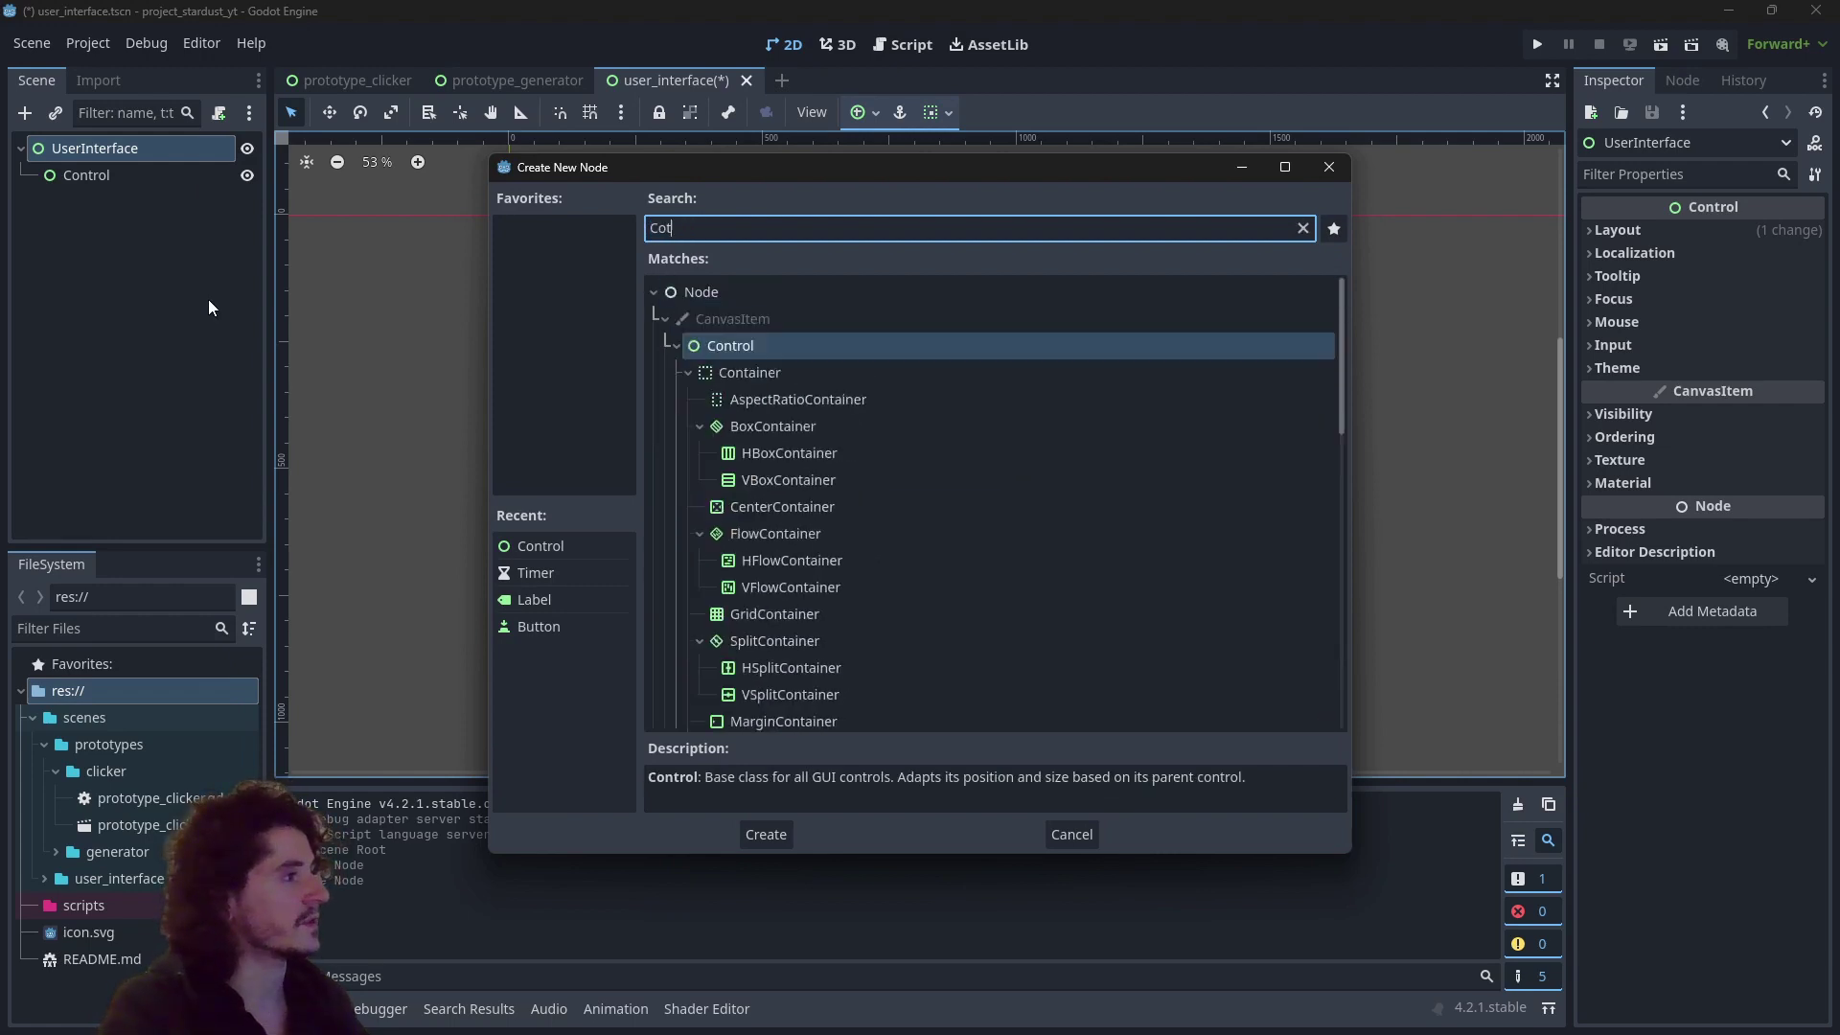
click(733, 347)
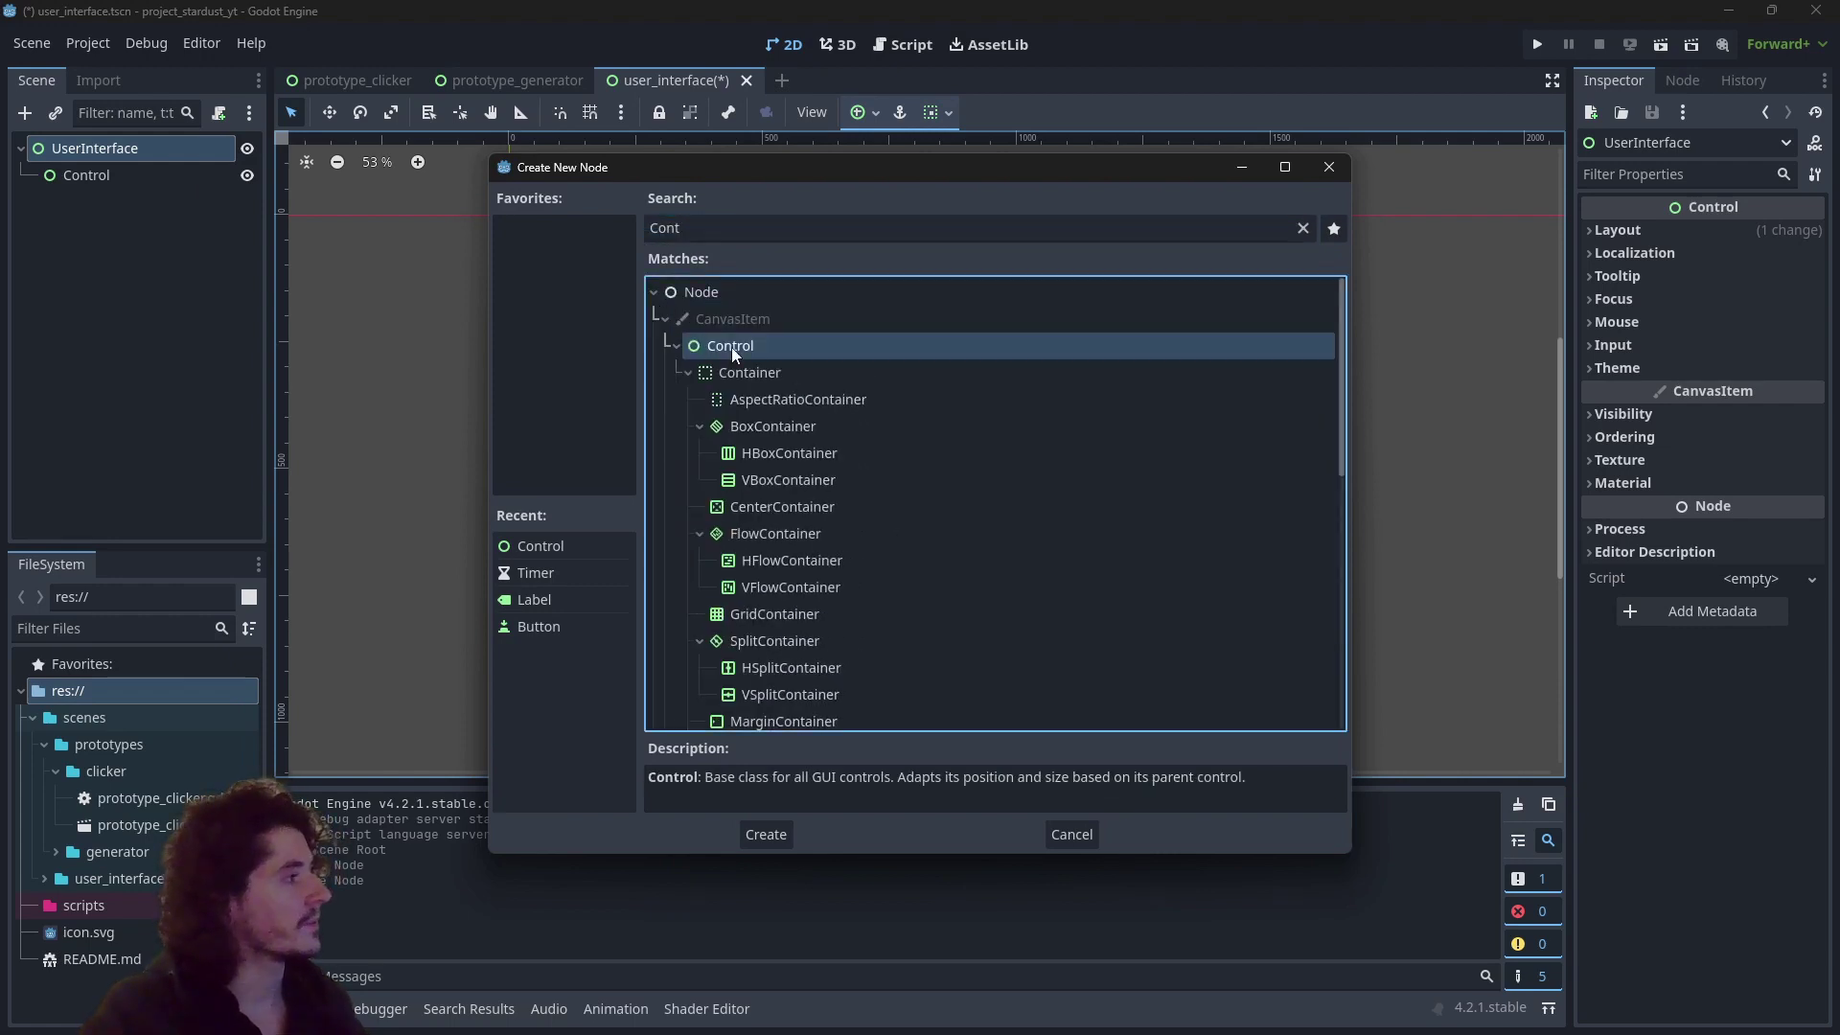
click(766, 834)
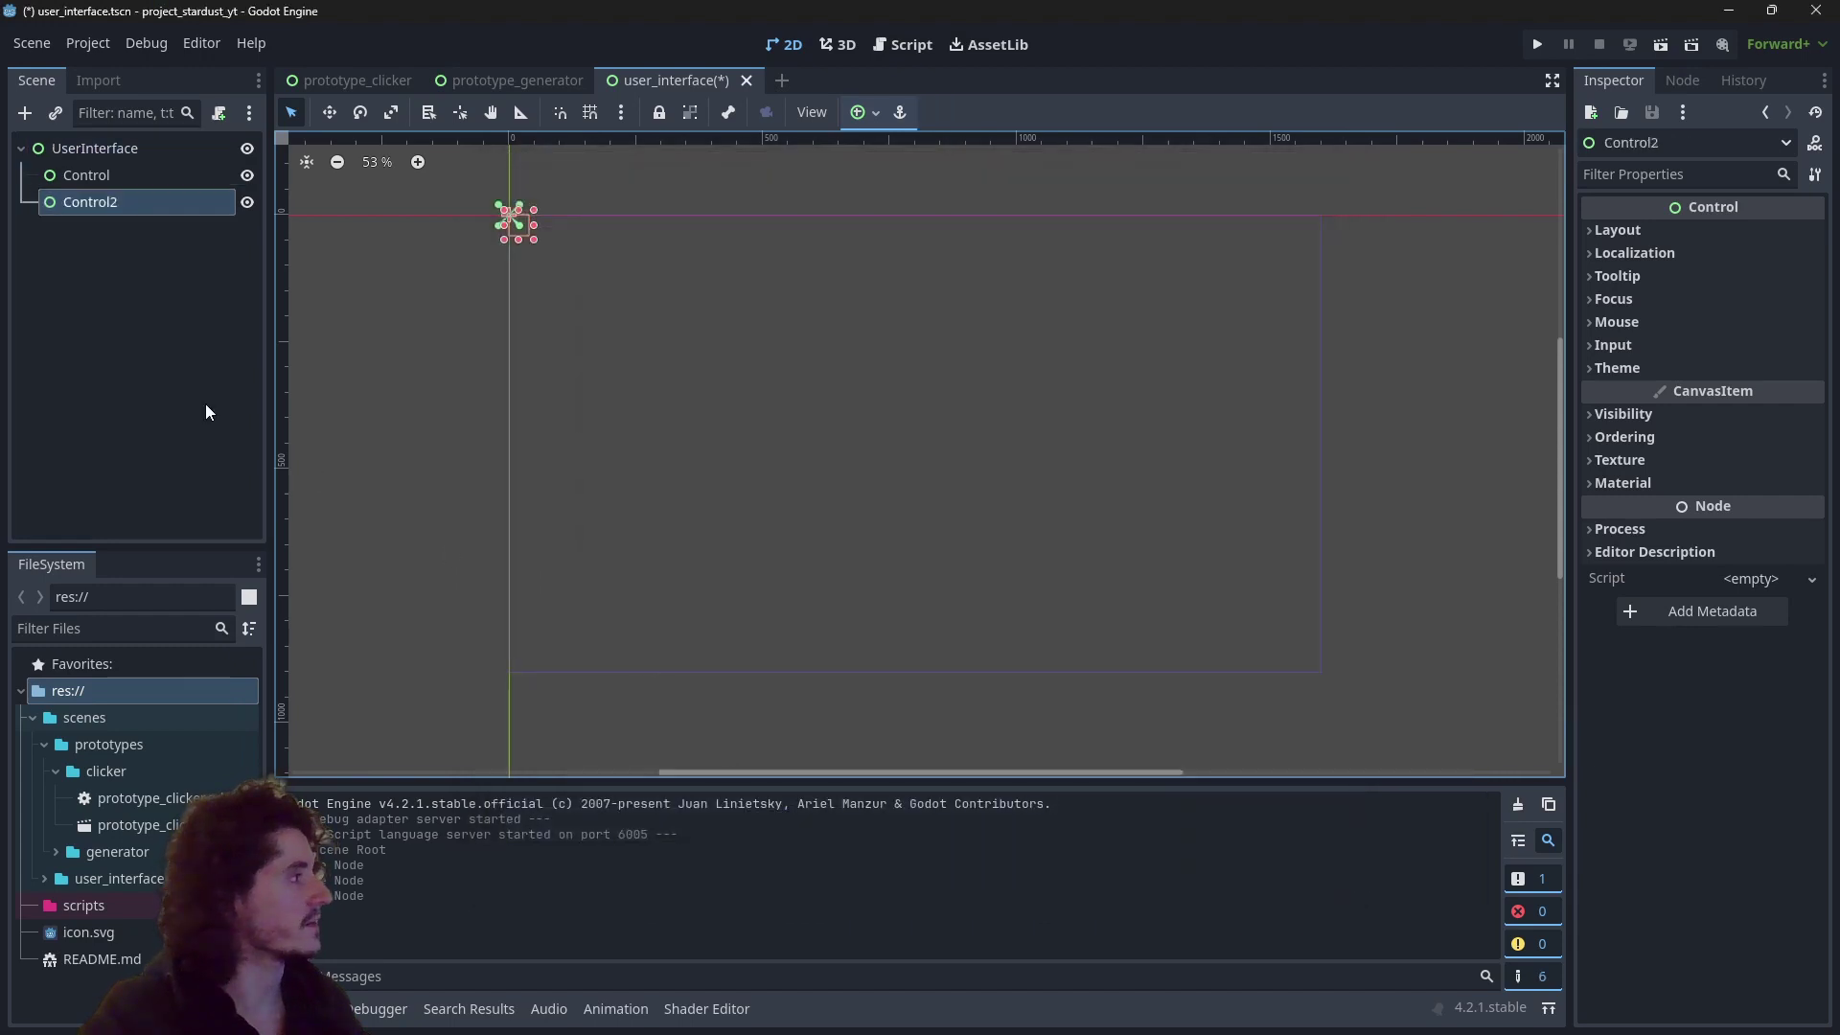
Step: Rename the two Control children to LeftPanel and MainView
double_click(119, 174)
text(LeftPanel)
key(Return)
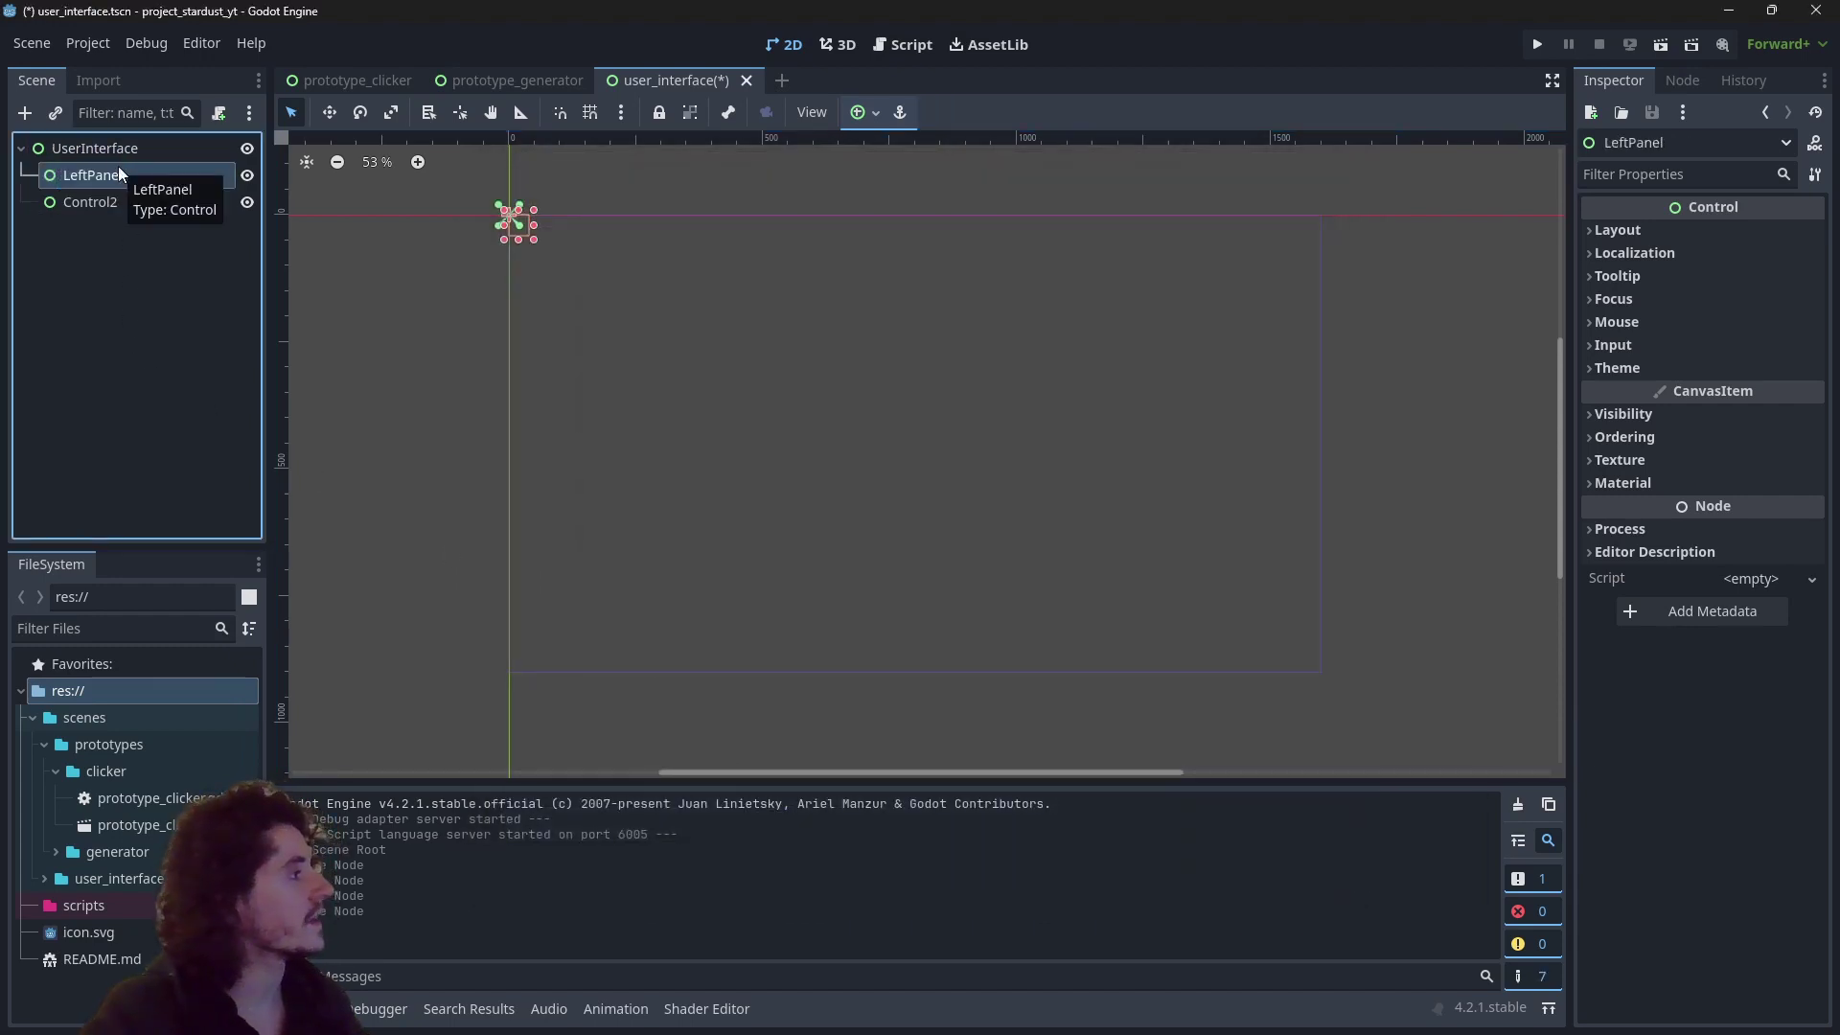
double_click(88, 203)
text(Mai)
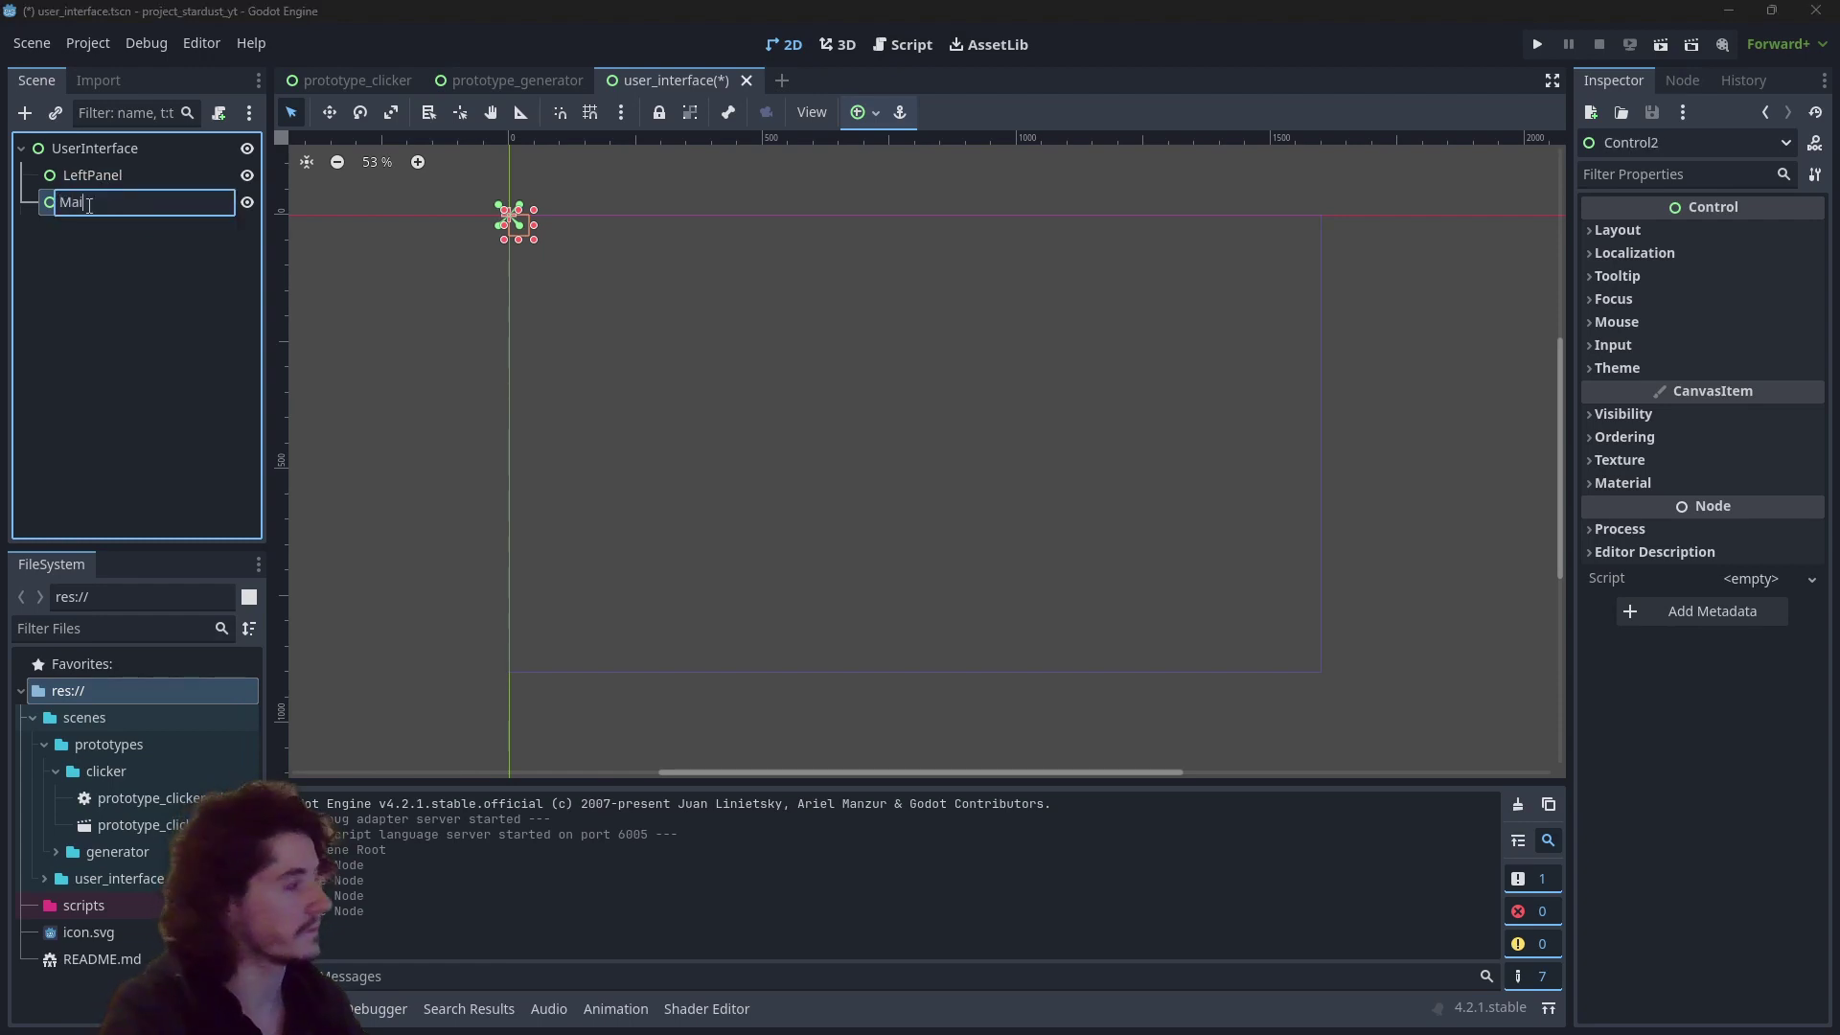
text(nView)
key(Return)
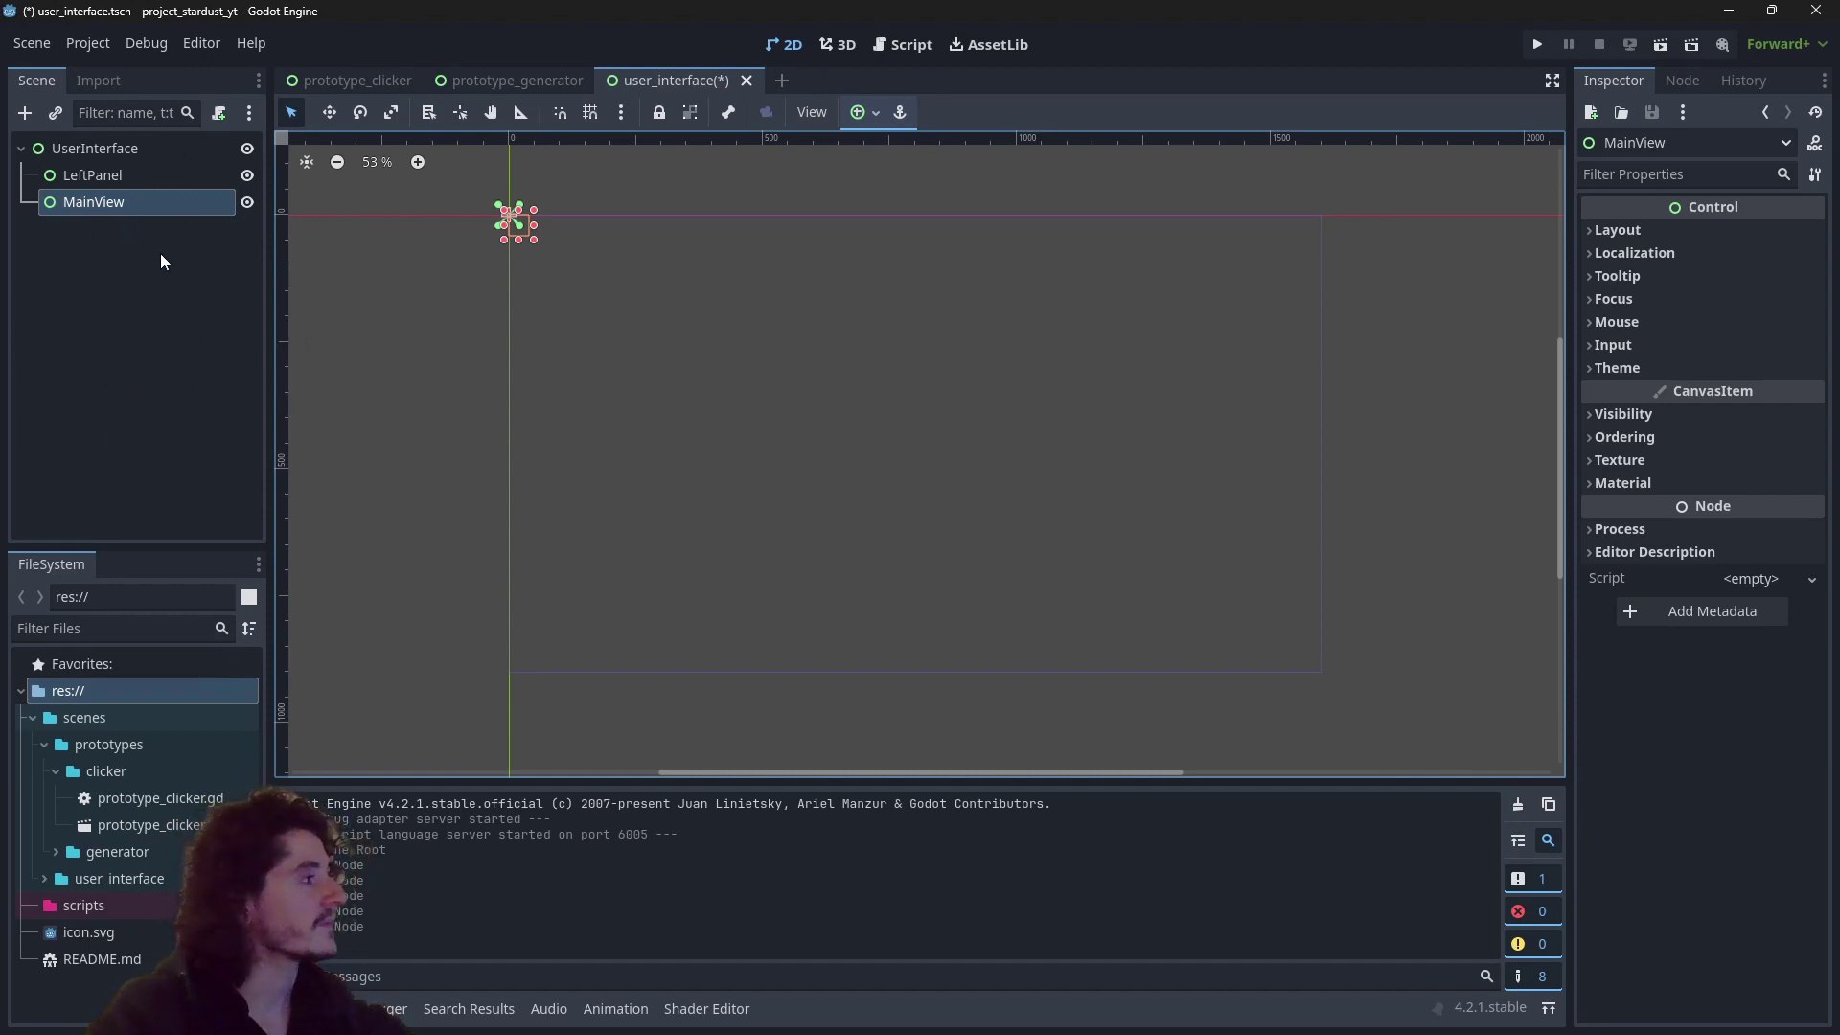
Step: Add an HBoxContainer child under UserInterface
right_click(134, 146)
click(180, 146)
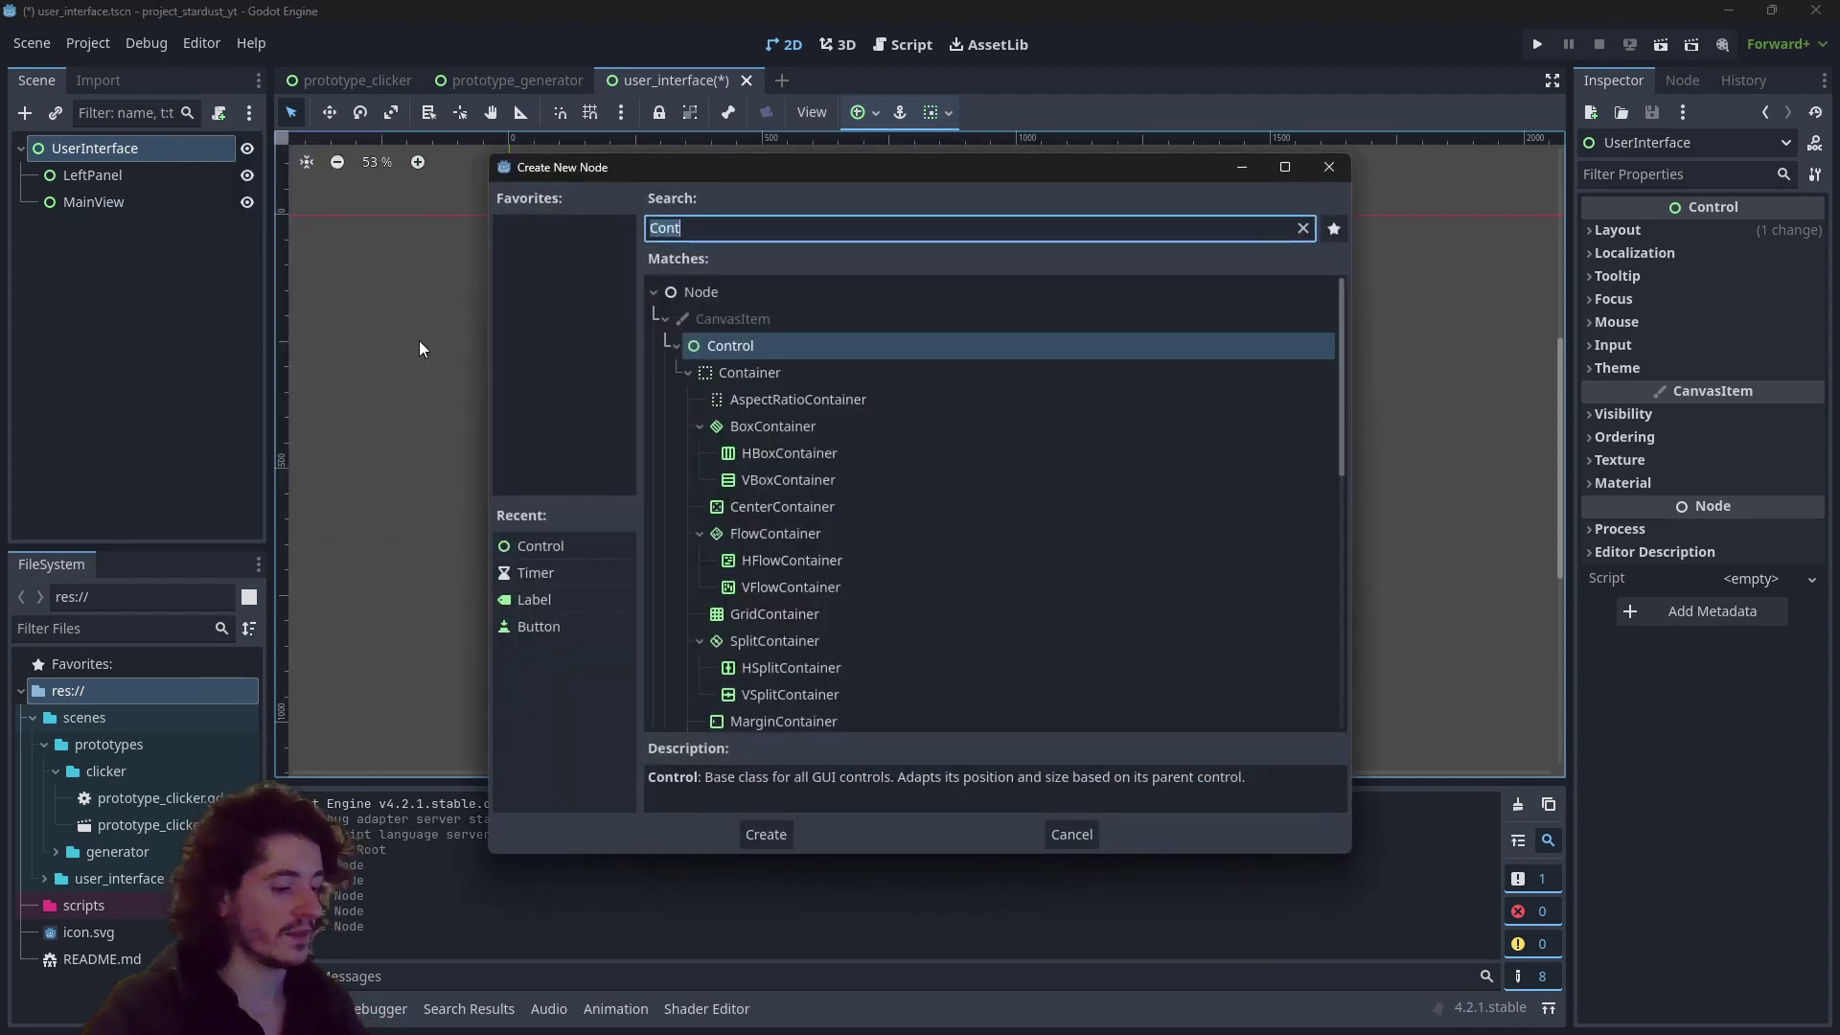
text(hb)
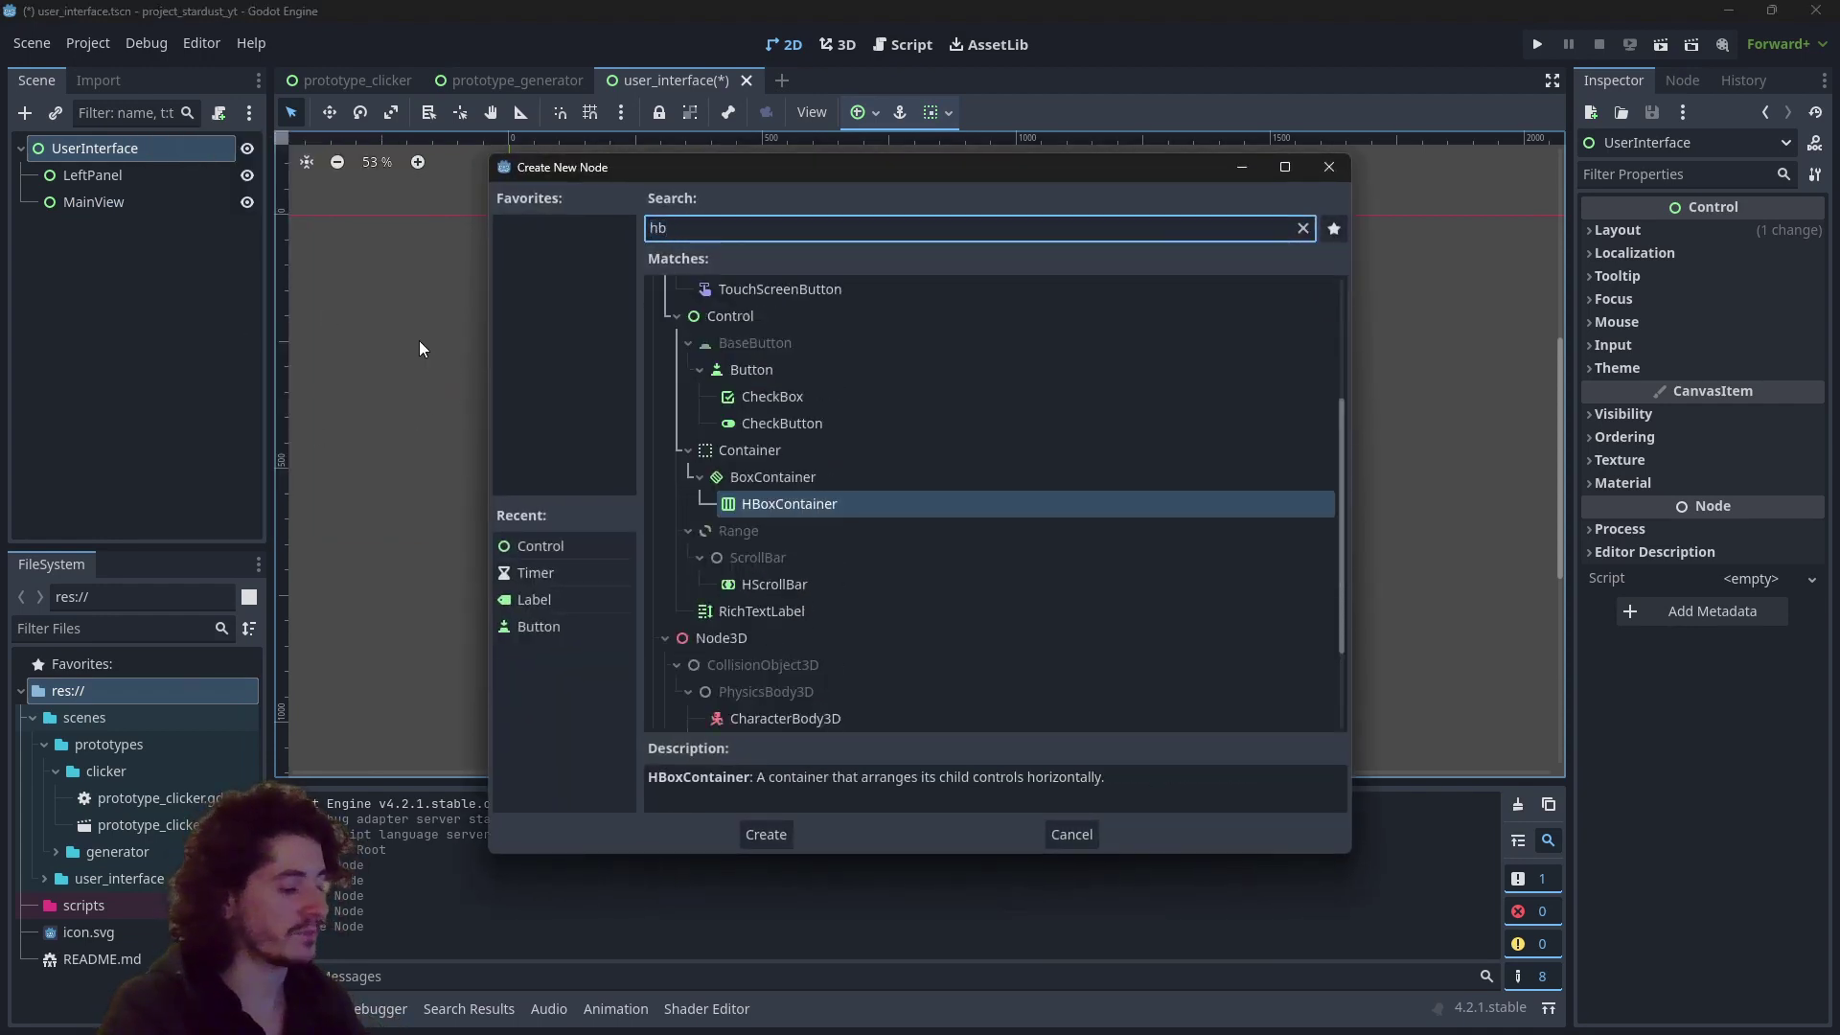
text(ox)
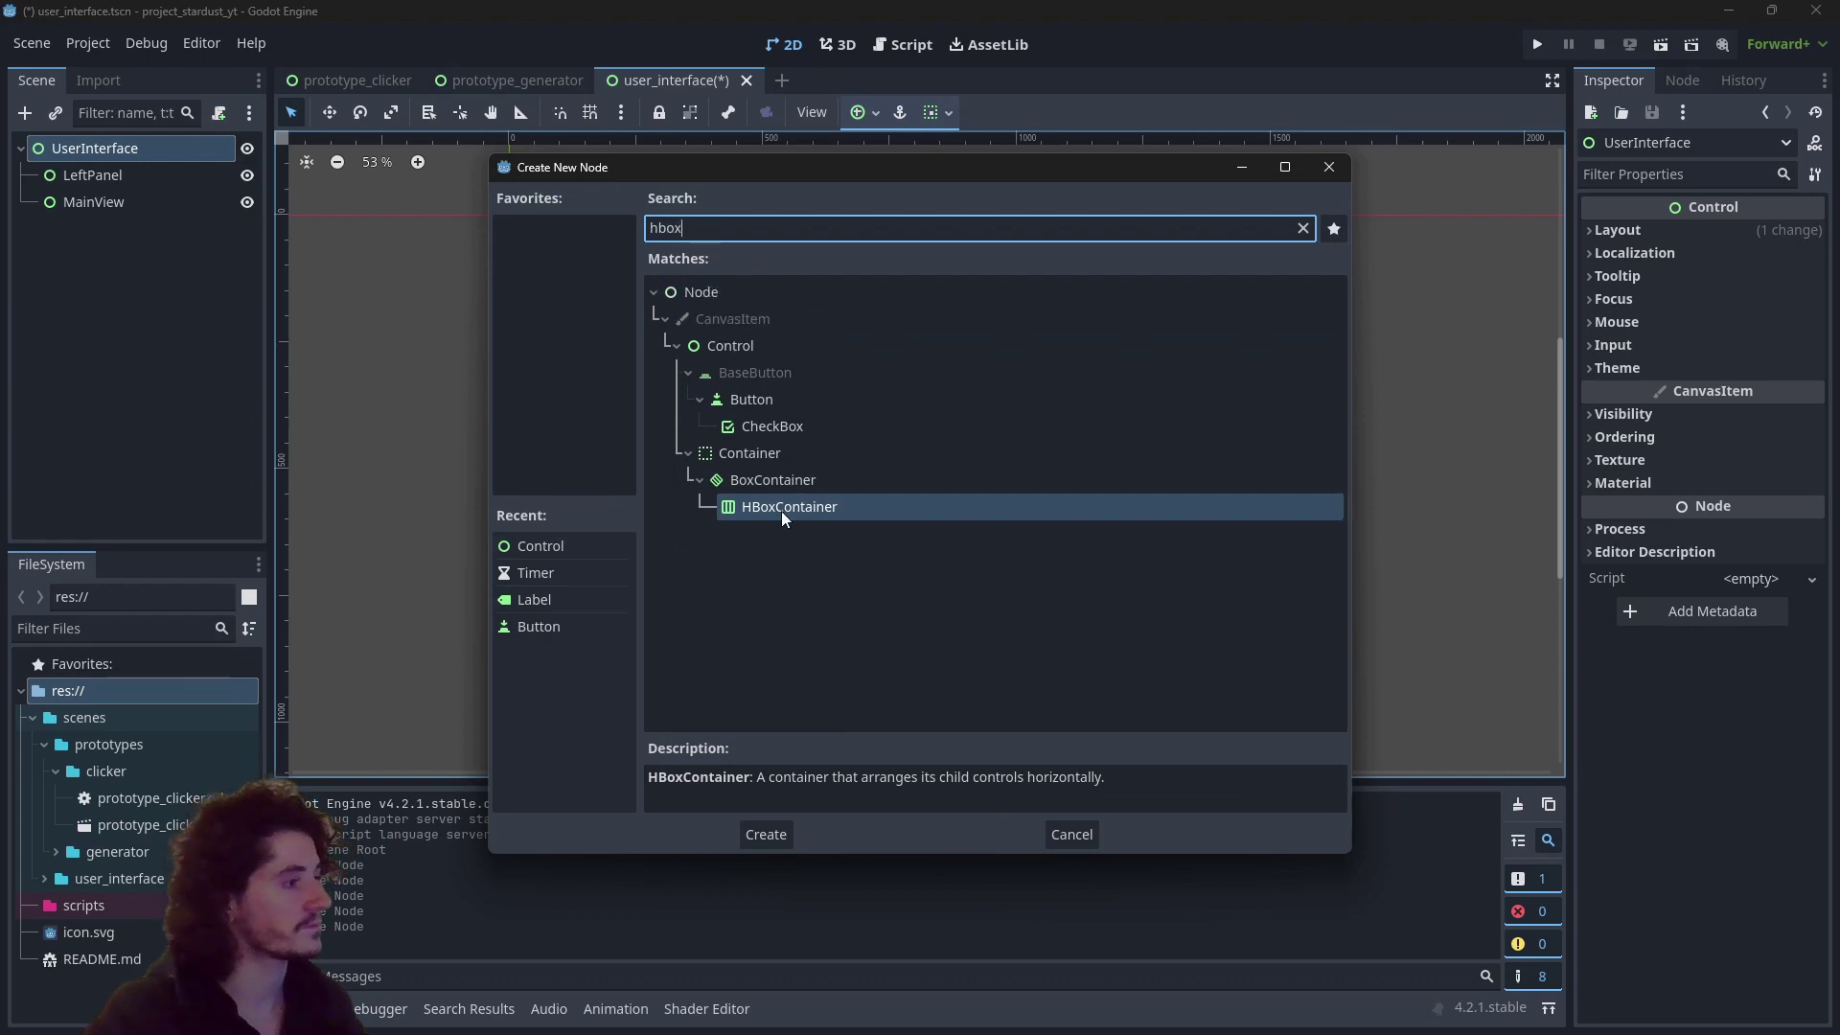
double_click(782, 514)
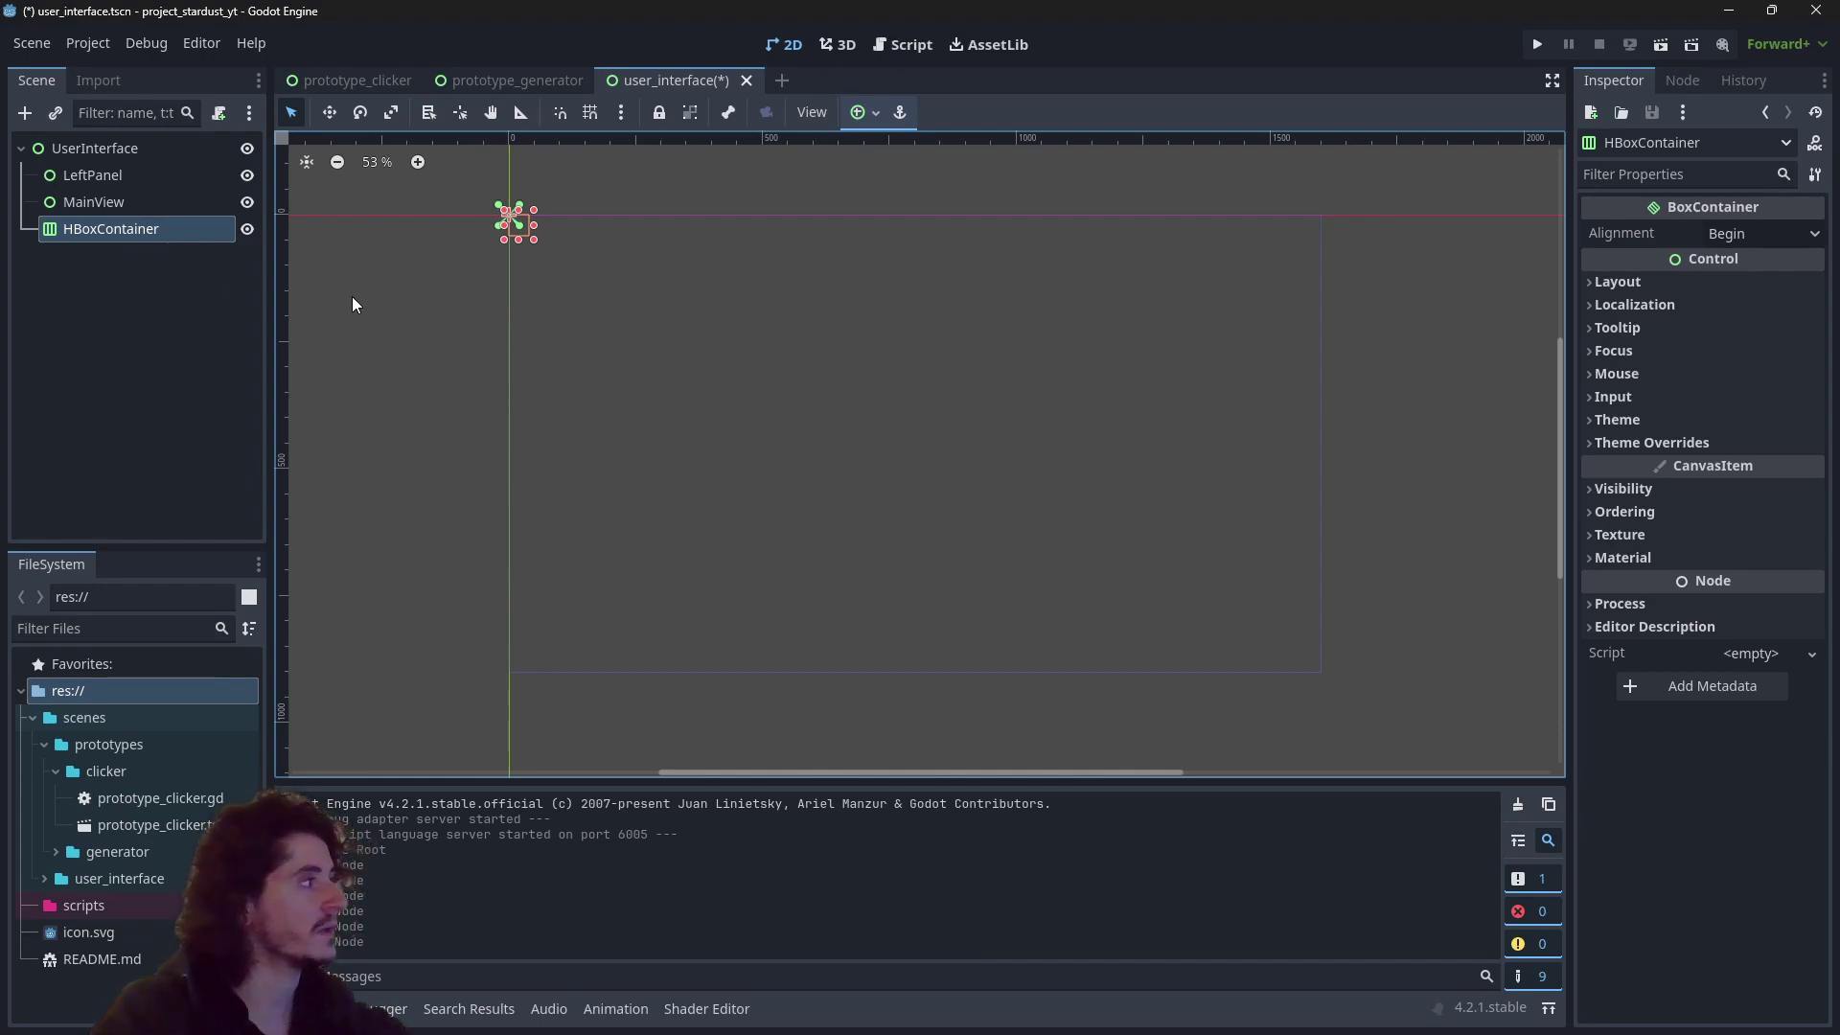
Step: Apply the Full Rect anchor preset so the HBoxContainer fills the interface
click(94, 347)
click(129, 226)
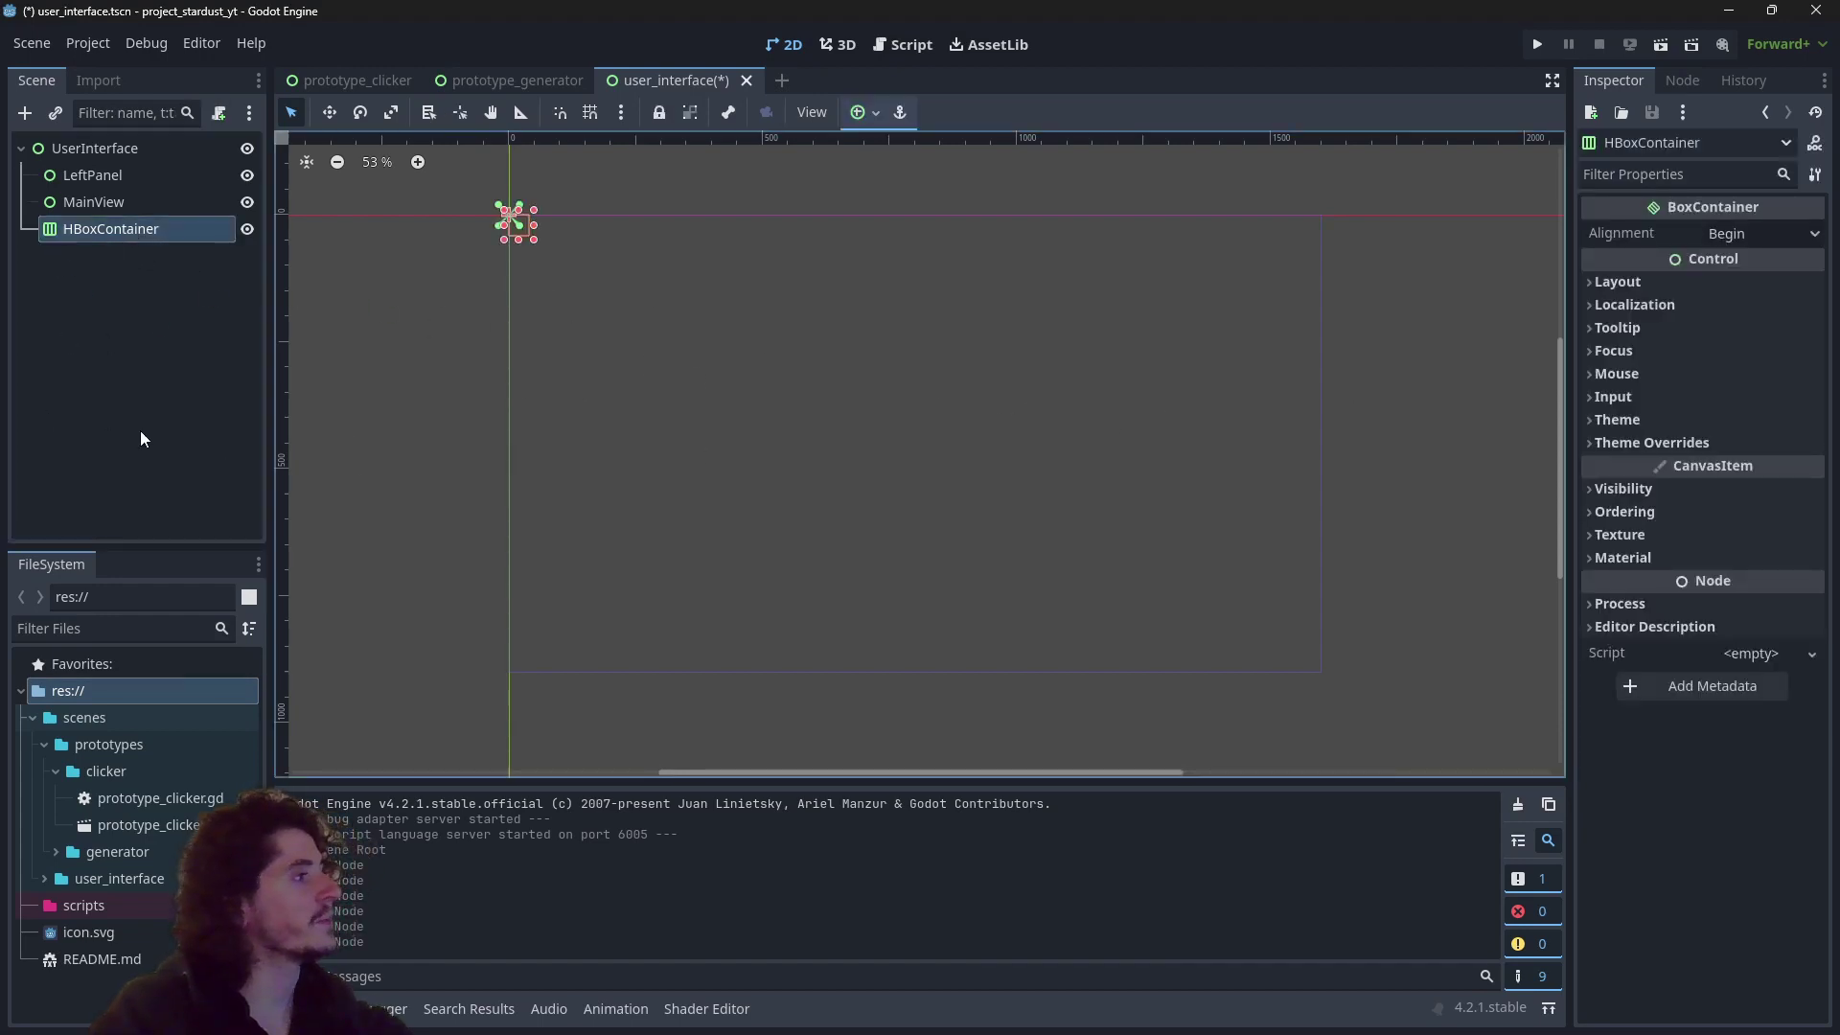
click(859, 103)
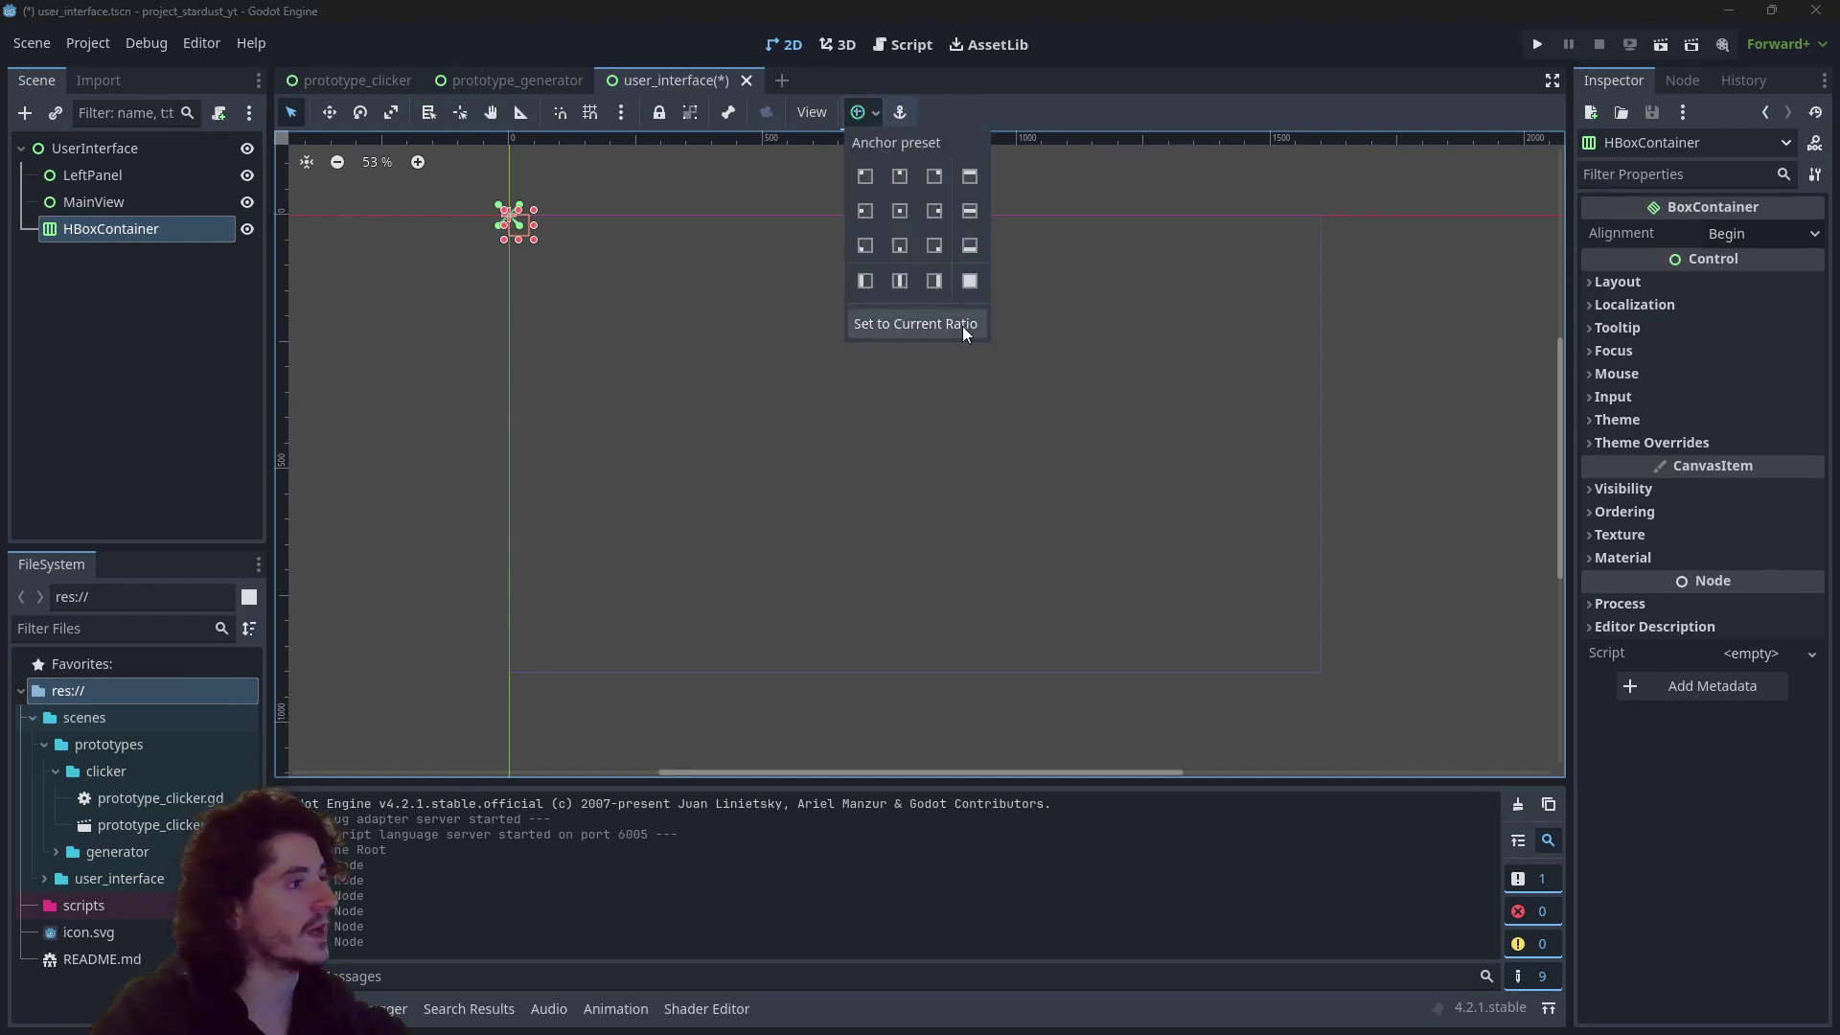
click(970, 280)
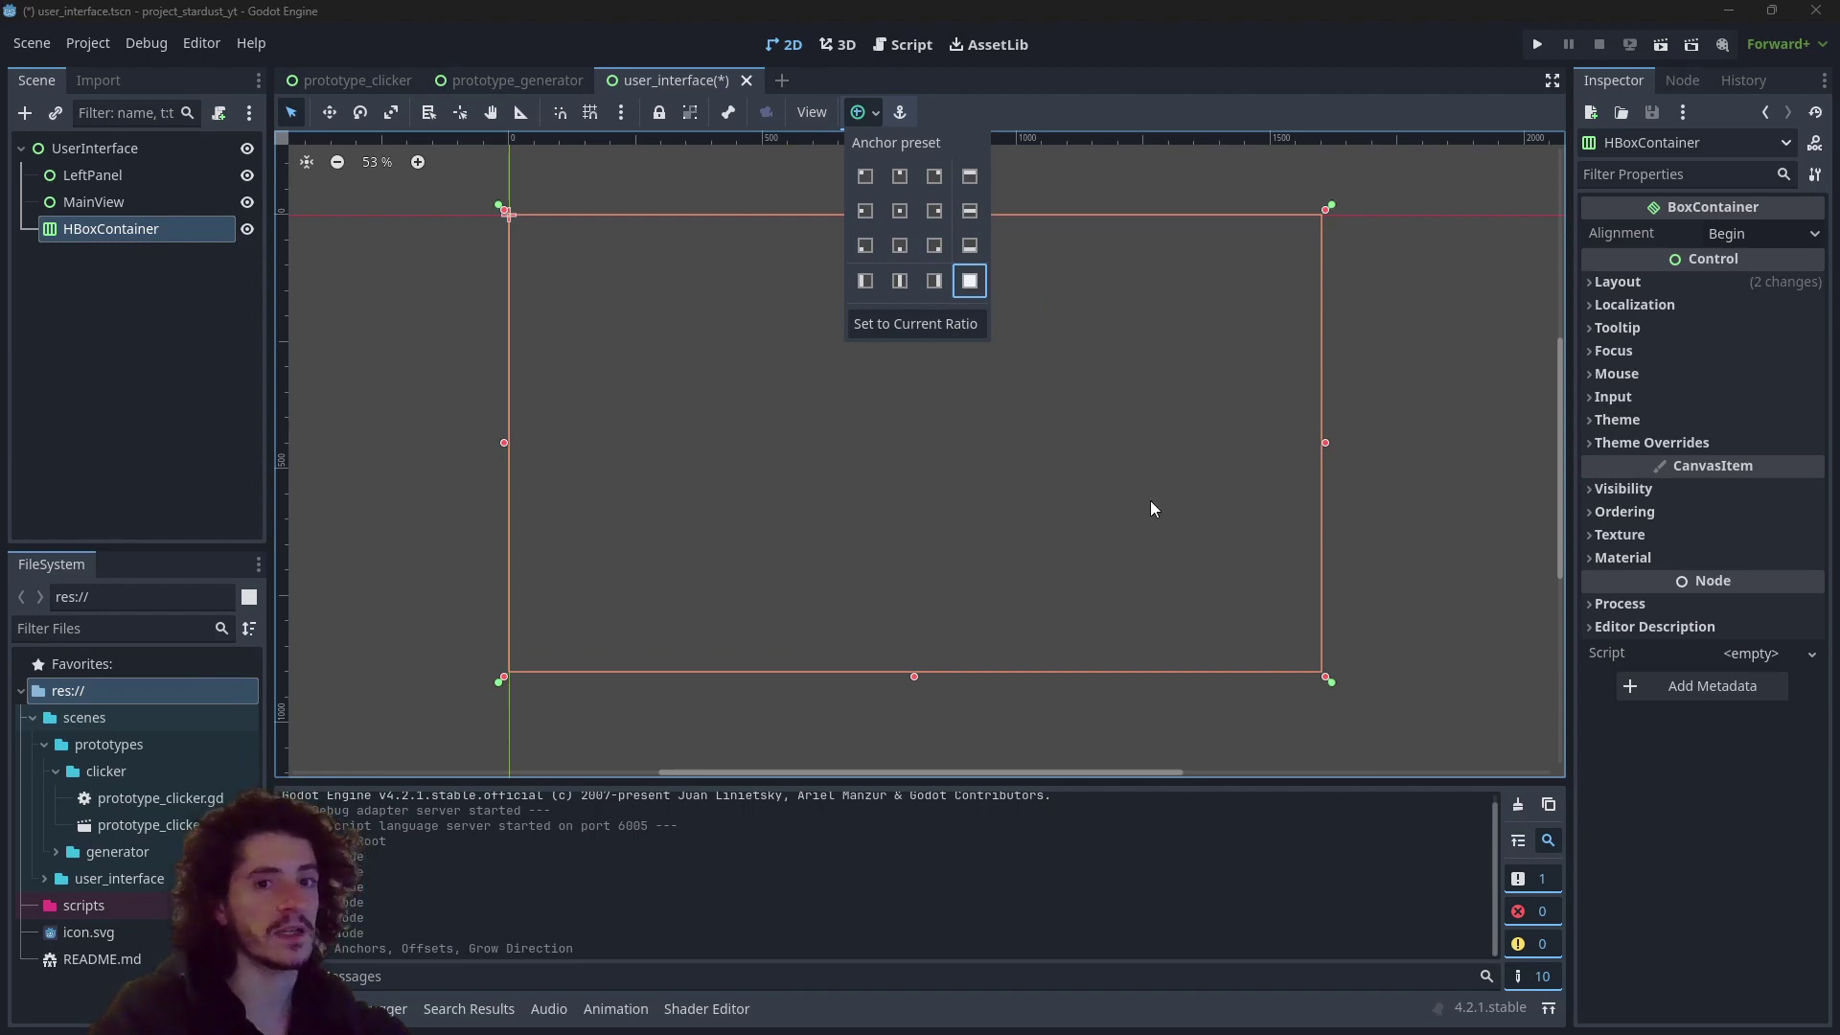
click(77, 394)
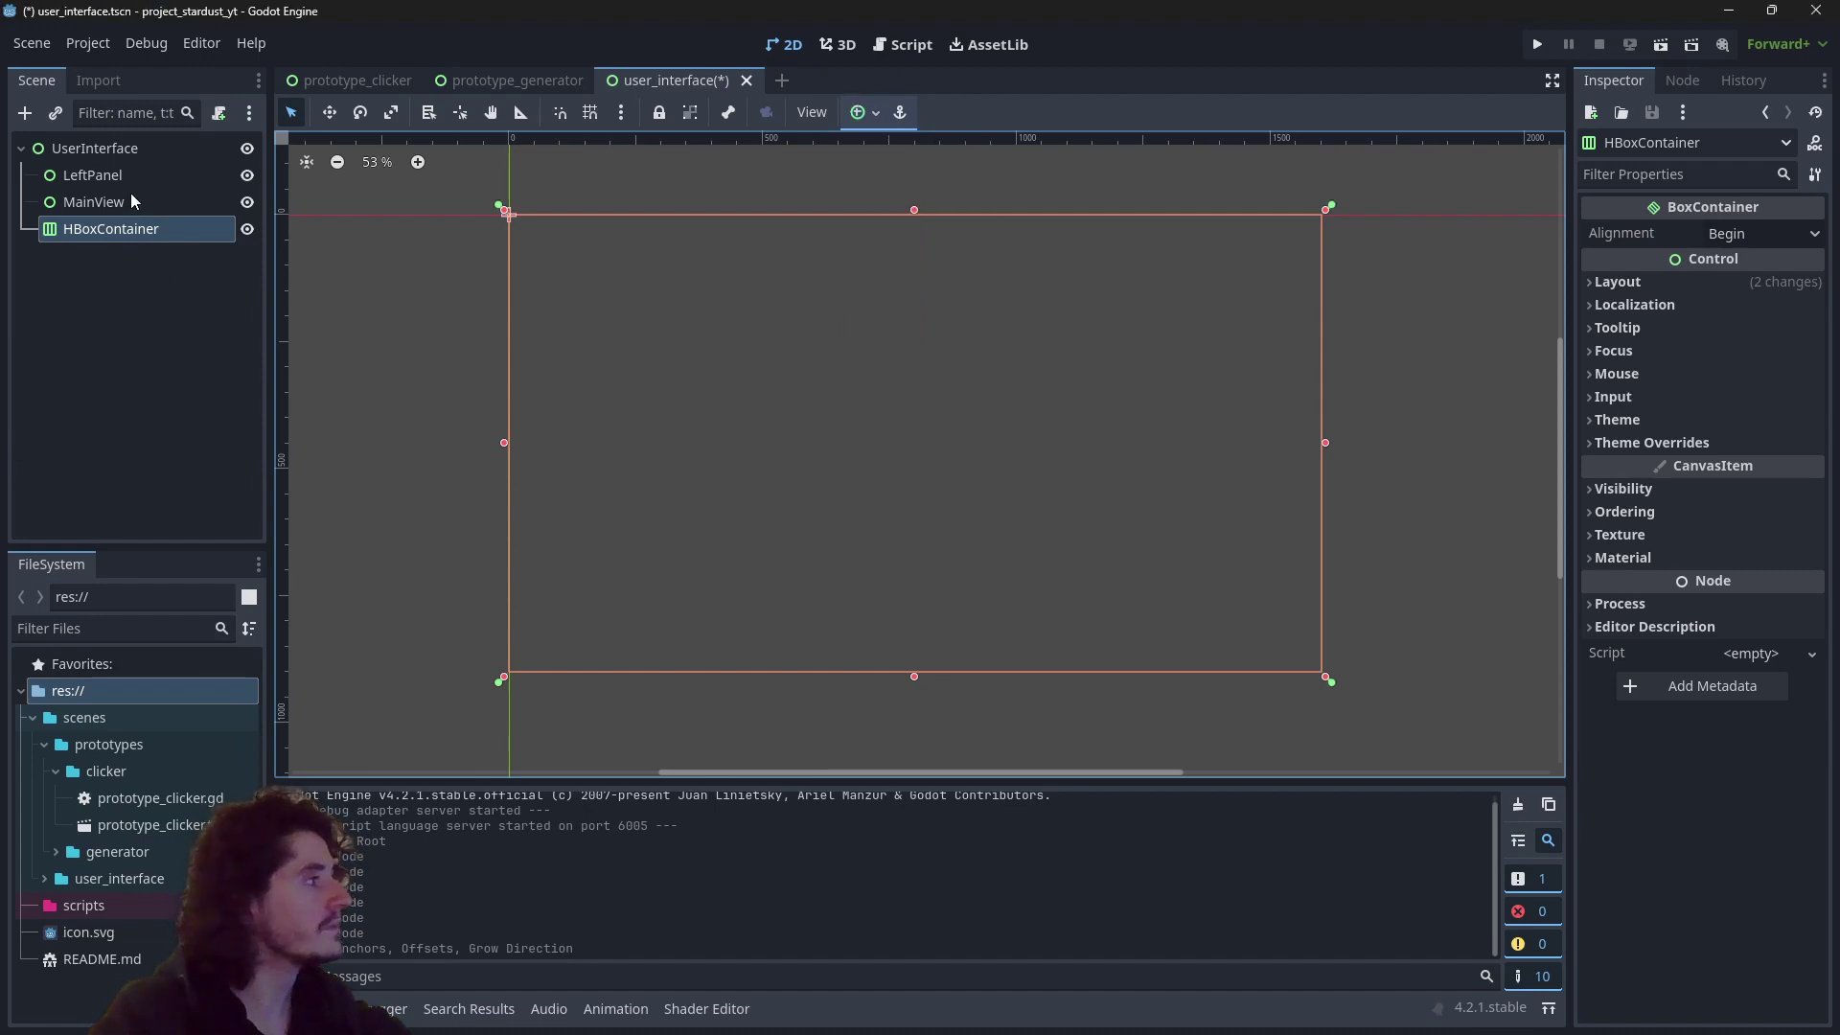
Step: Reparent LeftPanel and MainView into the HBoxContainer
click(96, 344)
click(80, 174)
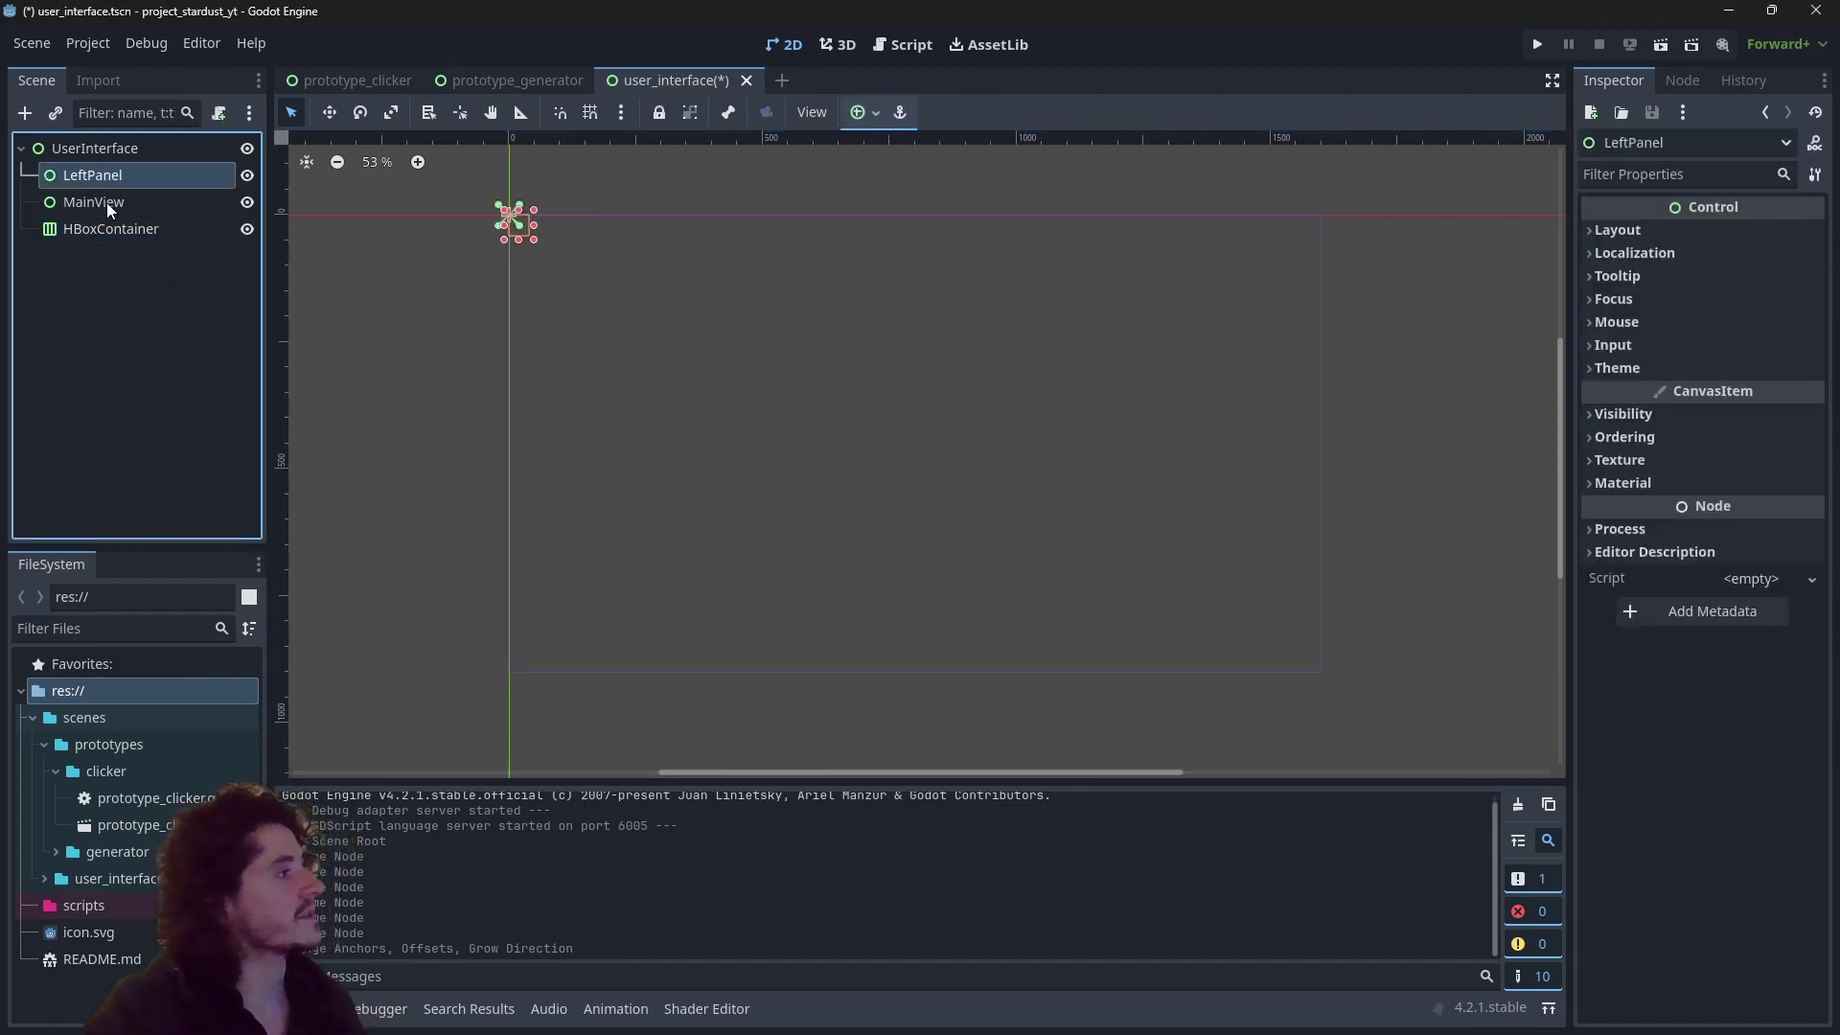
ctrl+click(107, 204)
drag(100, 175, 111, 228)
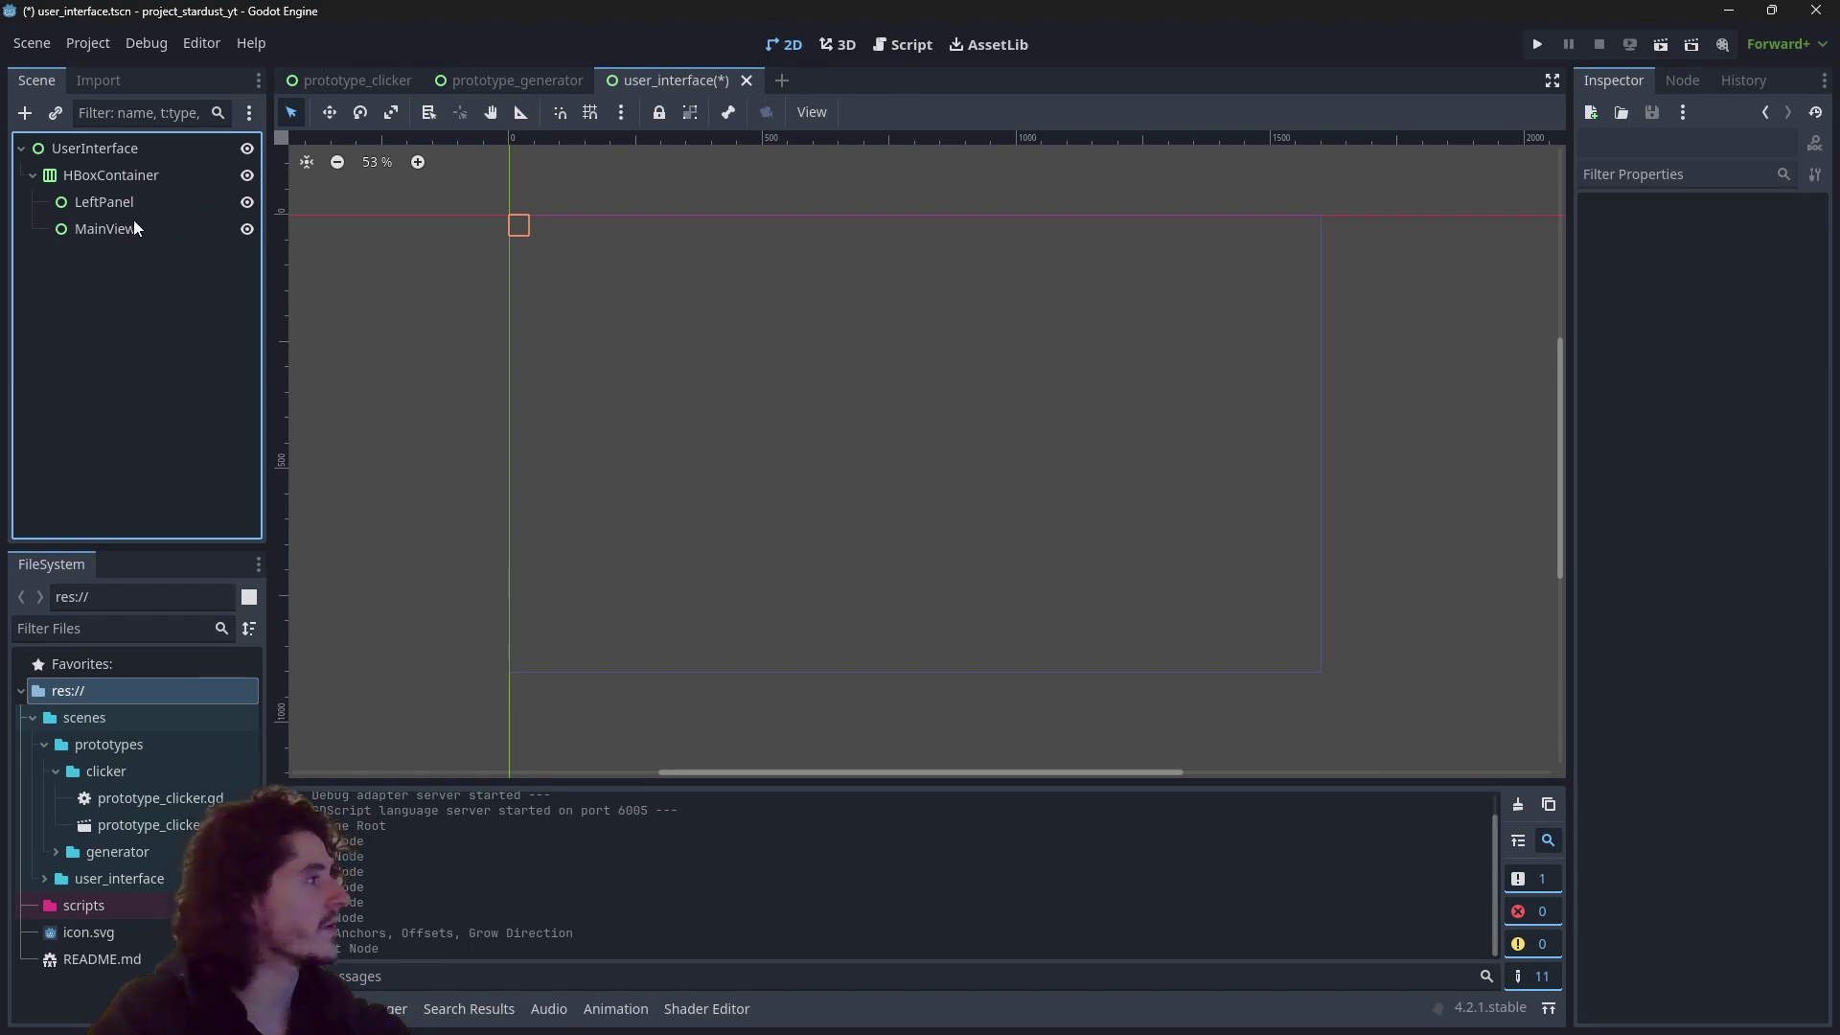
Step: Check the HBoxContainer, LeftPanel and MainView layouts by selecting each in turn
click(124, 175)
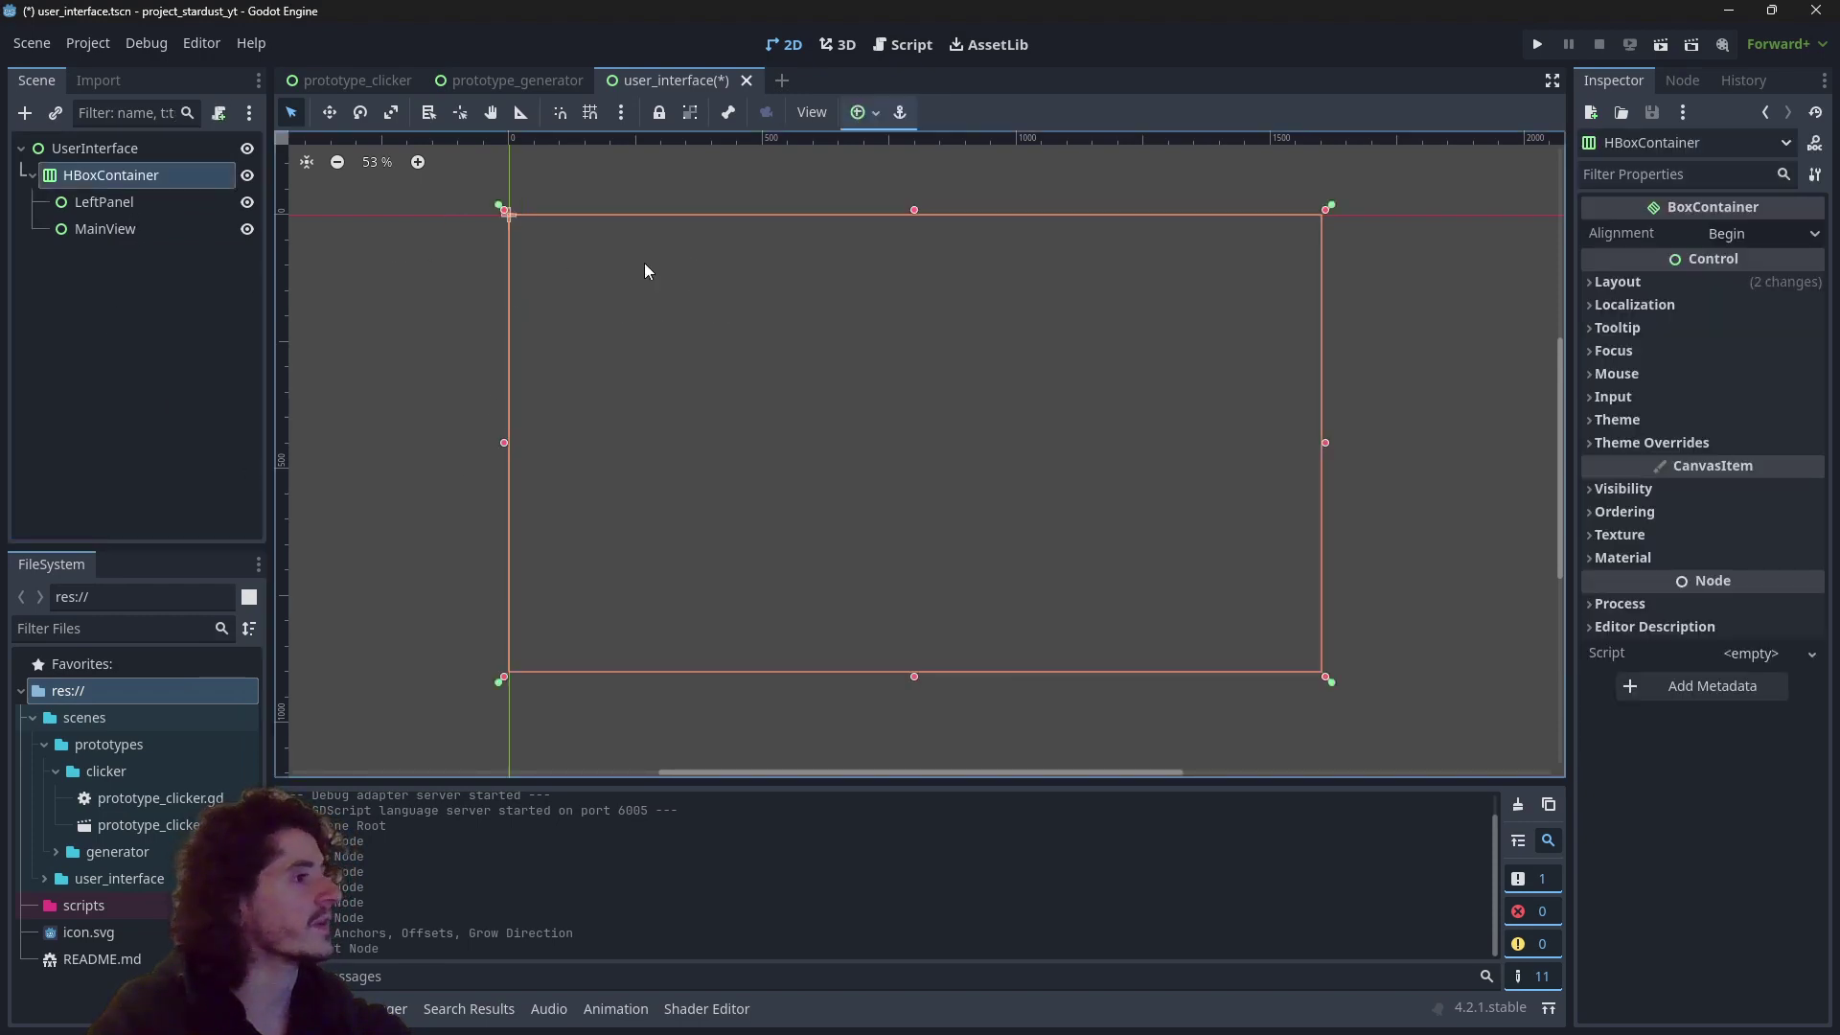
click(115, 202)
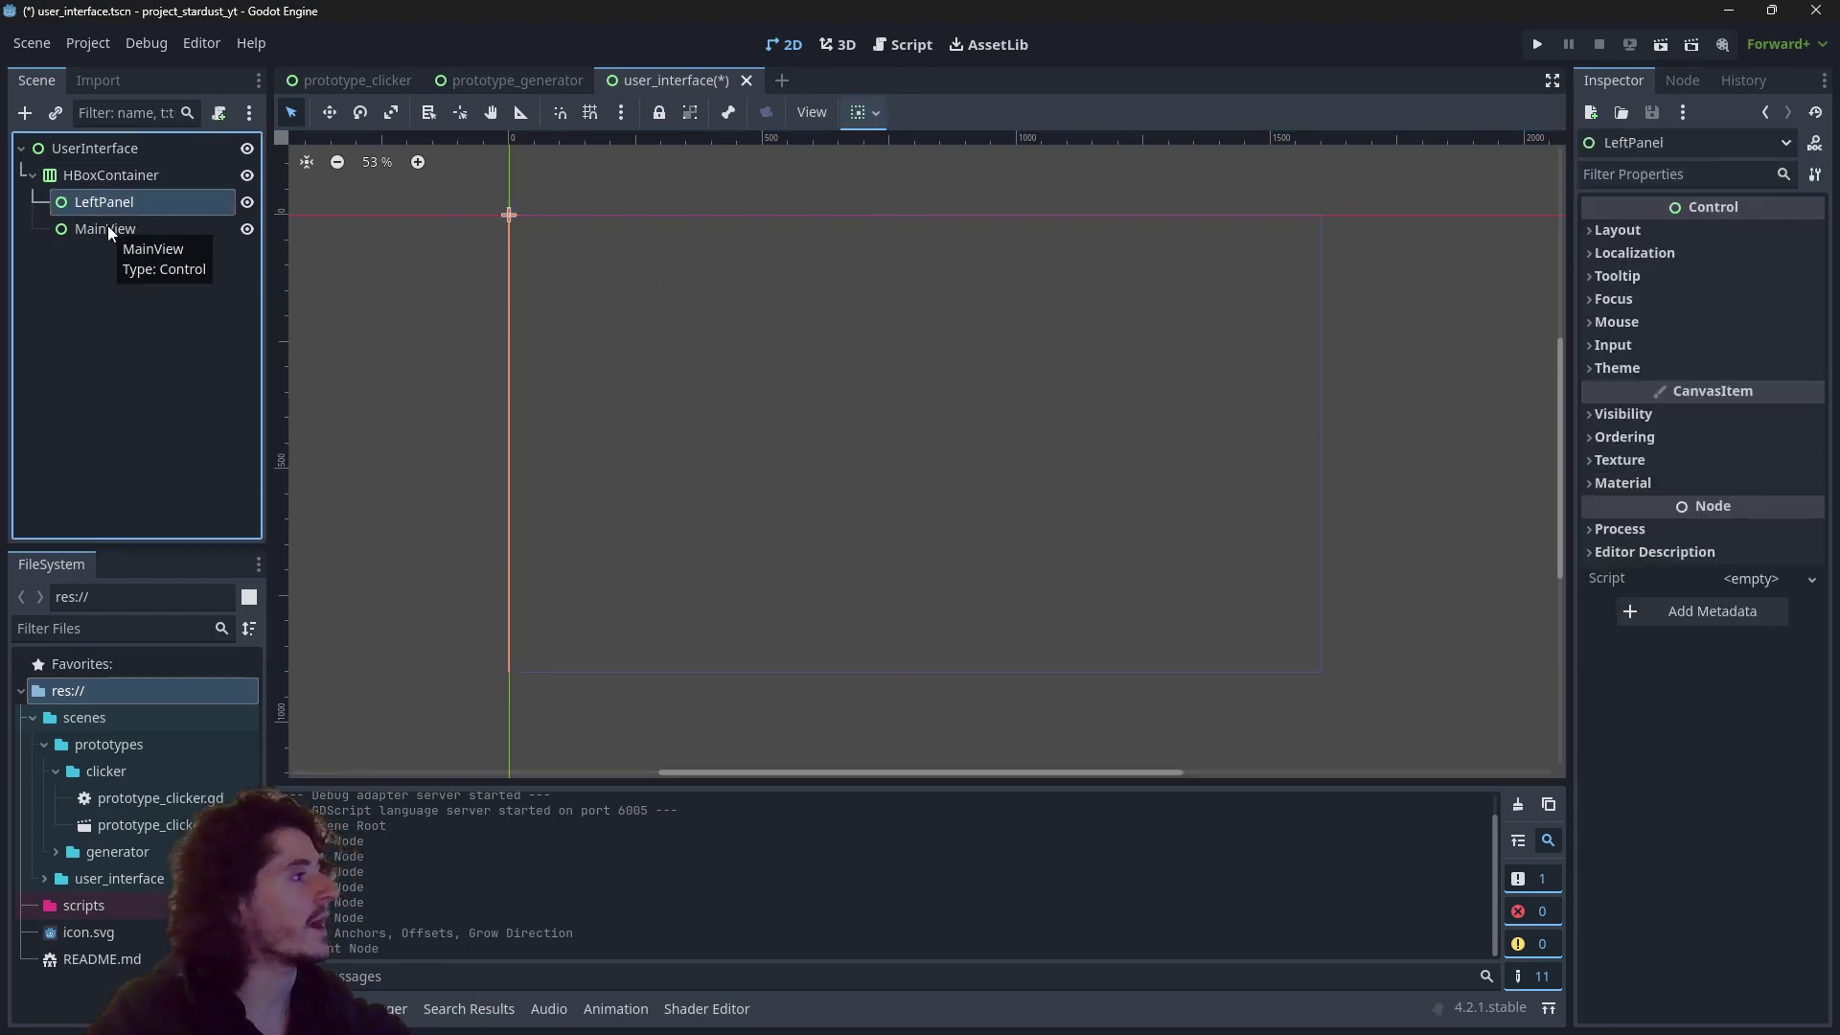
click(107, 227)
click(83, 203)
click(84, 222)
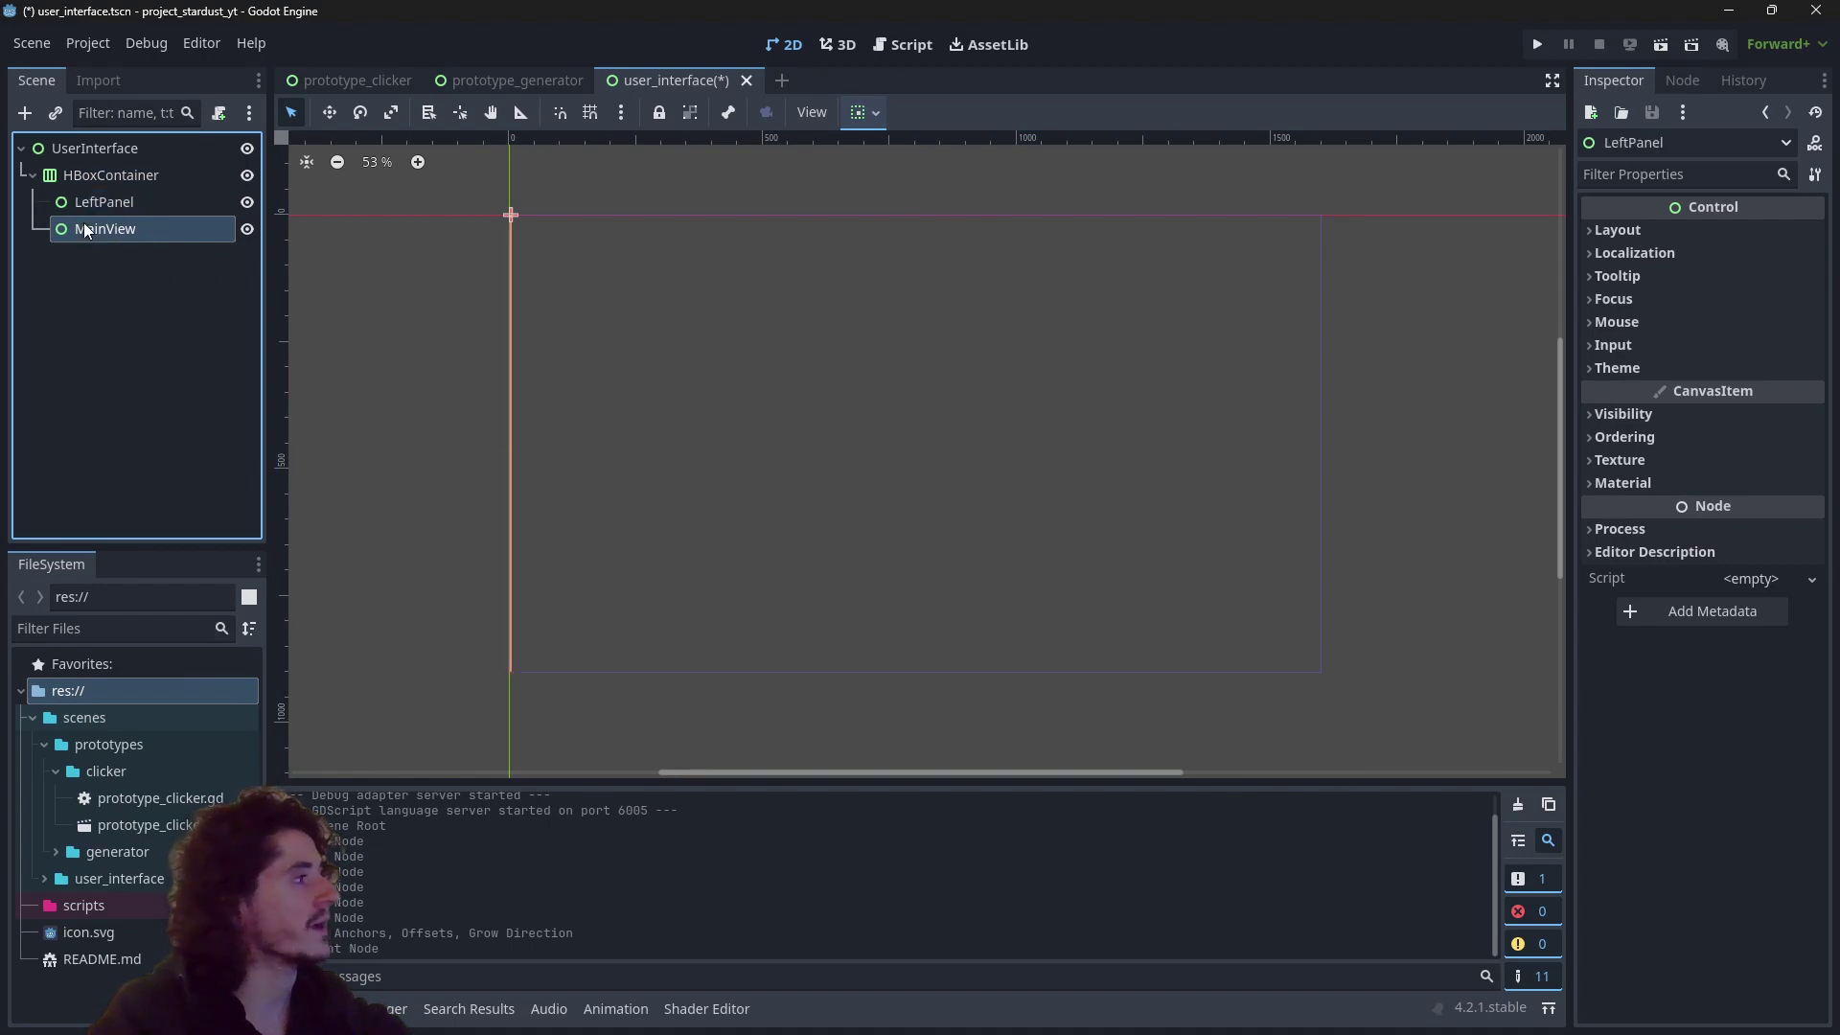
click(94, 205)
click(111, 232)
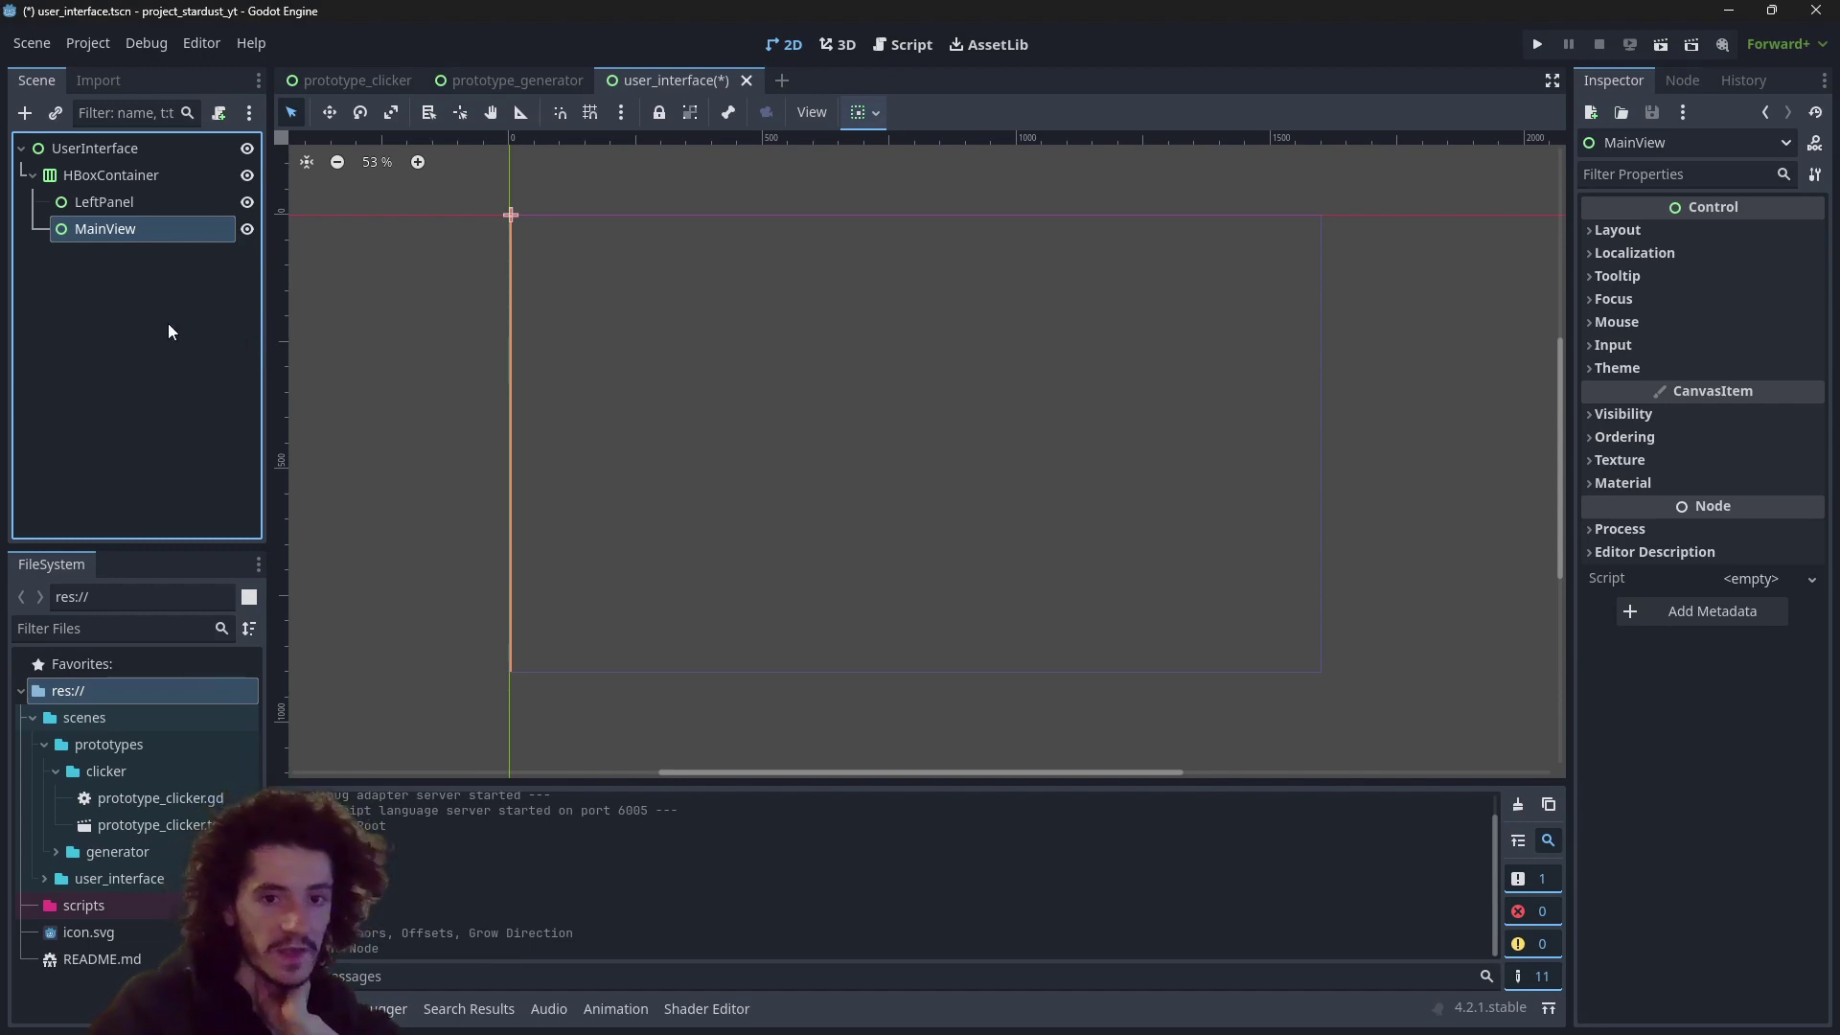
Step: Compare HBoxContainer, LeftPanel and MainView bounds, then expand LeftPanel's Layout properties
click(88, 176)
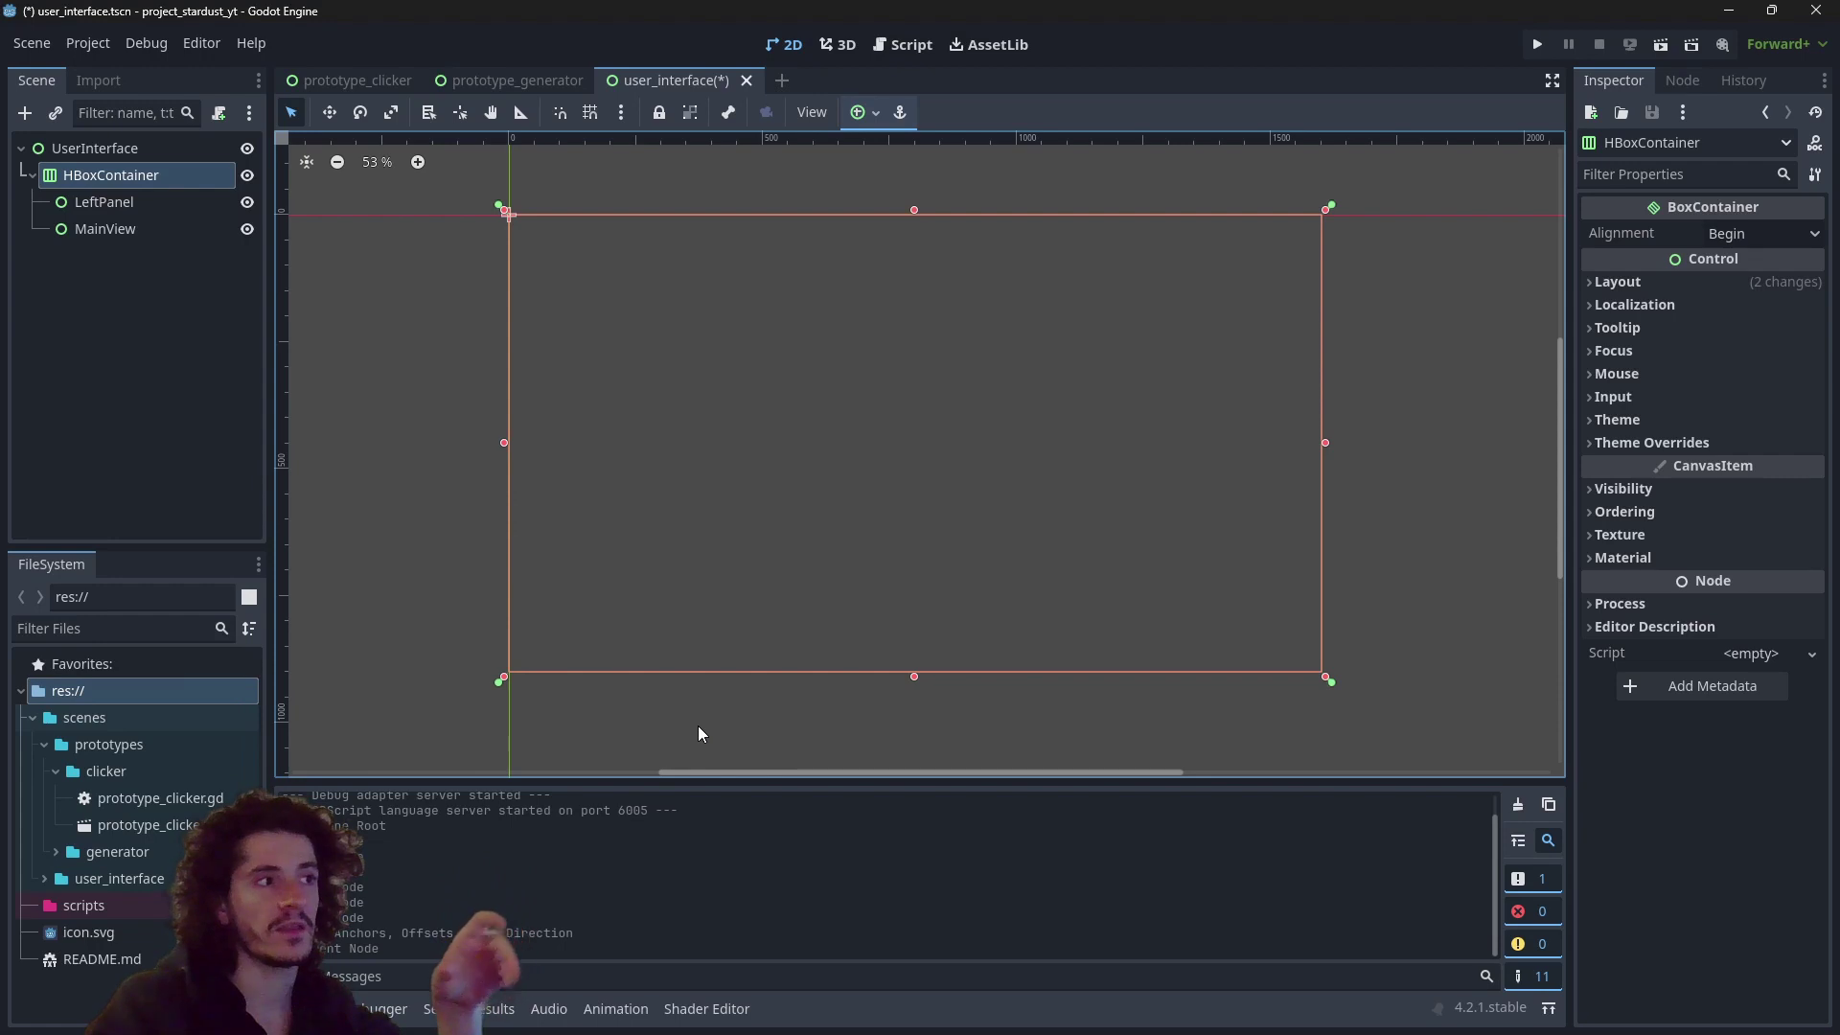
click(117, 207)
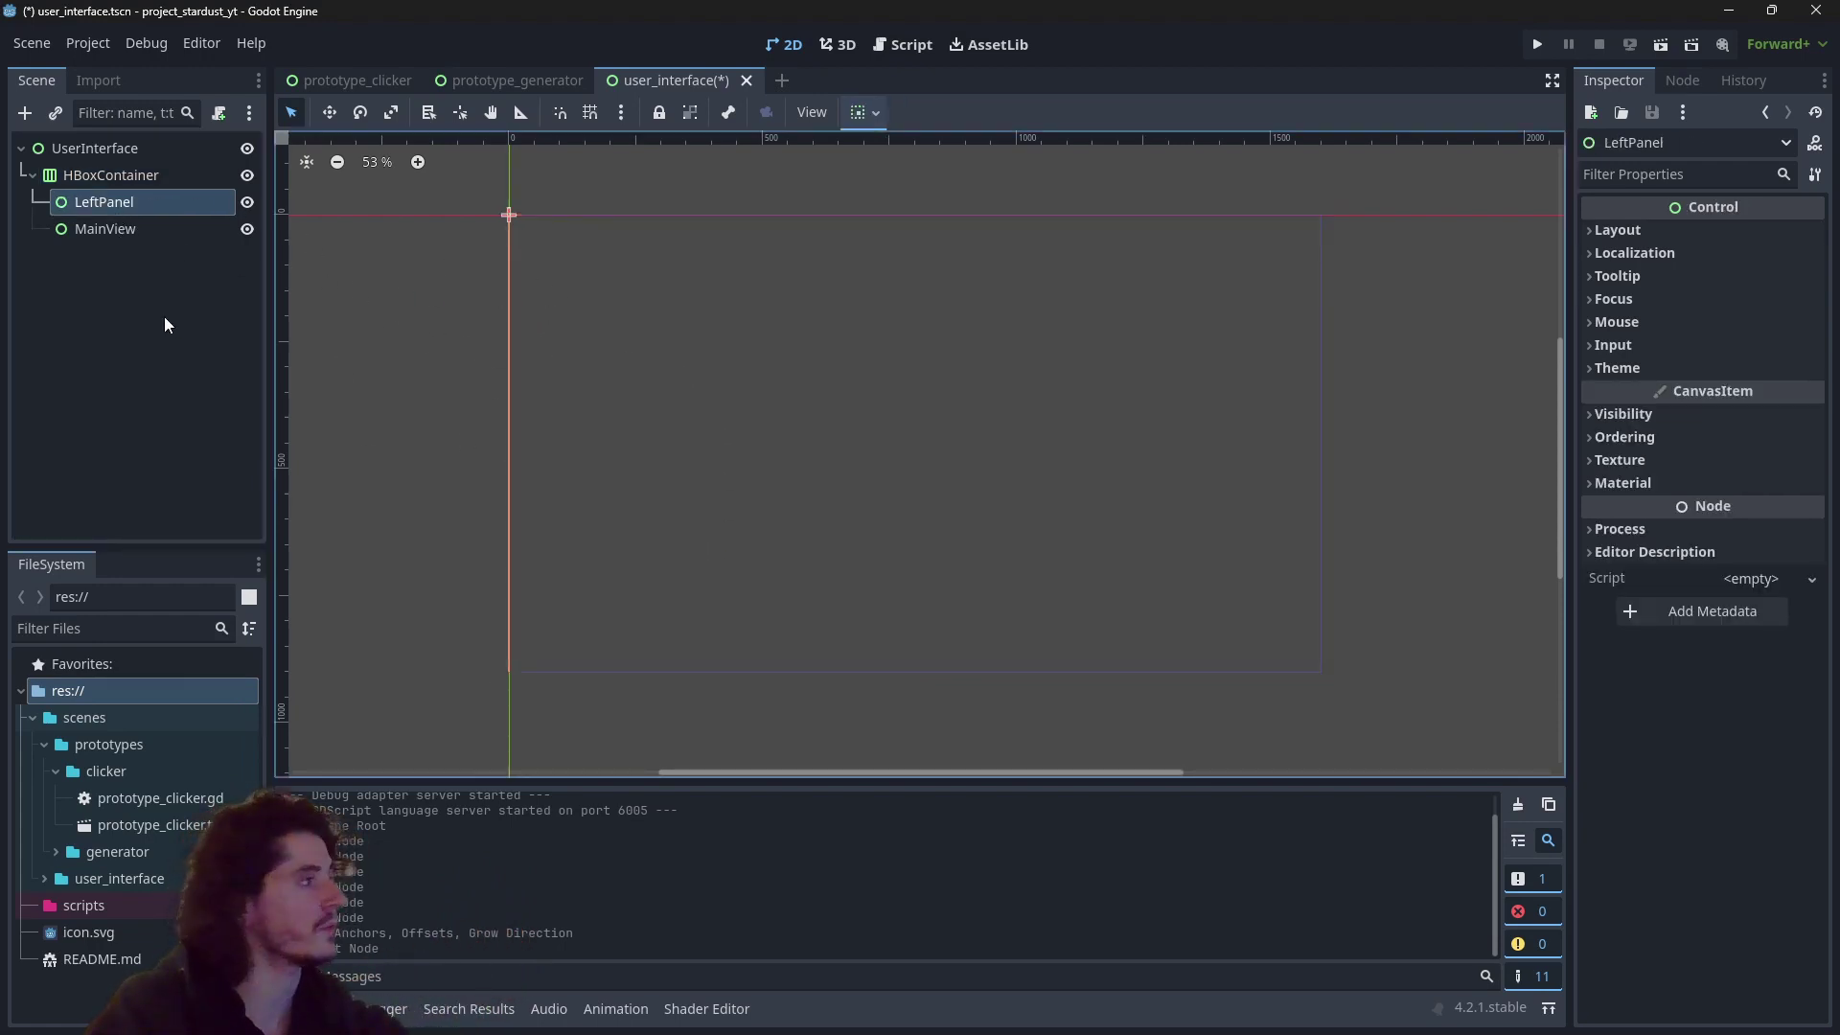
click(136, 226)
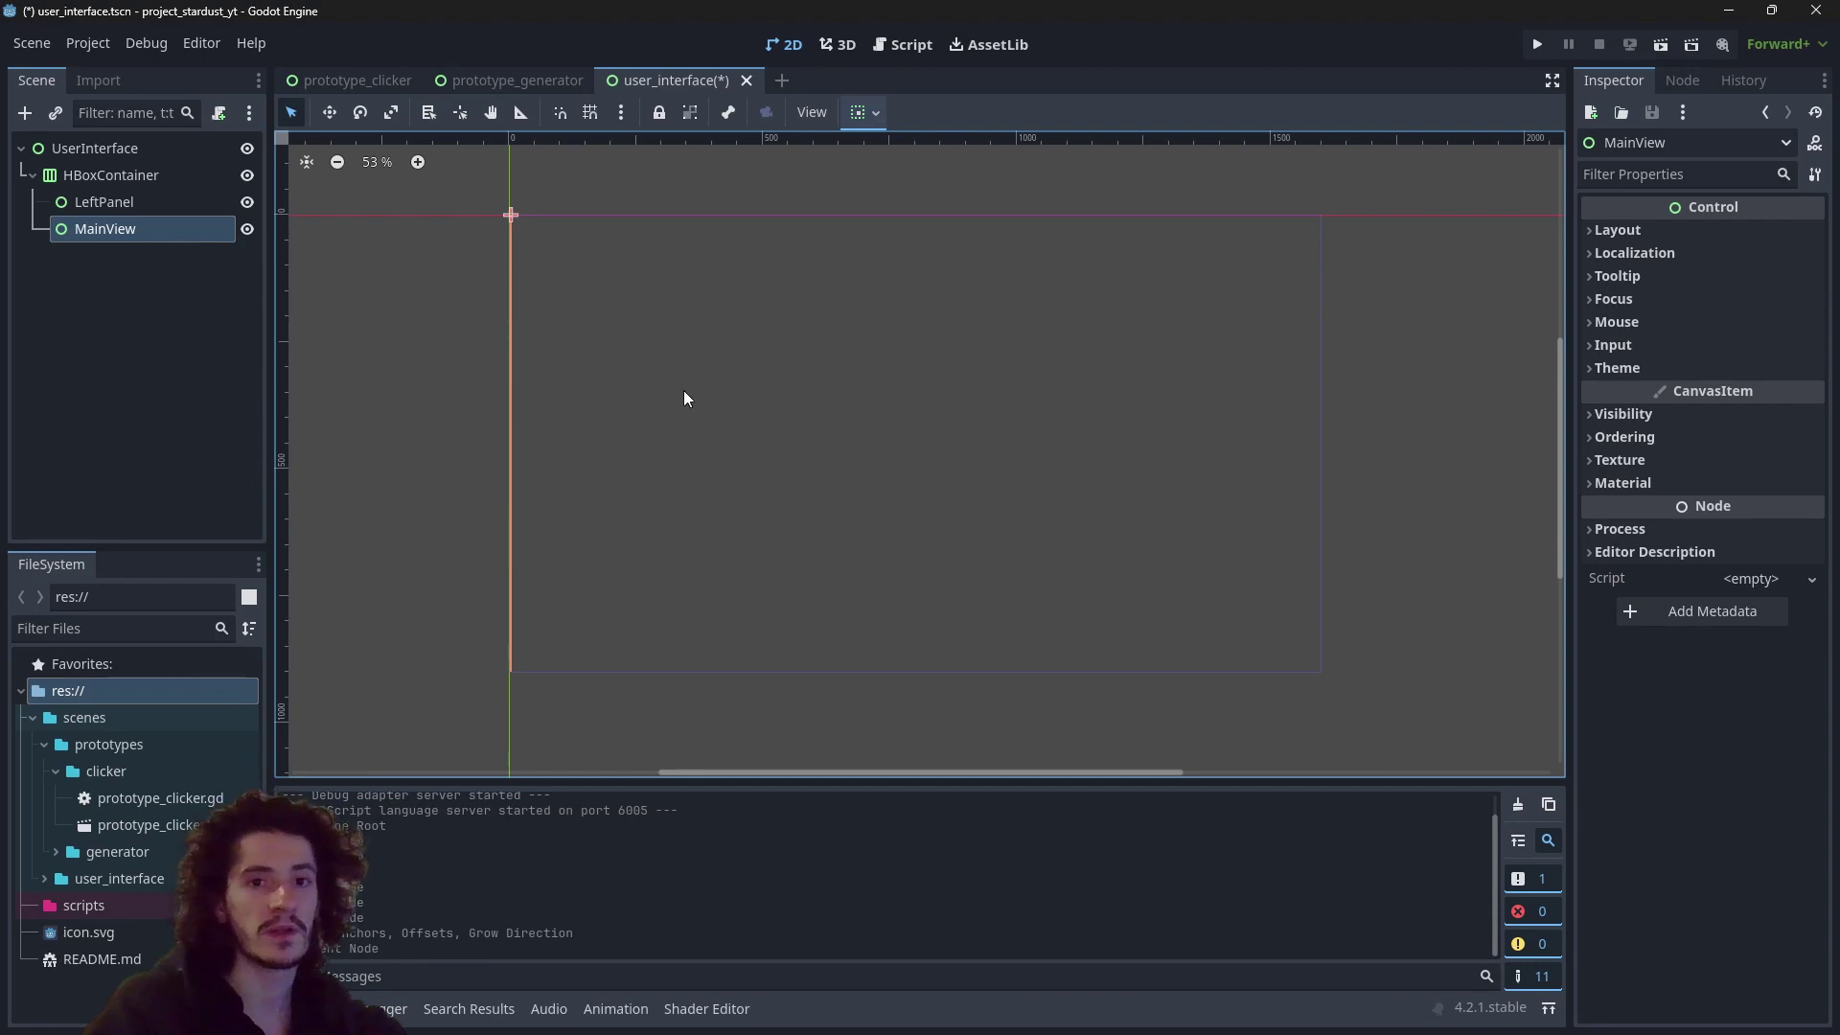
click(80, 178)
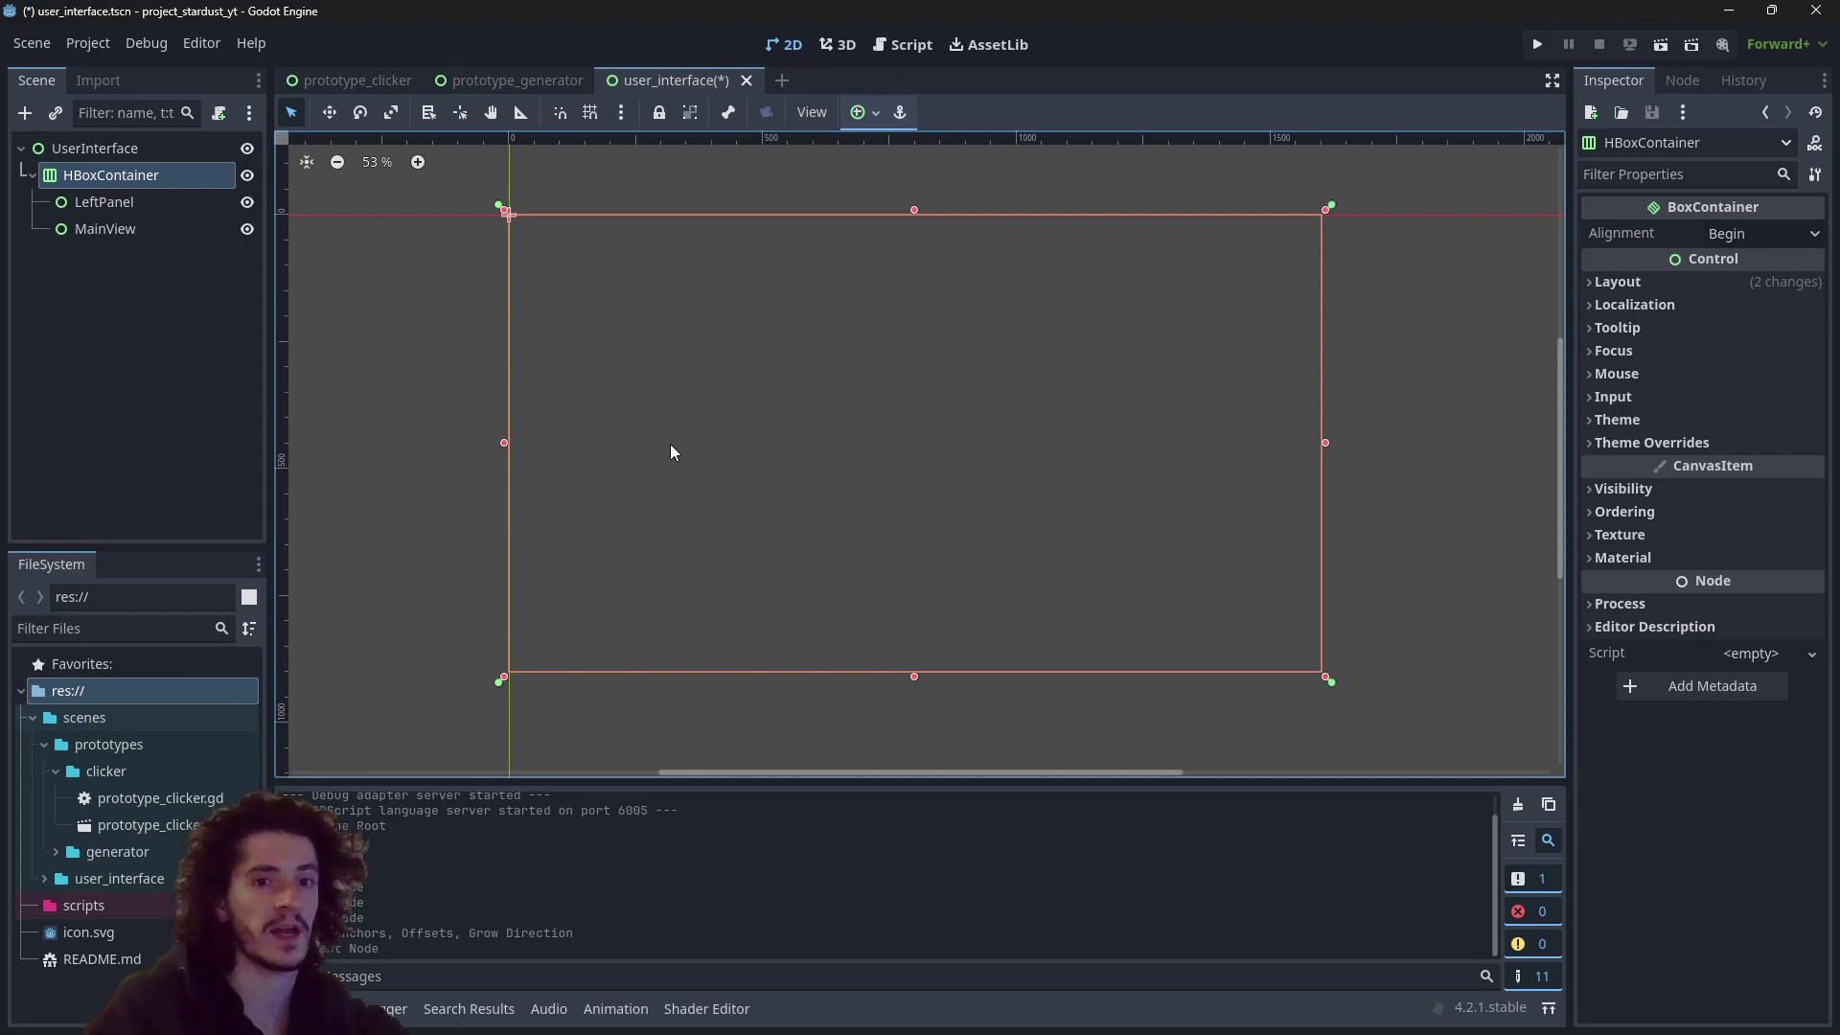
click(105, 202)
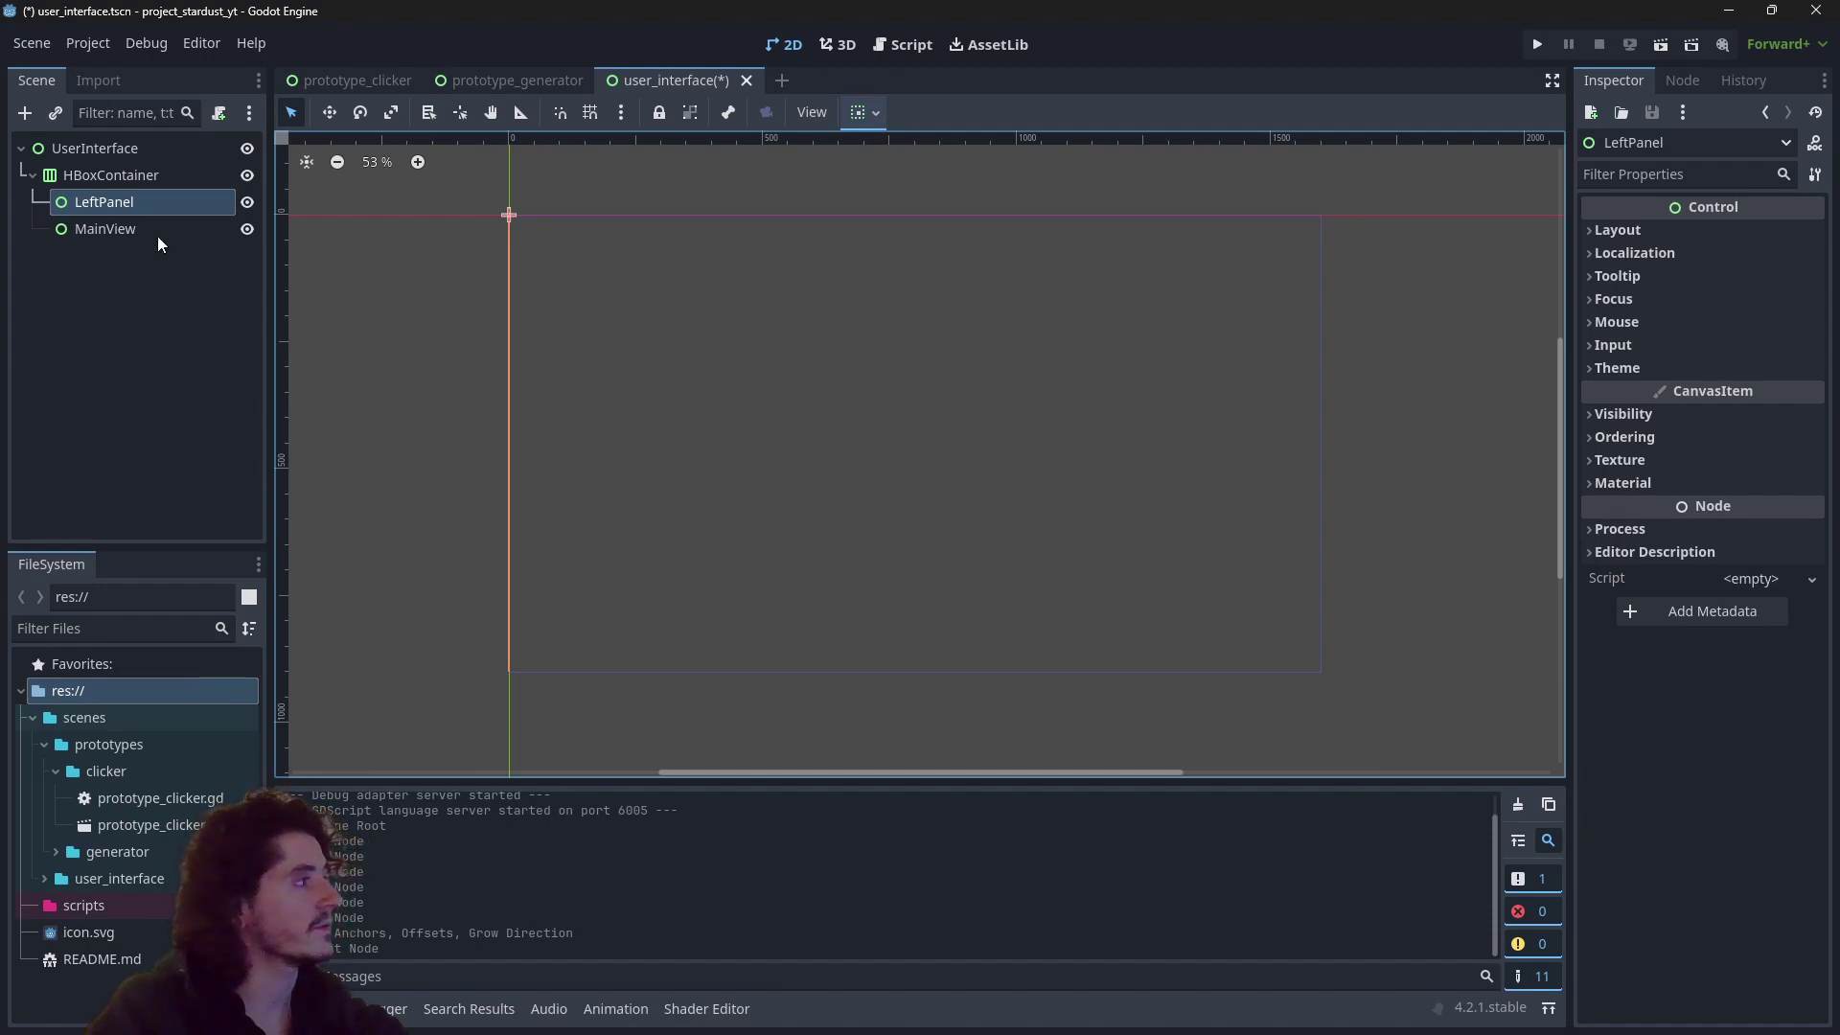
click(121, 177)
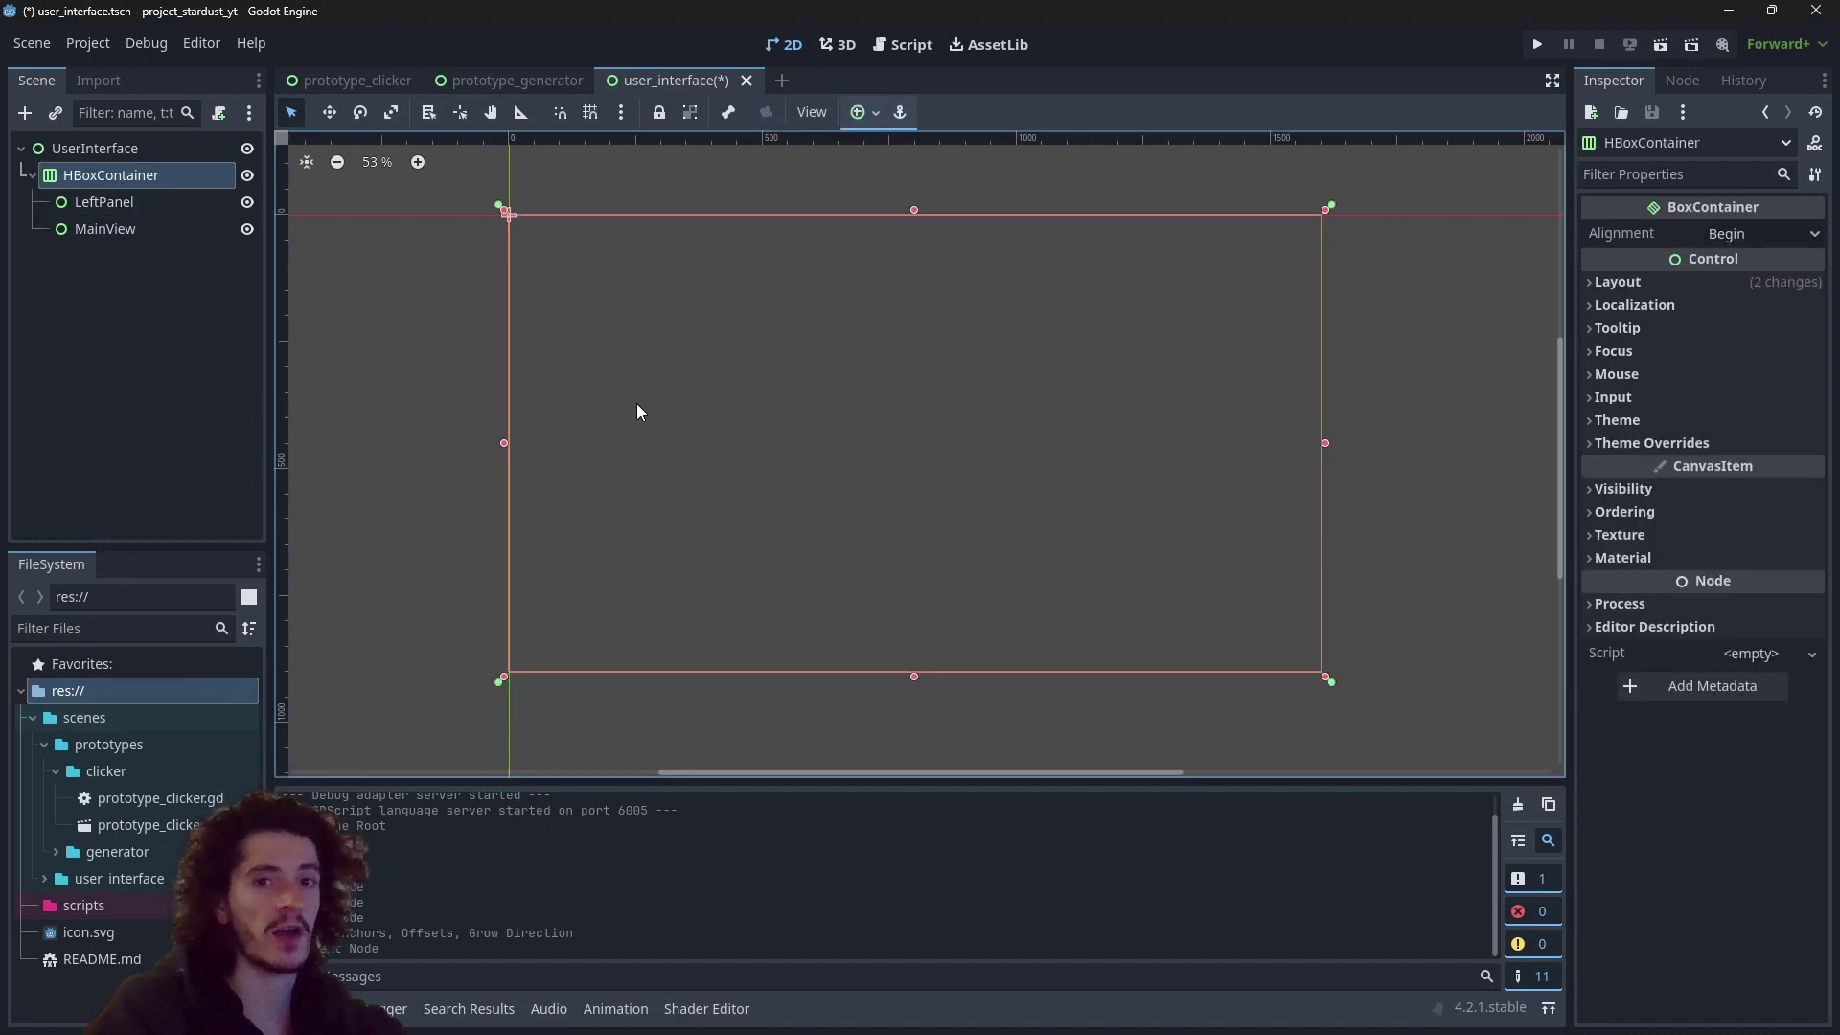
click(131, 209)
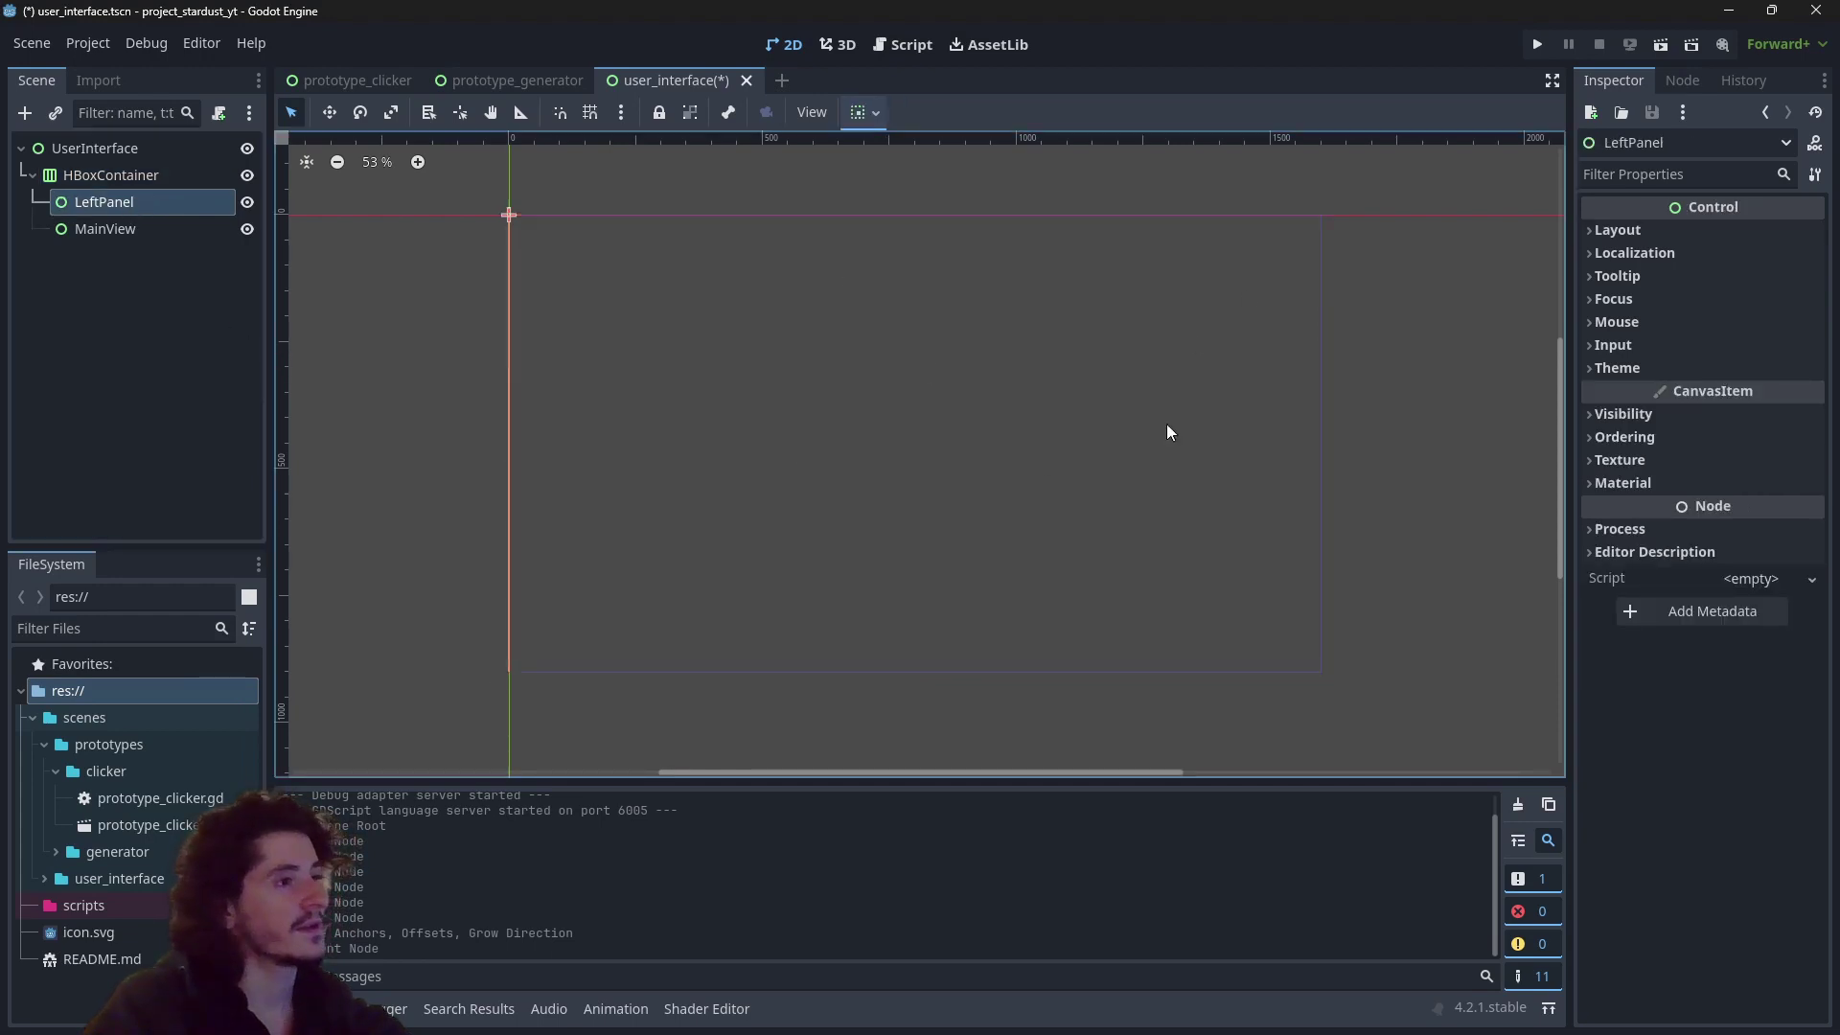
click(1634, 229)
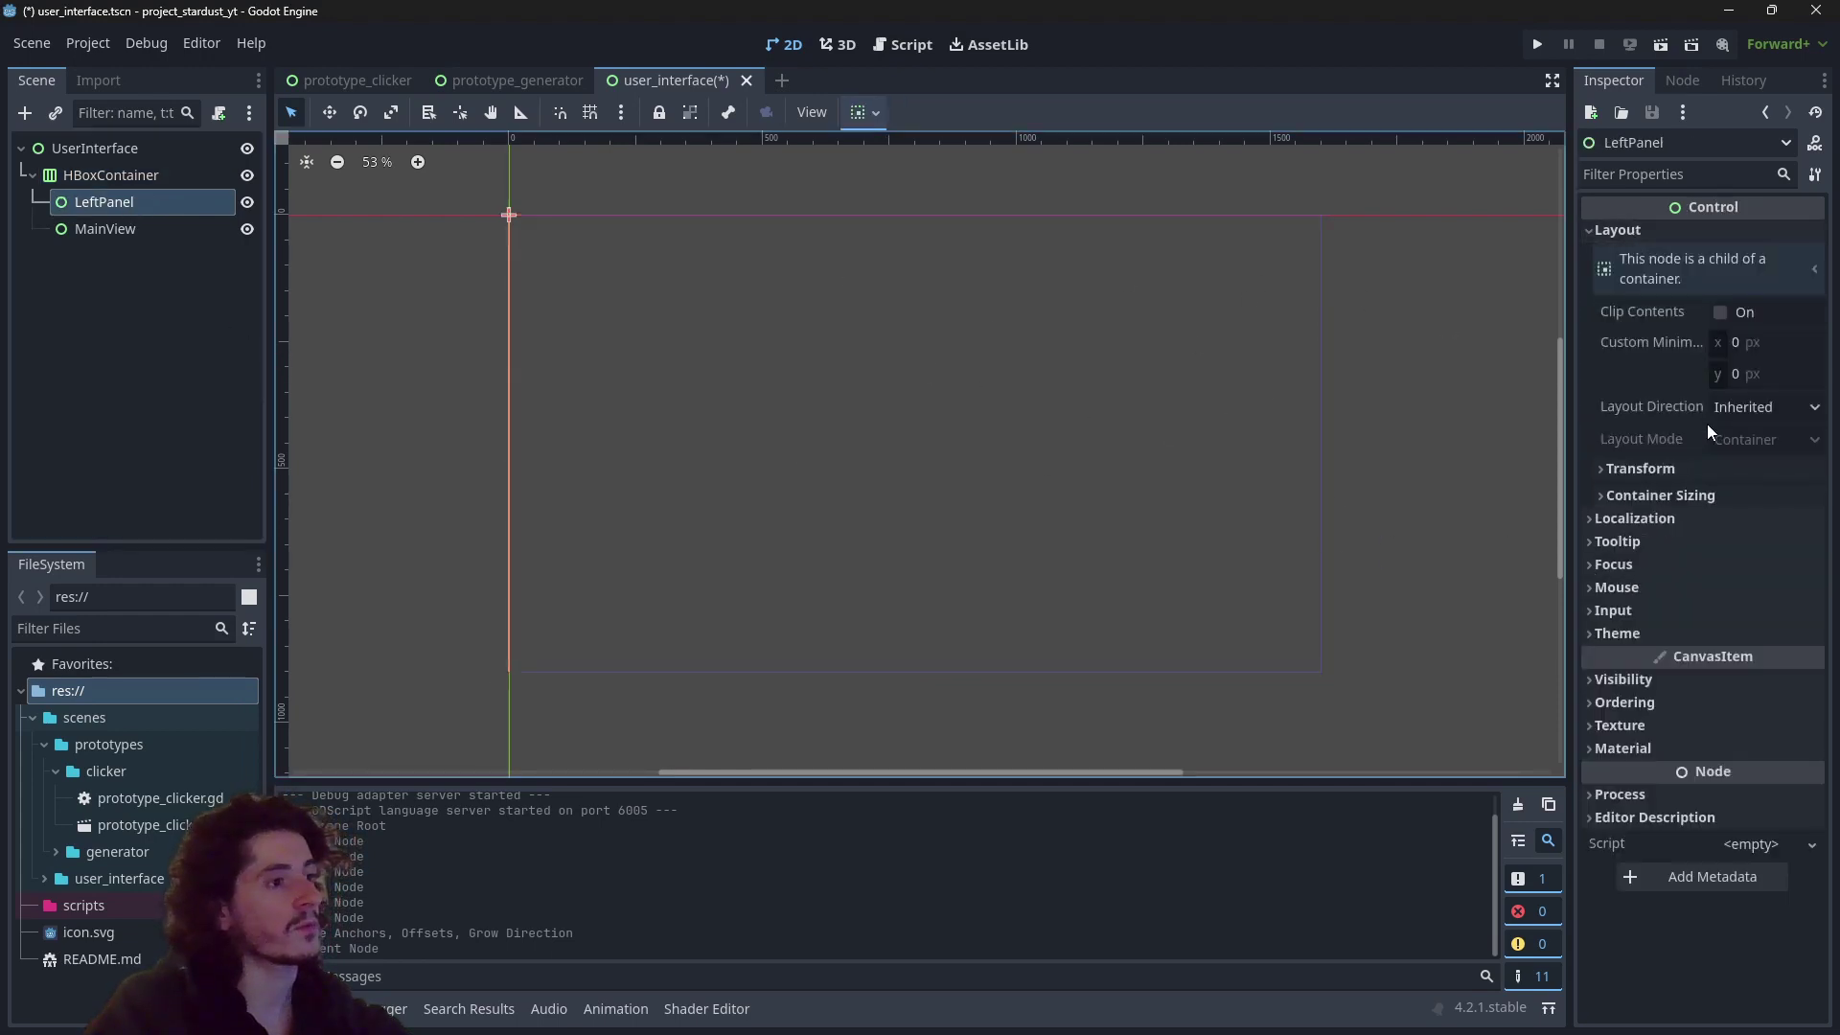
Step: Set LeftPanel's Custom Minimum Size x to 240 px
click(1762, 343)
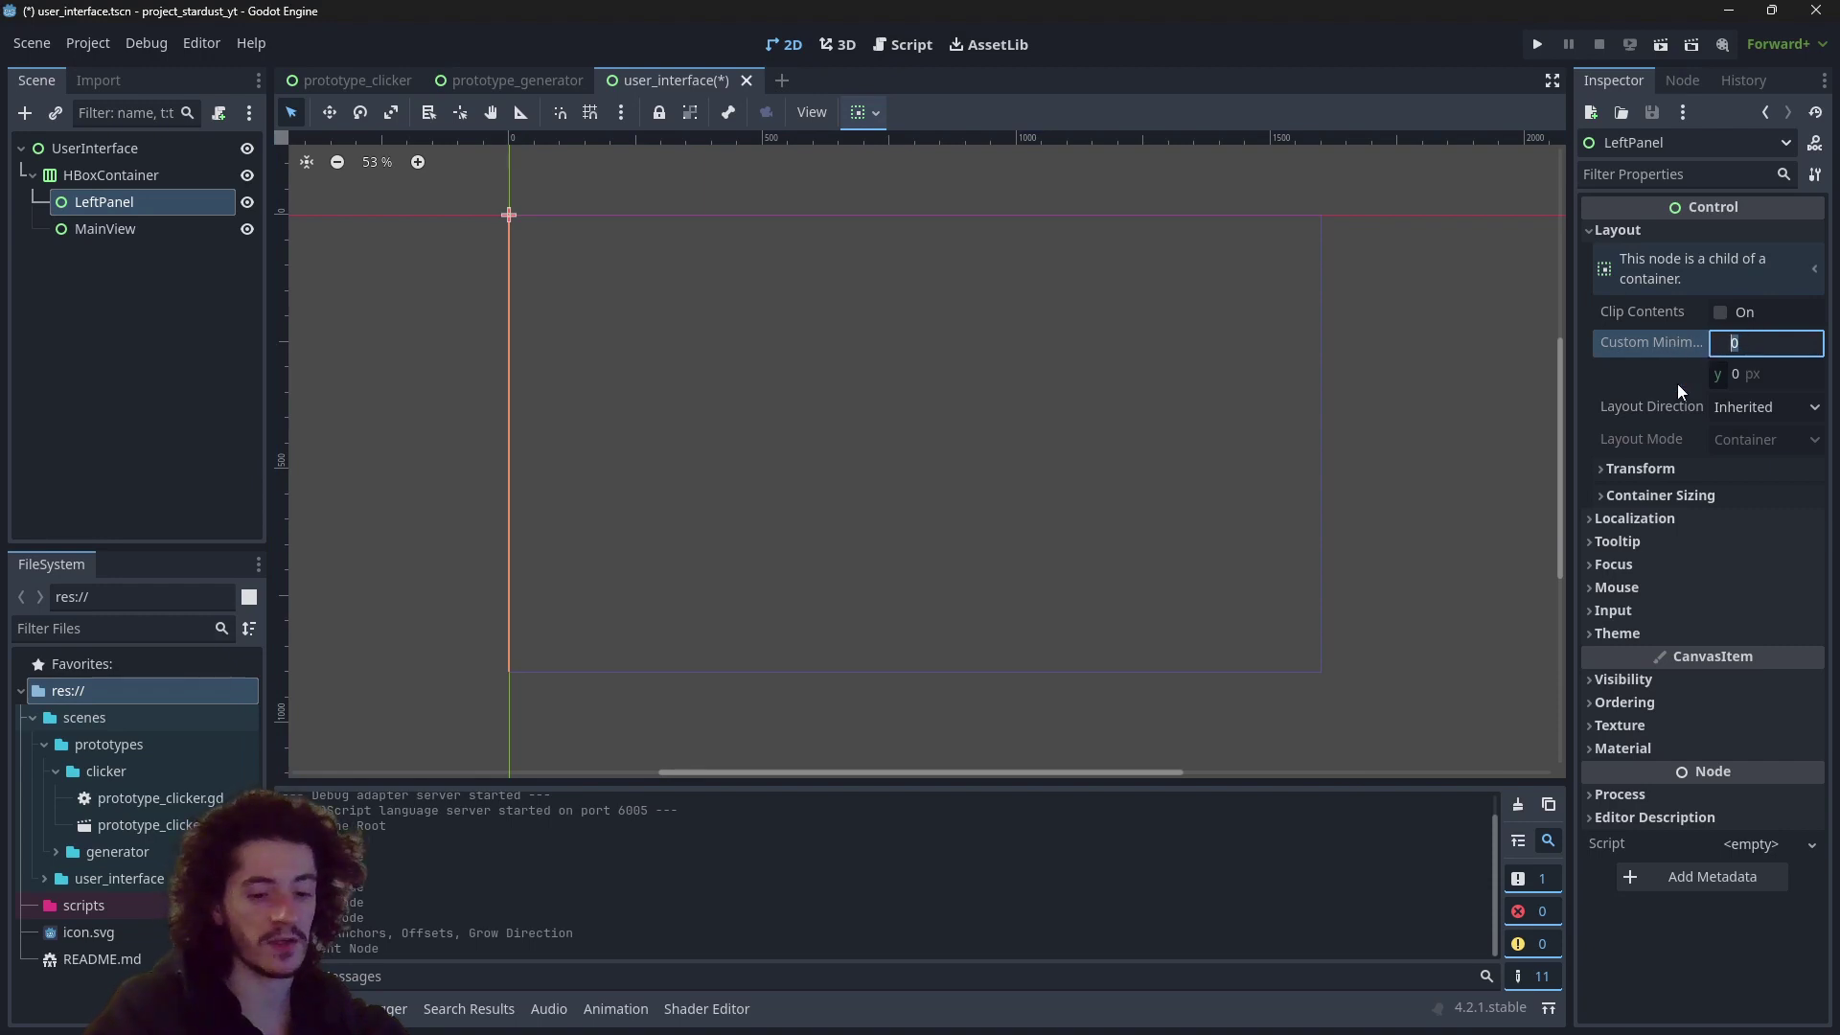
text(240)
key(Return)
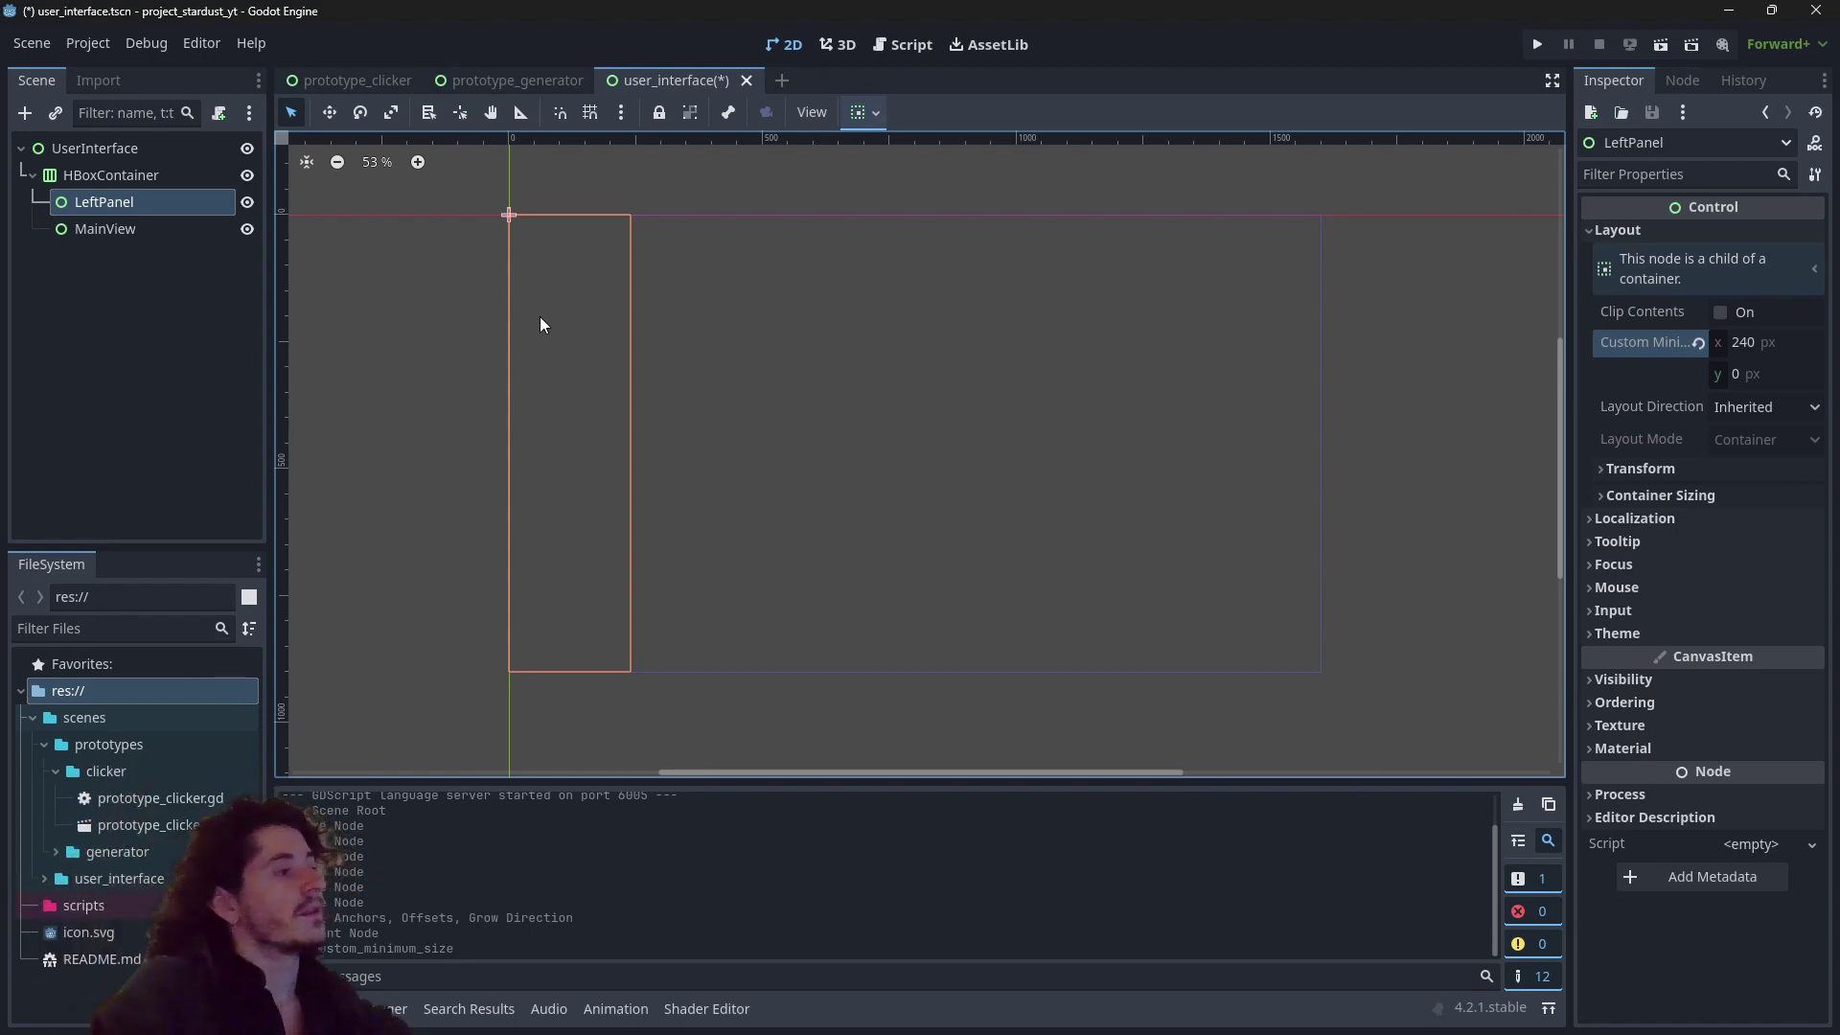
click(73, 232)
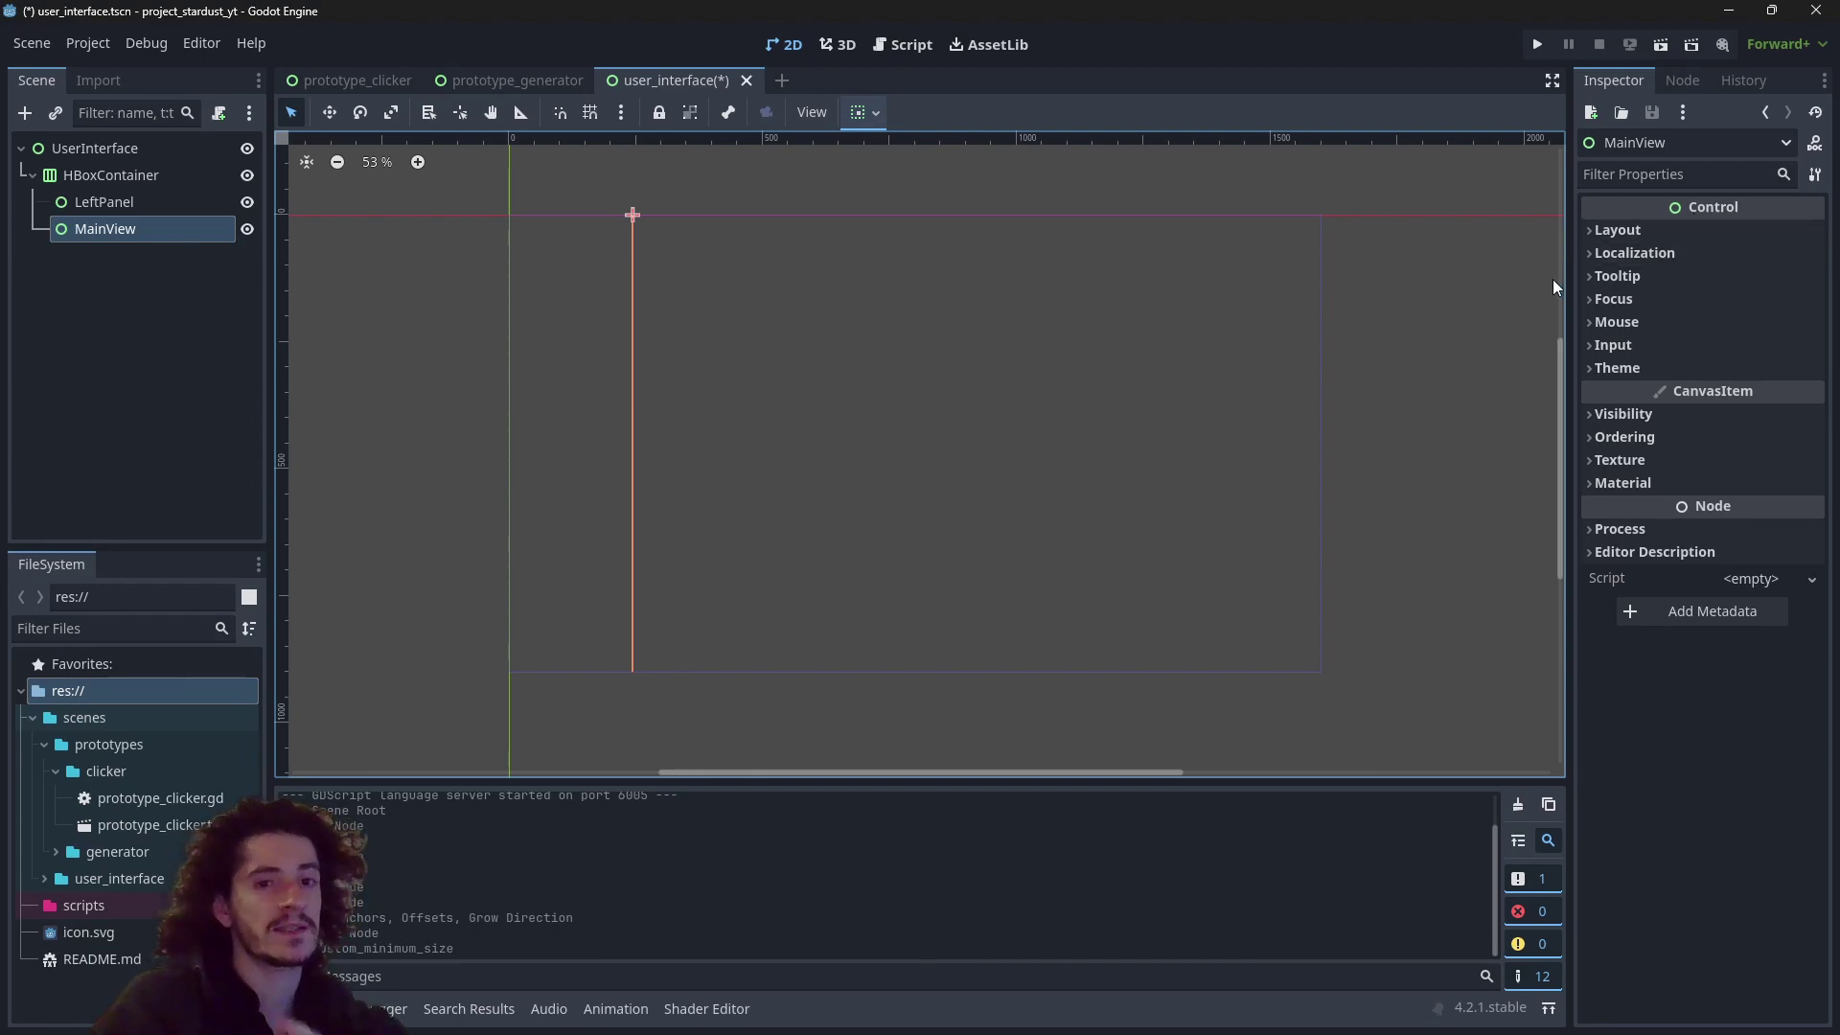
Step: Enable Horizontal Expand under MainView's Container Sizing and compare it with LeftPanel
click(1671, 230)
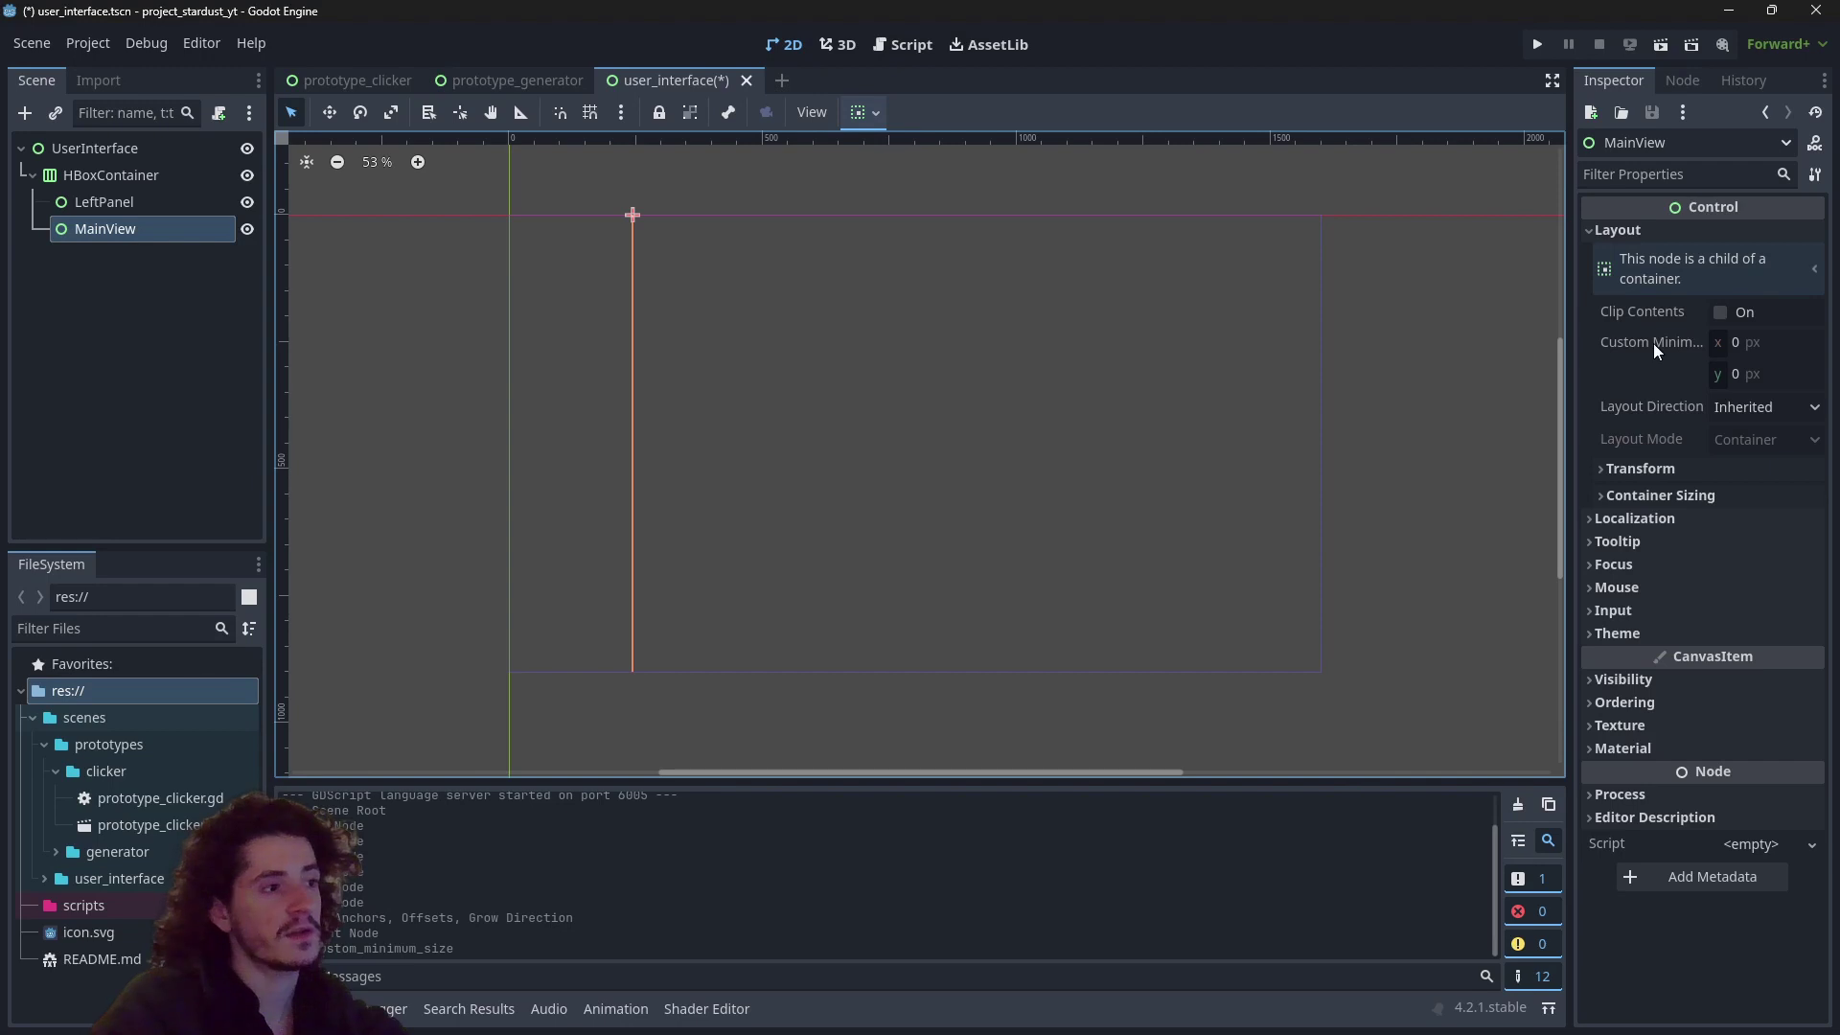
click(1664, 496)
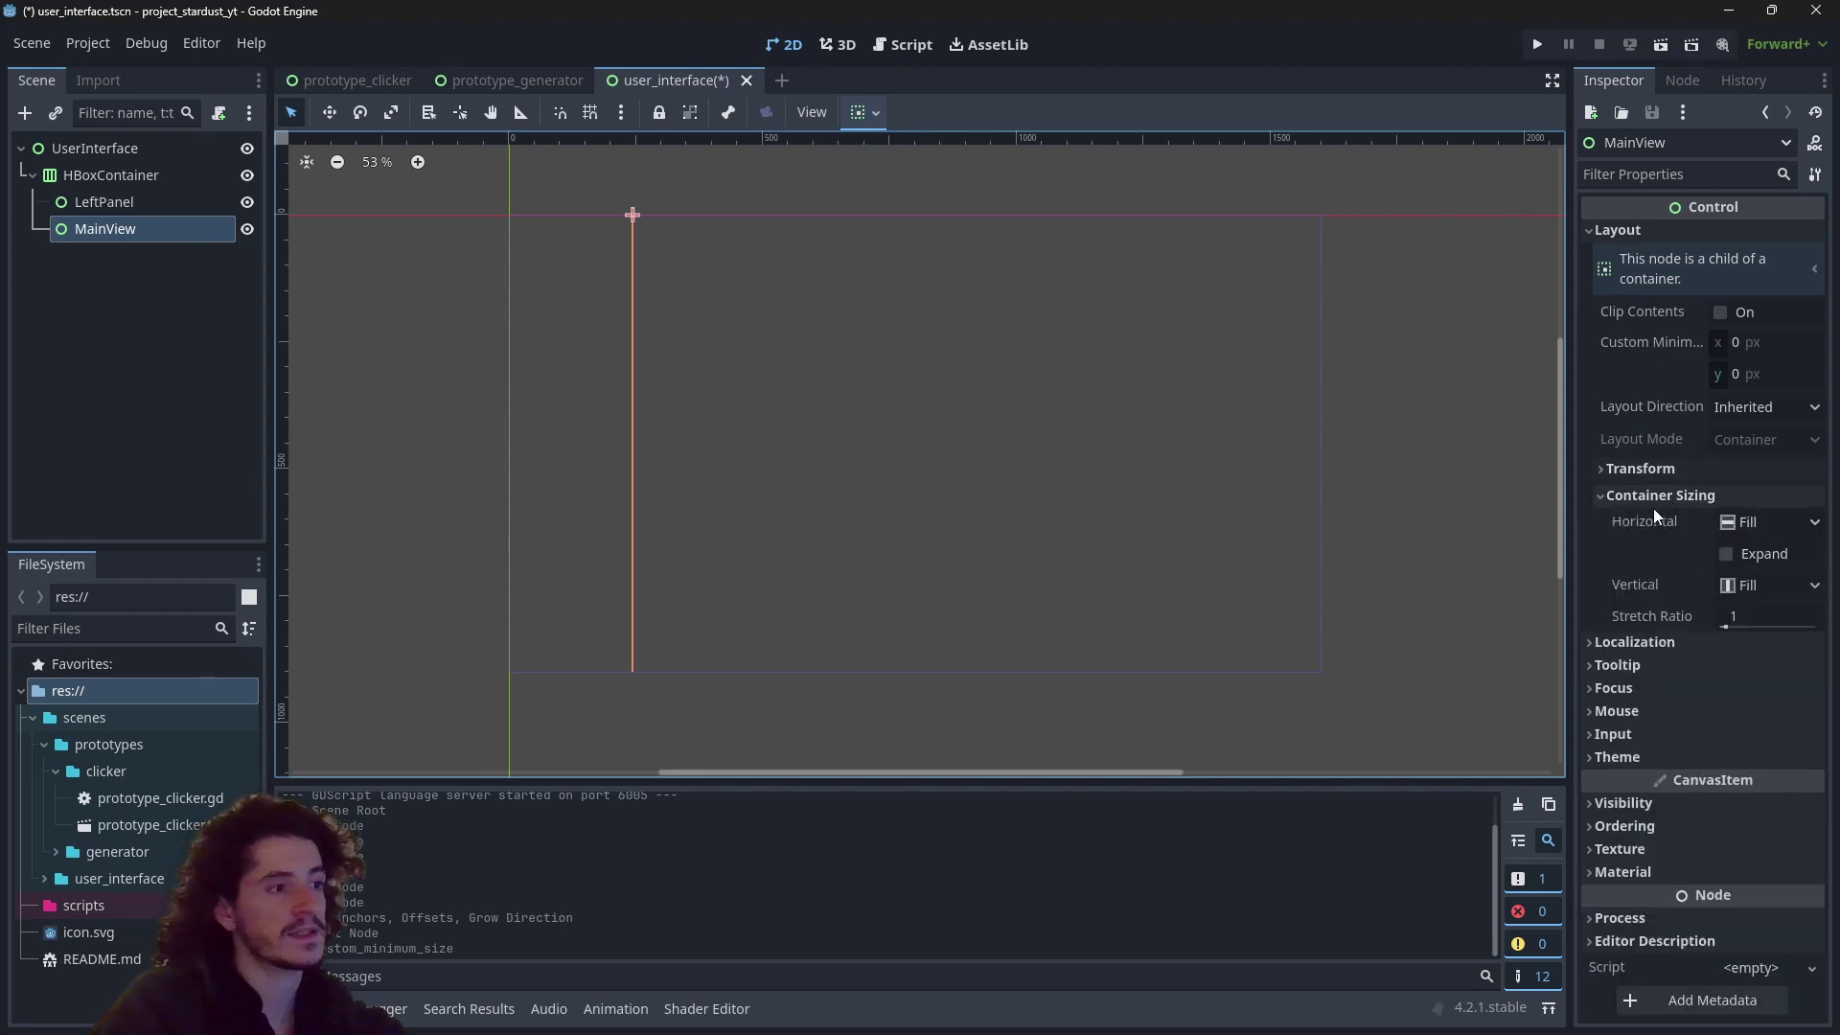
click(1724, 554)
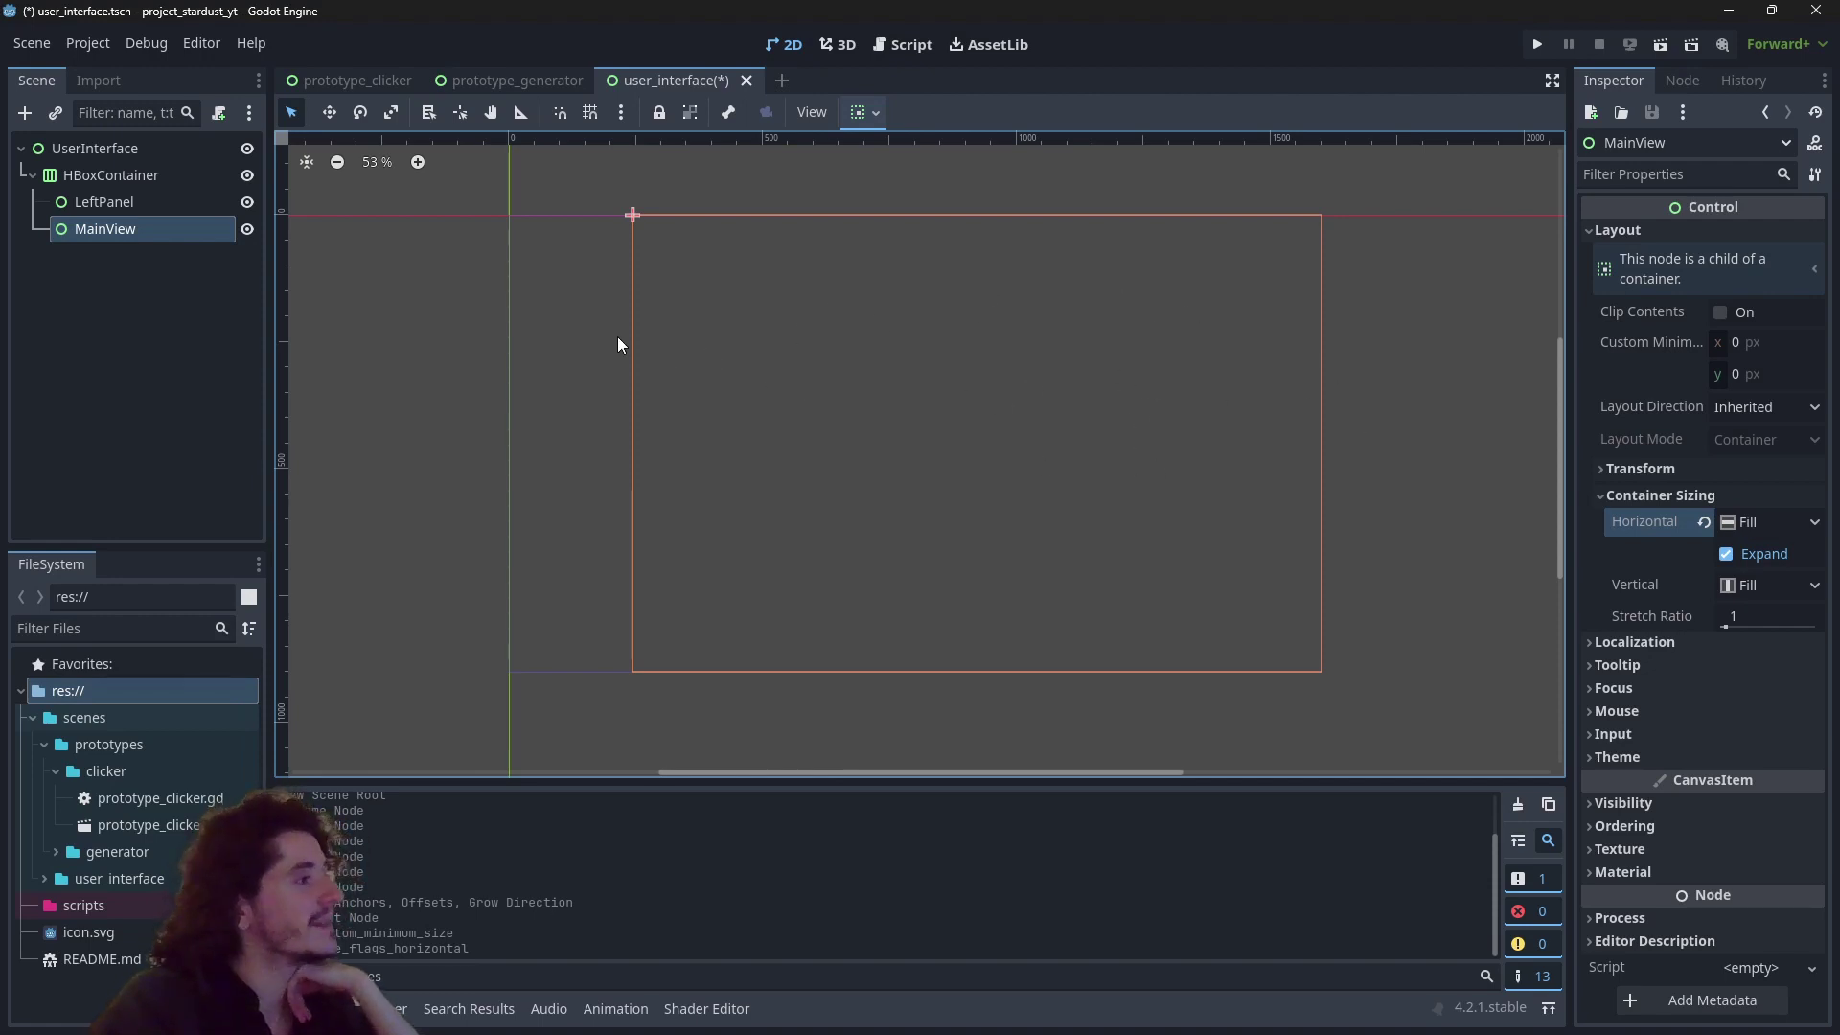
click(117, 203)
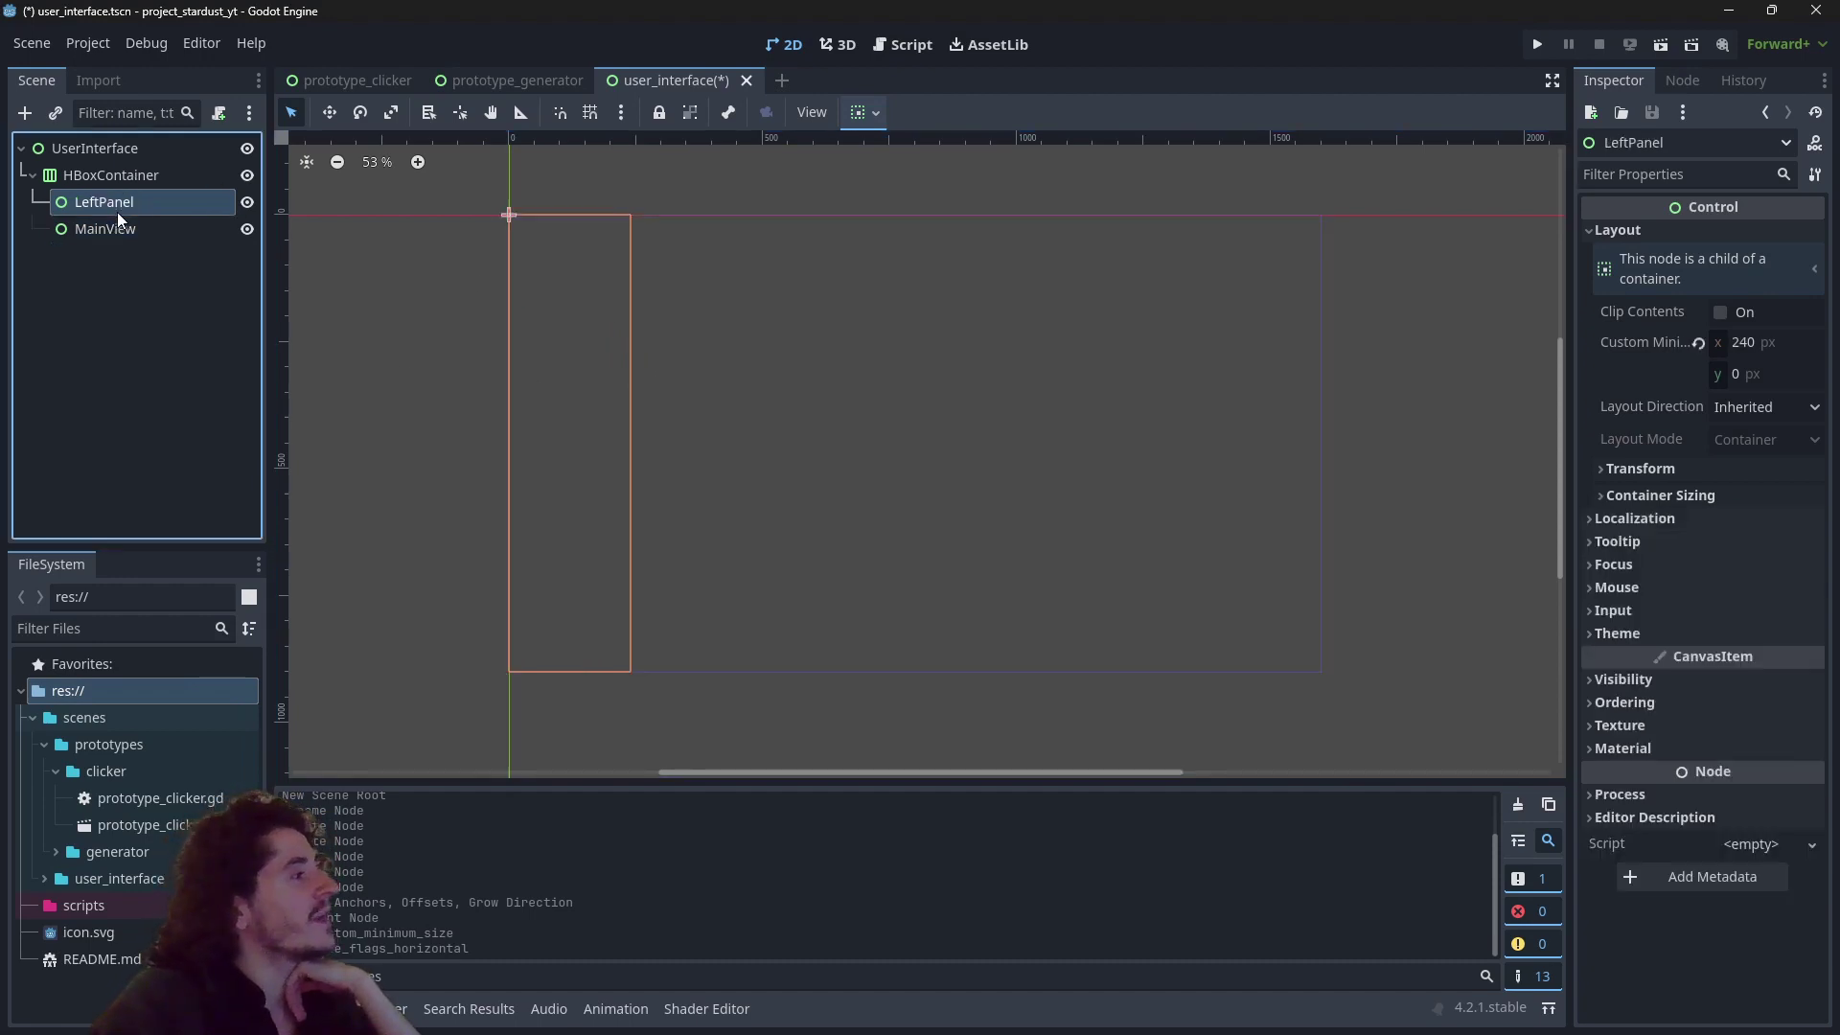
click(113, 228)
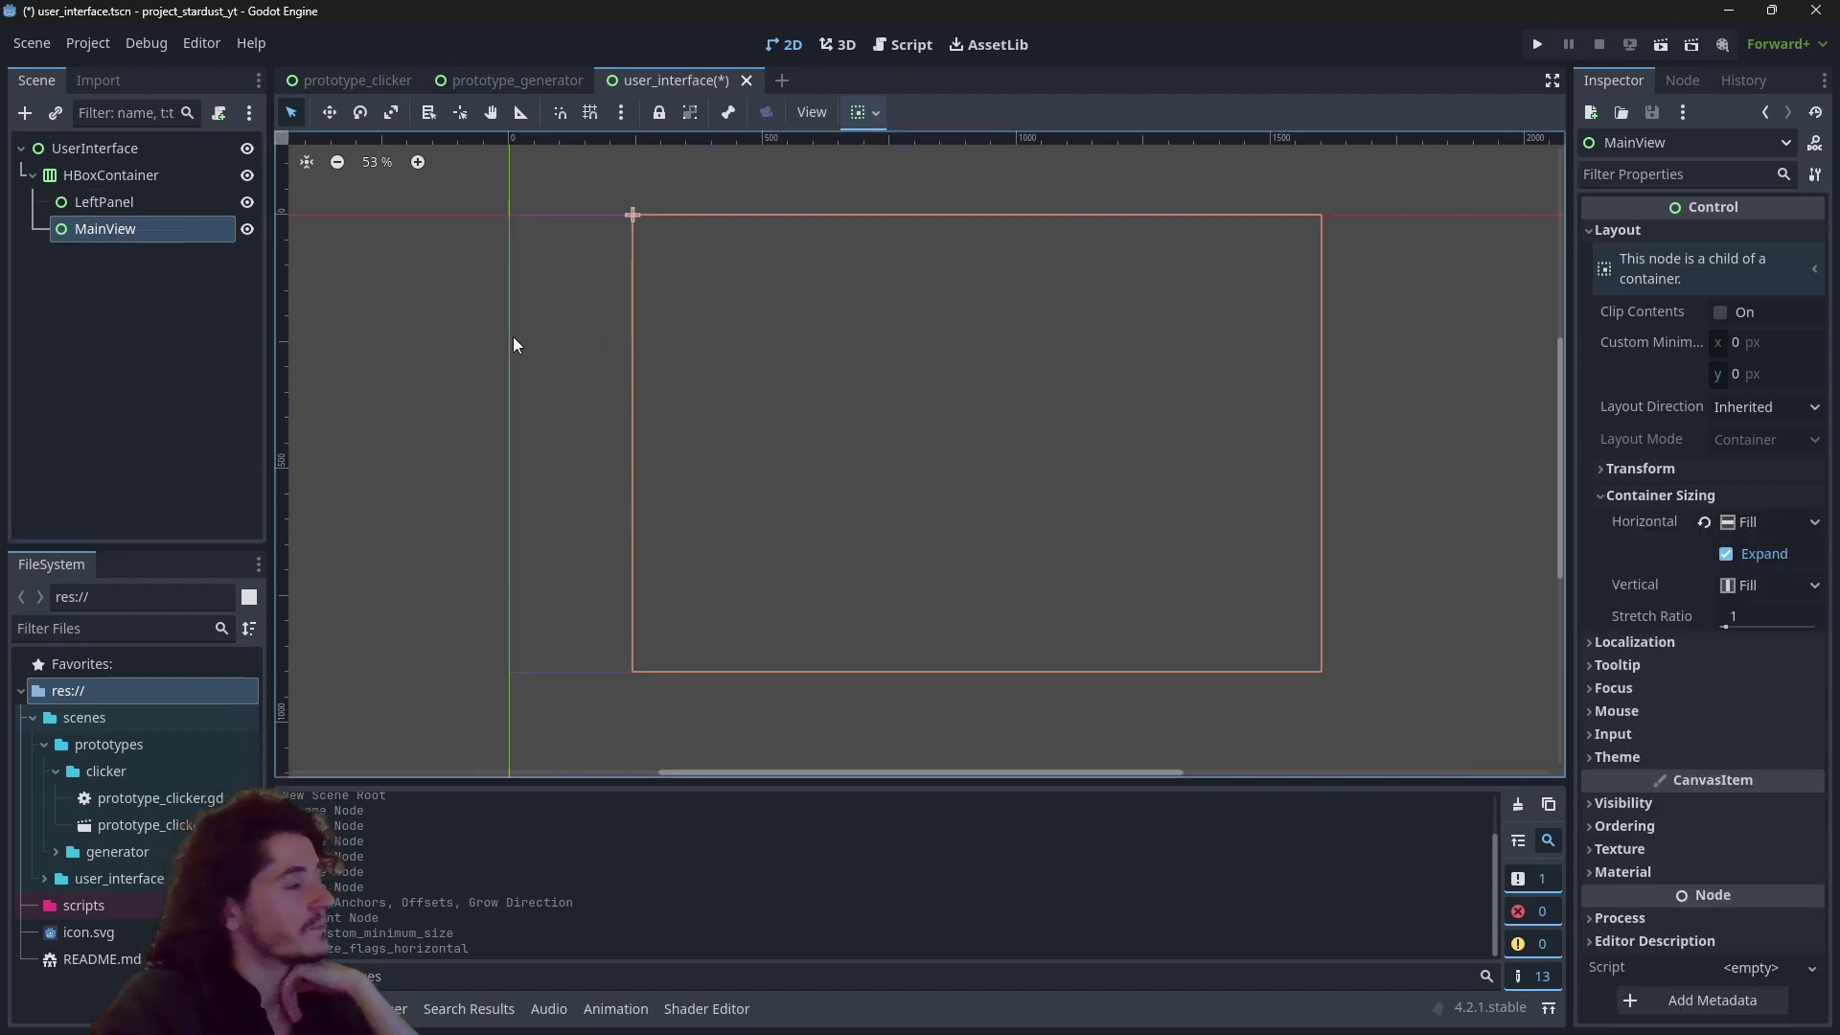
Step: Add a VSeparator child to the HBoxContainer
right_click(127, 175)
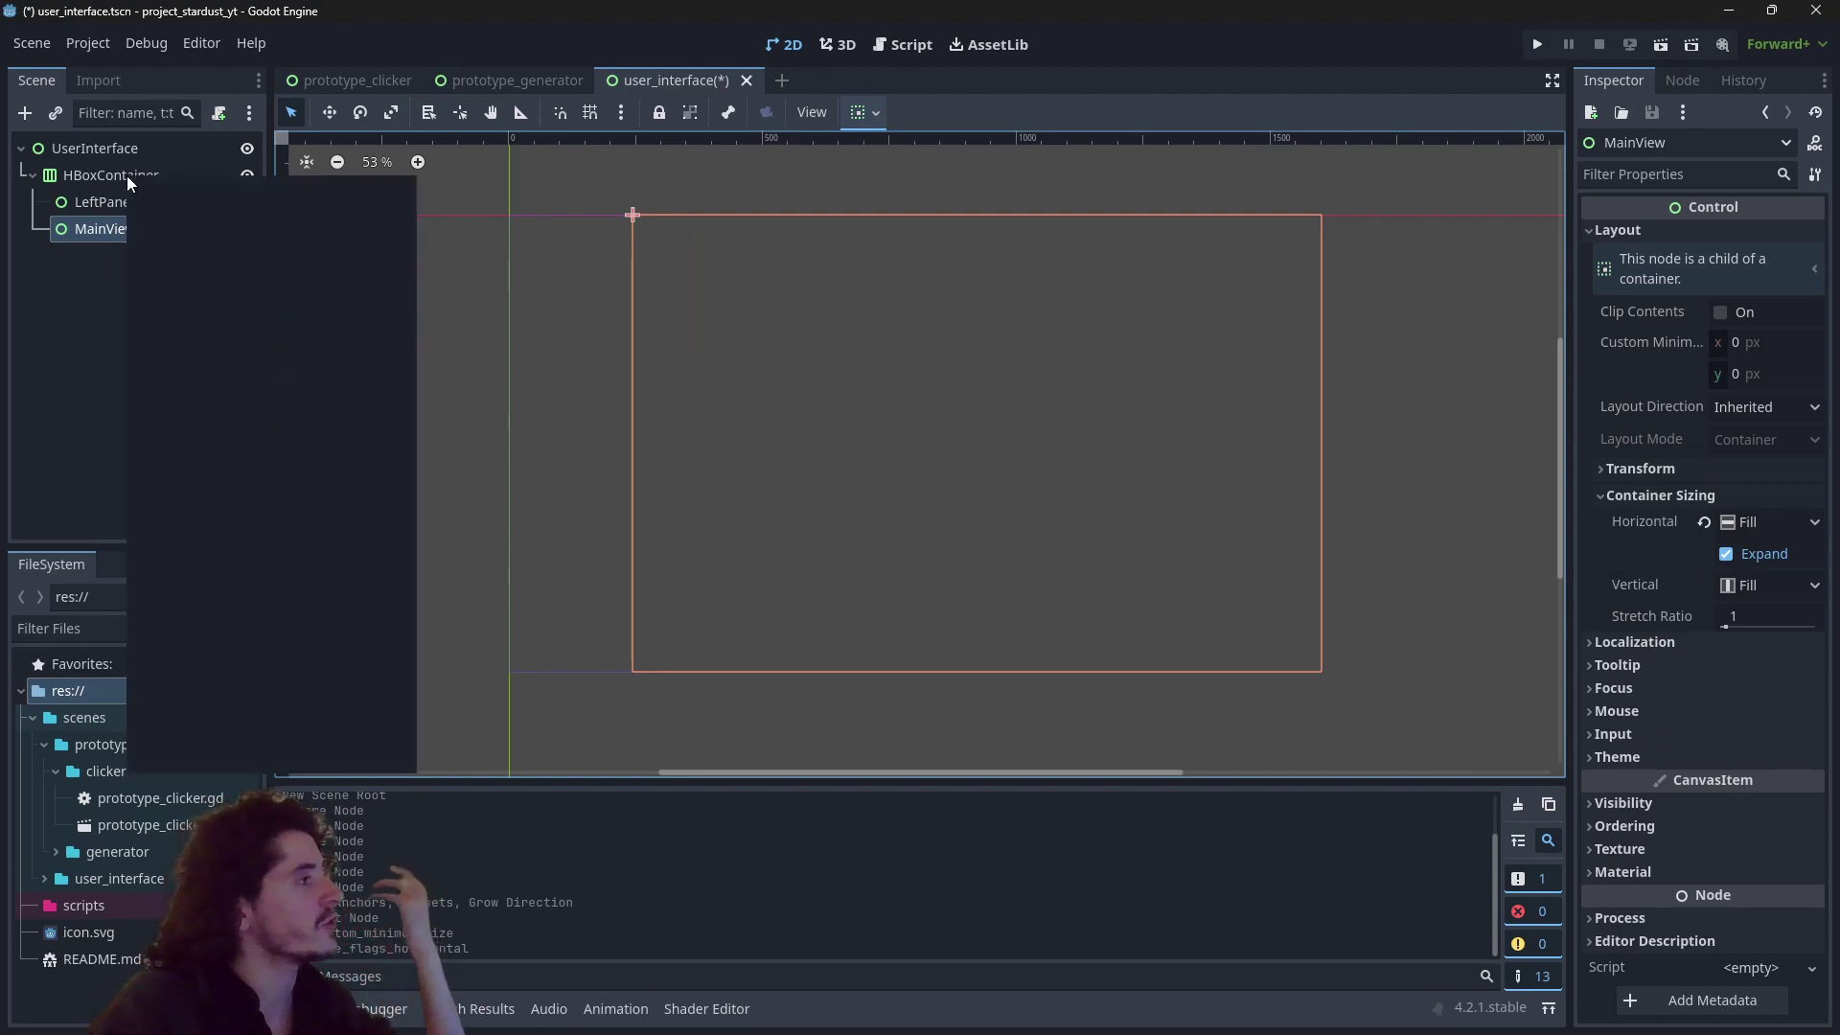
click(197, 182)
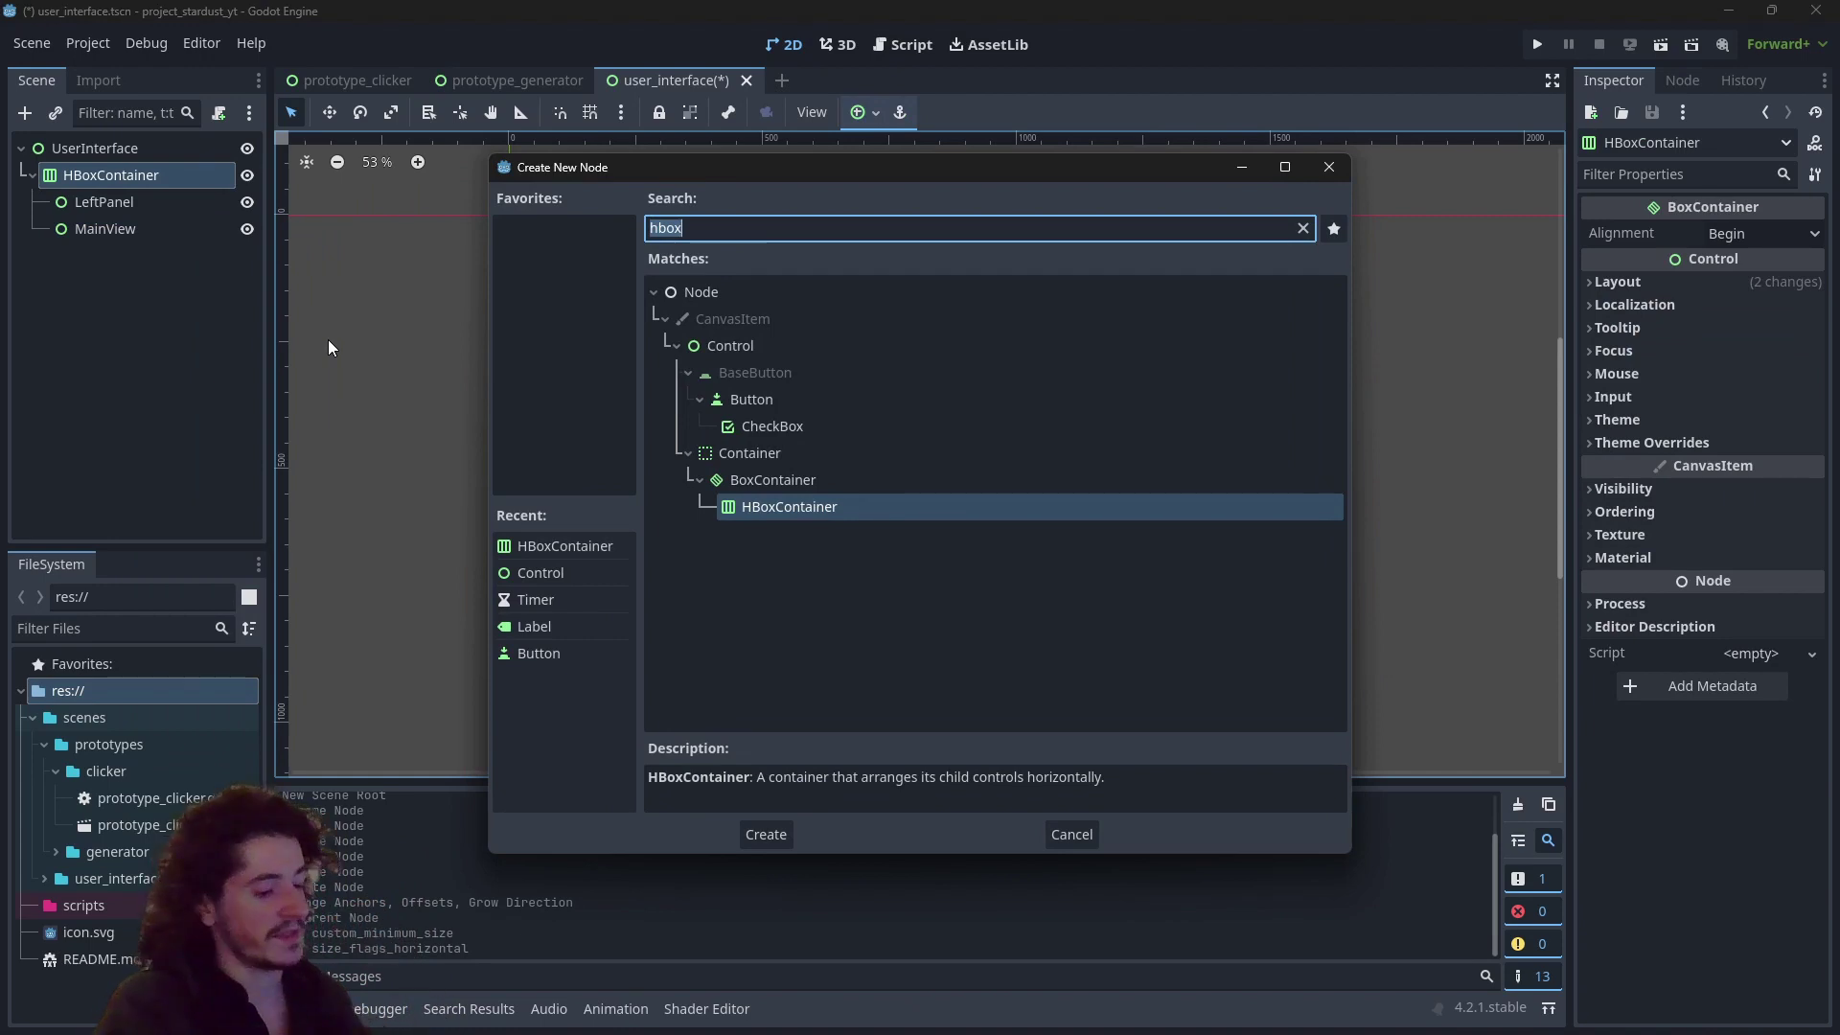
text(separa)
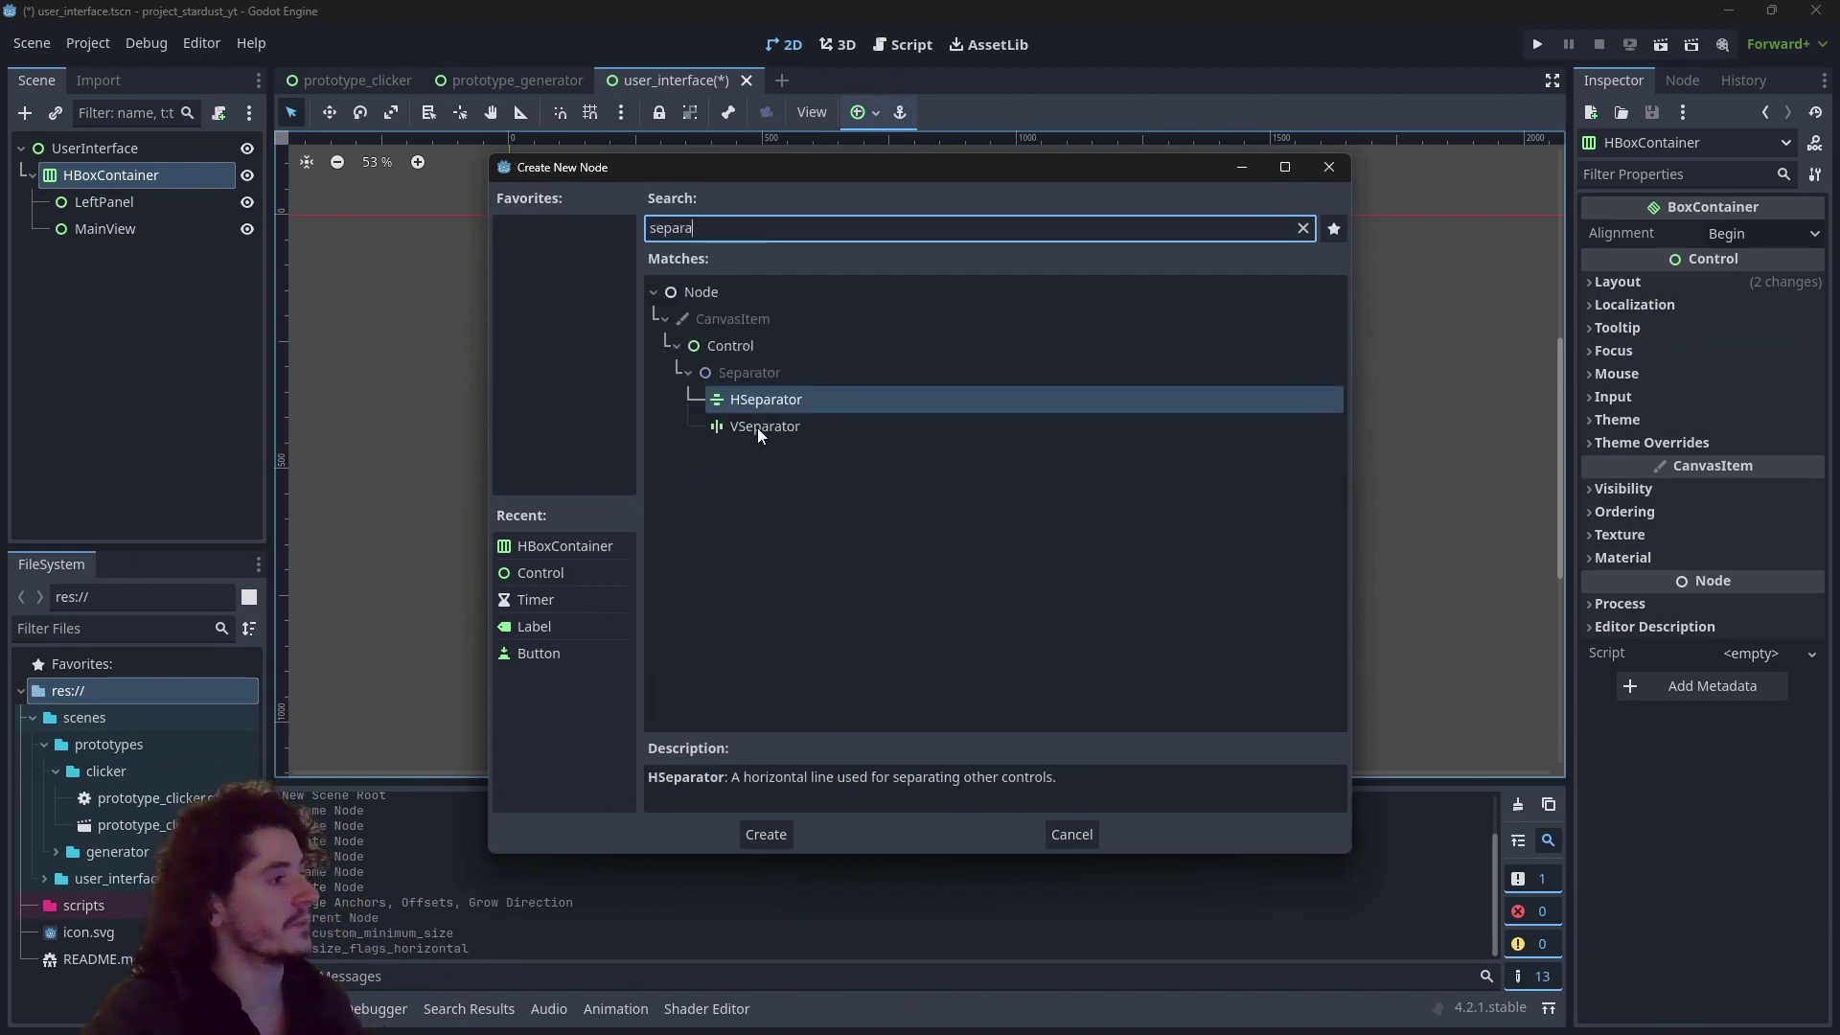
double_click(757, 427)
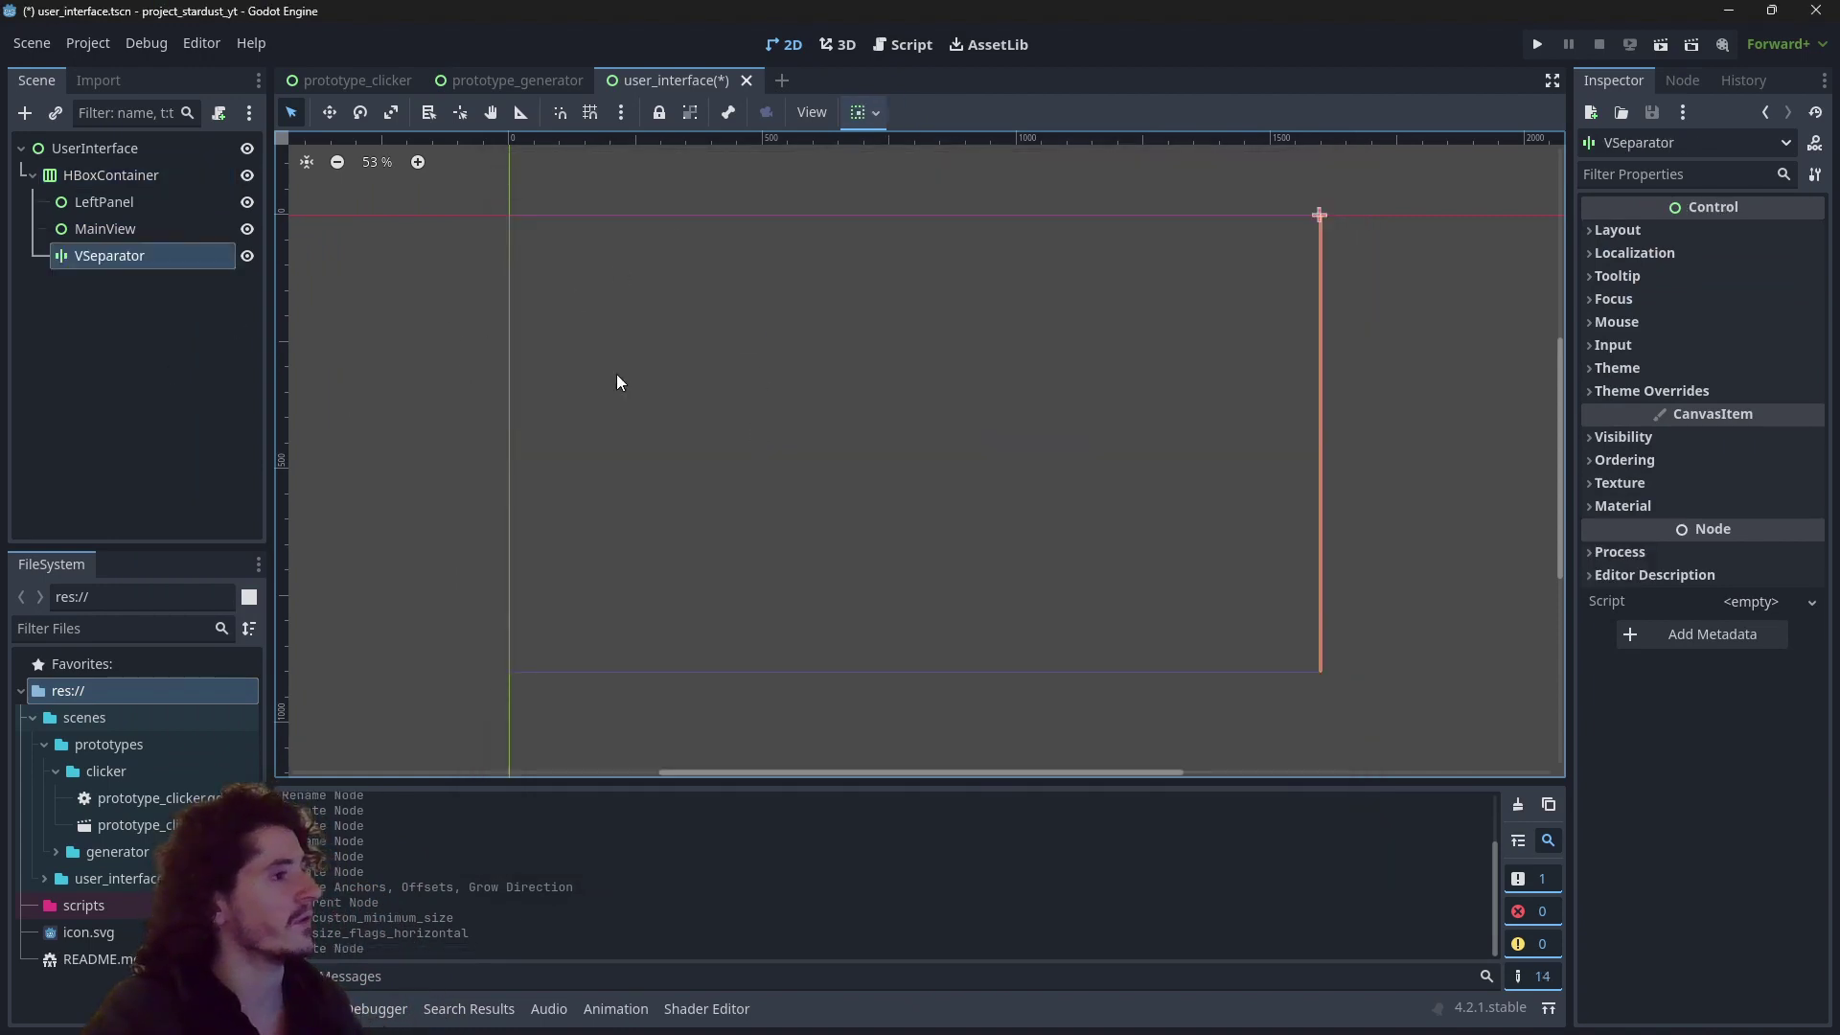
Step: Move the VSeparator between LeftPanel and MainView and run the current scene
click(125, 261)
drag(124, 256, 130, 216)
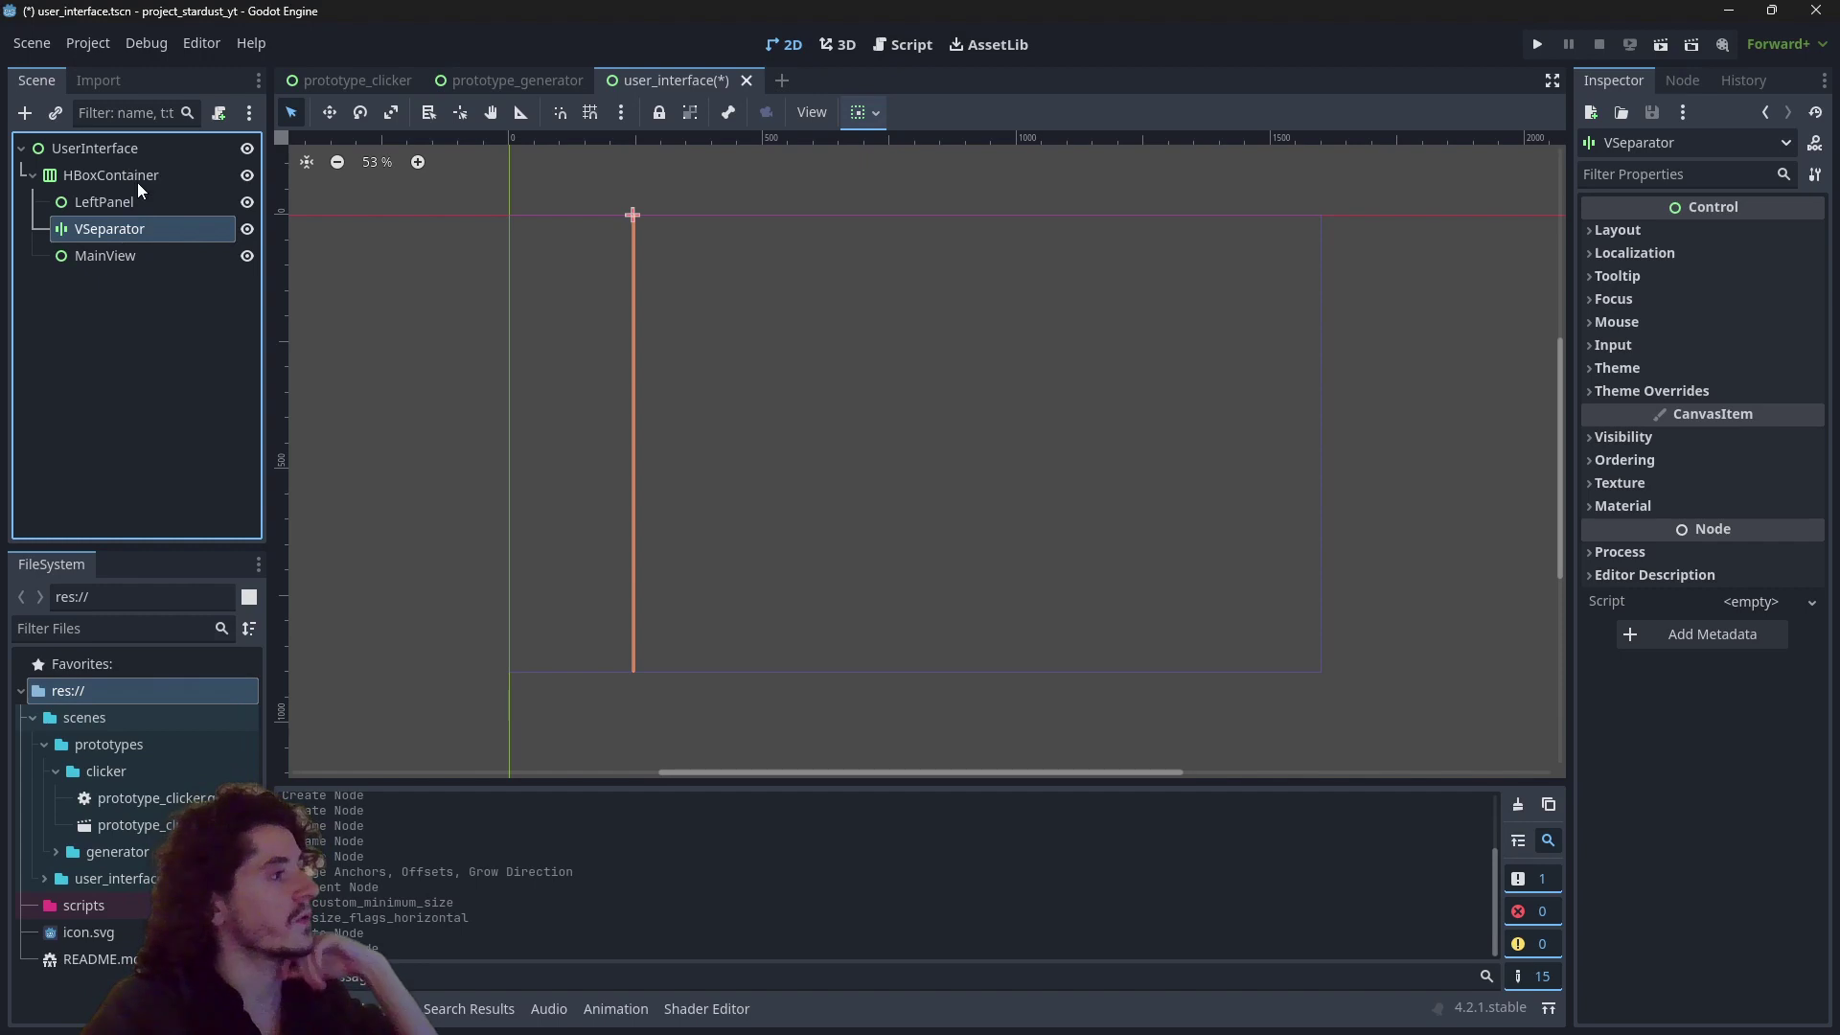
click(1661, 45)
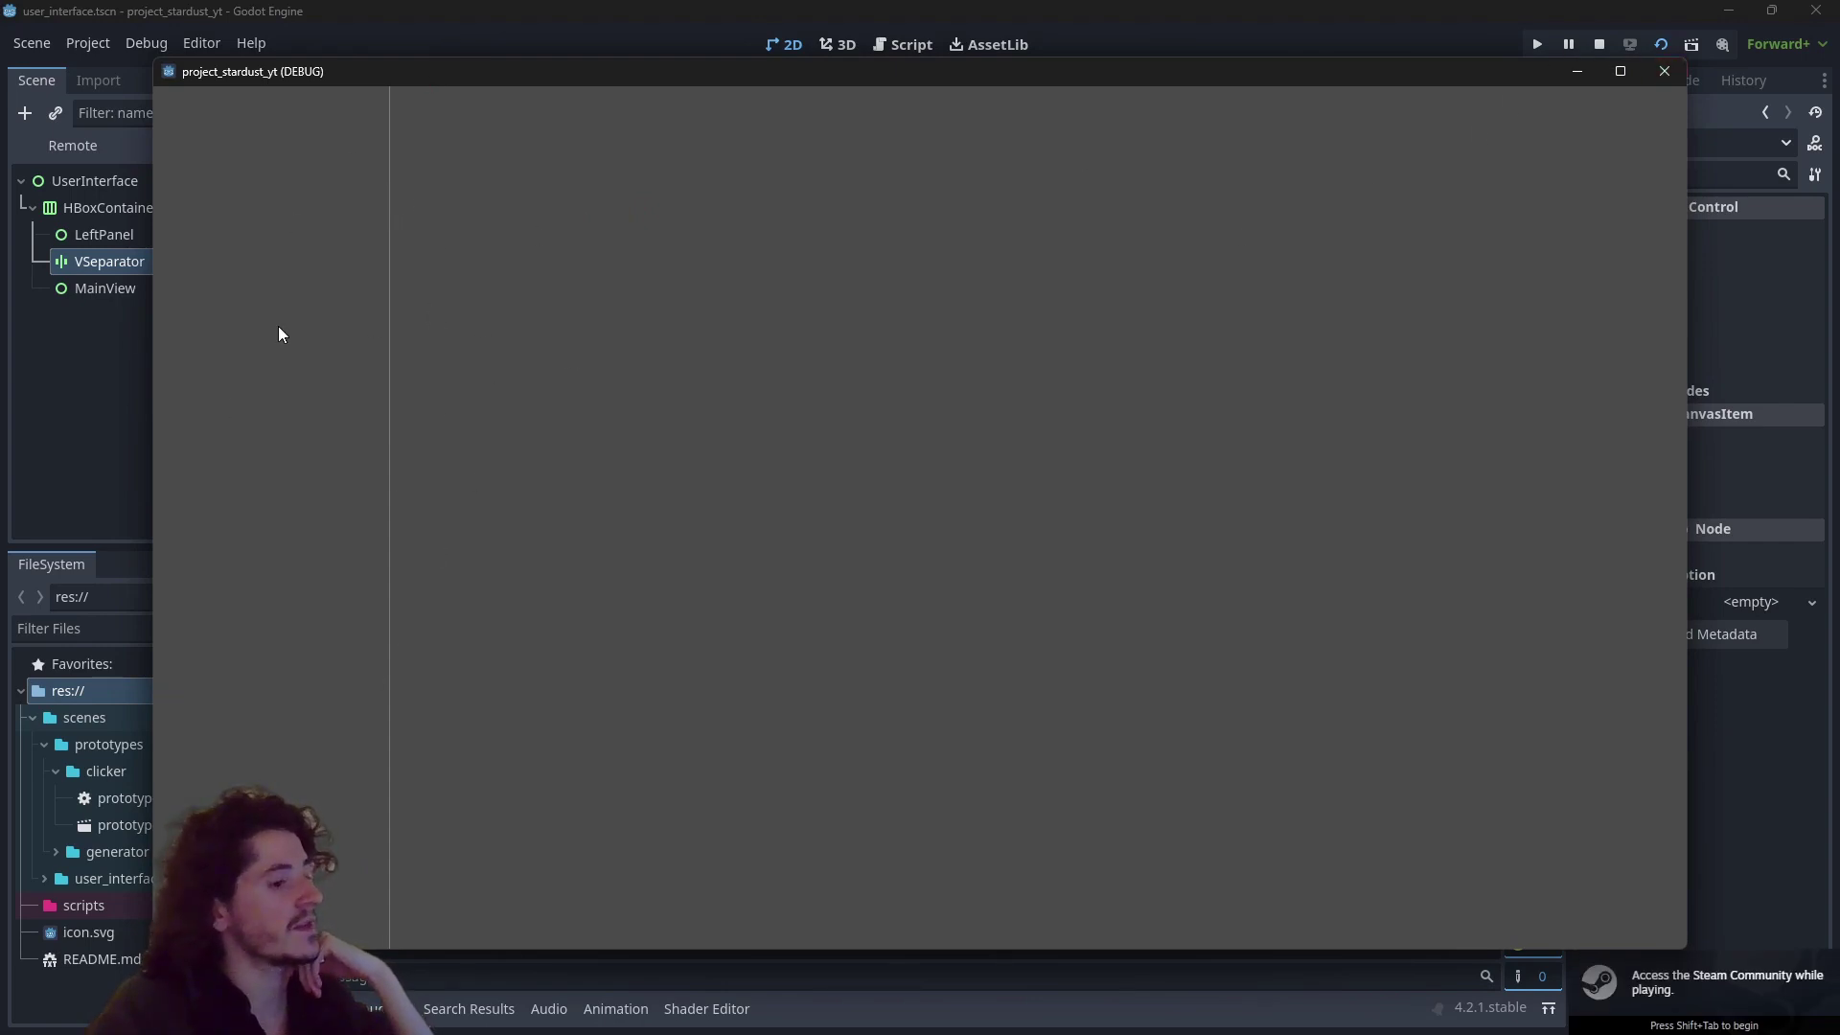
Step: Add a MarginContainer after LeftPanel in the HBoxContainer and nest the VSeparator inside it
click(1665, 72)
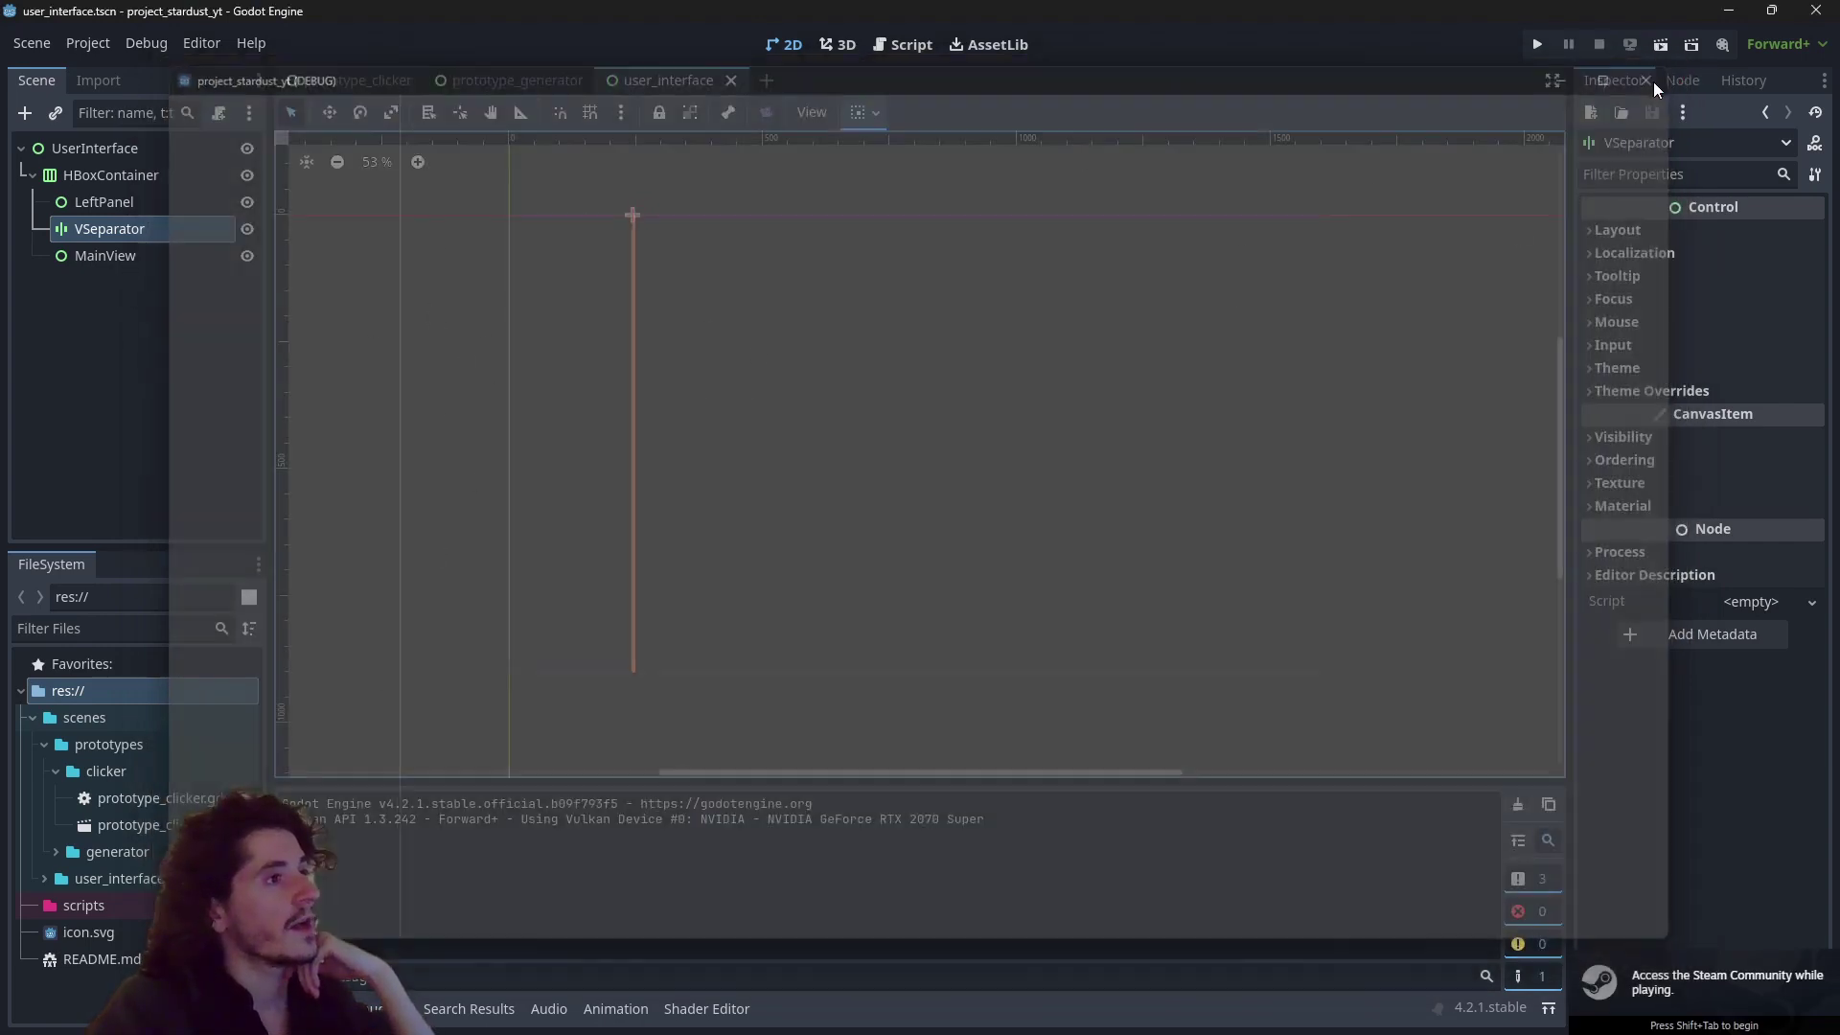
click(108, 174)
click(234, 182)
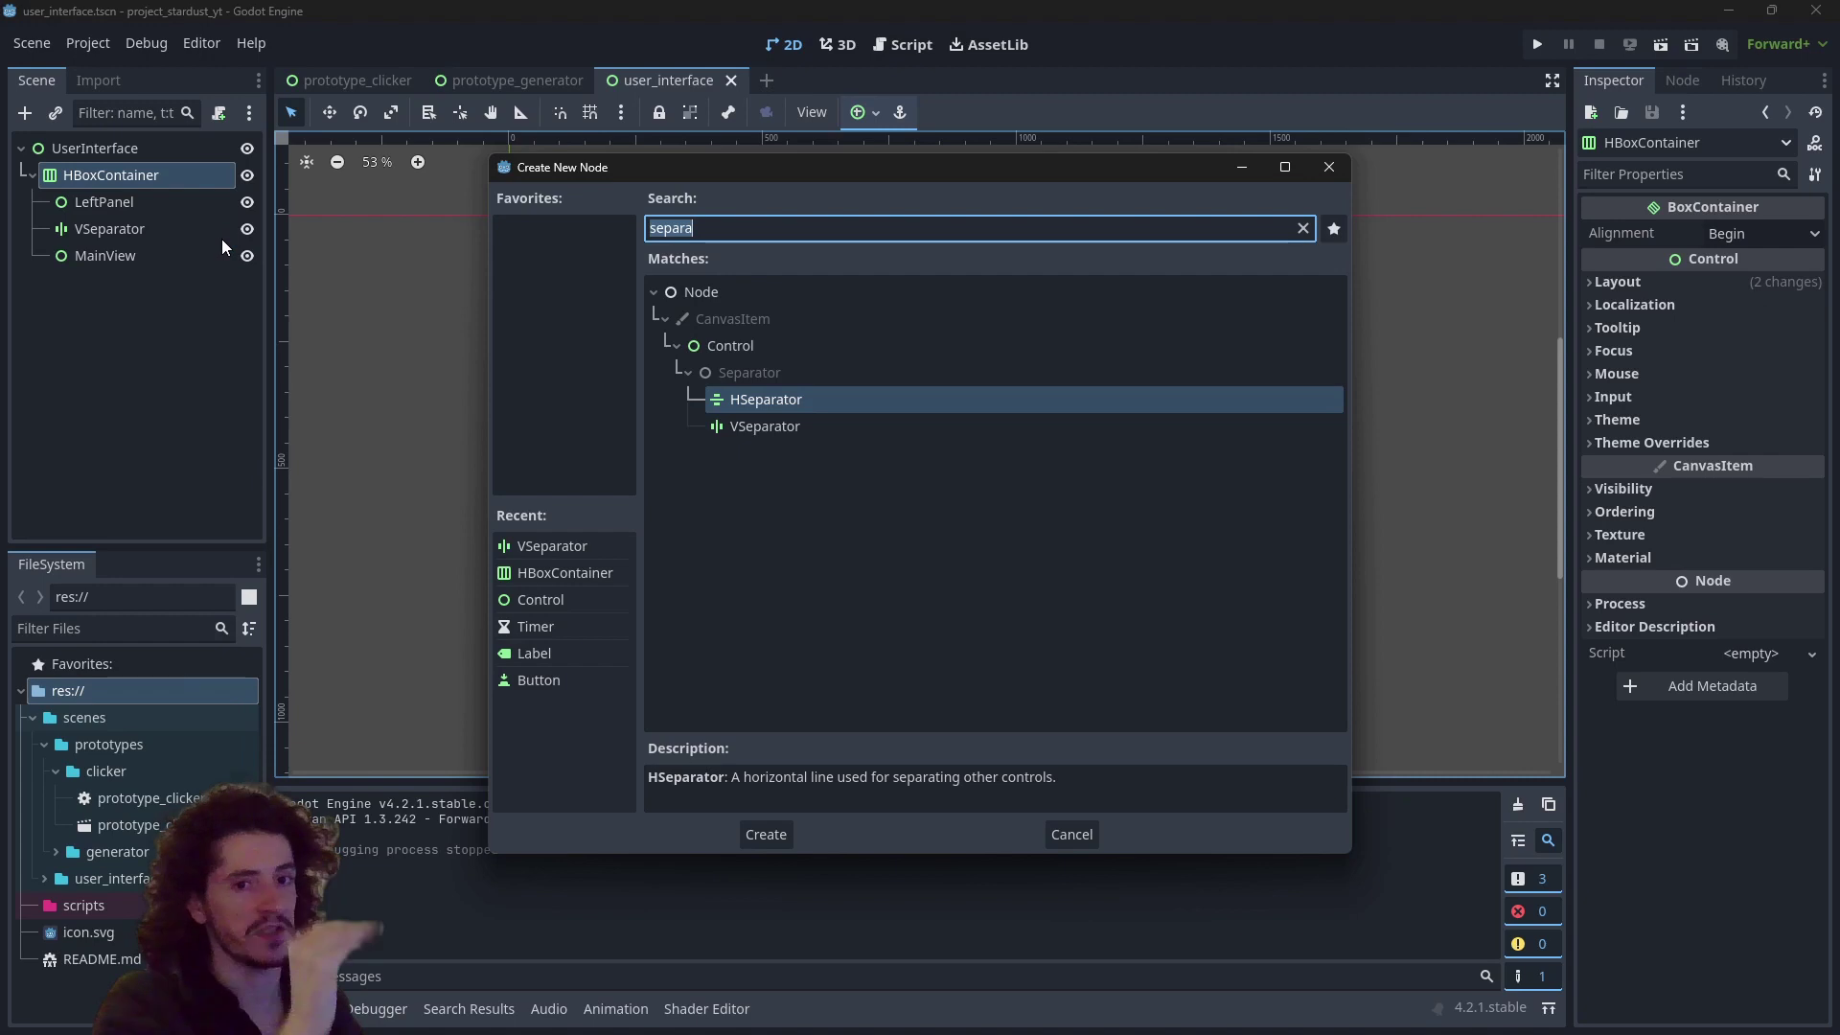
text(margin)
key(Return)
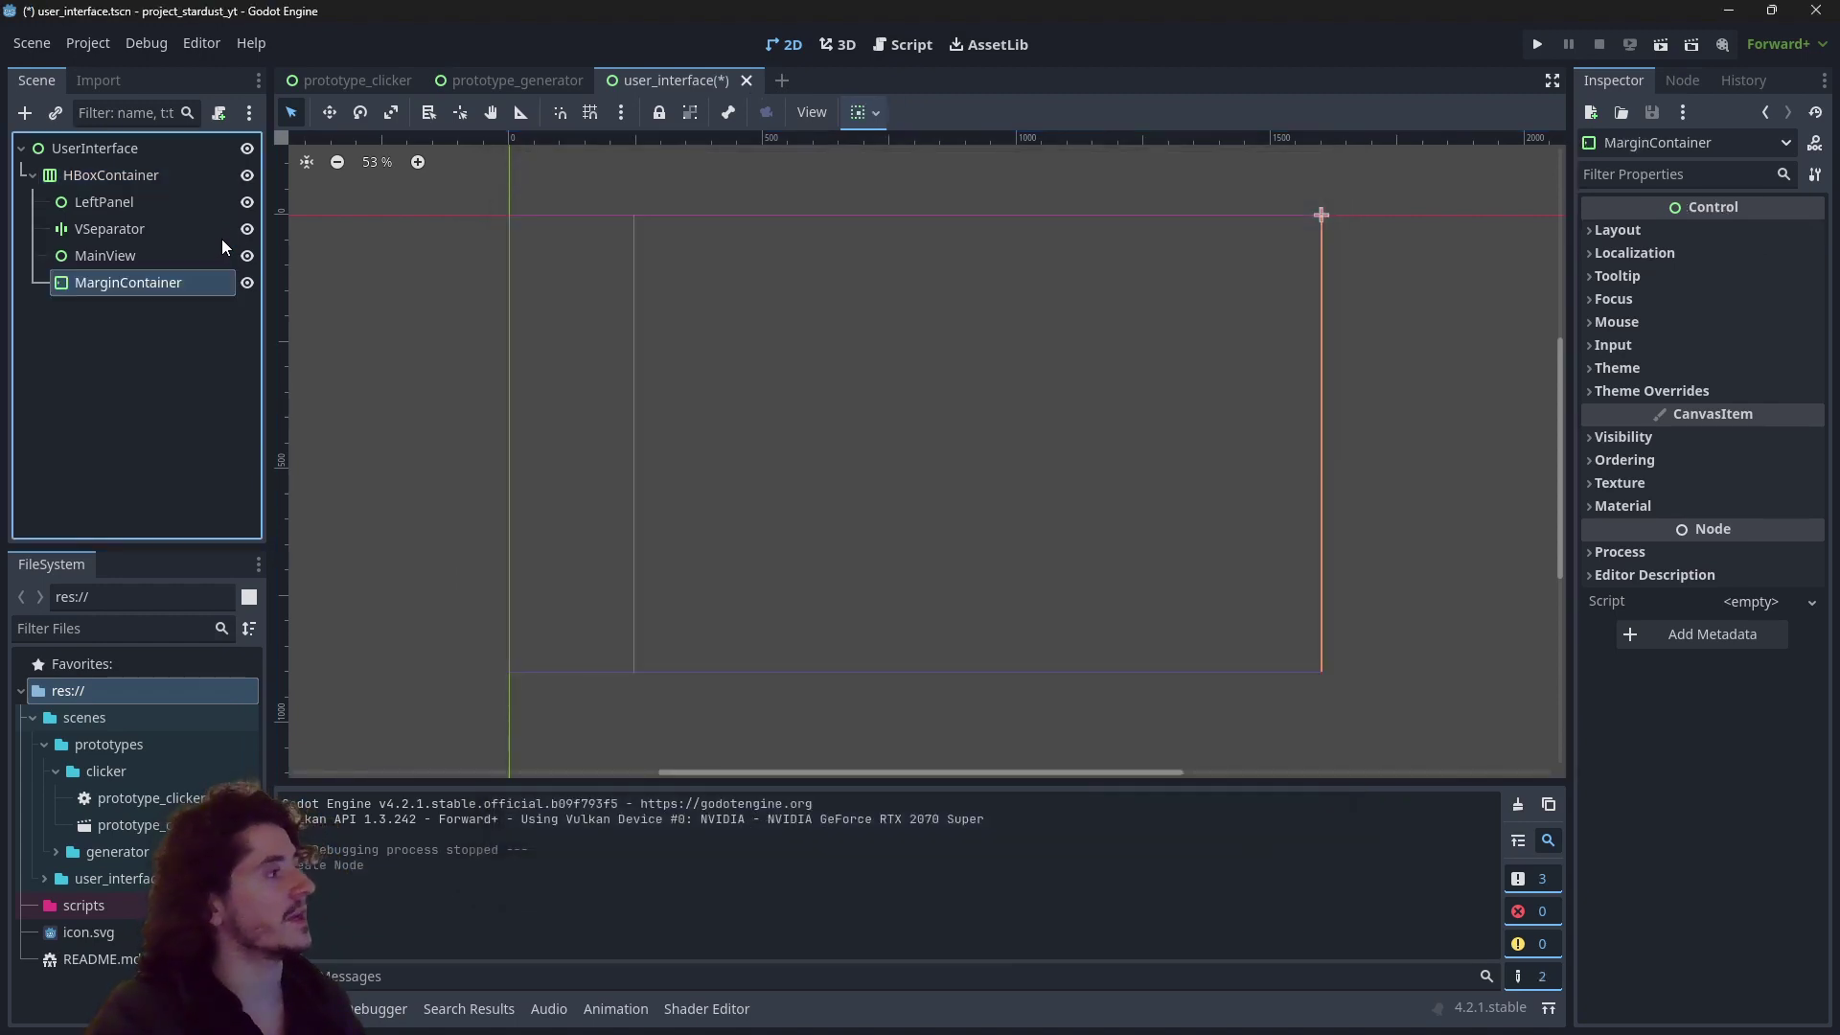
drag(120, 280, 167, 230)
click(371, 251)
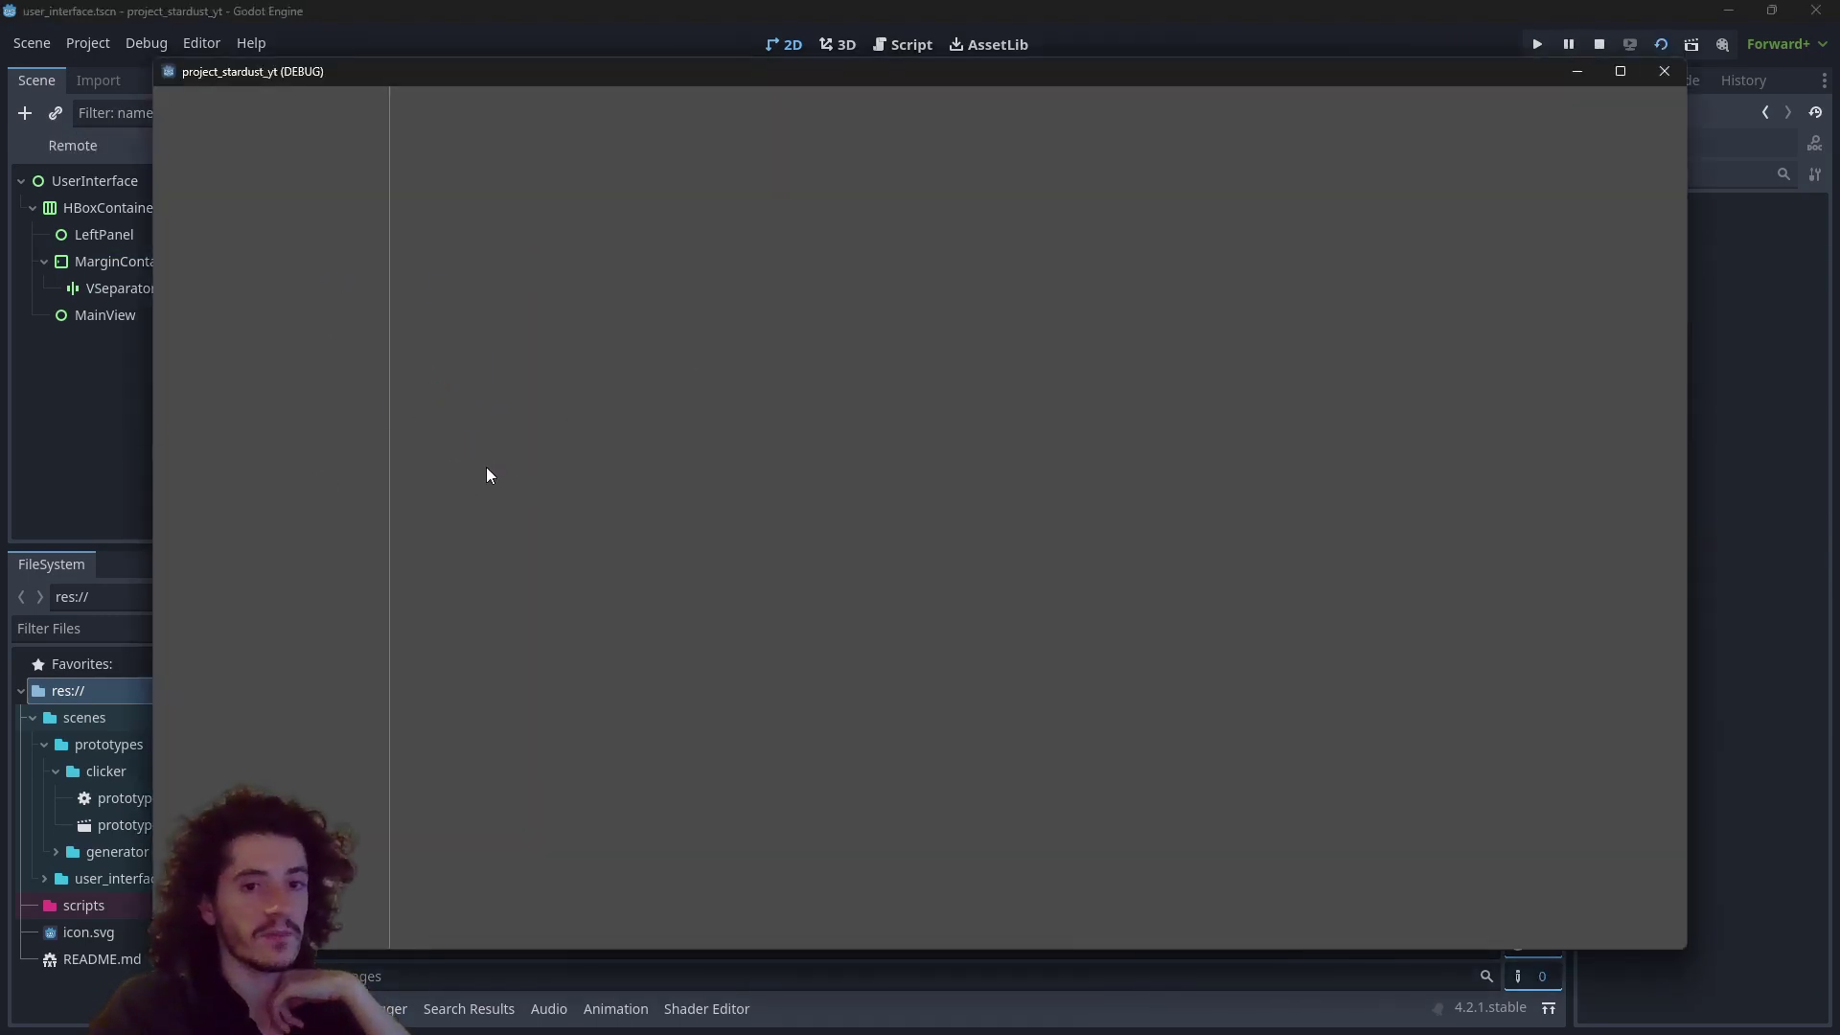
Step: Give the MarginContainer top and bottom margin overrides of 16 and rerun the scene
click(1666, 73)
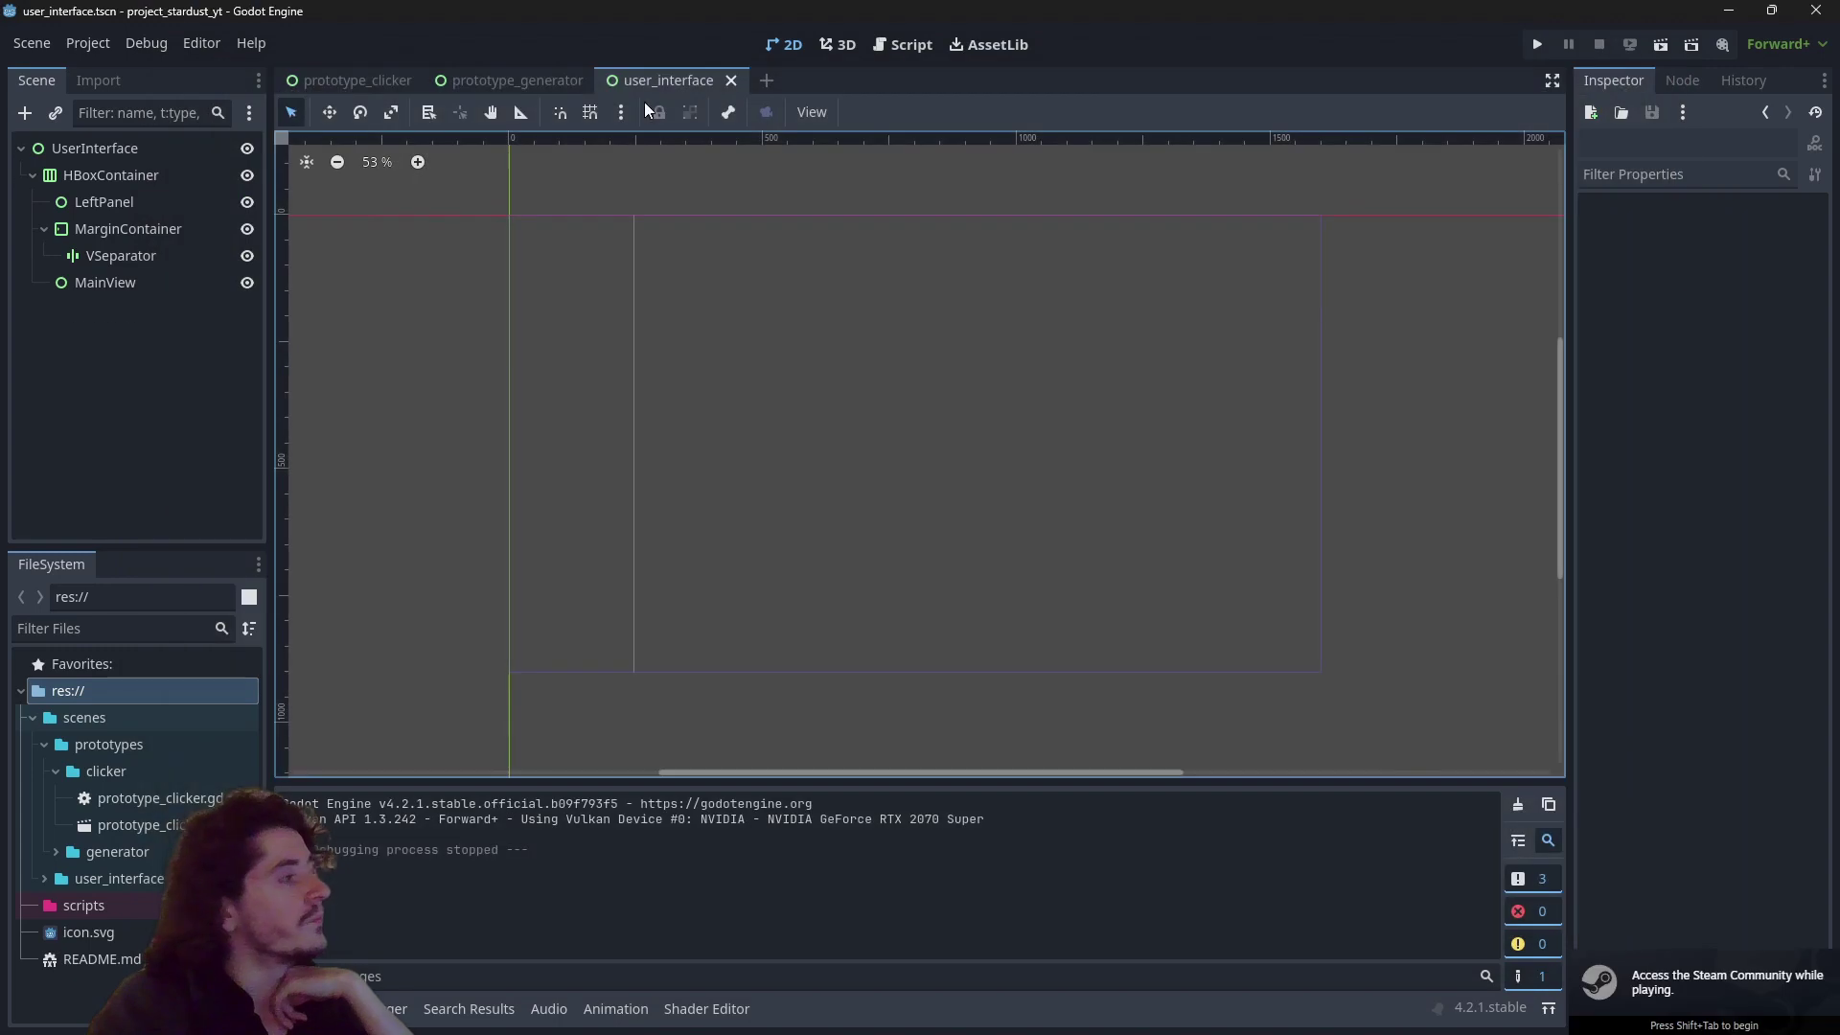
click(117, 228)
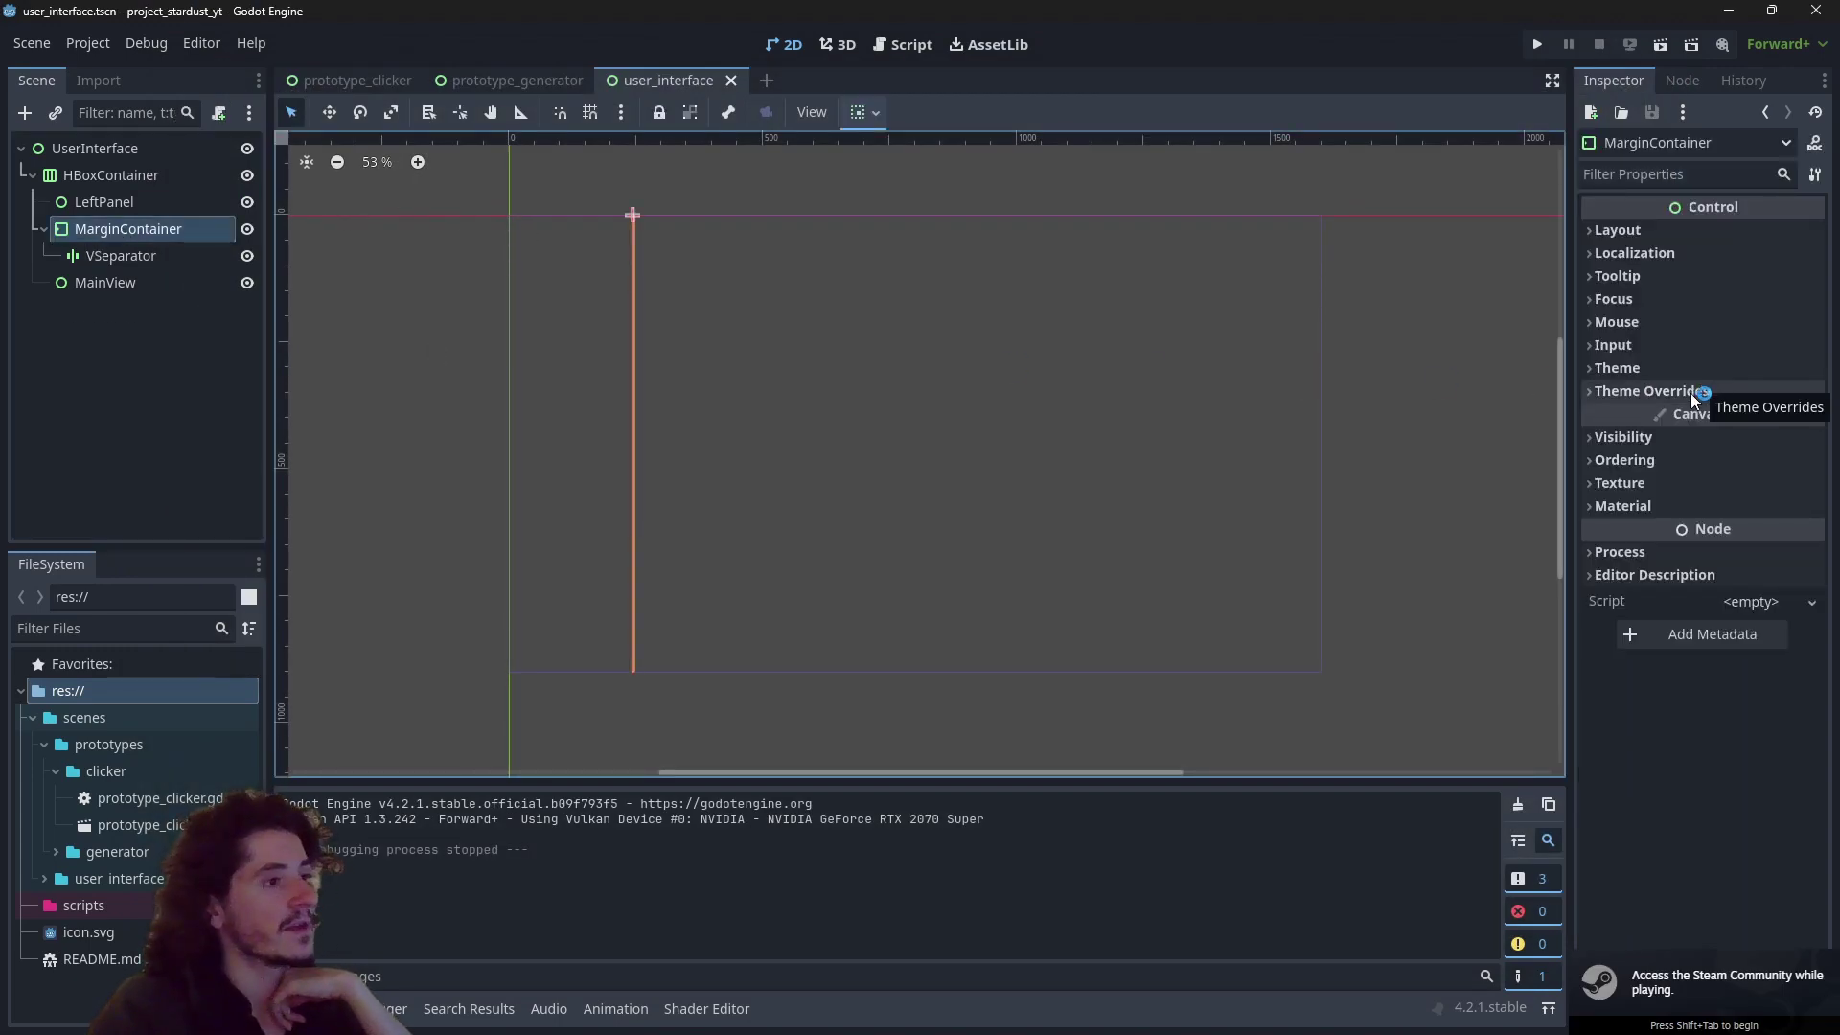
click(1651, 391)
click(1634, 413)
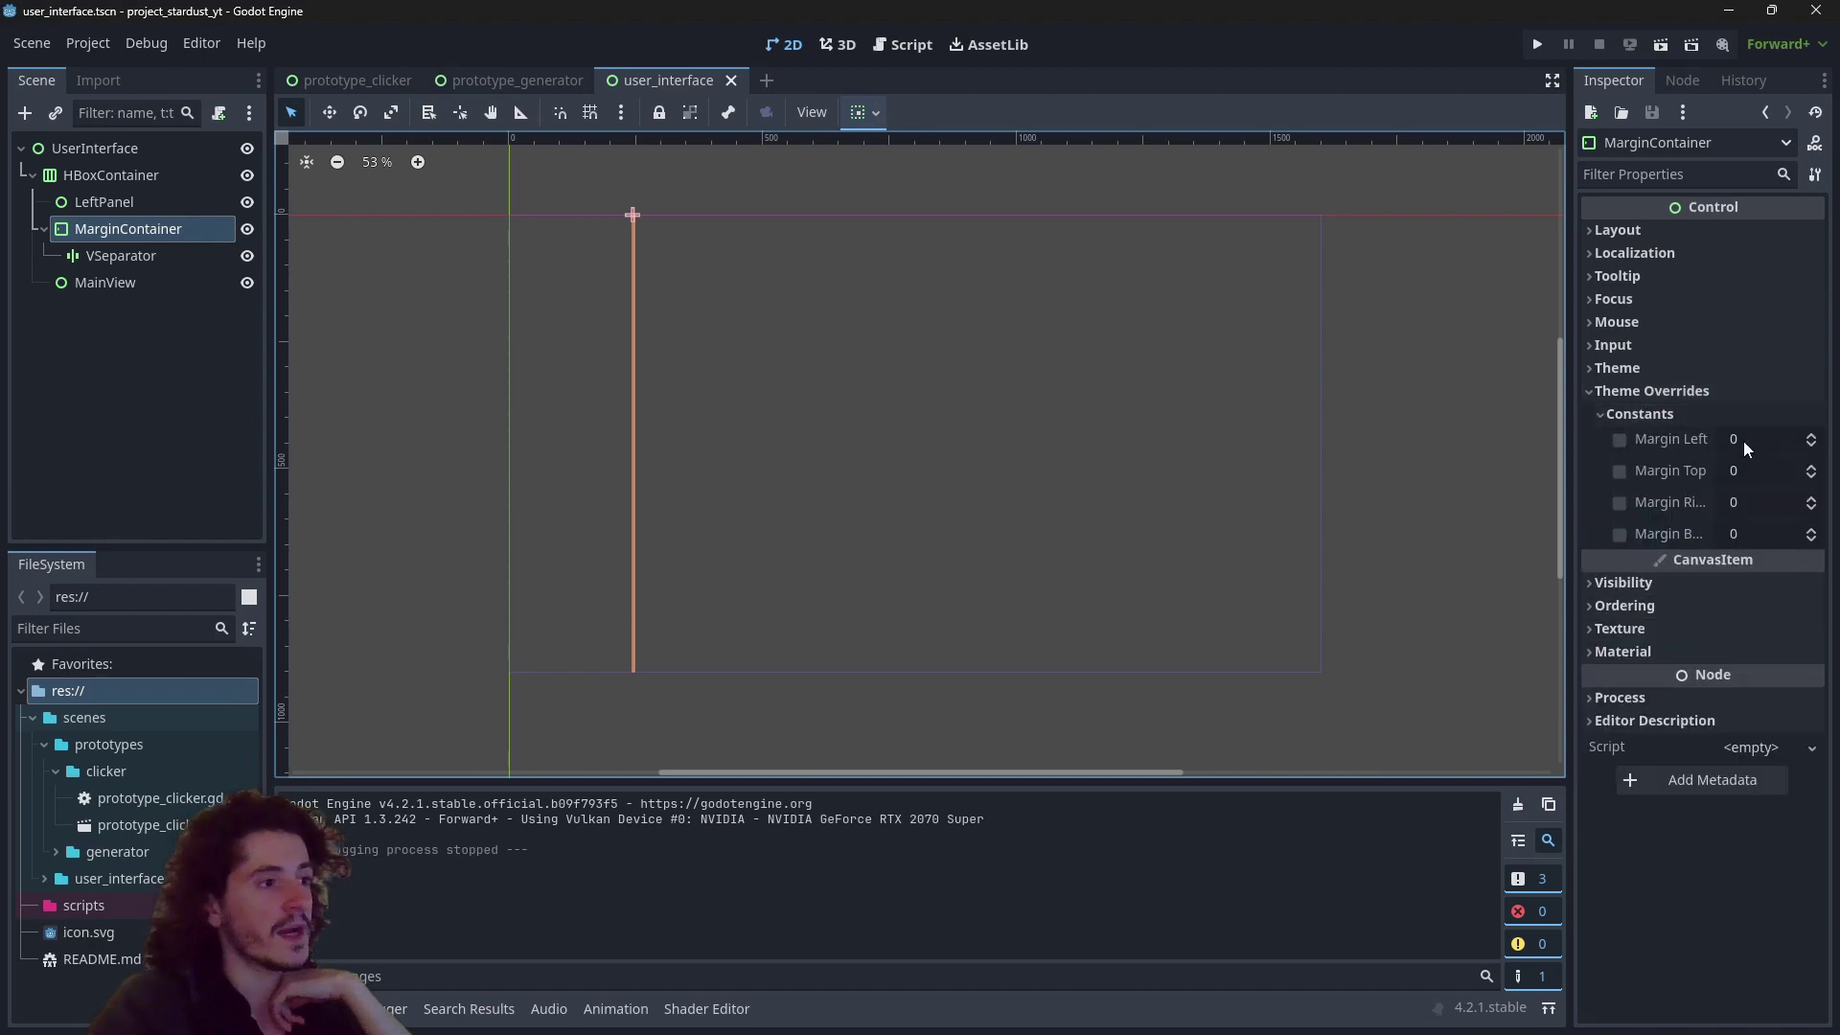
click(1781, 474)
text(16)
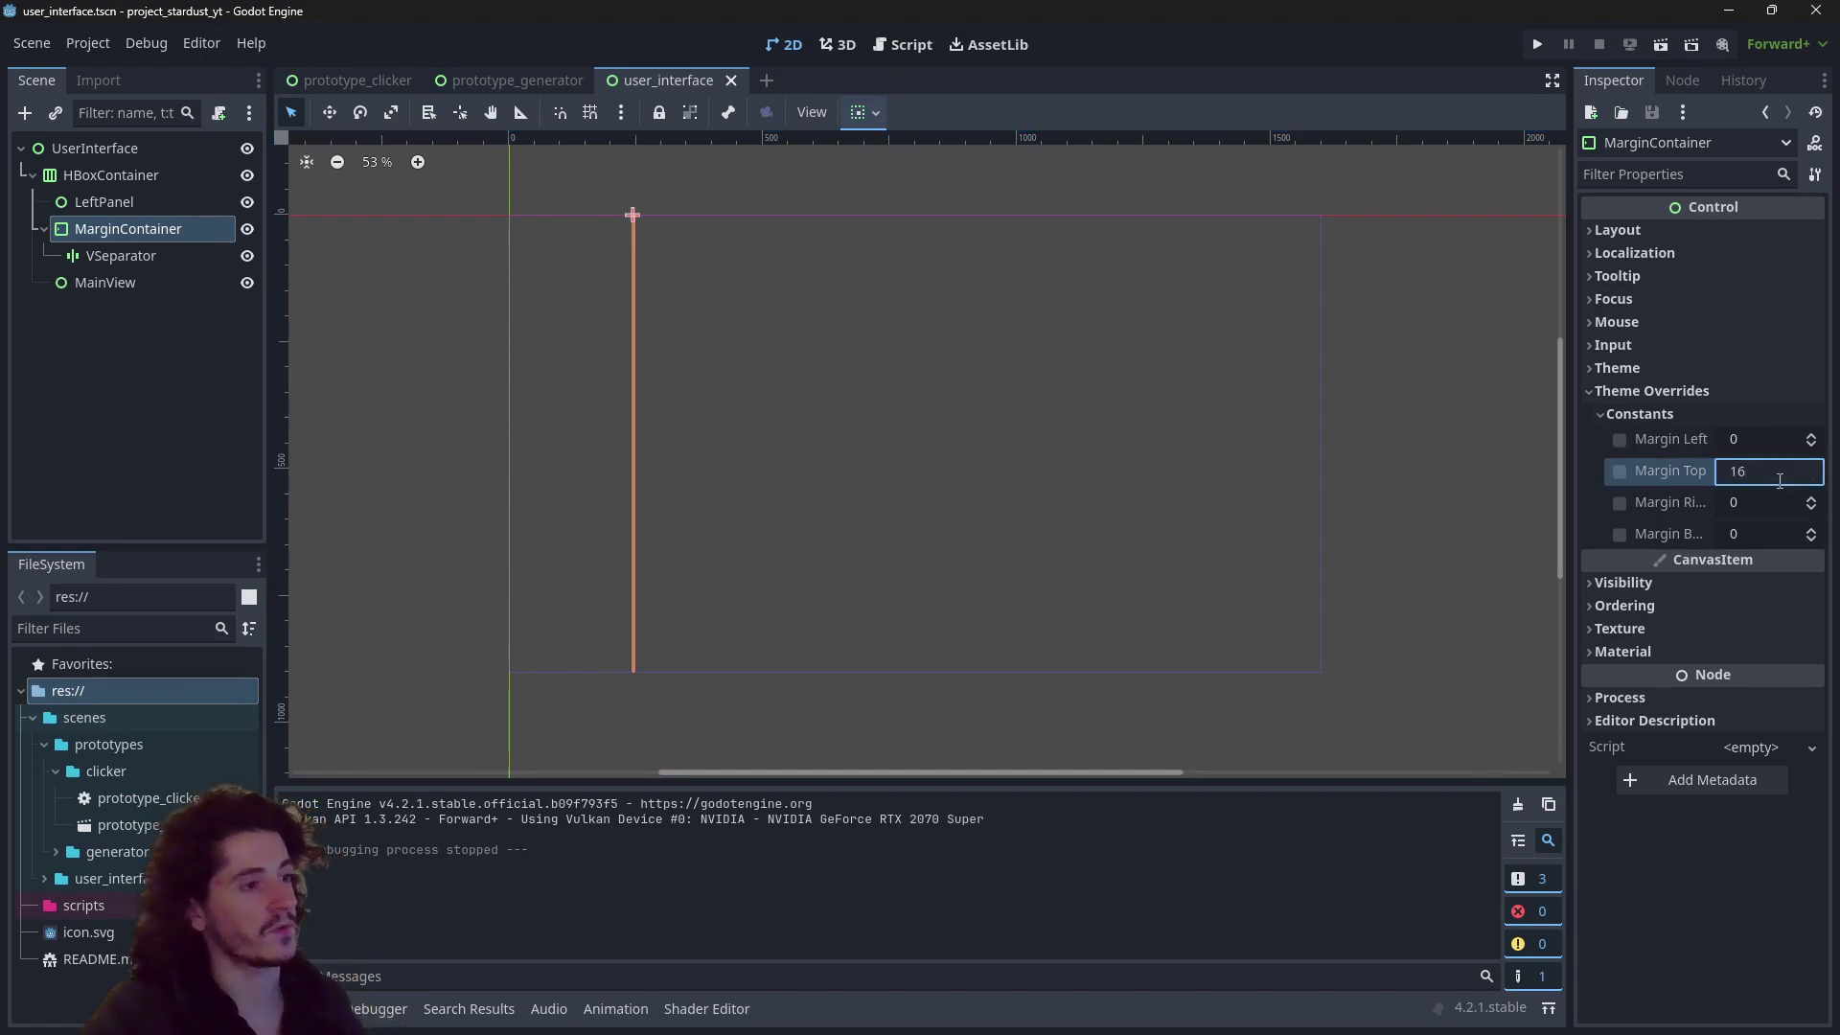
click(1746, 542)
text(16)
key(Return)
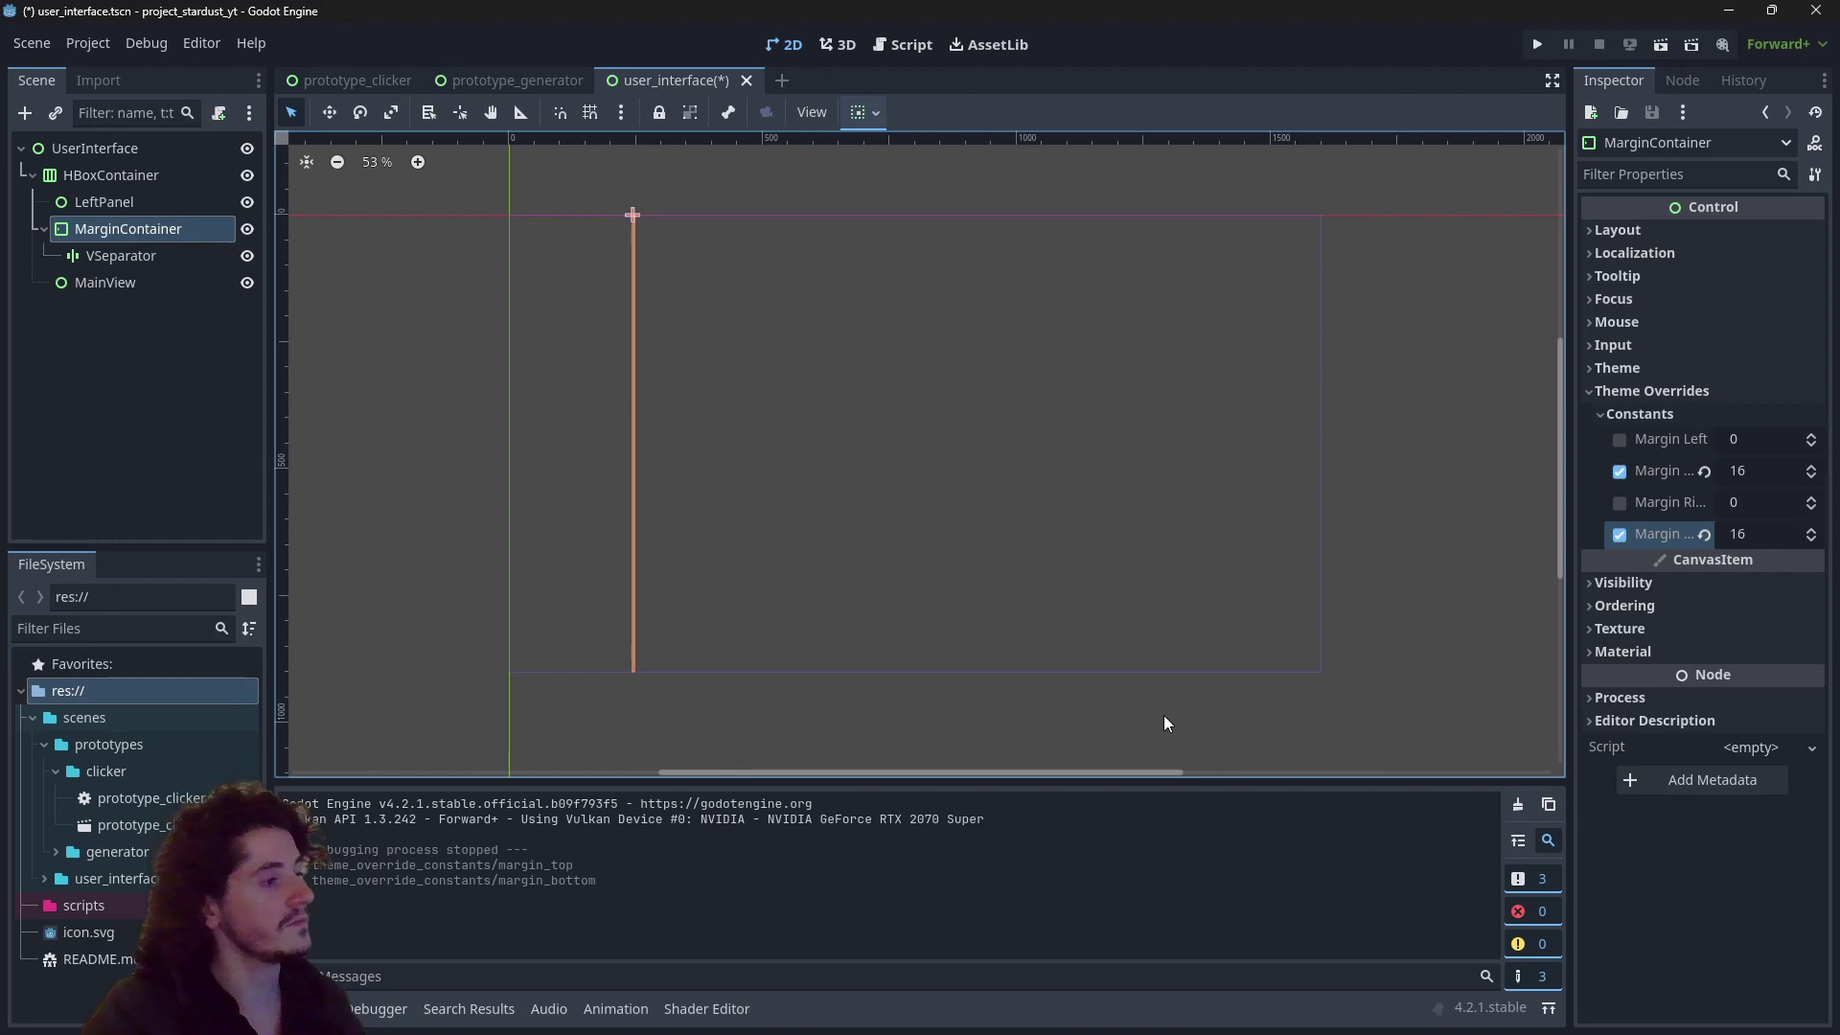
click(1473, 331)
click(1660, 50)
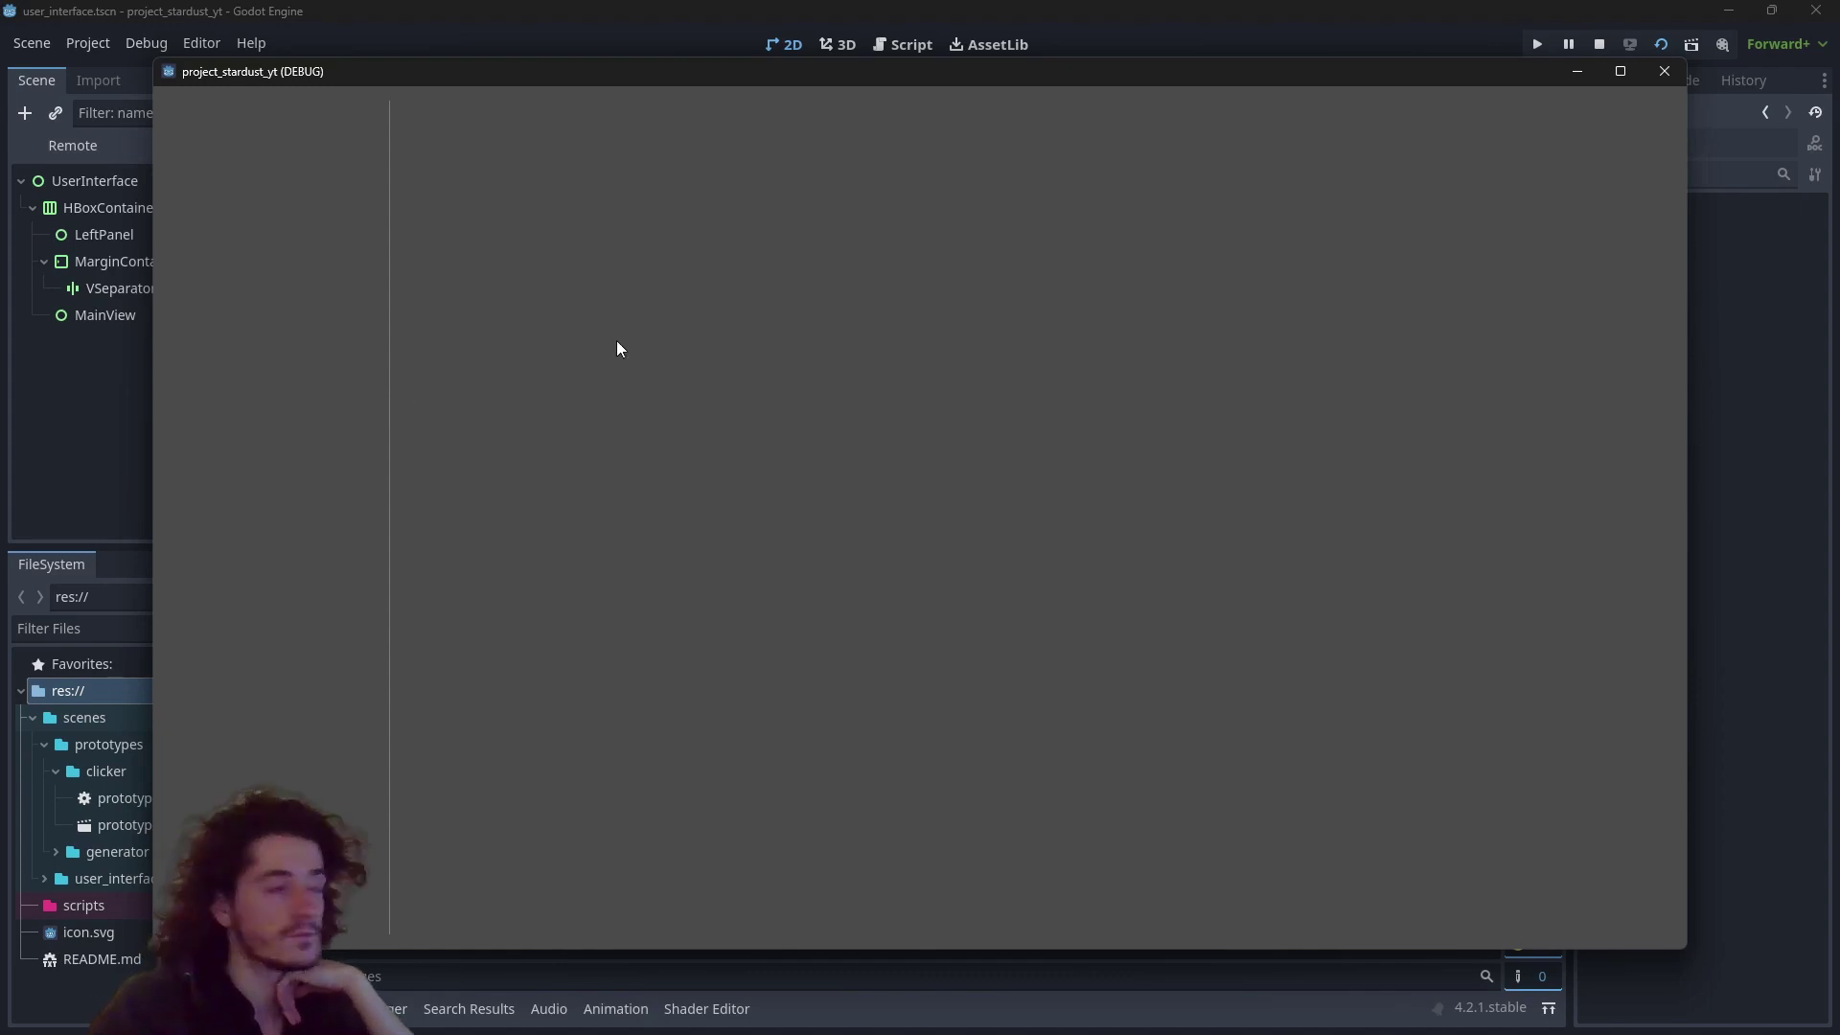
Step: Close the debug window and inspect the MainView and LeftPanel nodes
click(1665, 72)
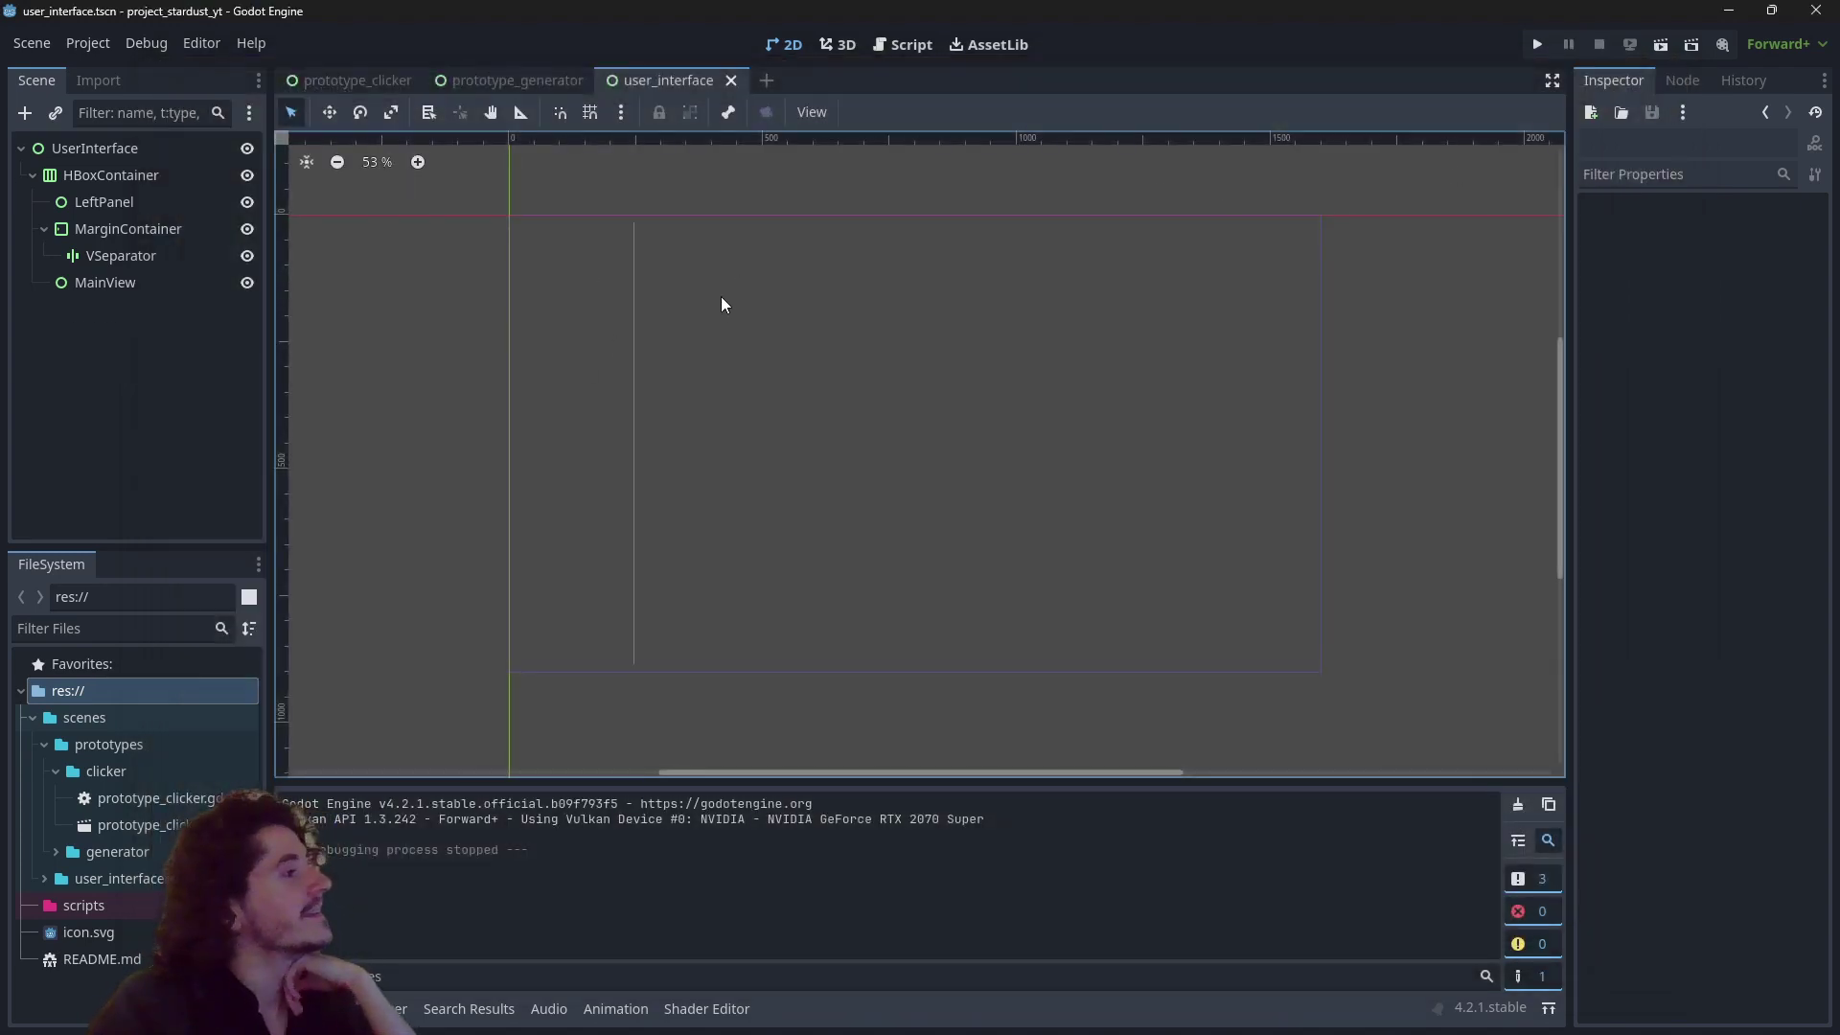
click(79, 282)
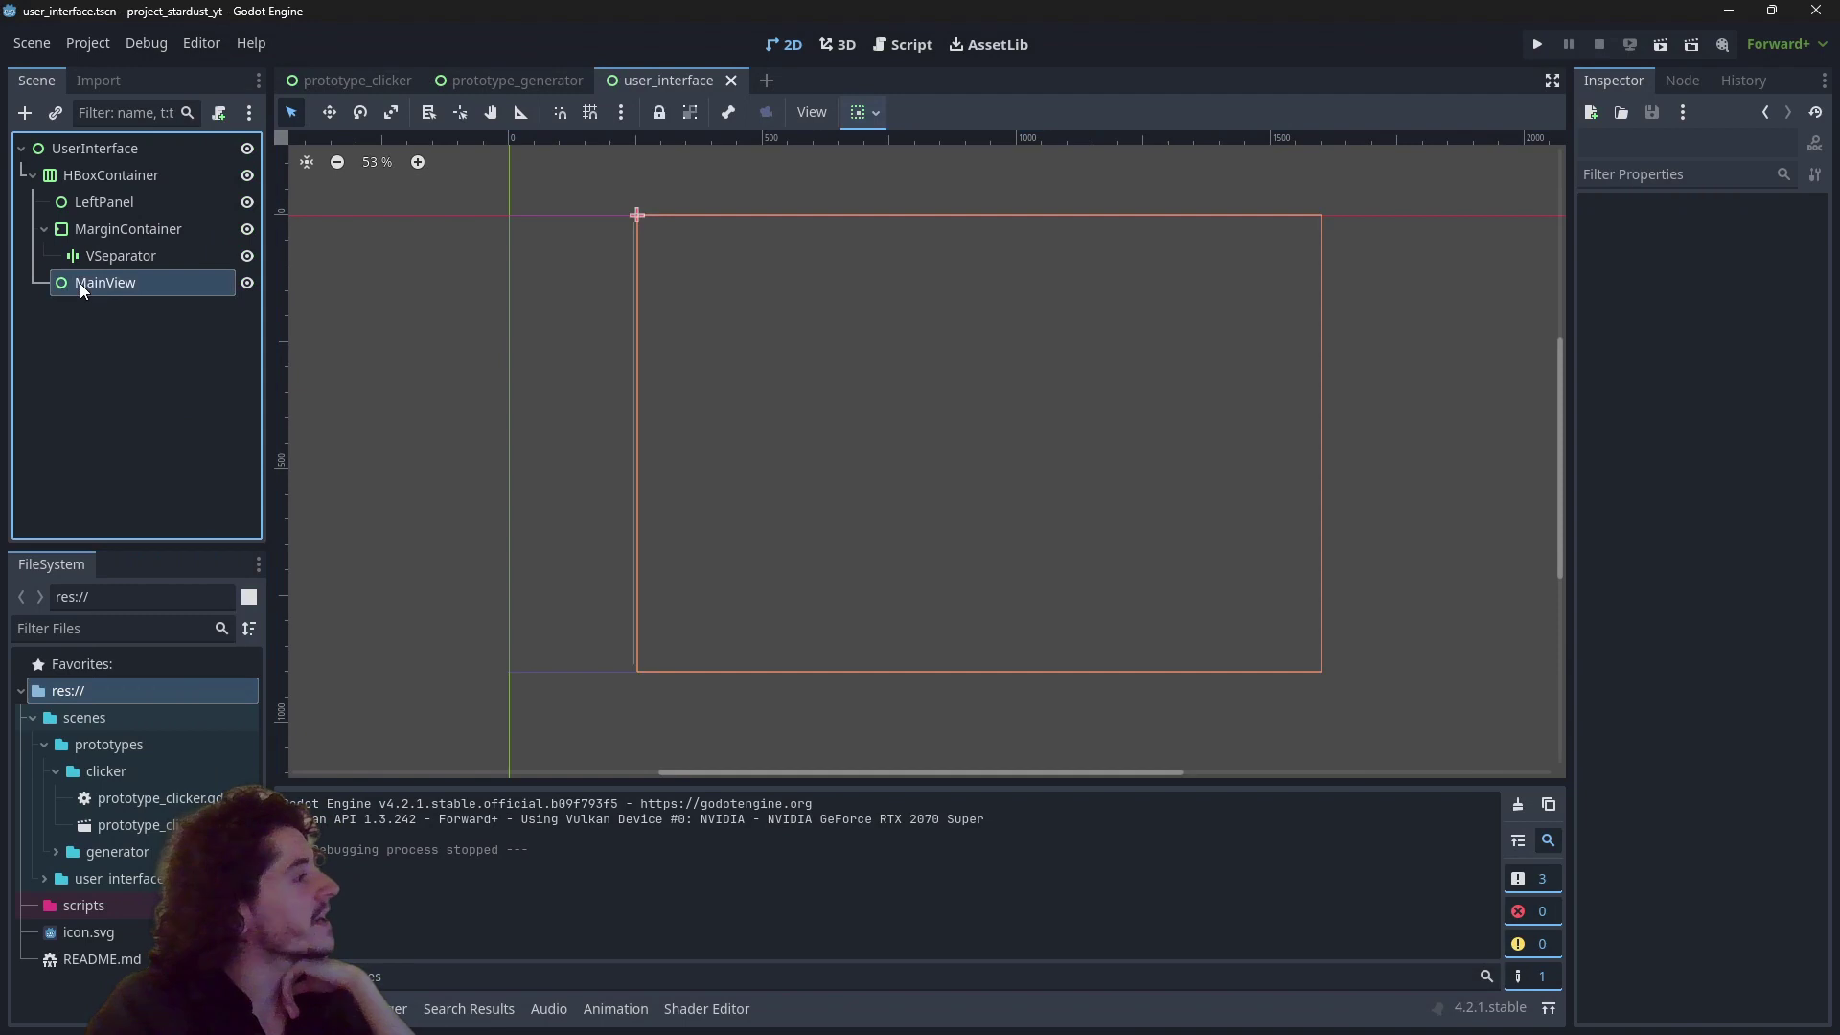
click(154, 198)
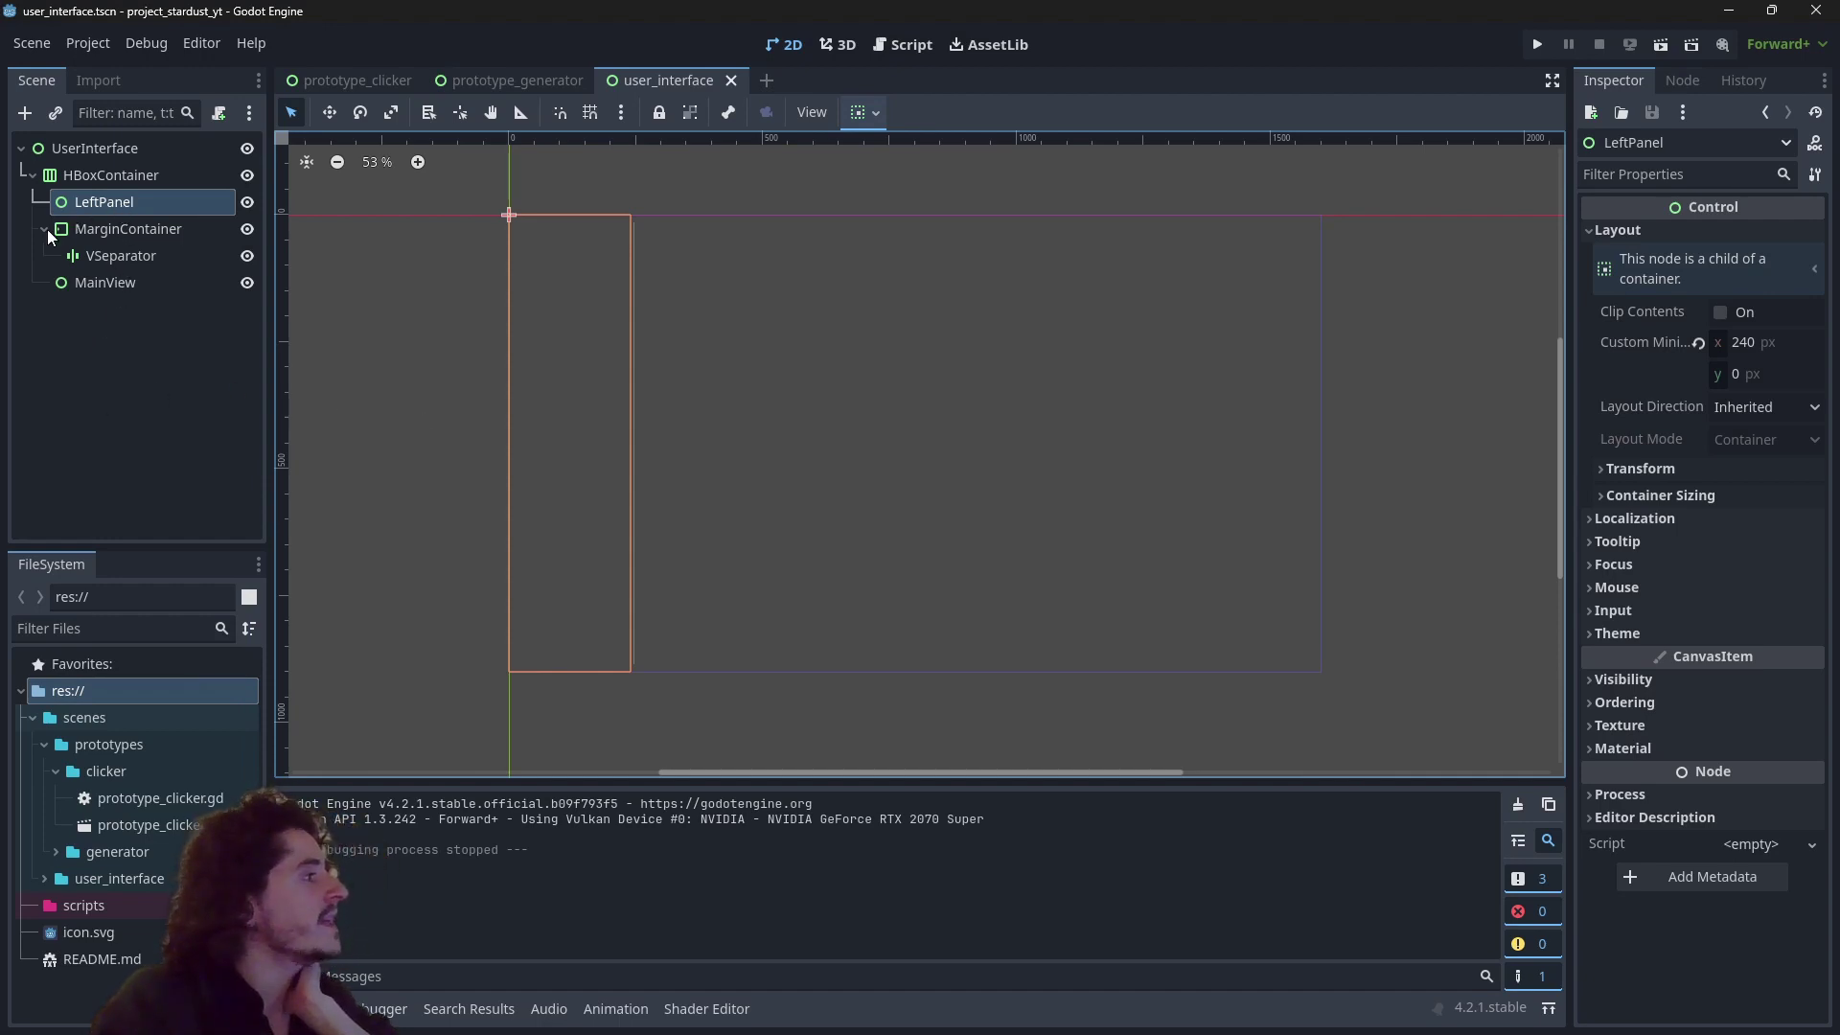
Step: Add a VBoxContainer child to LeftPanel and apply the Full Rect anchor preset
right_click(146, 204)
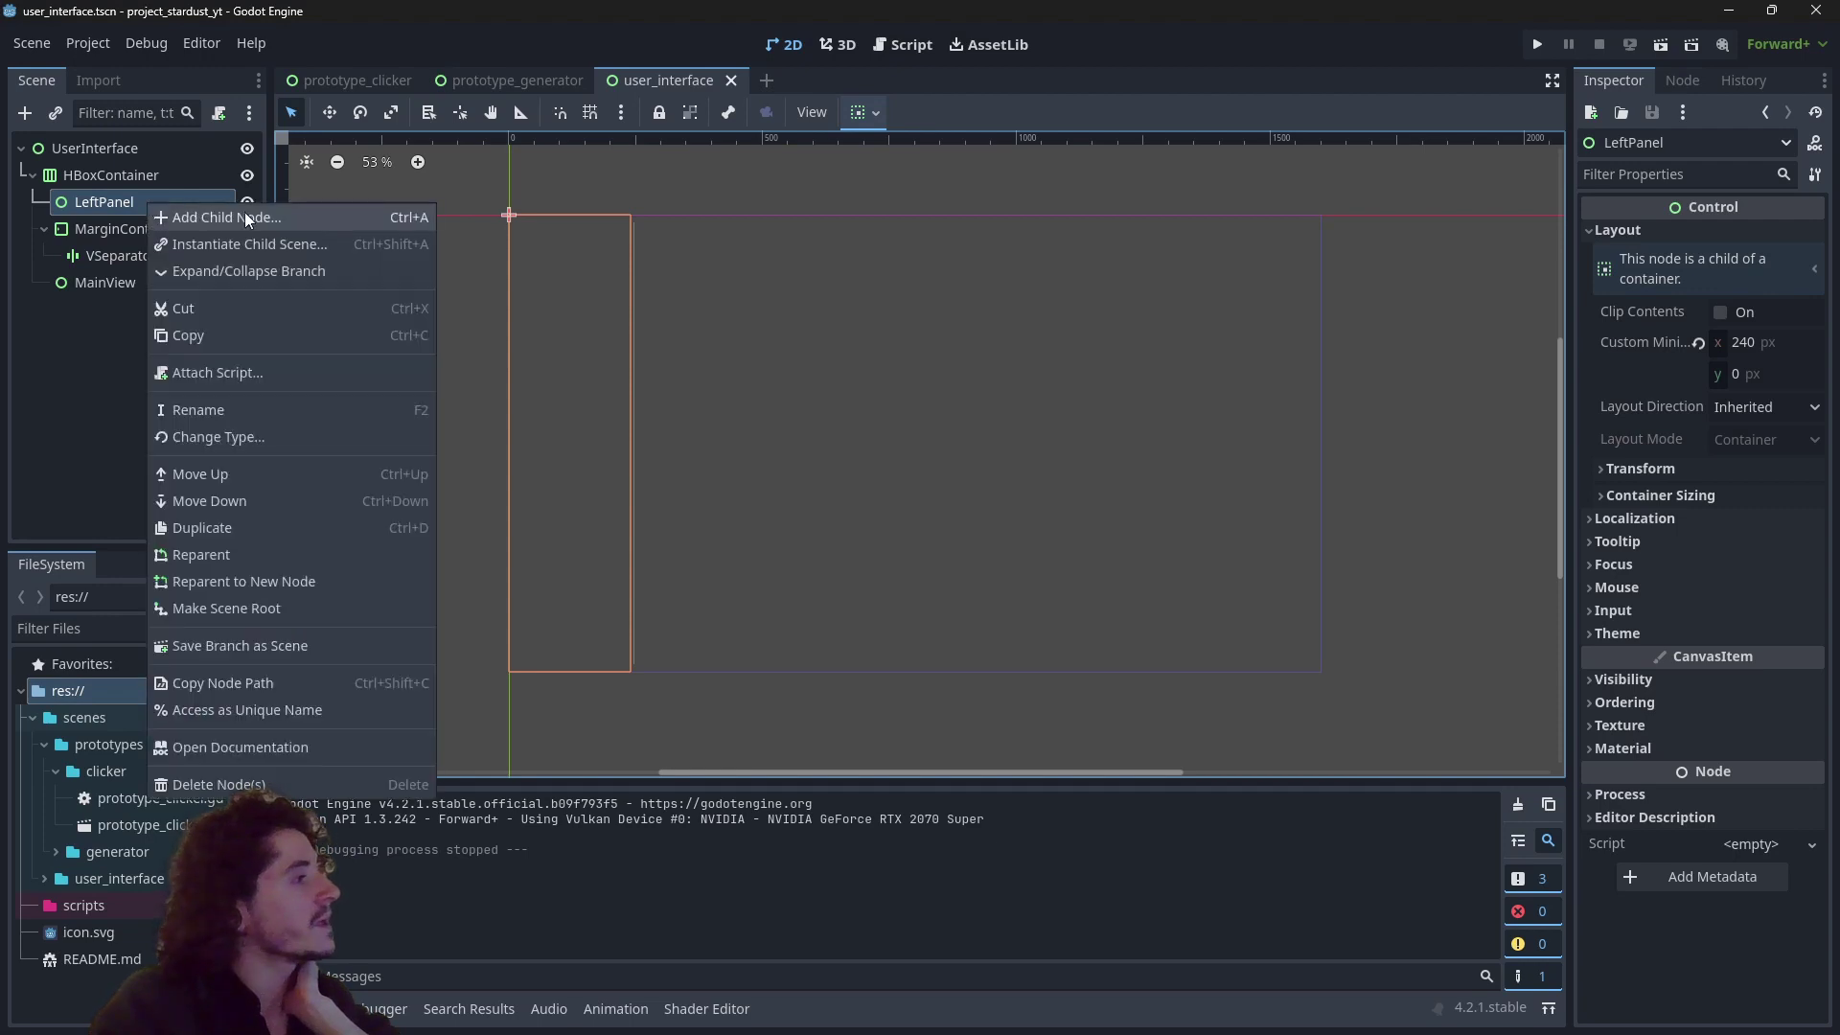
click(227, 218)
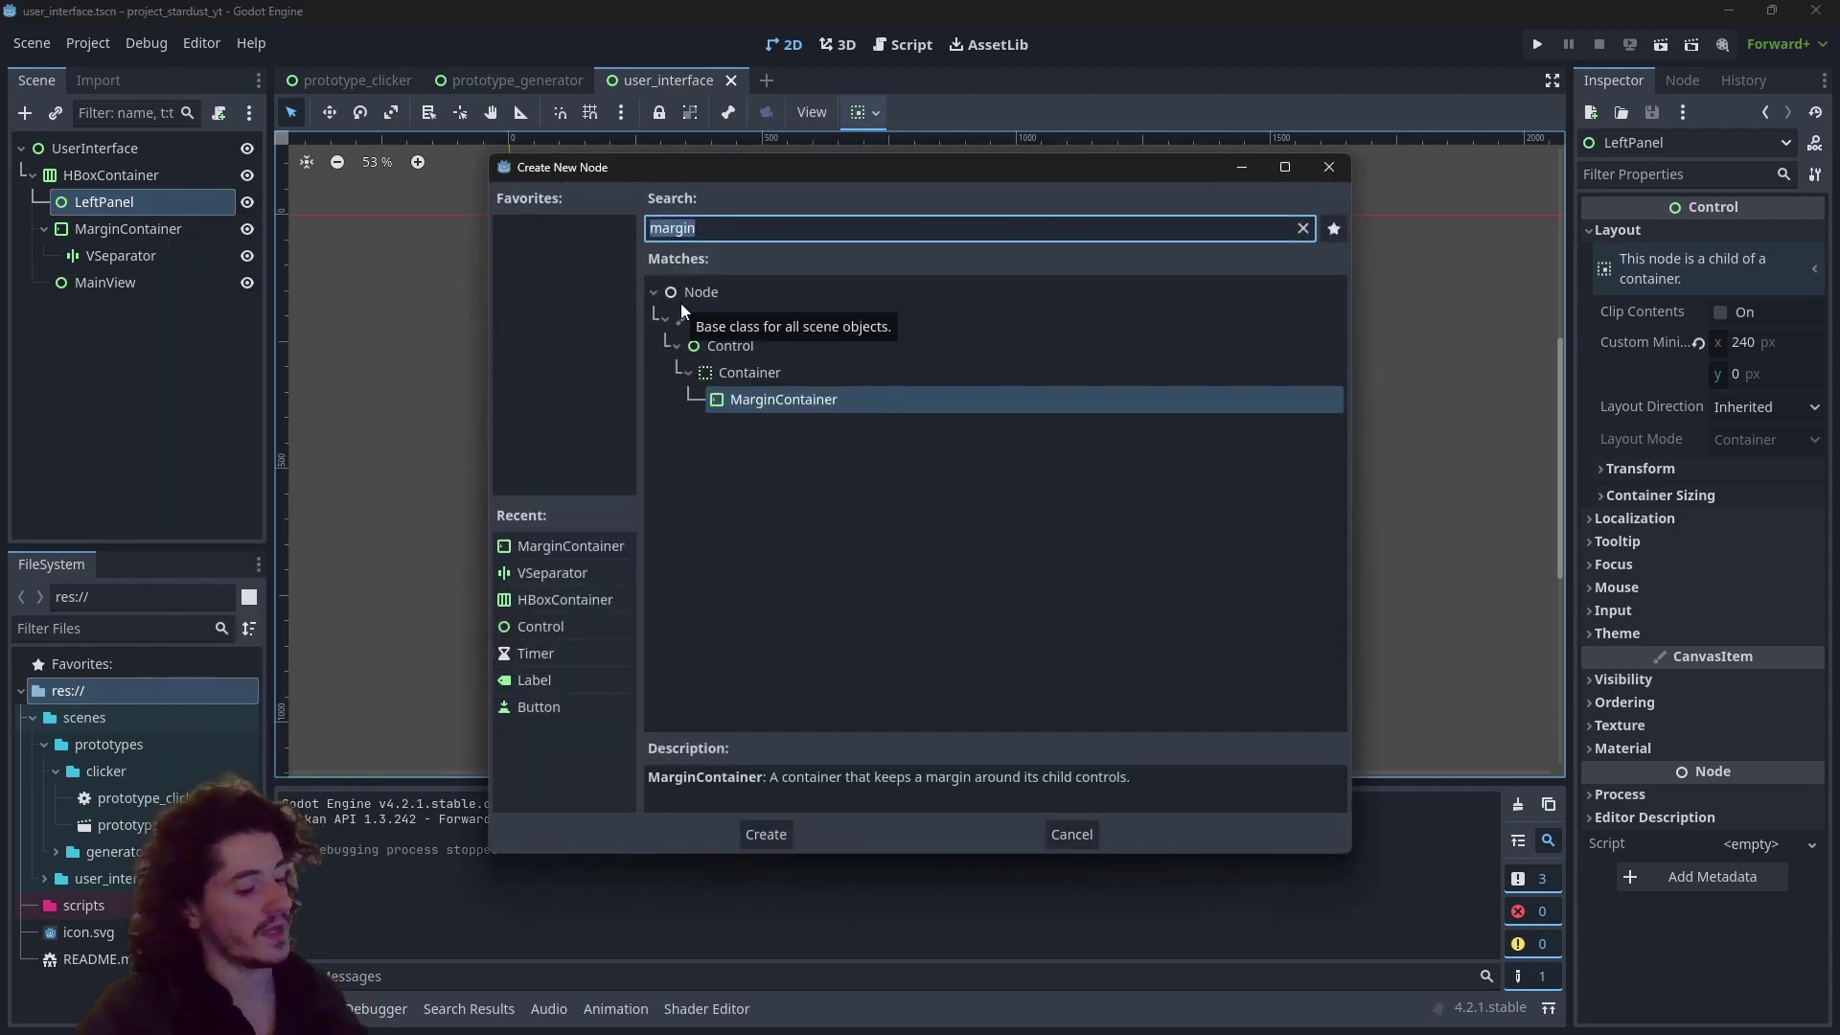
text(vbo)
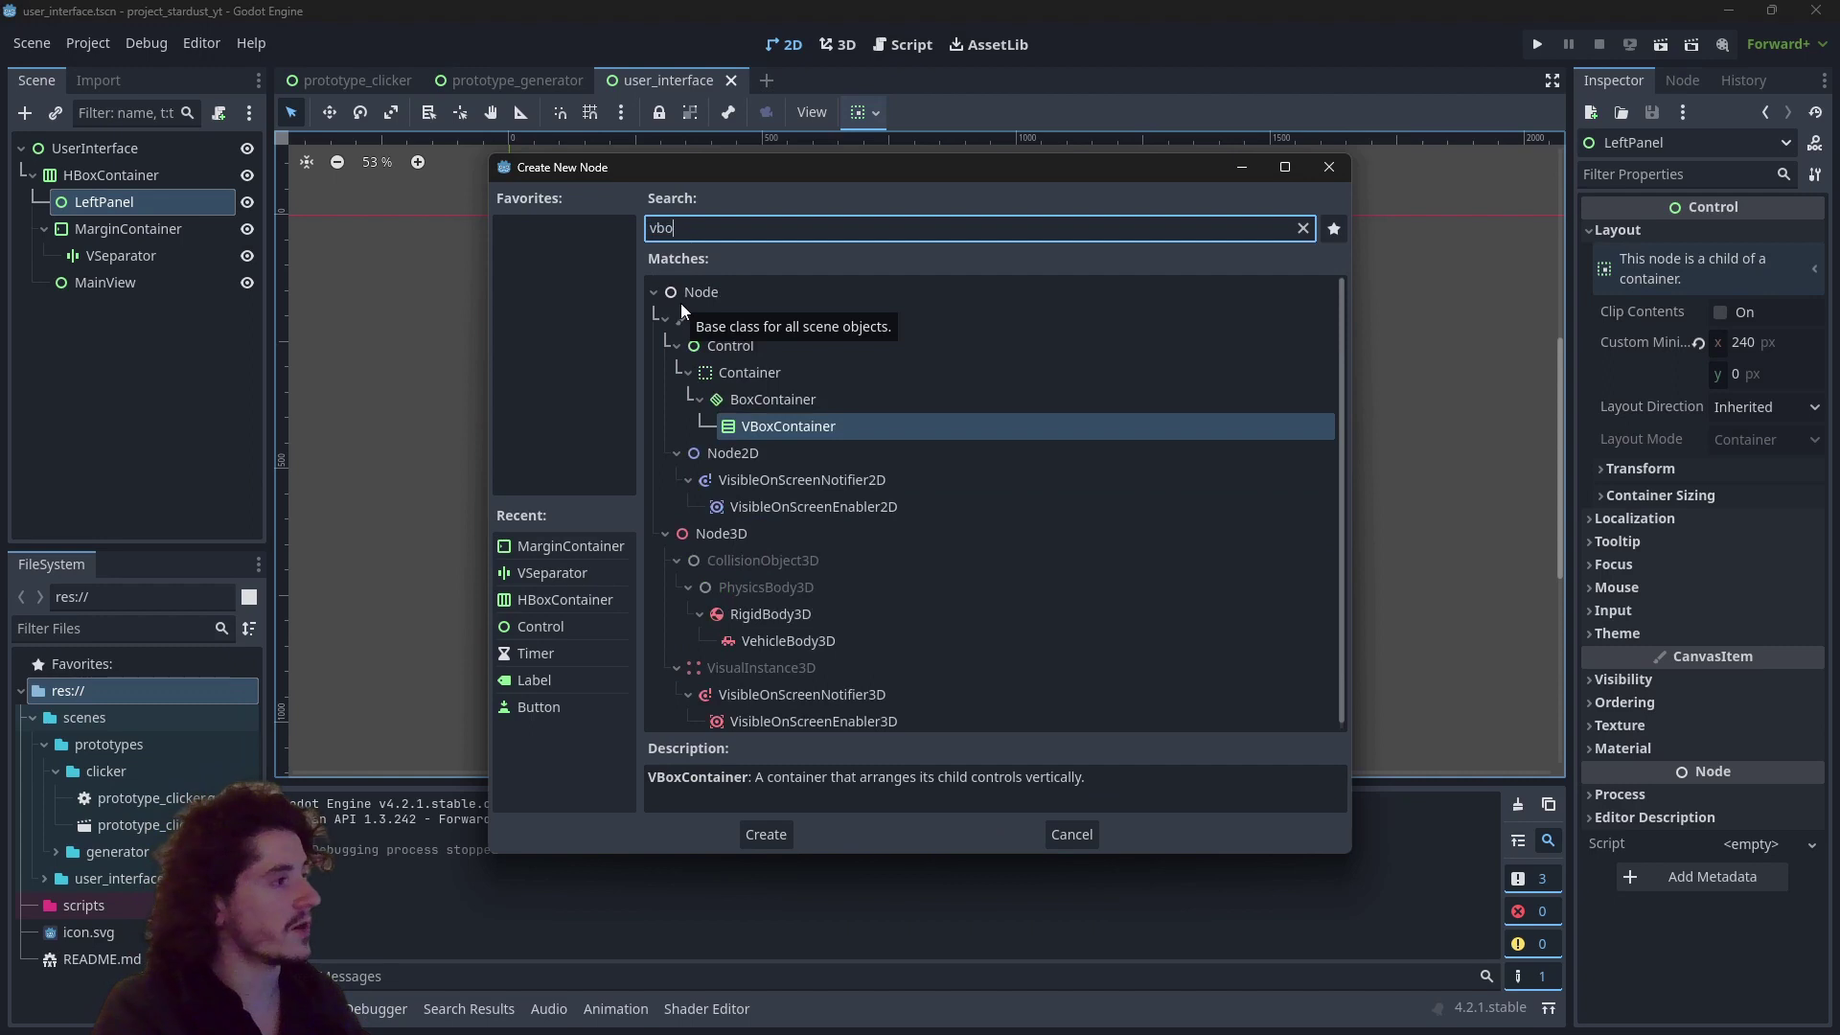
key(Return)
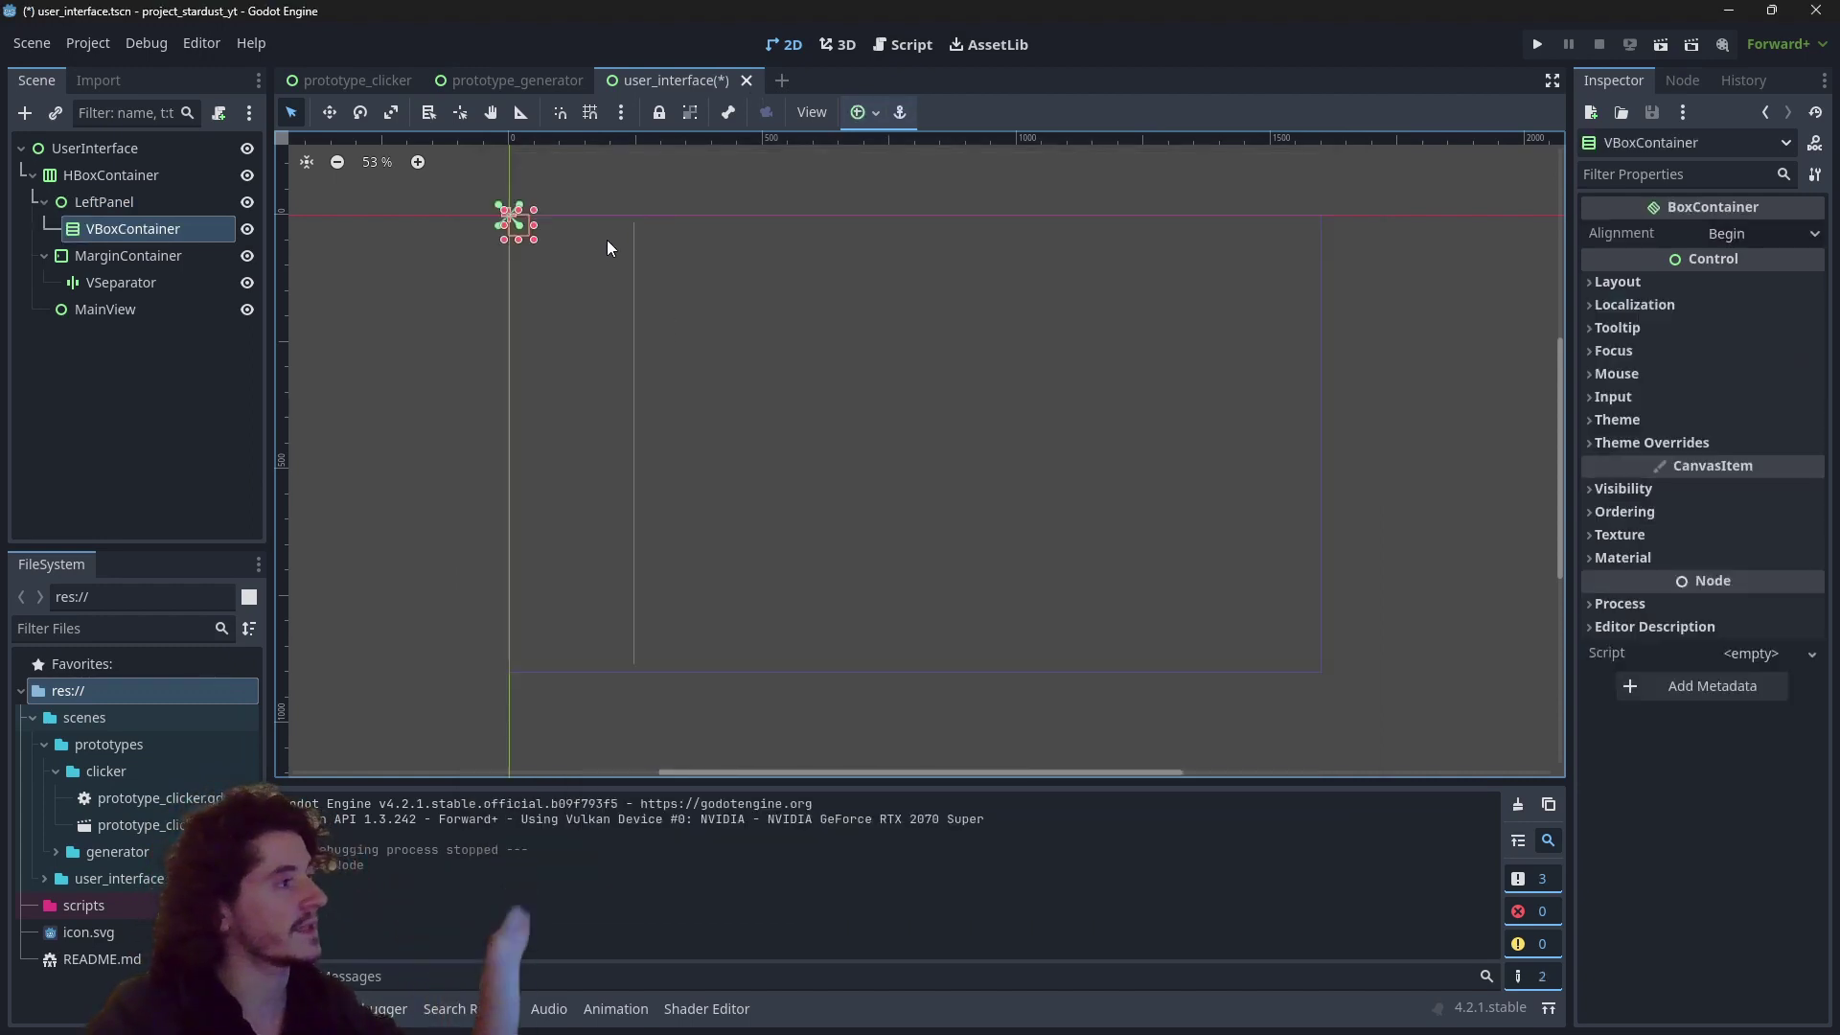
click(868, 119)
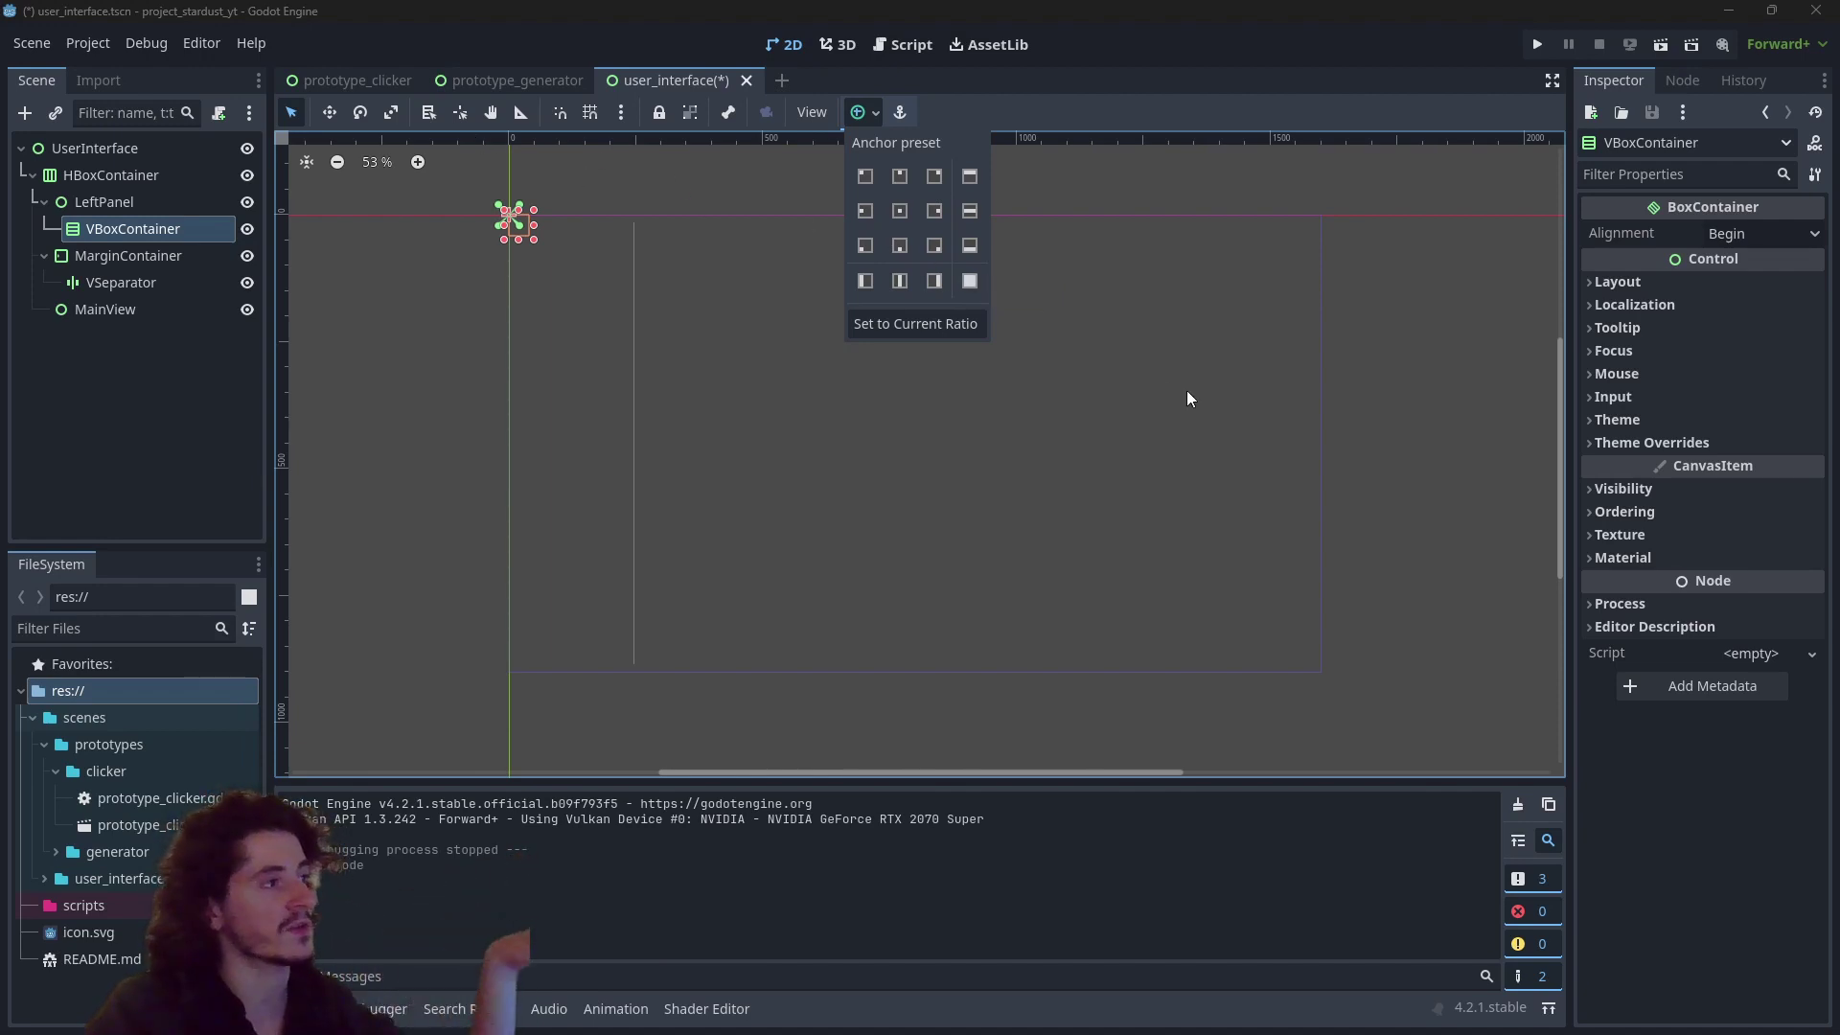
click(969, 280)
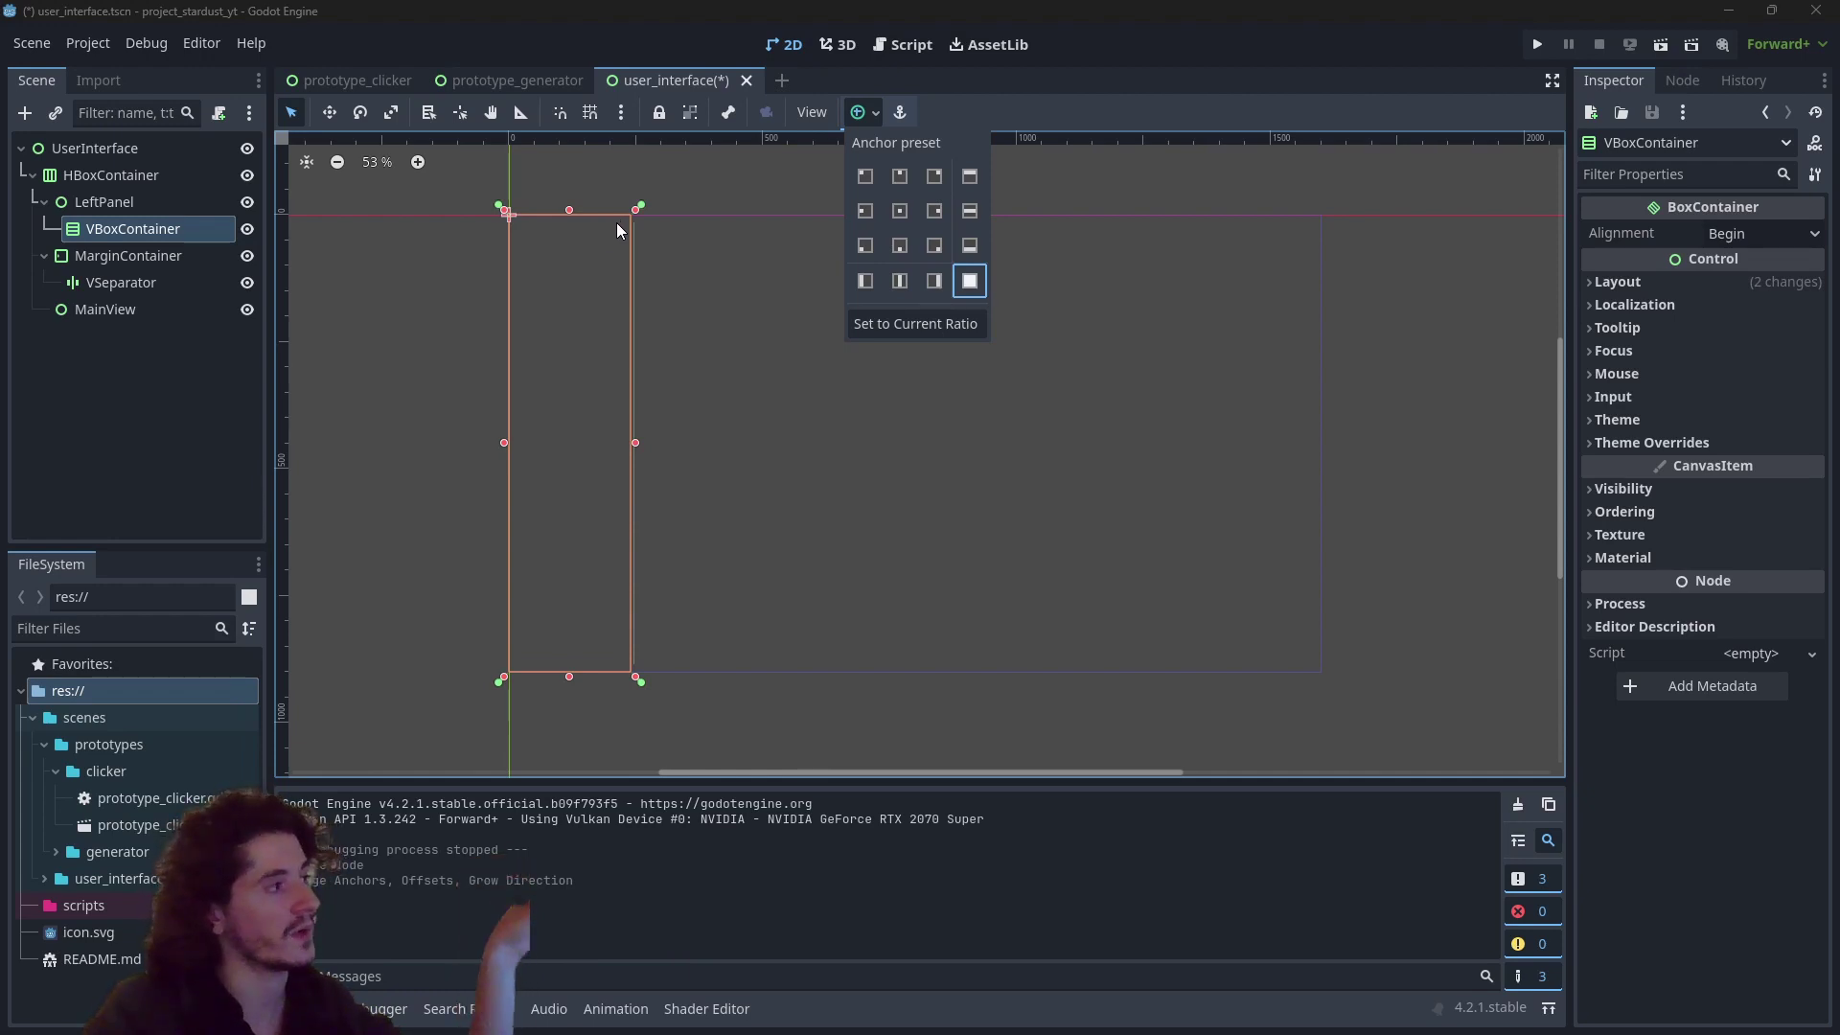
click(153, 433)
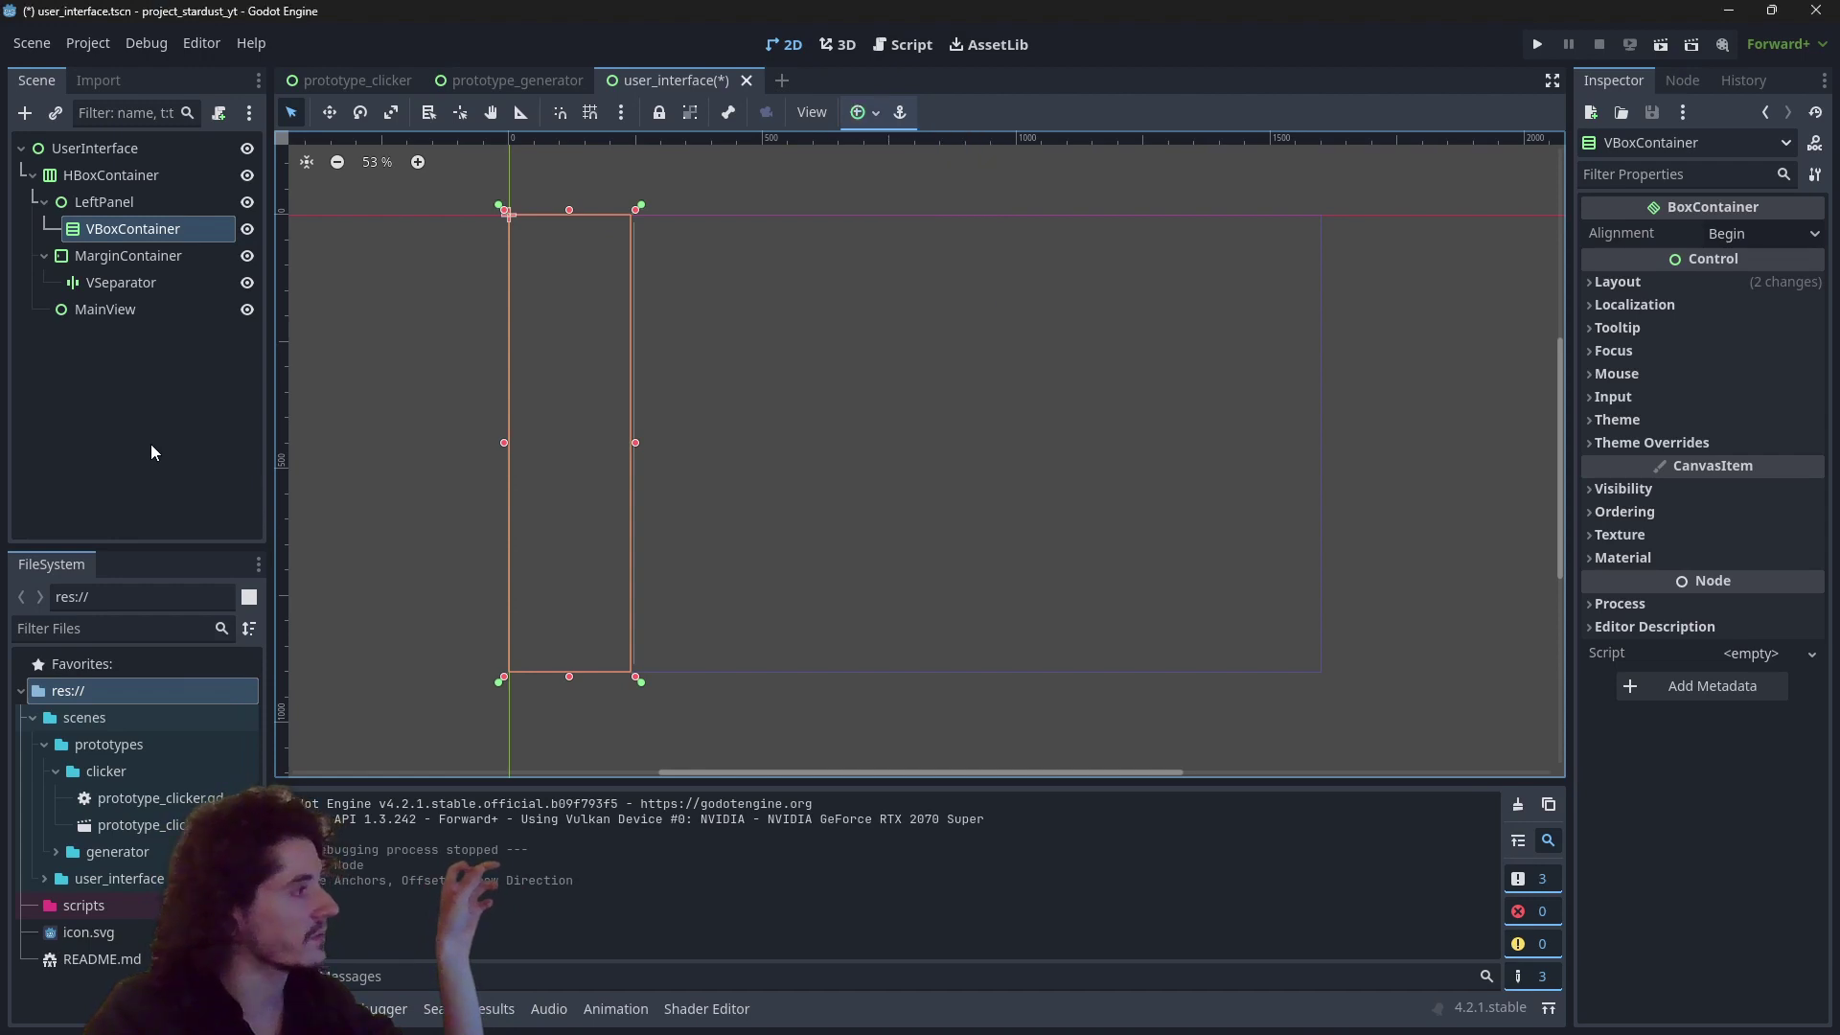
Step: Add a Control under VBoxContainer, duplicate it, and rename the first copy Navigator
right_click(161, 228)
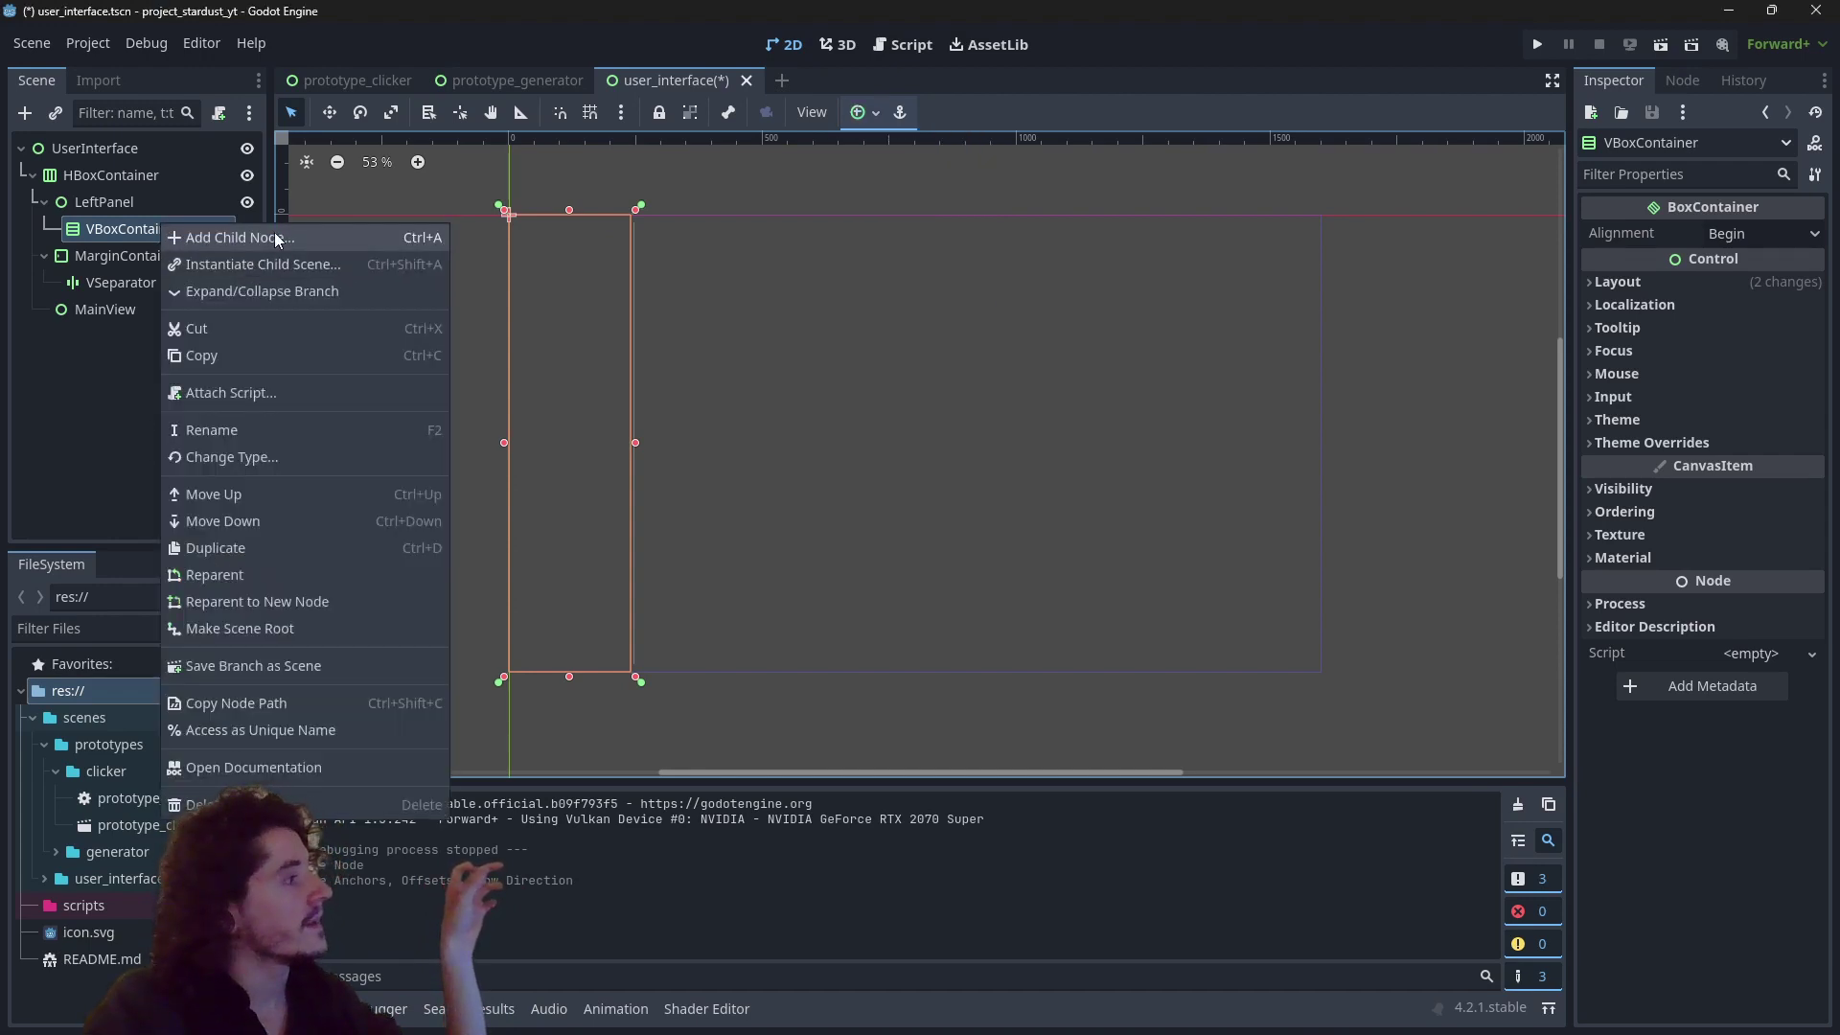
click(239, 237)
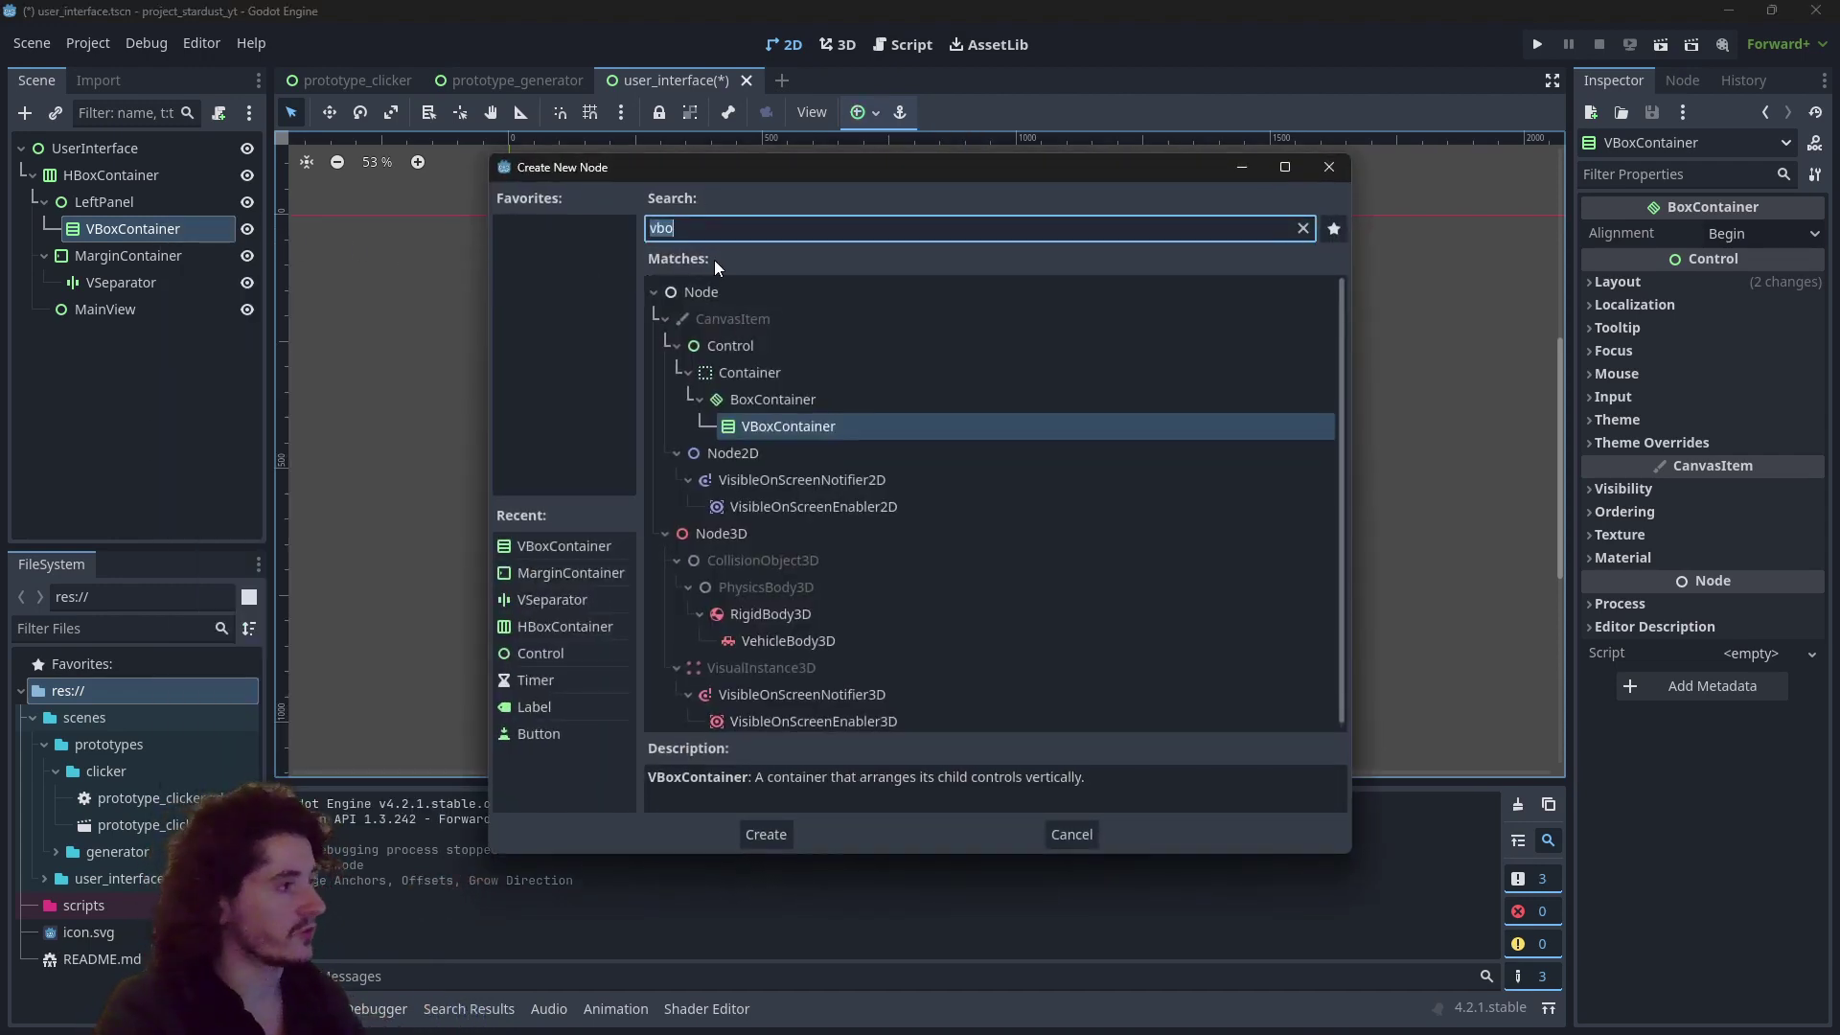
text(Control)
key(Return)
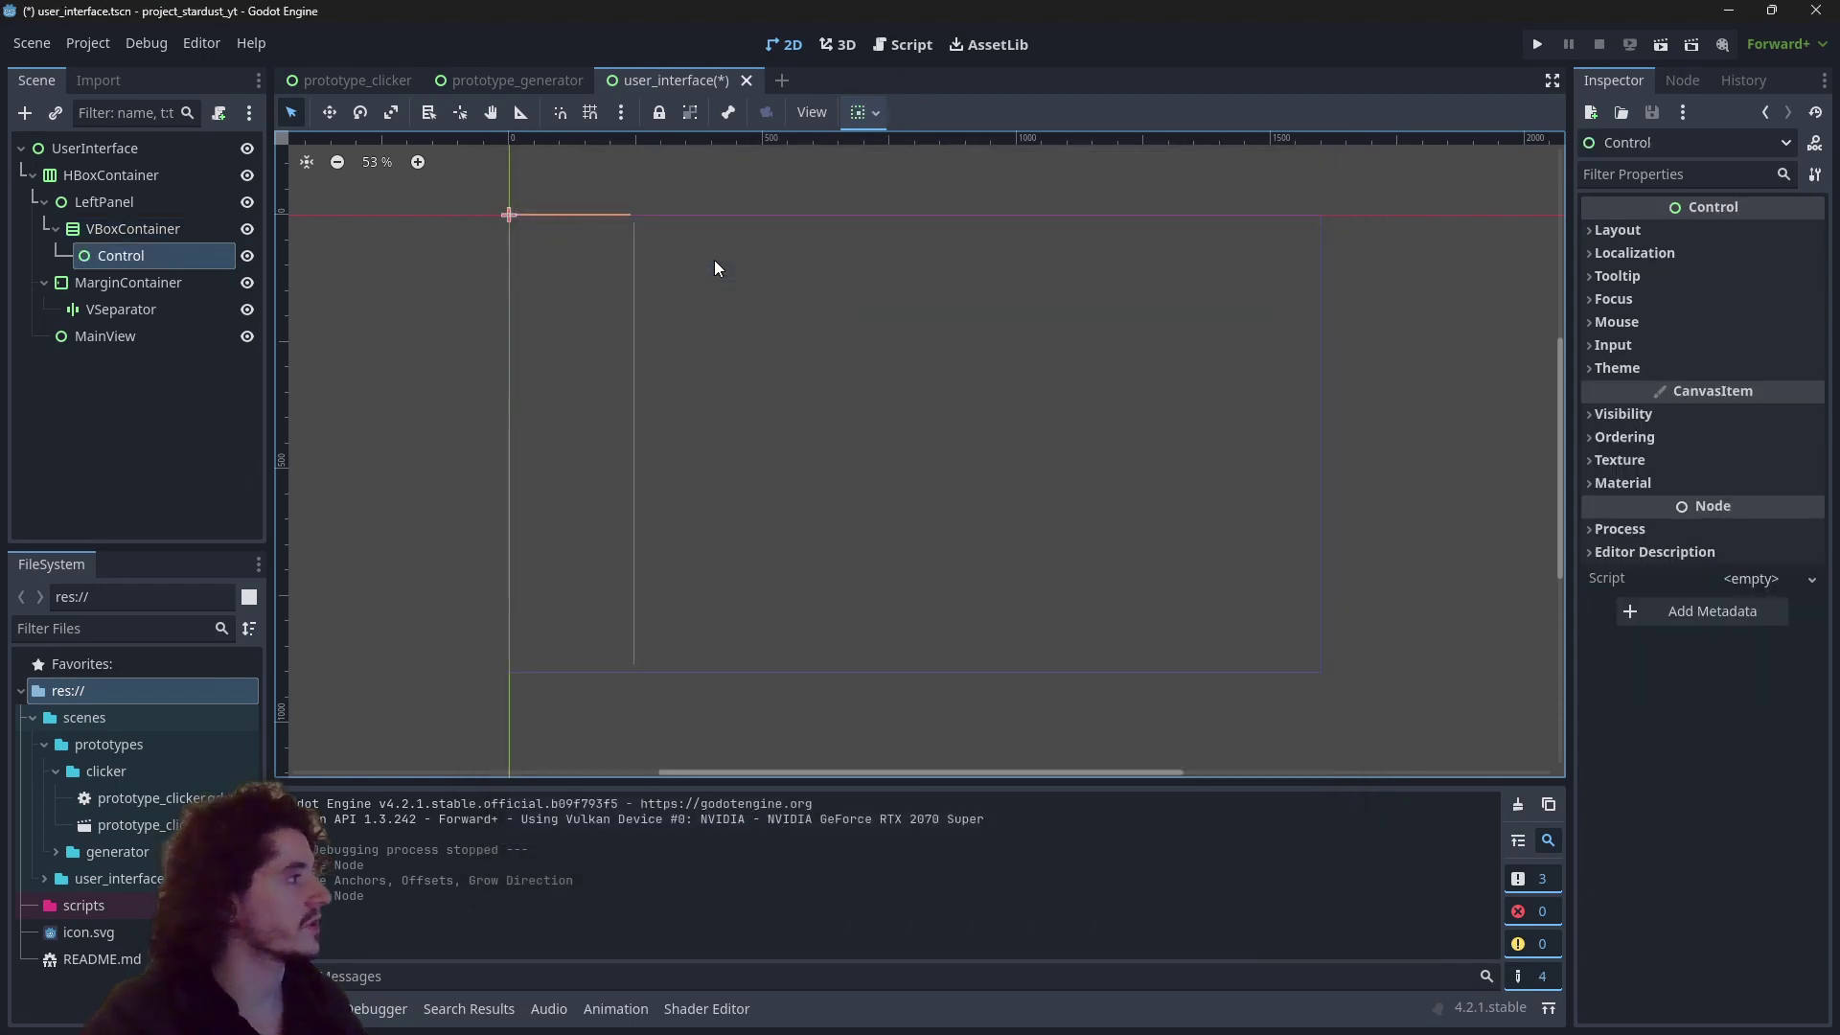
right_click(161, 255)
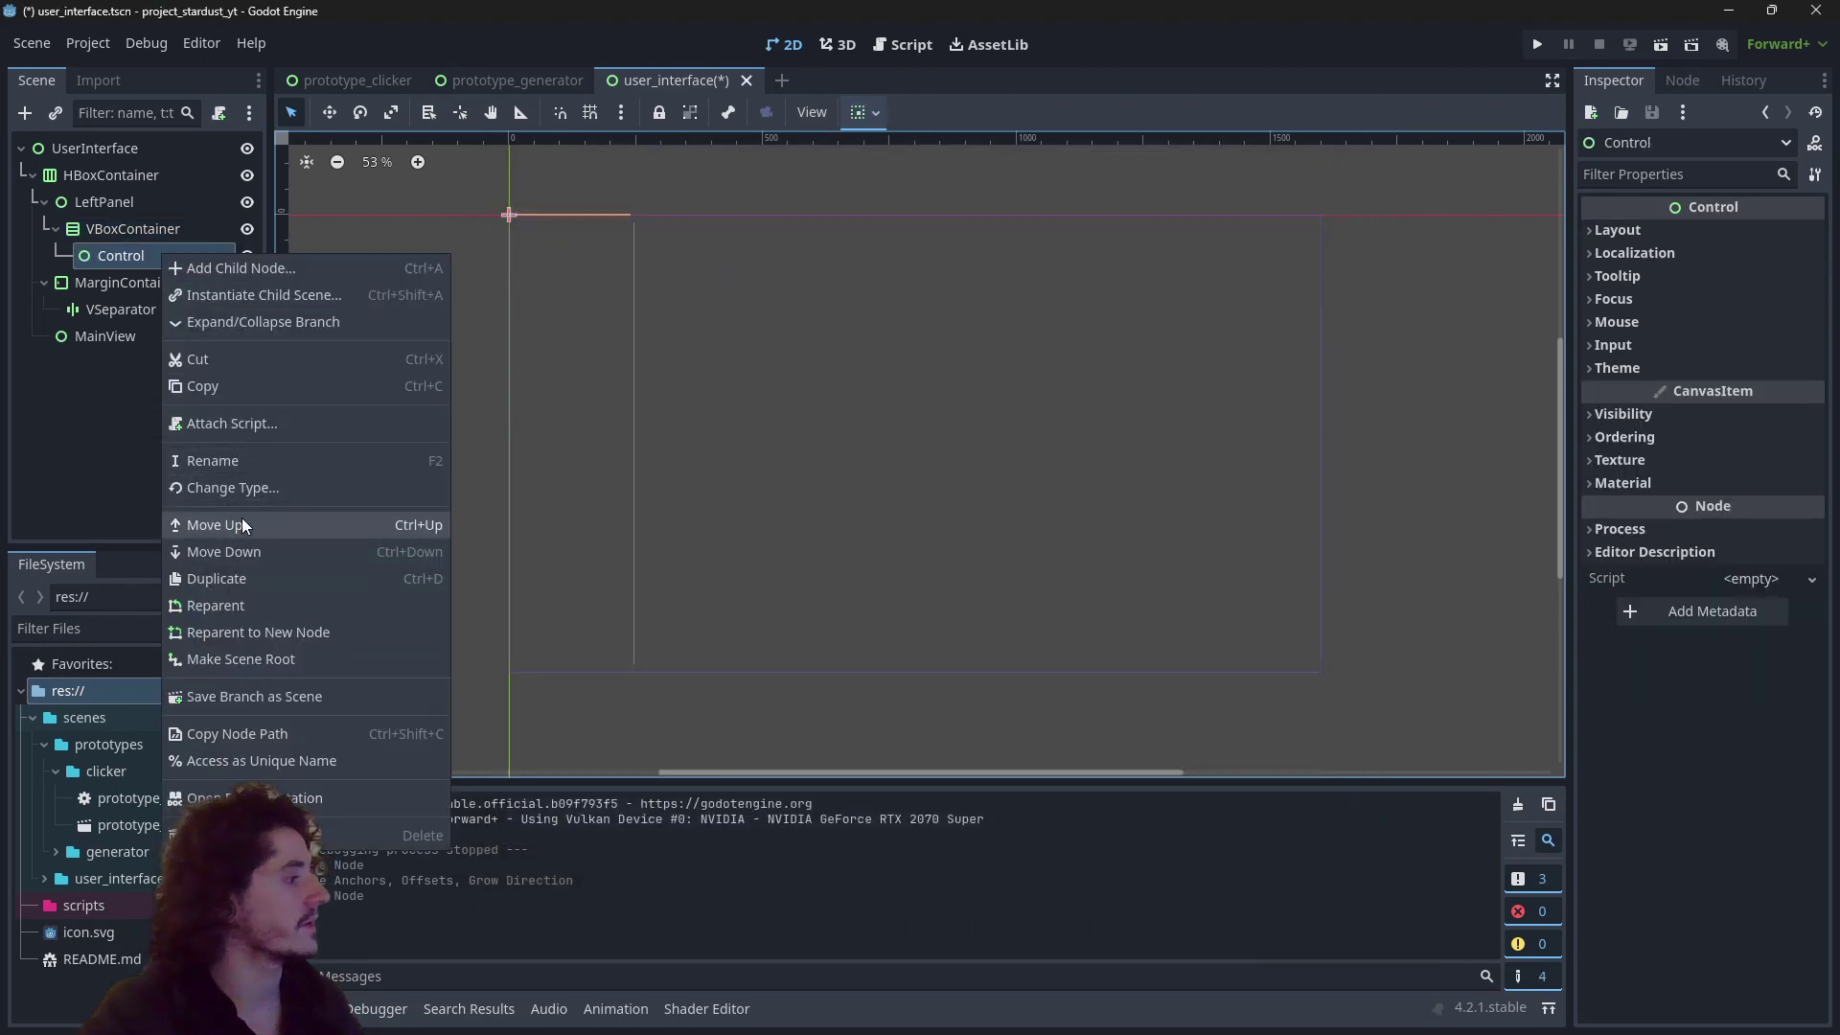
click(244, 576)
double_click(157, 256)
text(Navigator)
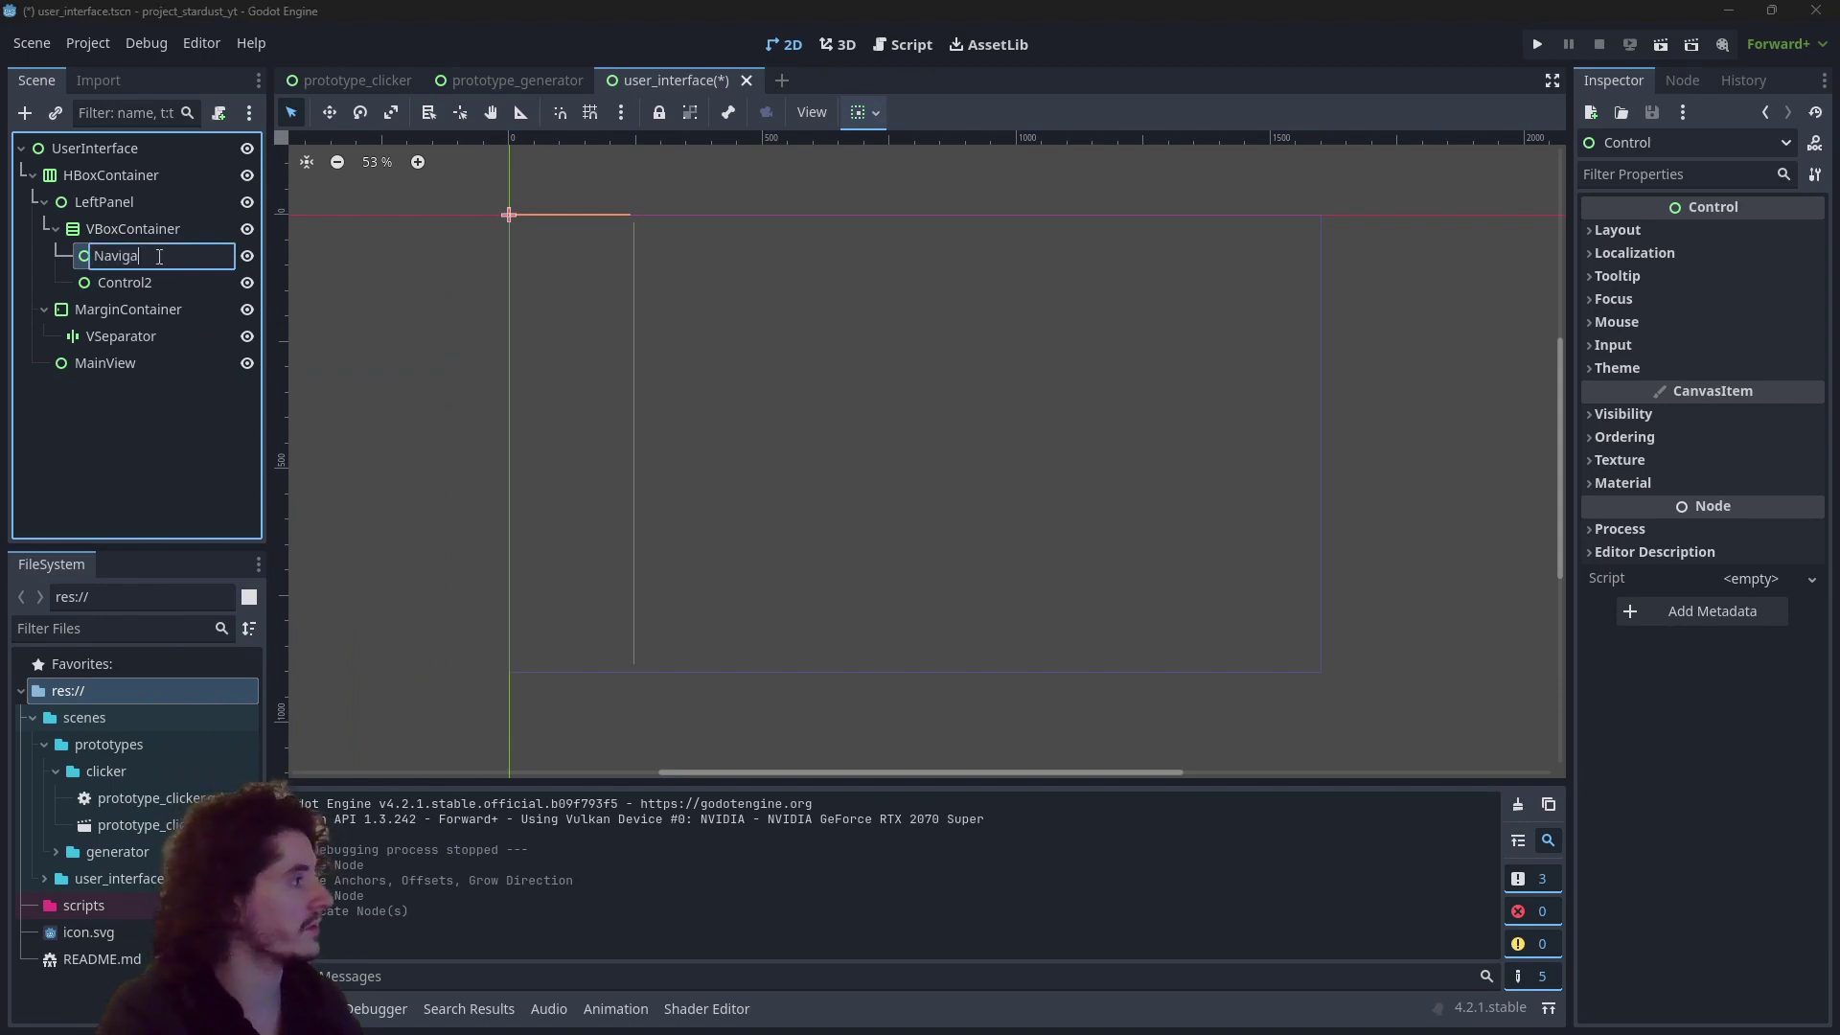
key(Return)
double_click(134, 284)
Step: Rename Control2 to Resources and enable vertical Expand on Navigator
text(Resources)
key(Return)
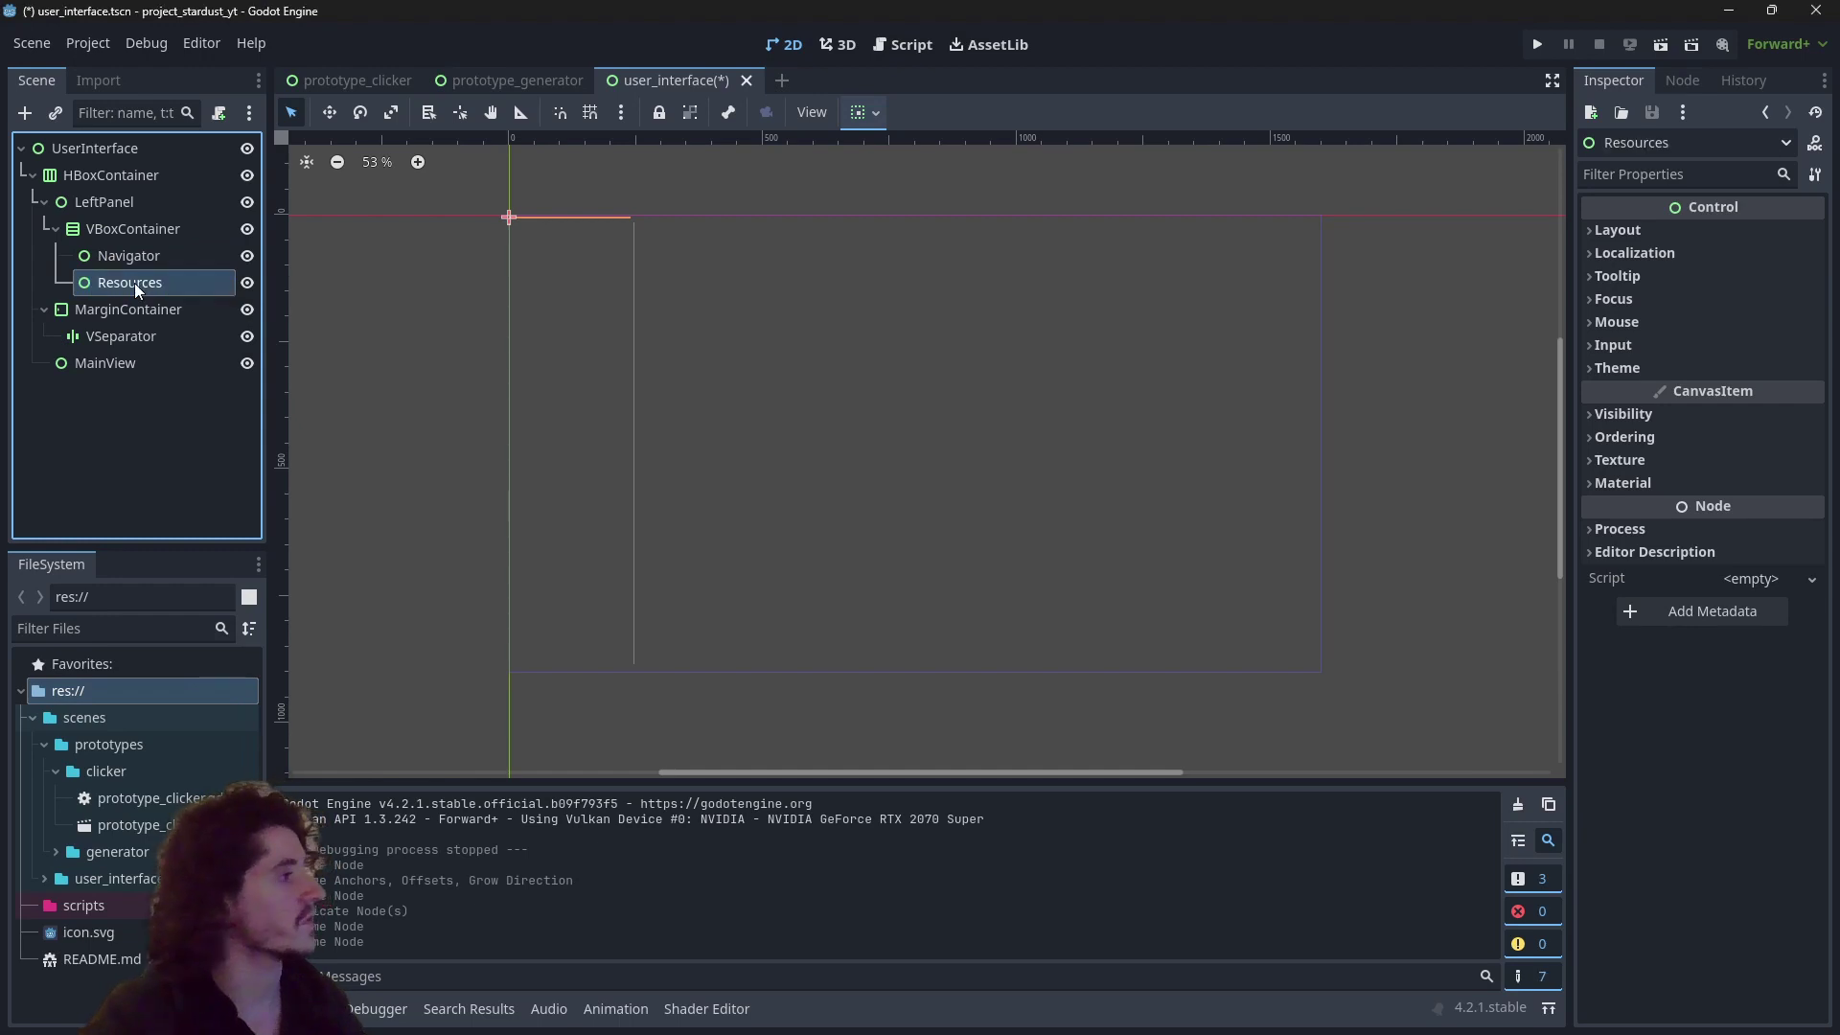
click(127, 253)
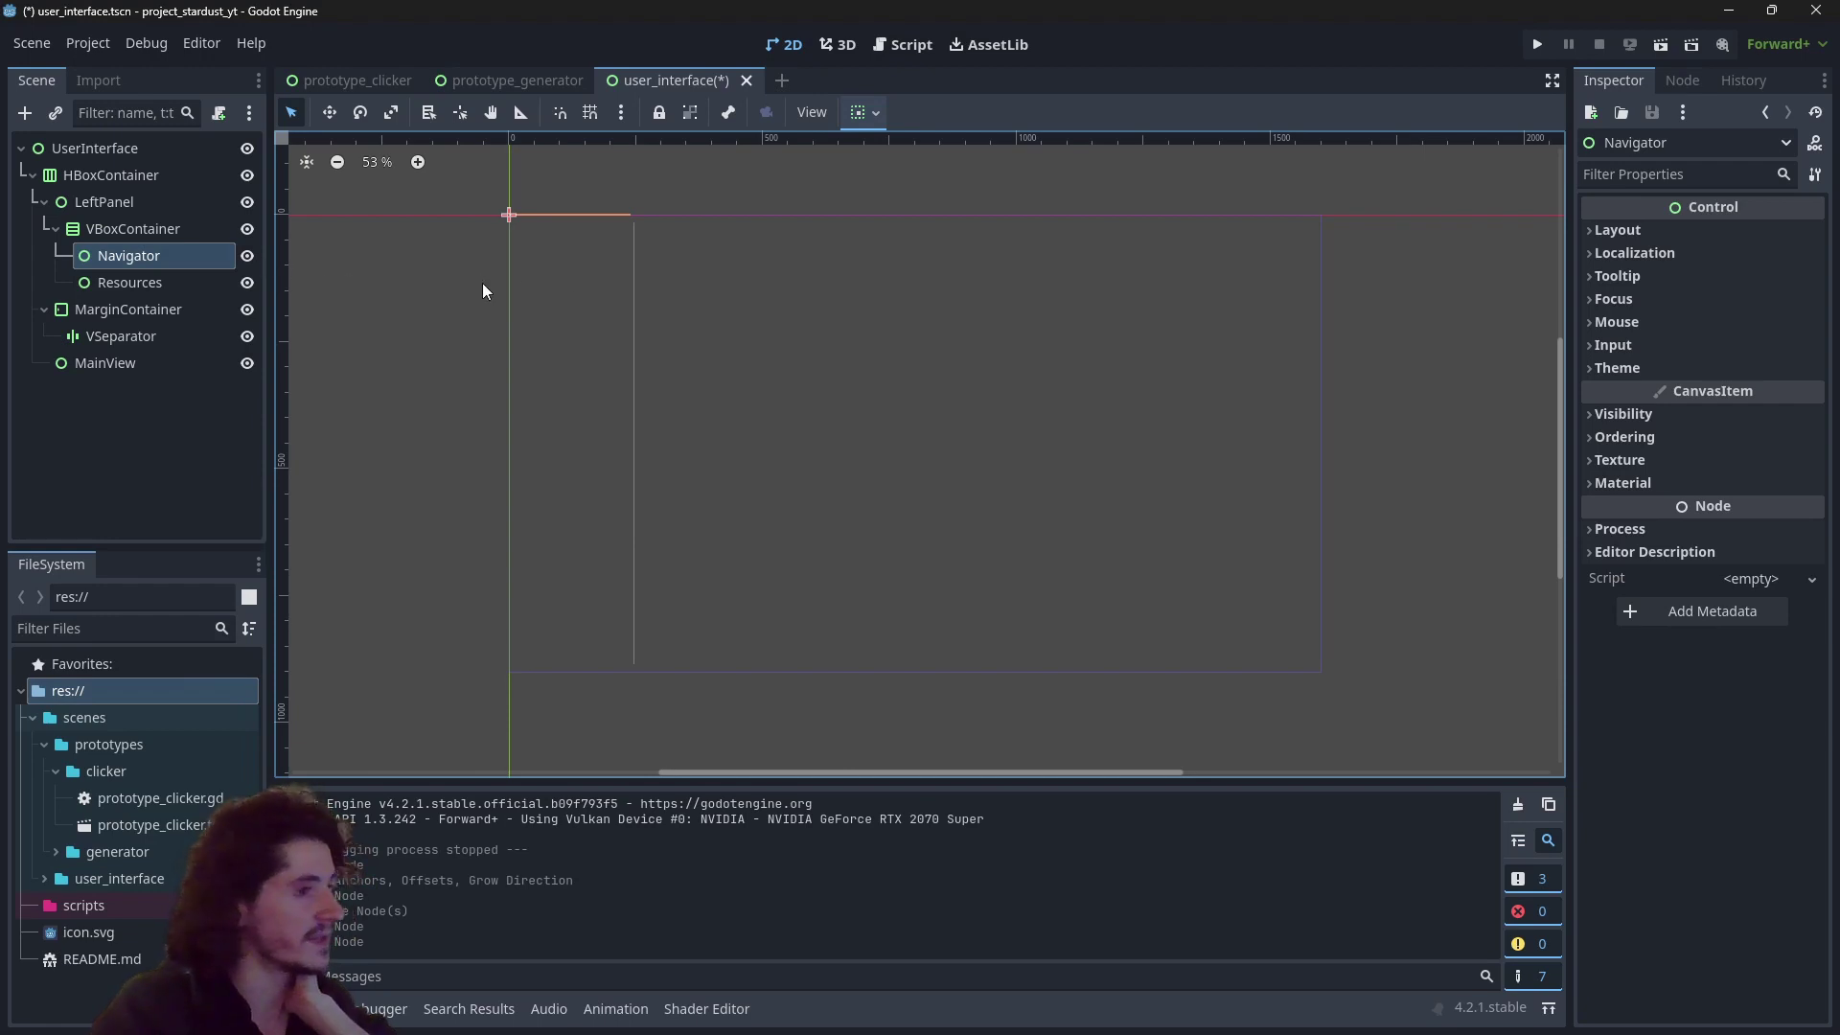
click(1664, 233)
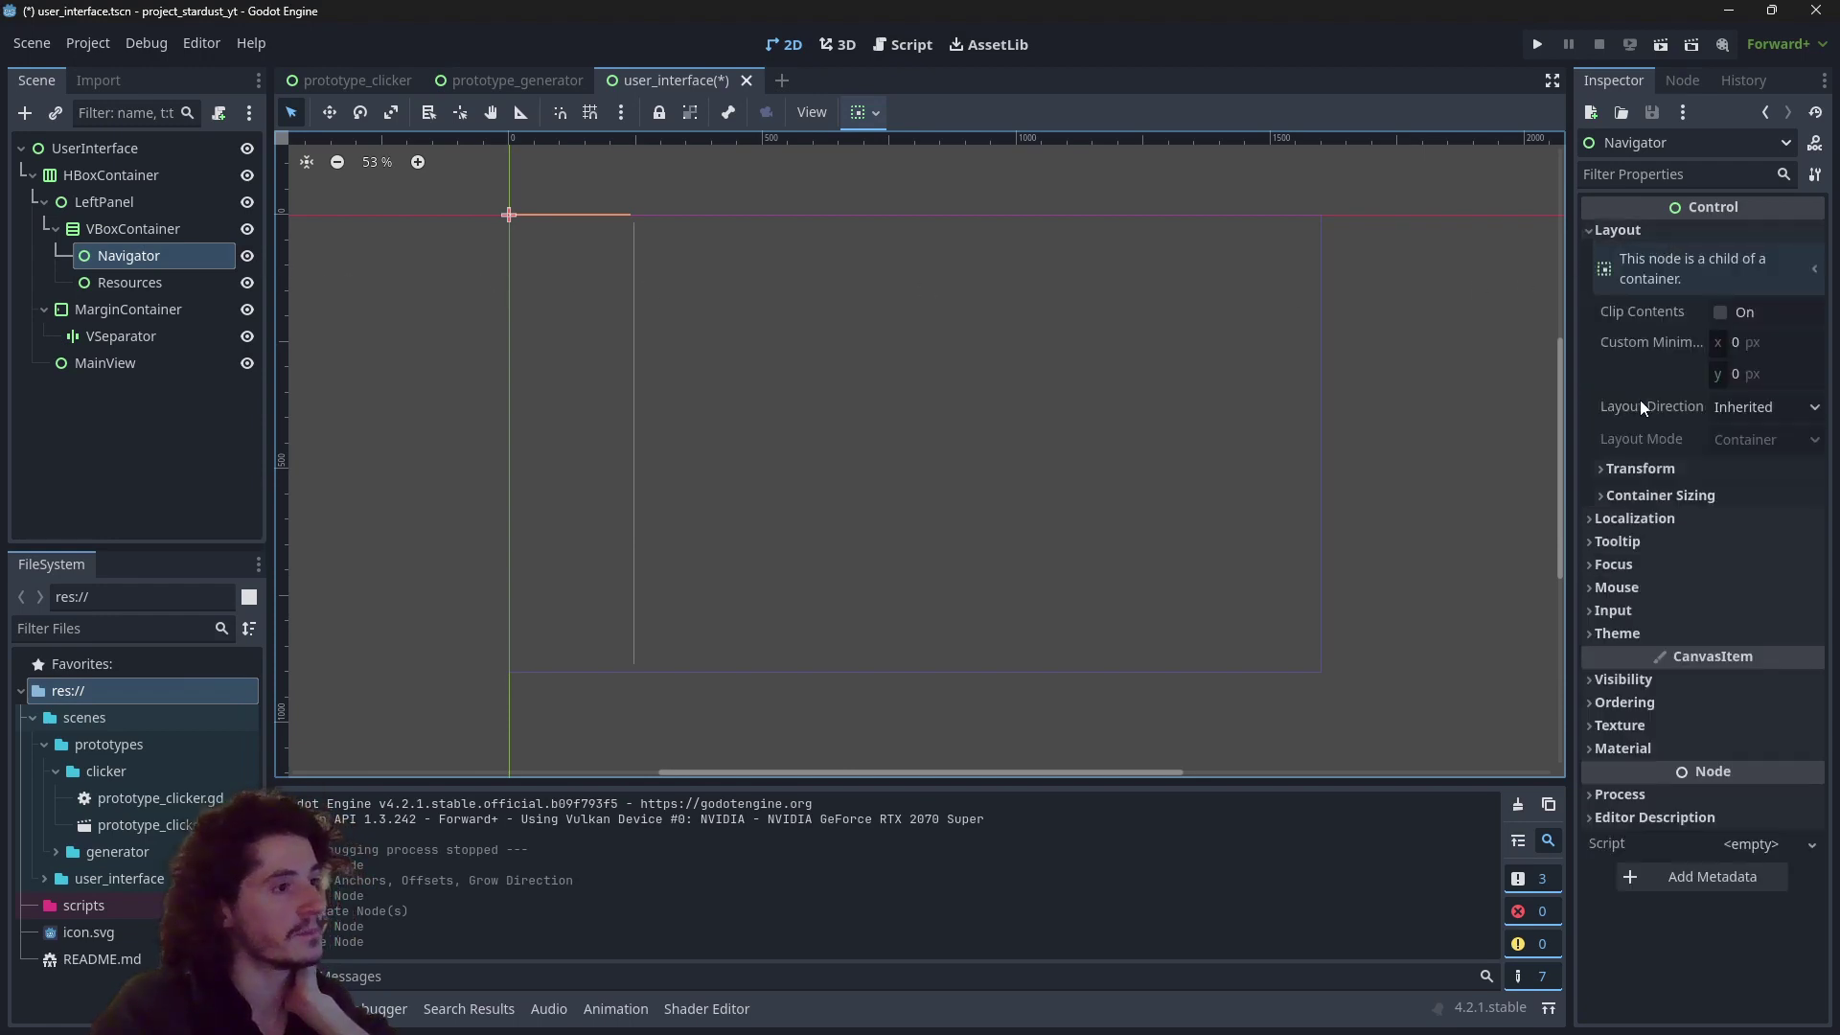
click(1639, 497)
click(1728, 586)
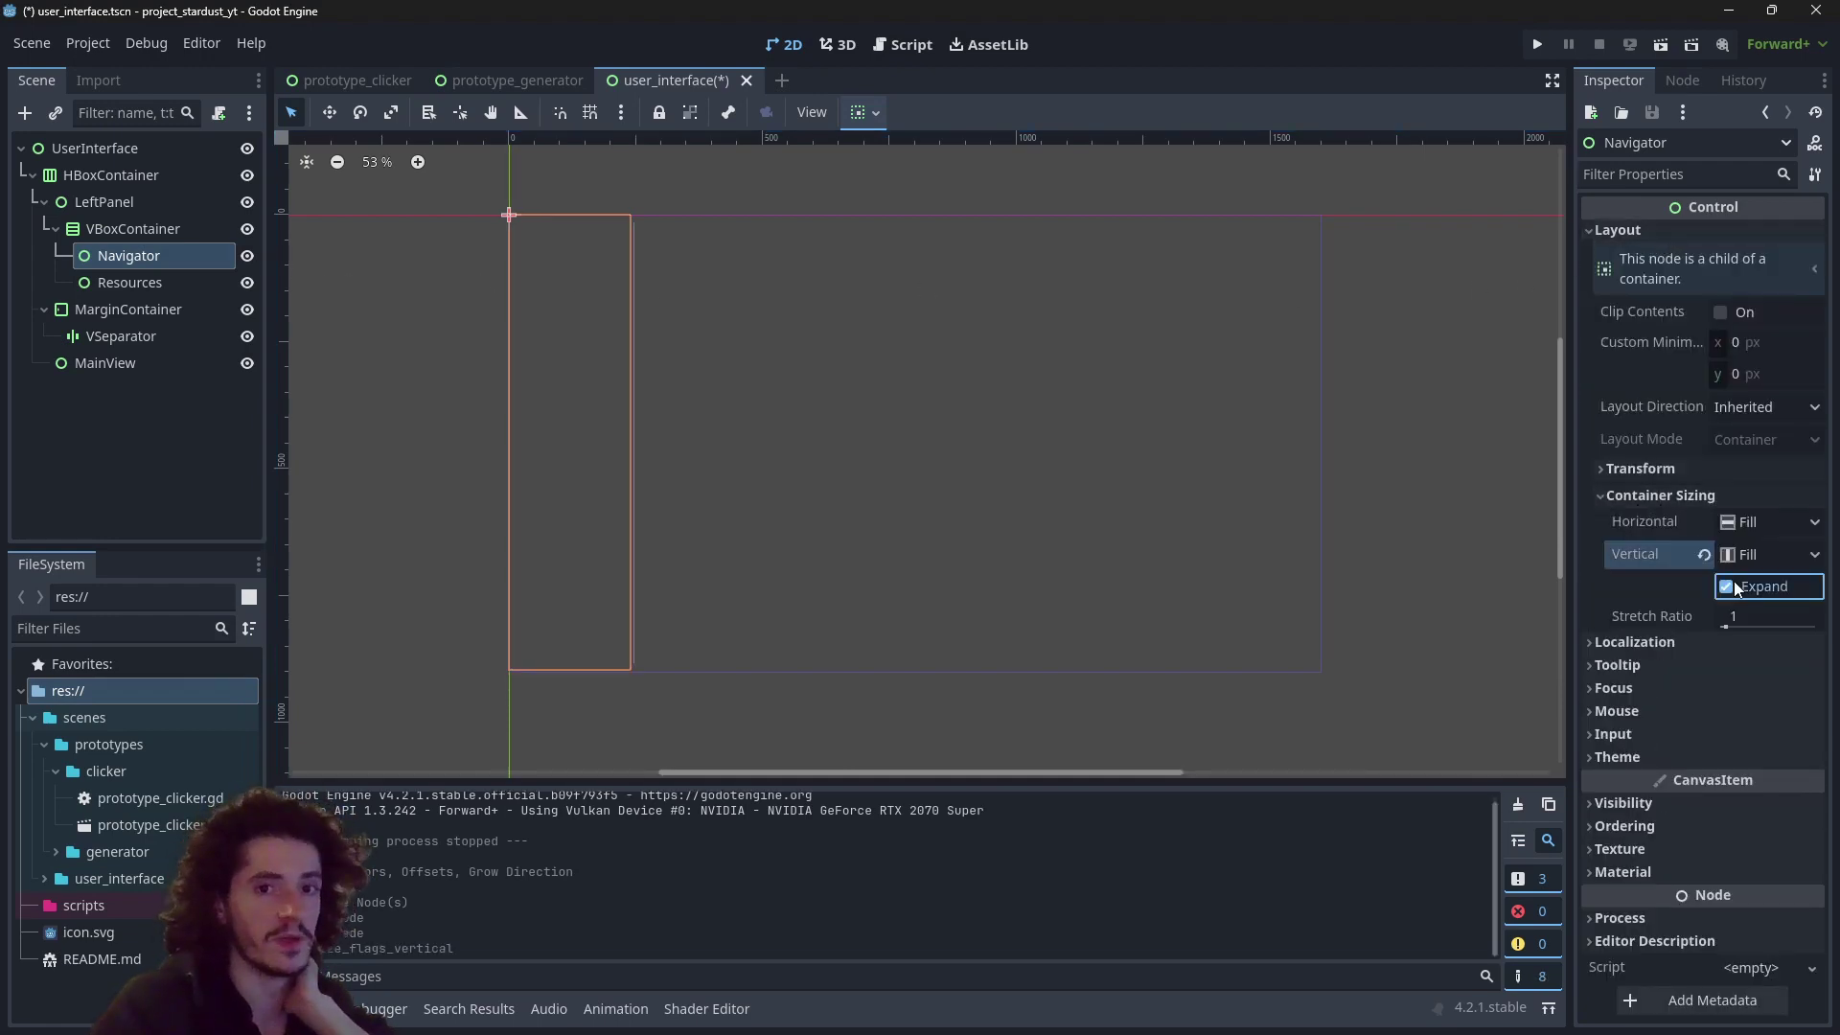
Step: Enable vertical Expand on Resources and check that both nodes now share the height
click(164, 284)
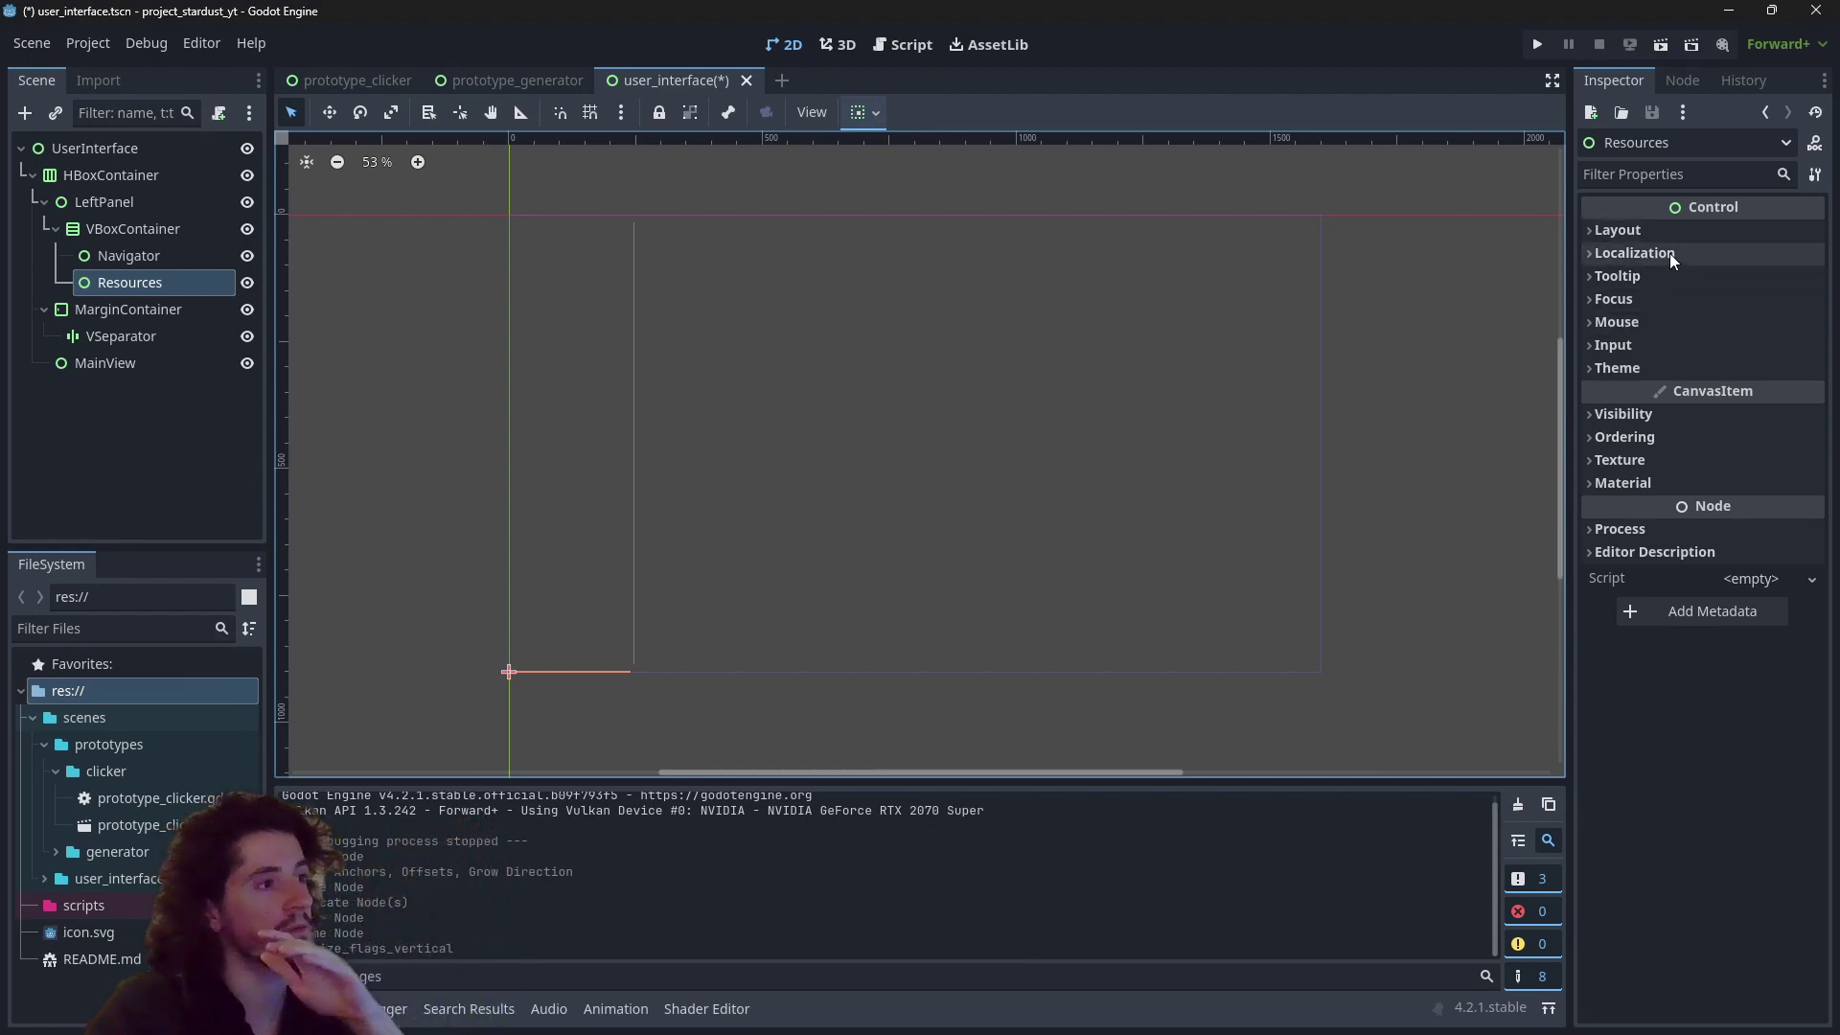
click(1672, 229)
click(1668, 495)
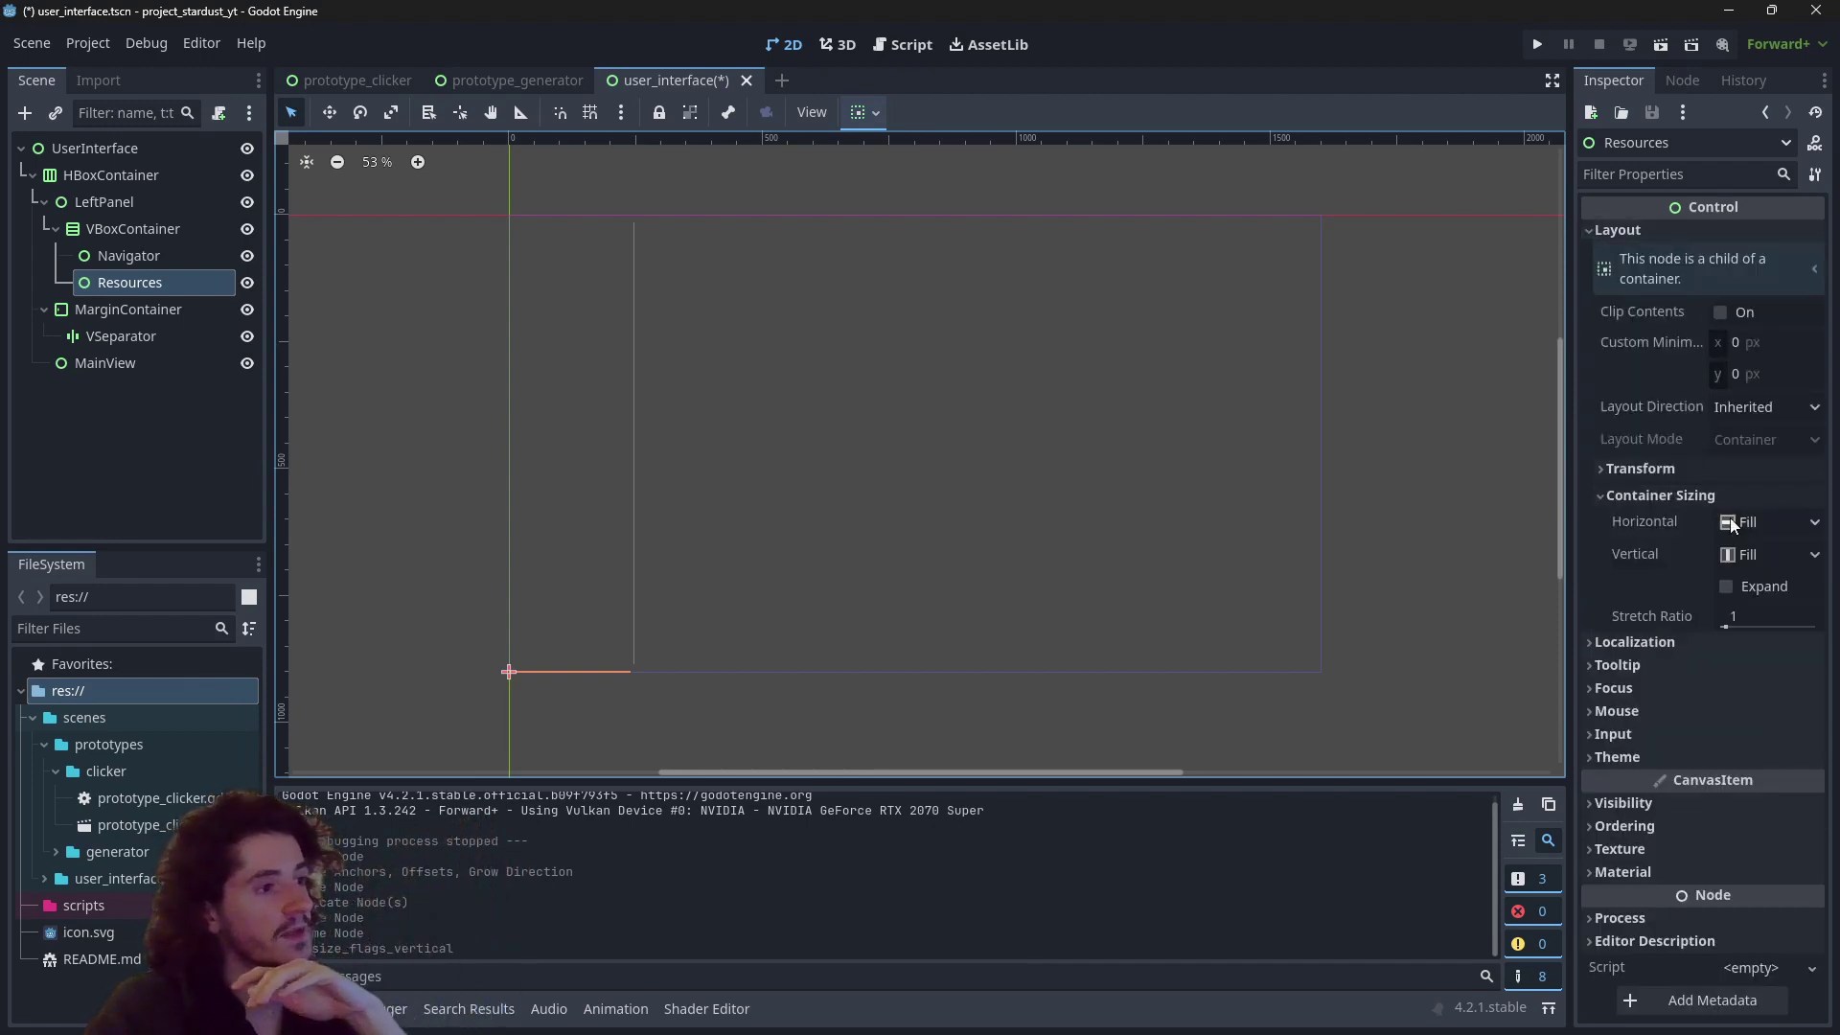
click(1737, 585)
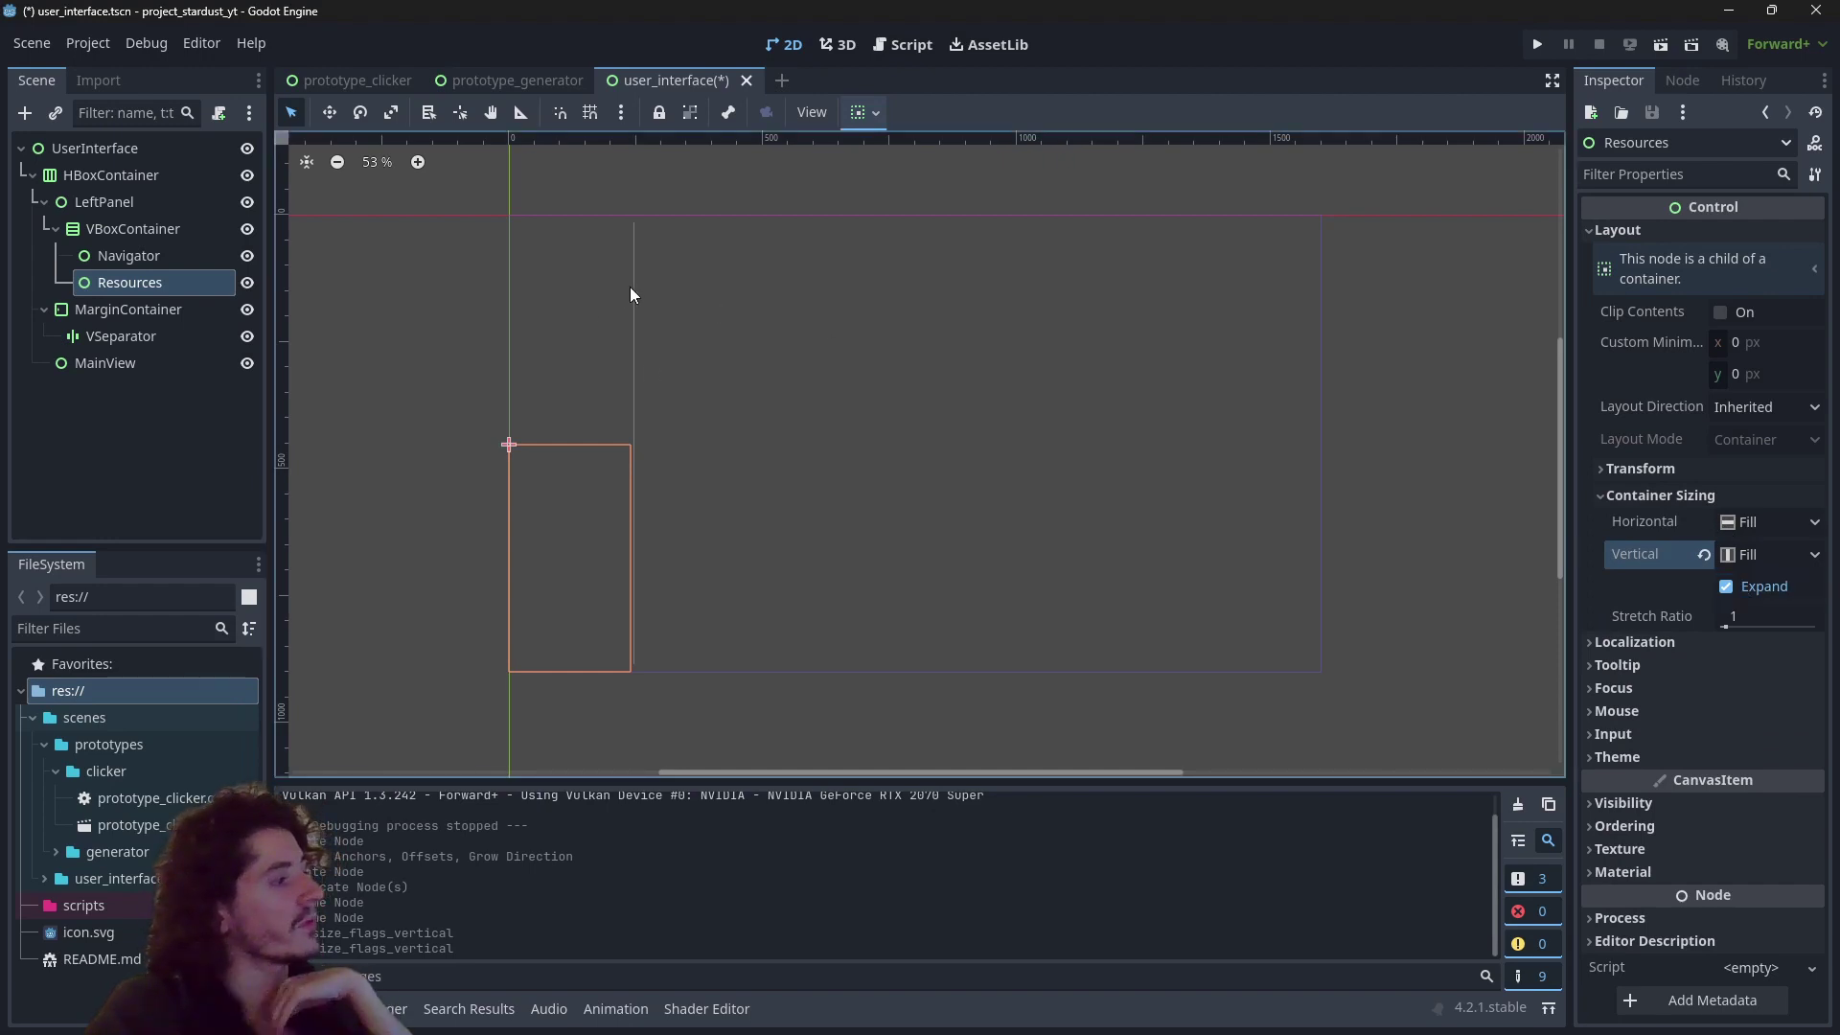
click(134, 256)
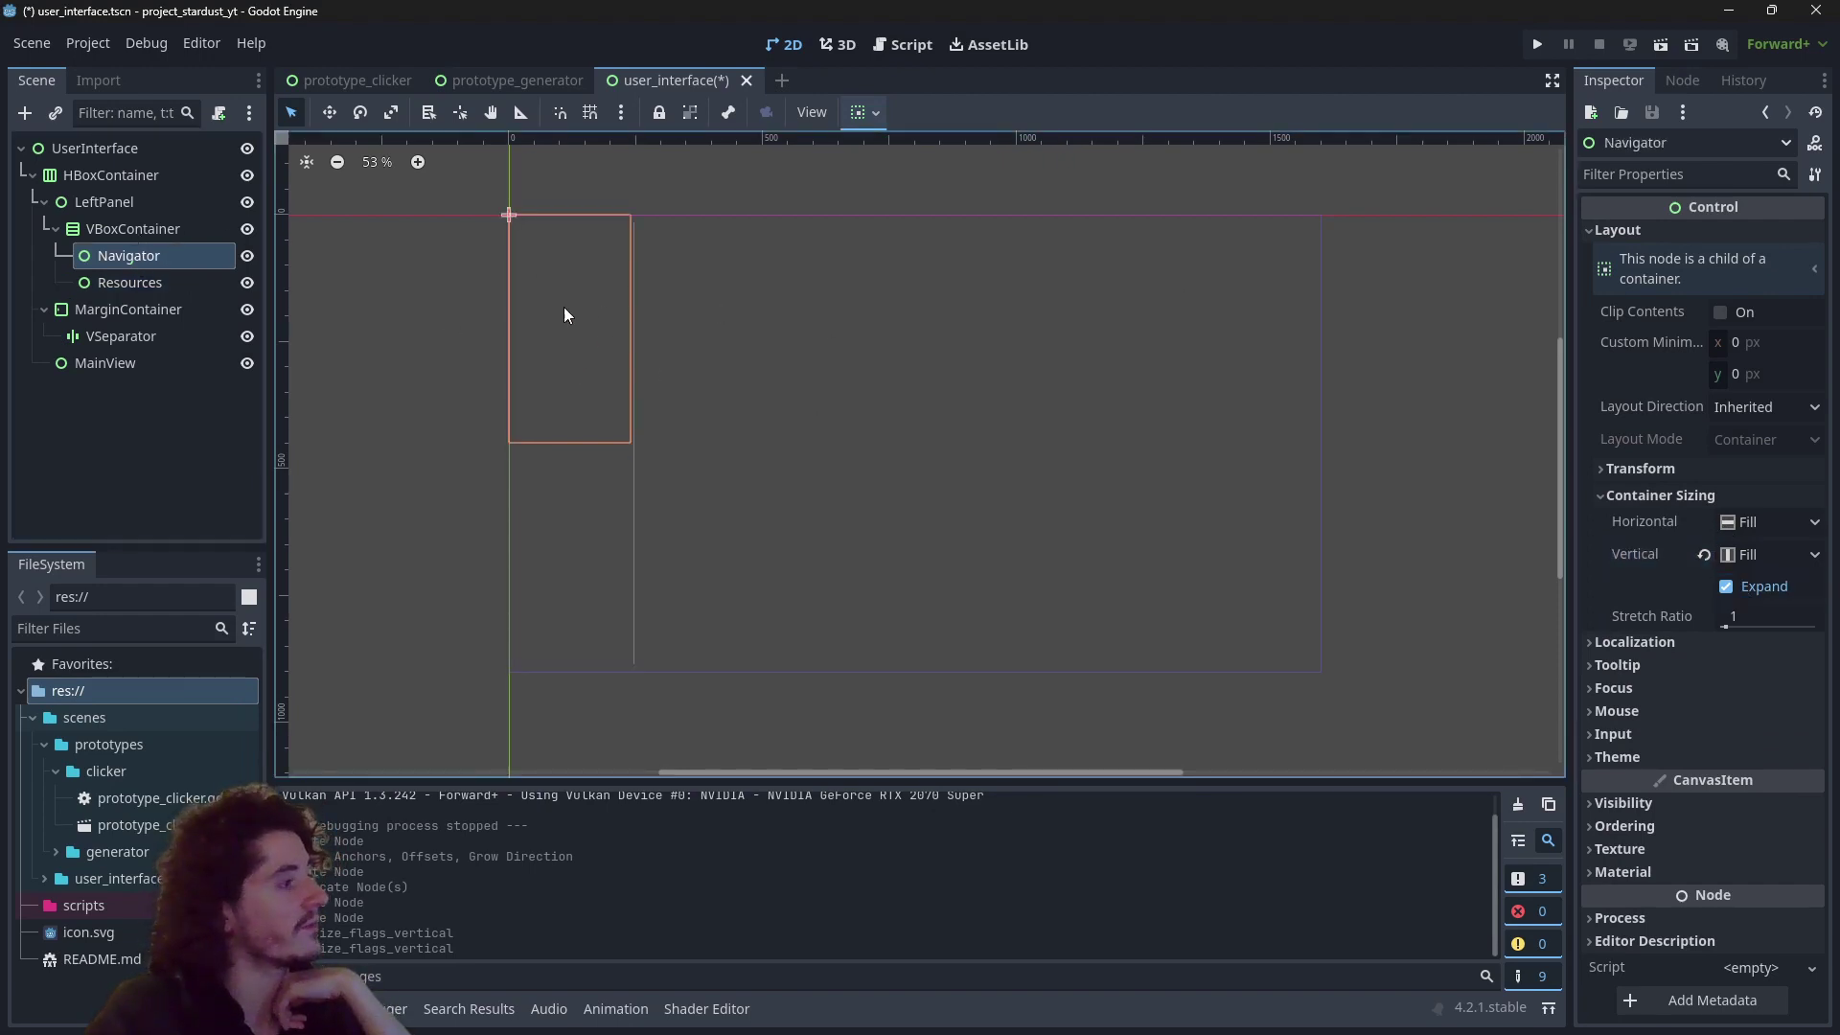
click(81, 280)
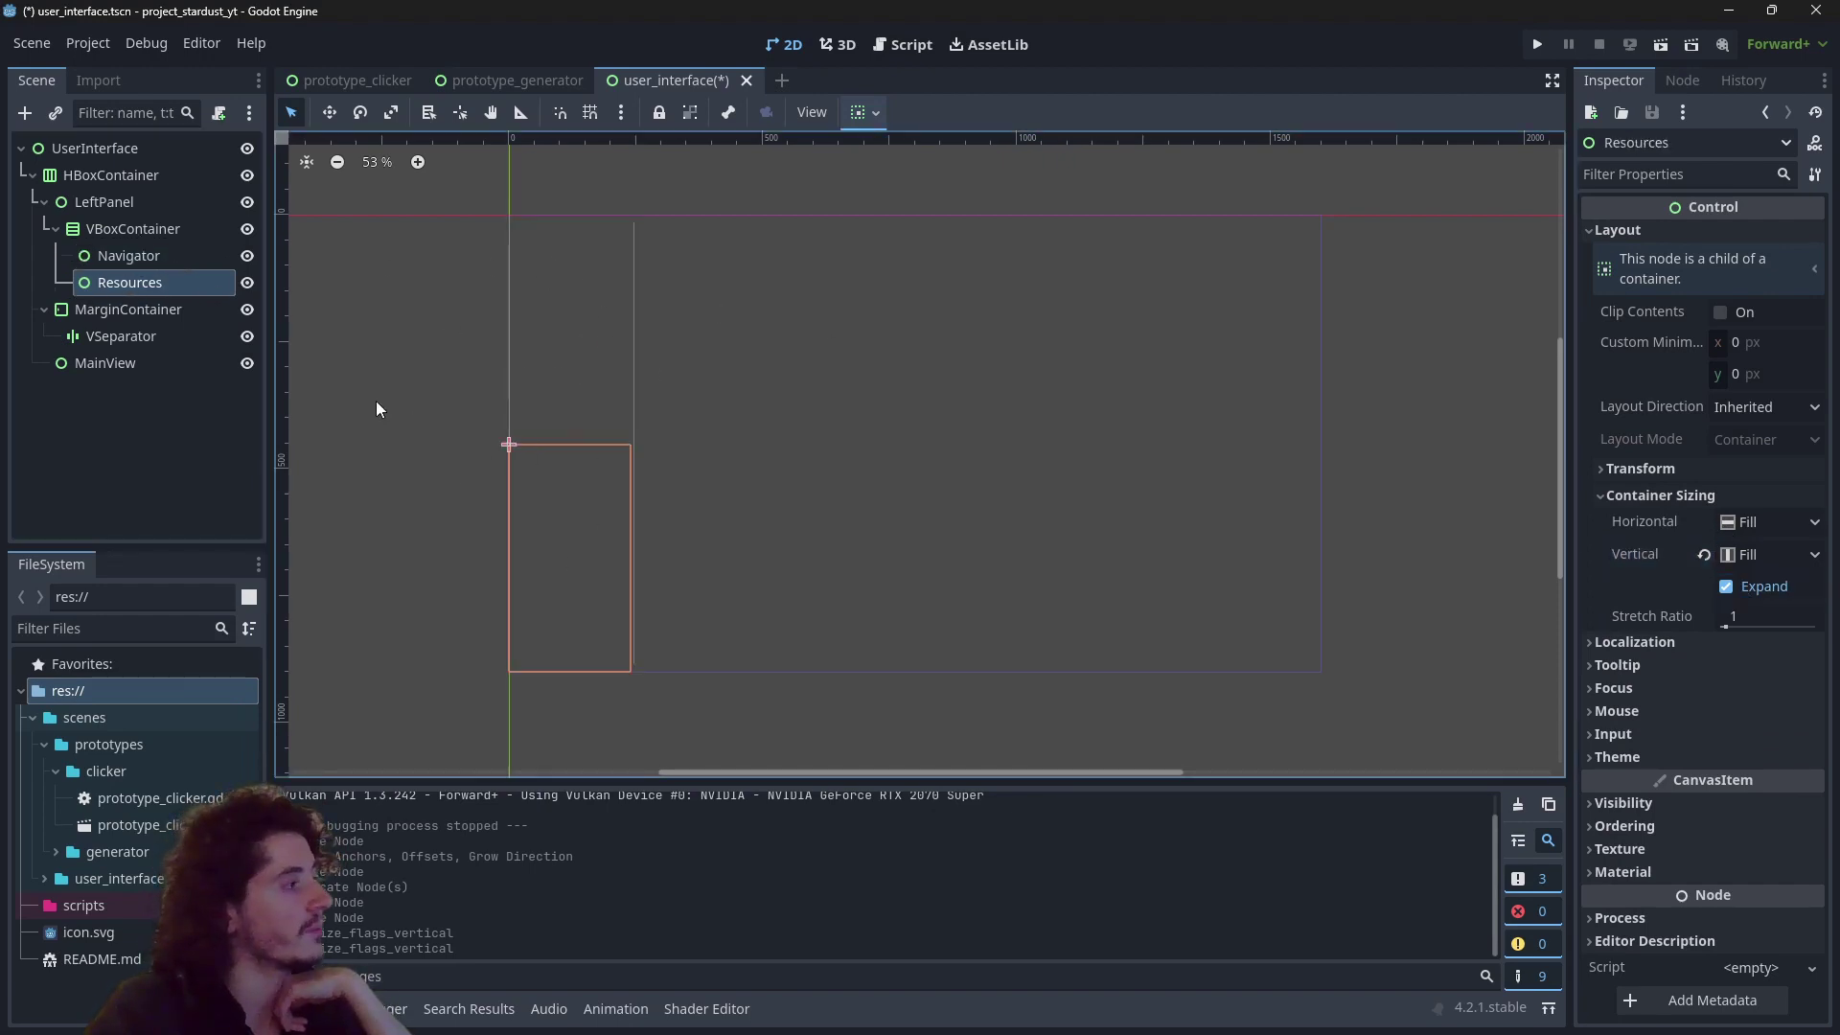
right_click(126, 228)
Step: Add a MarginContainer between Navigator and Resources with left and right margins of 16
click(248, 244)
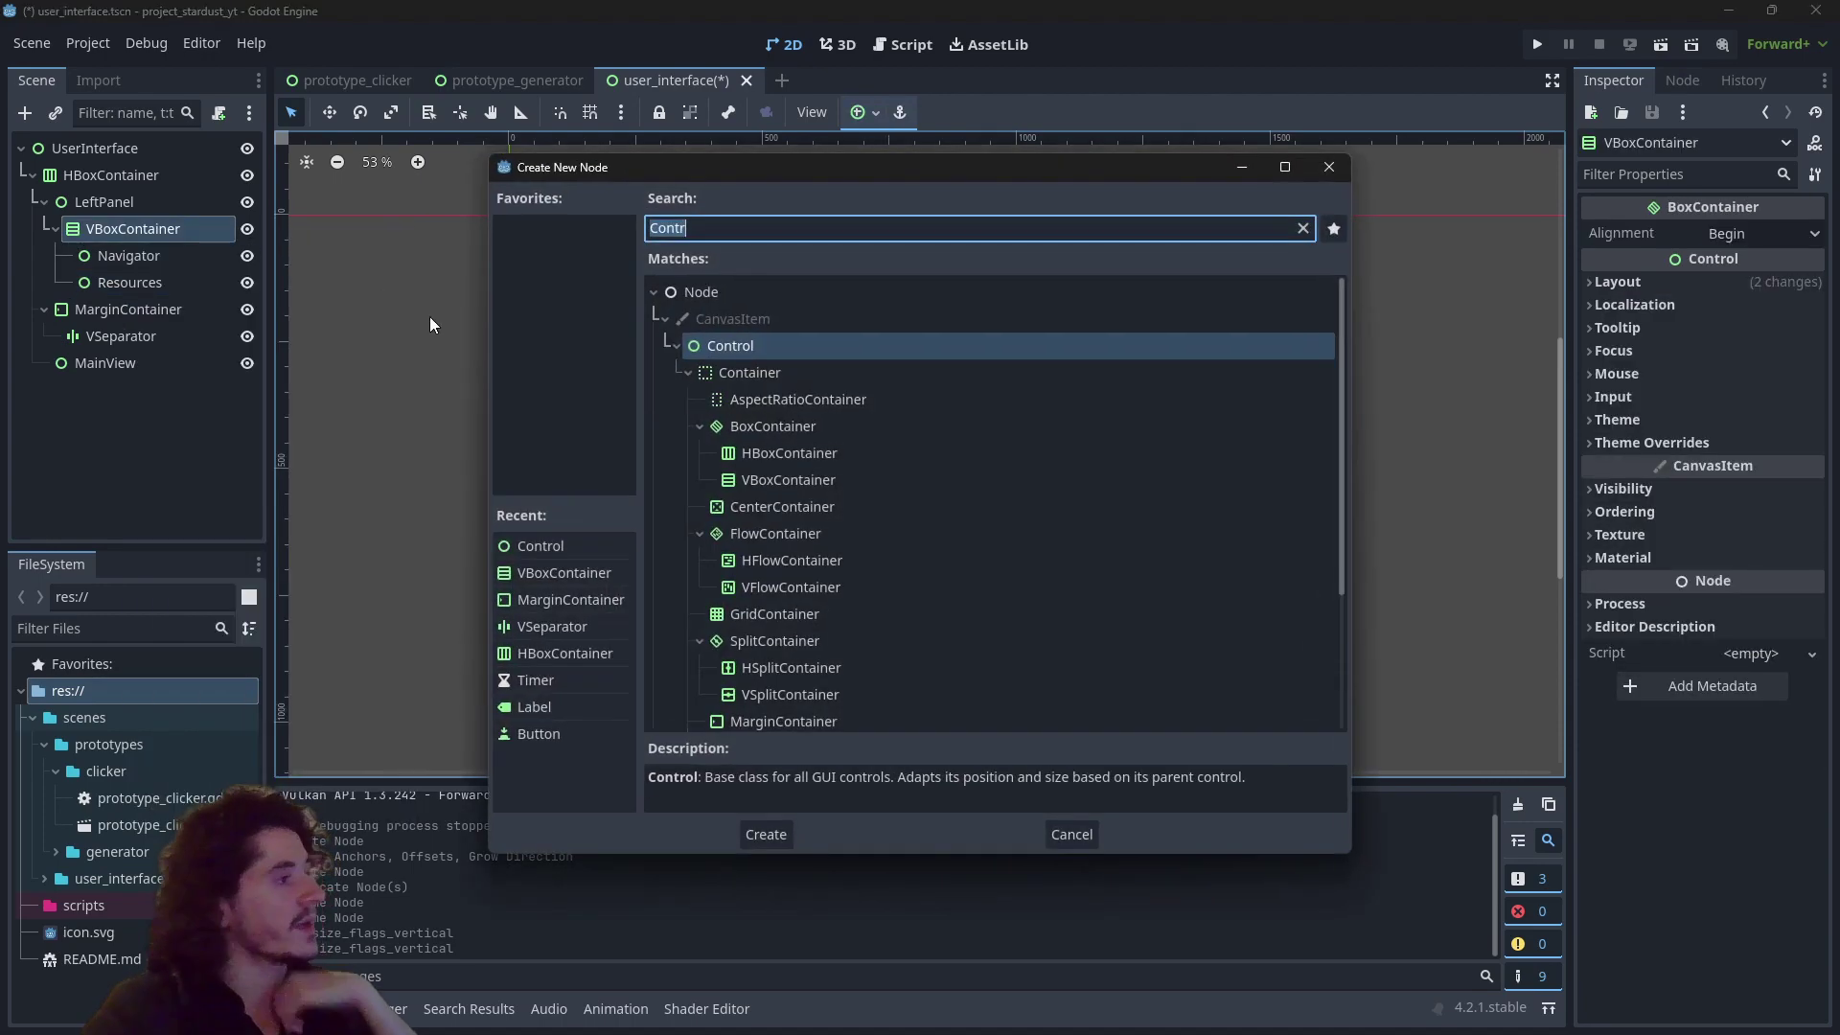
text(margin)
key(Return)
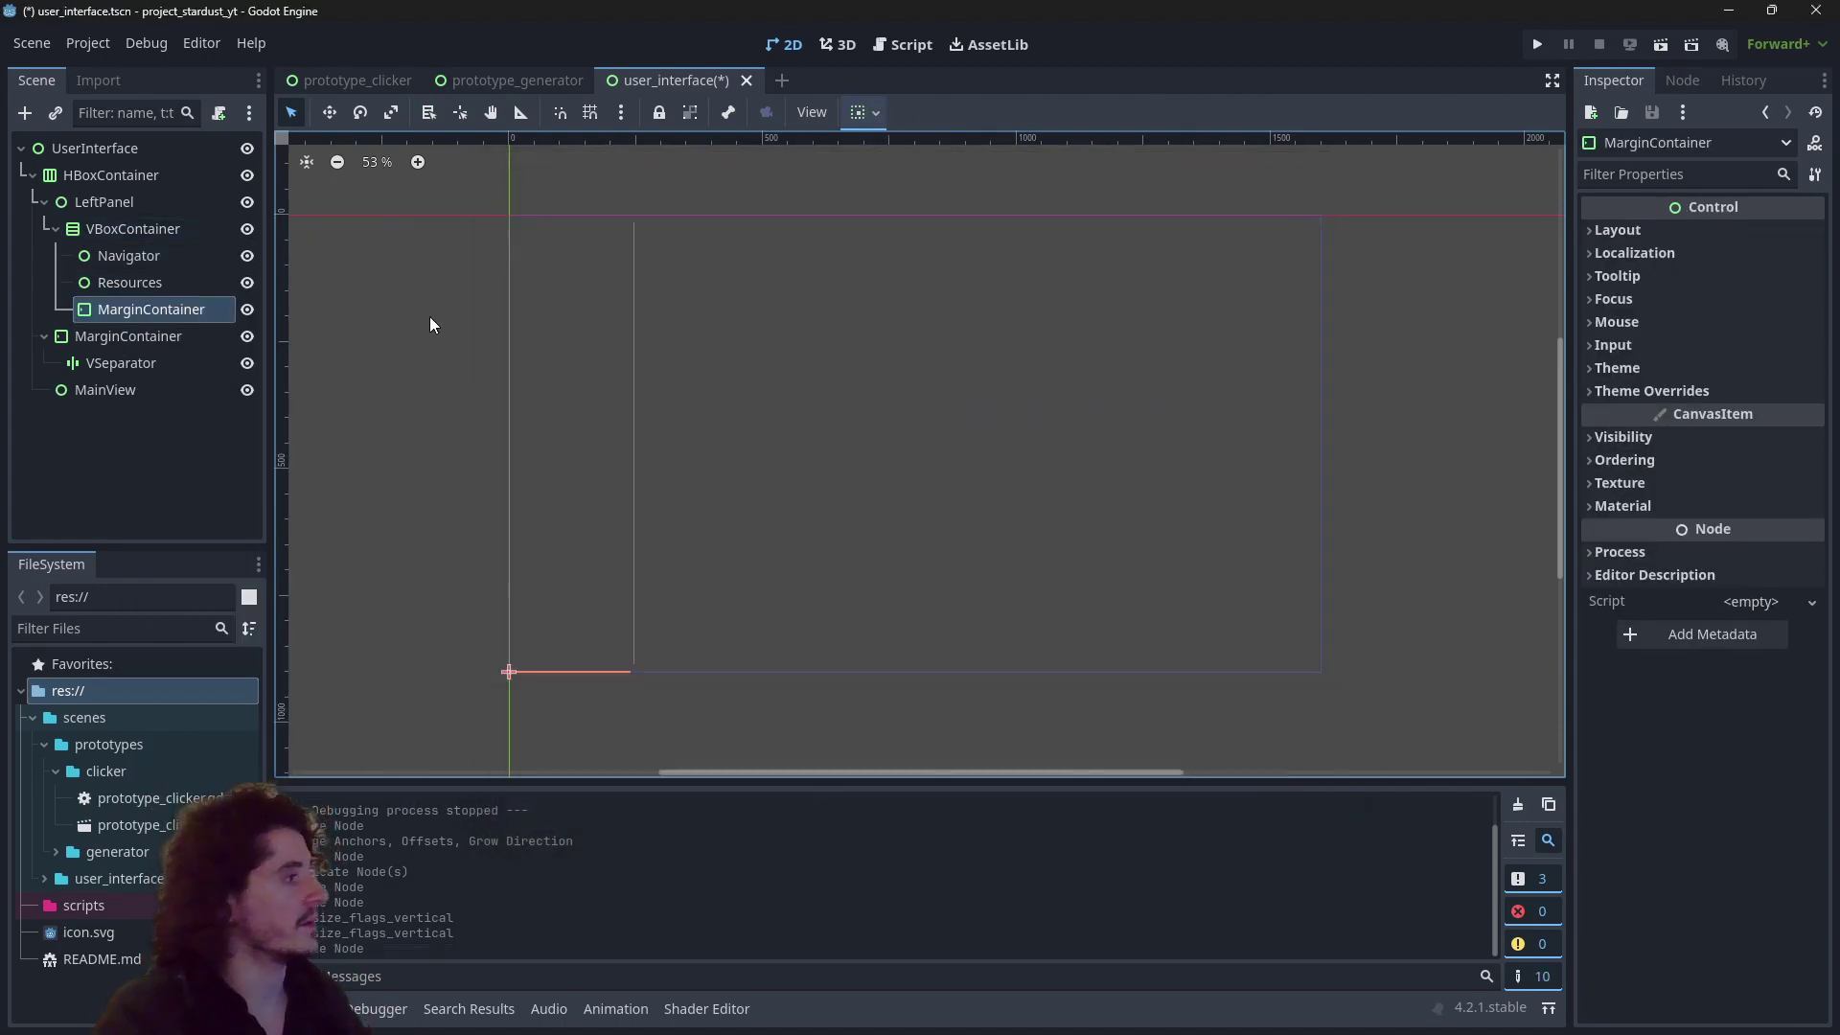
drag(127, 321, 145, 272)
double_click(146, 278)
key(Return)
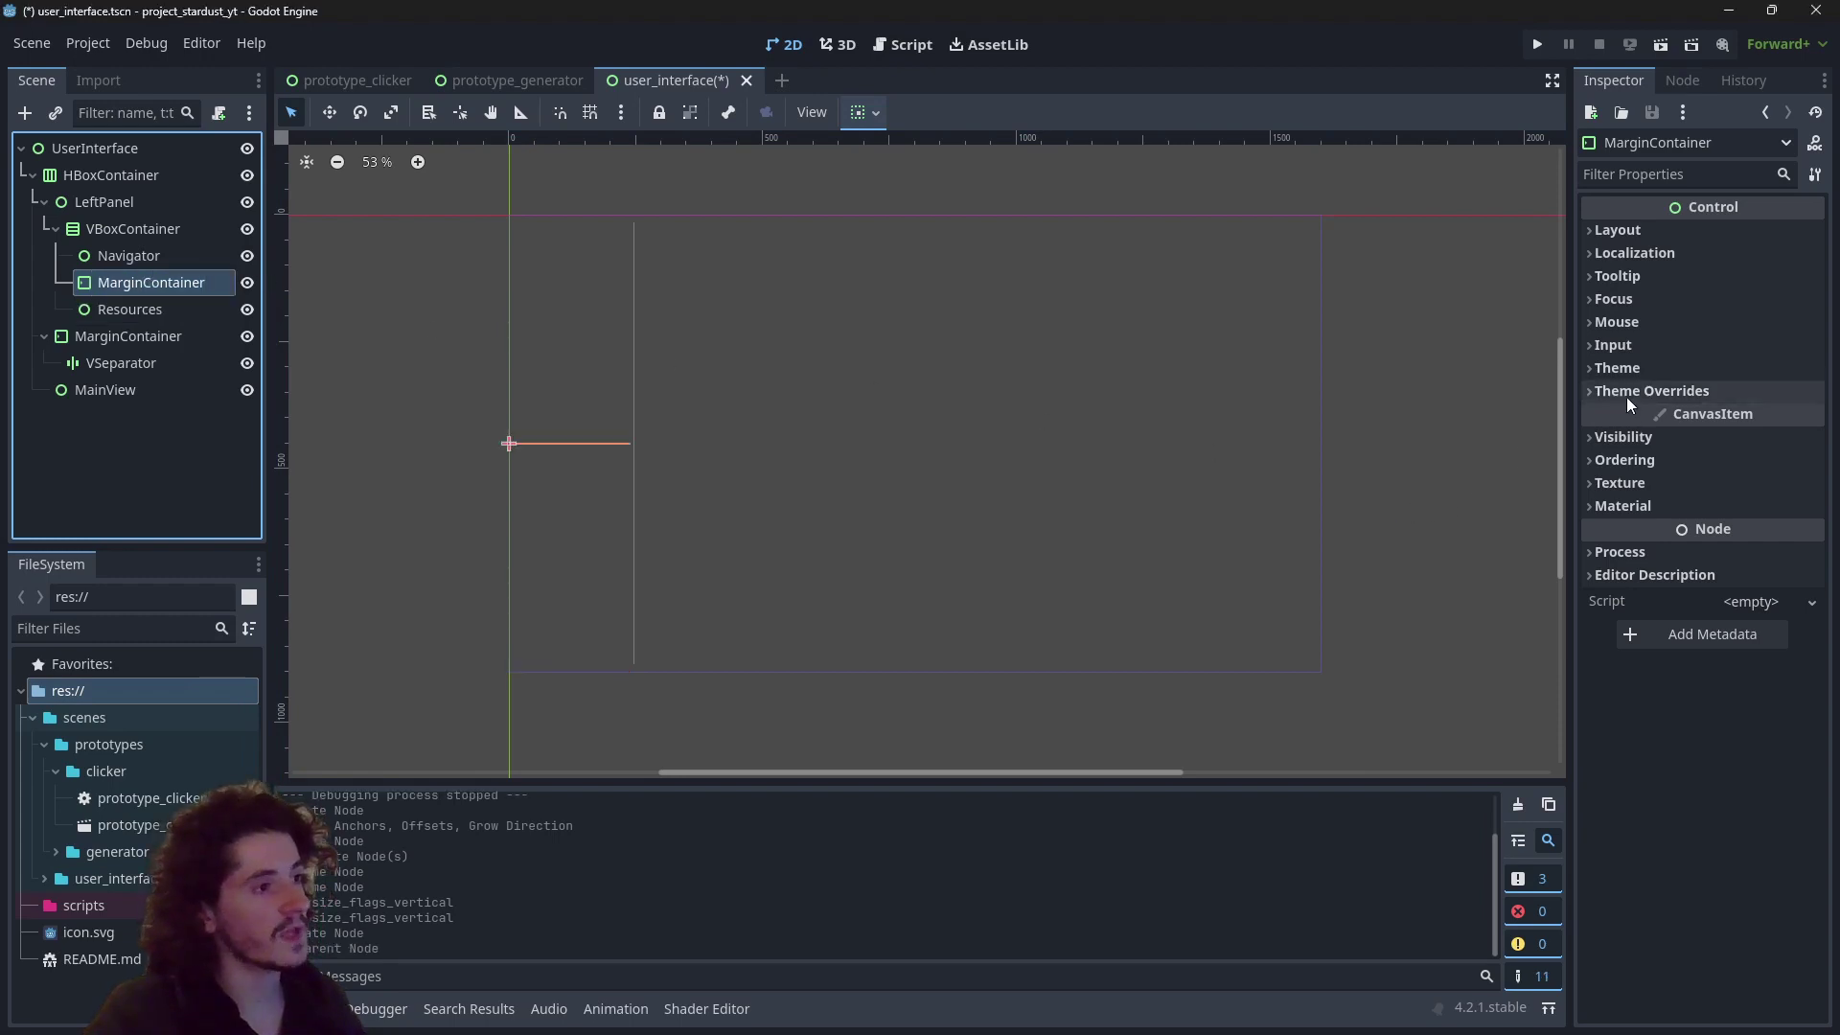
click(1629, 391)
click(1641, 414)
click(1770, 441)
text(196)
key(BackSpace)
key(BackSpace)
text(6)
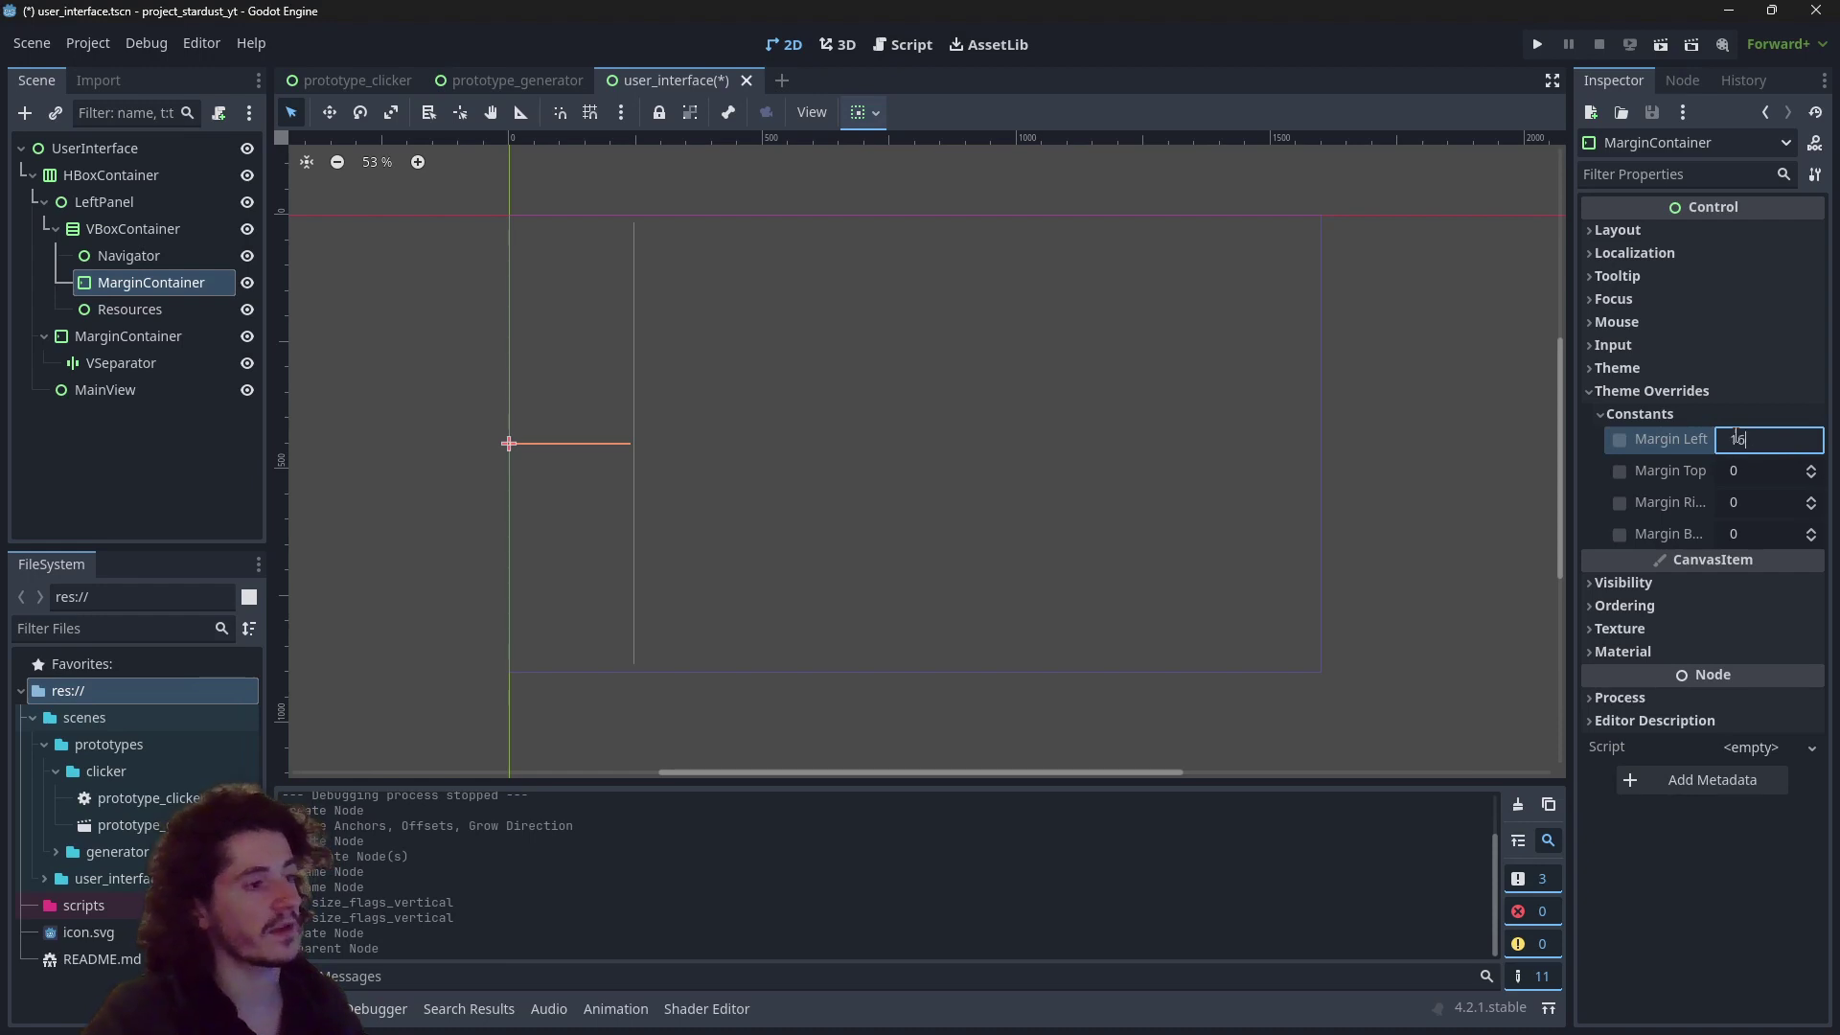
click(1762, 501)
text(16)
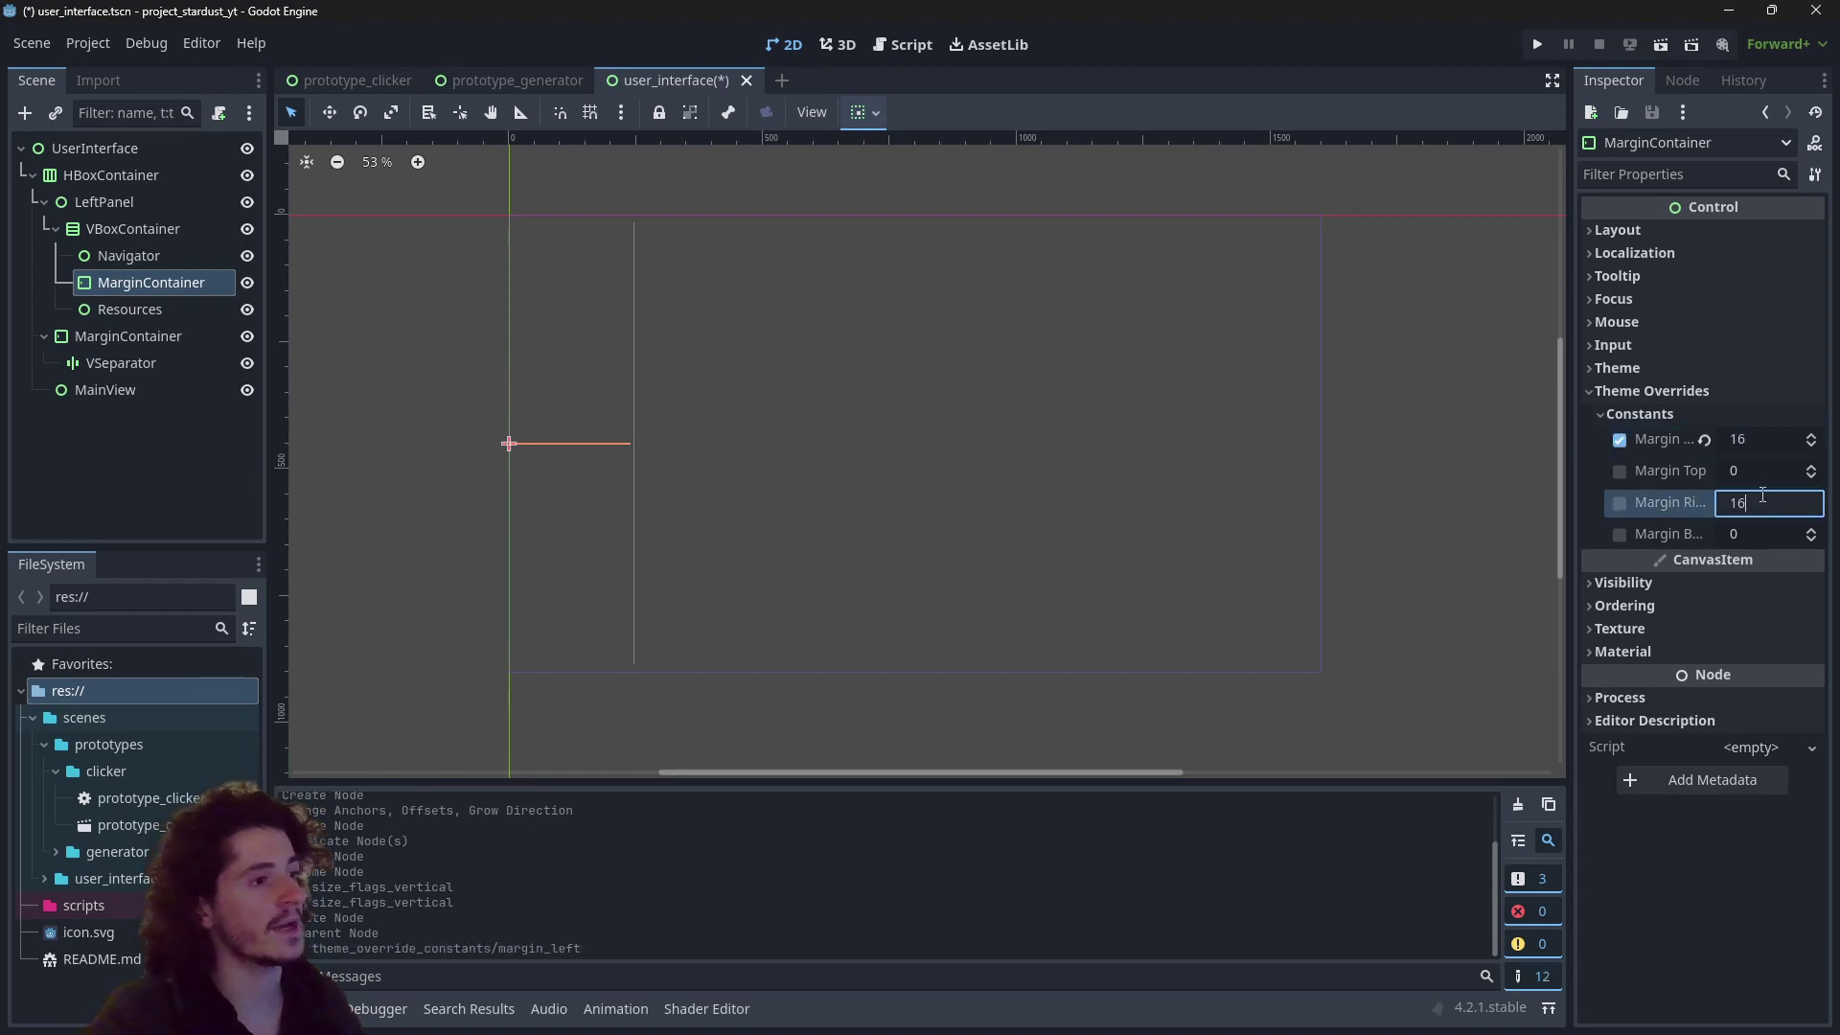
Step: Put an HSeparator inside the MarginContainer, then save, test-run and close the game
right_click(147, 280)
click(216, 291)
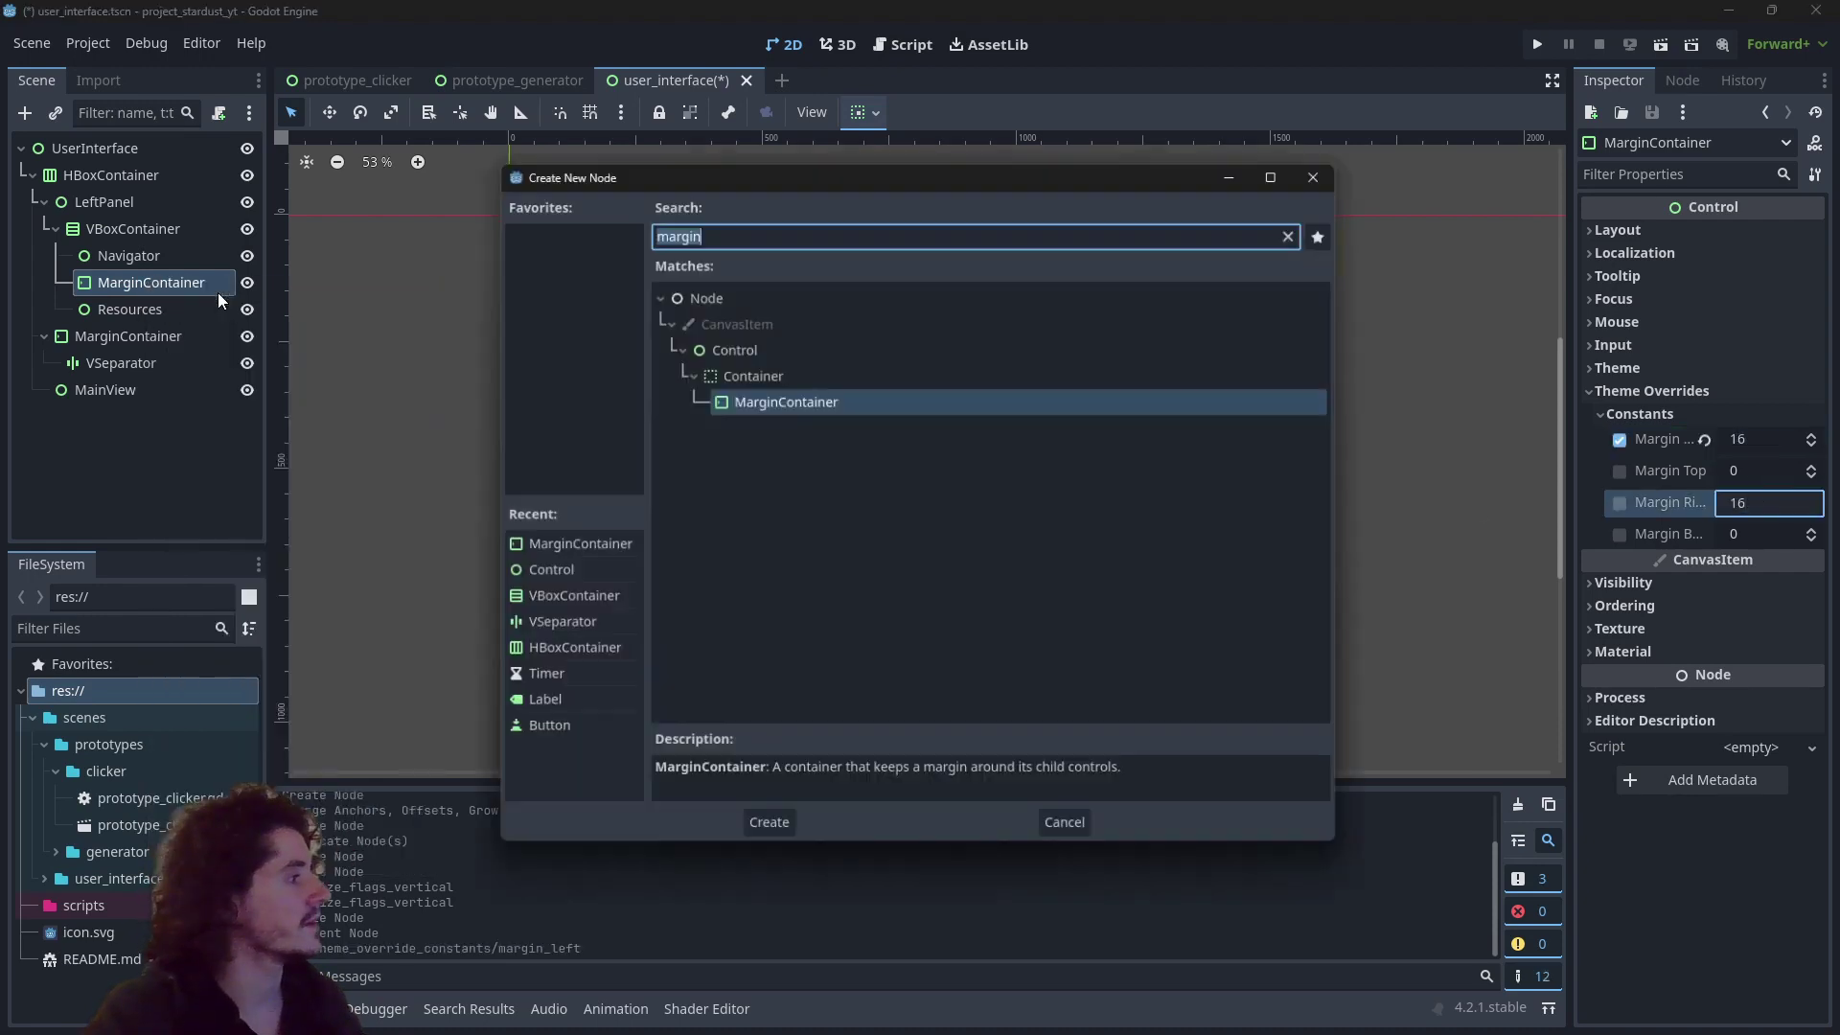
text(h)
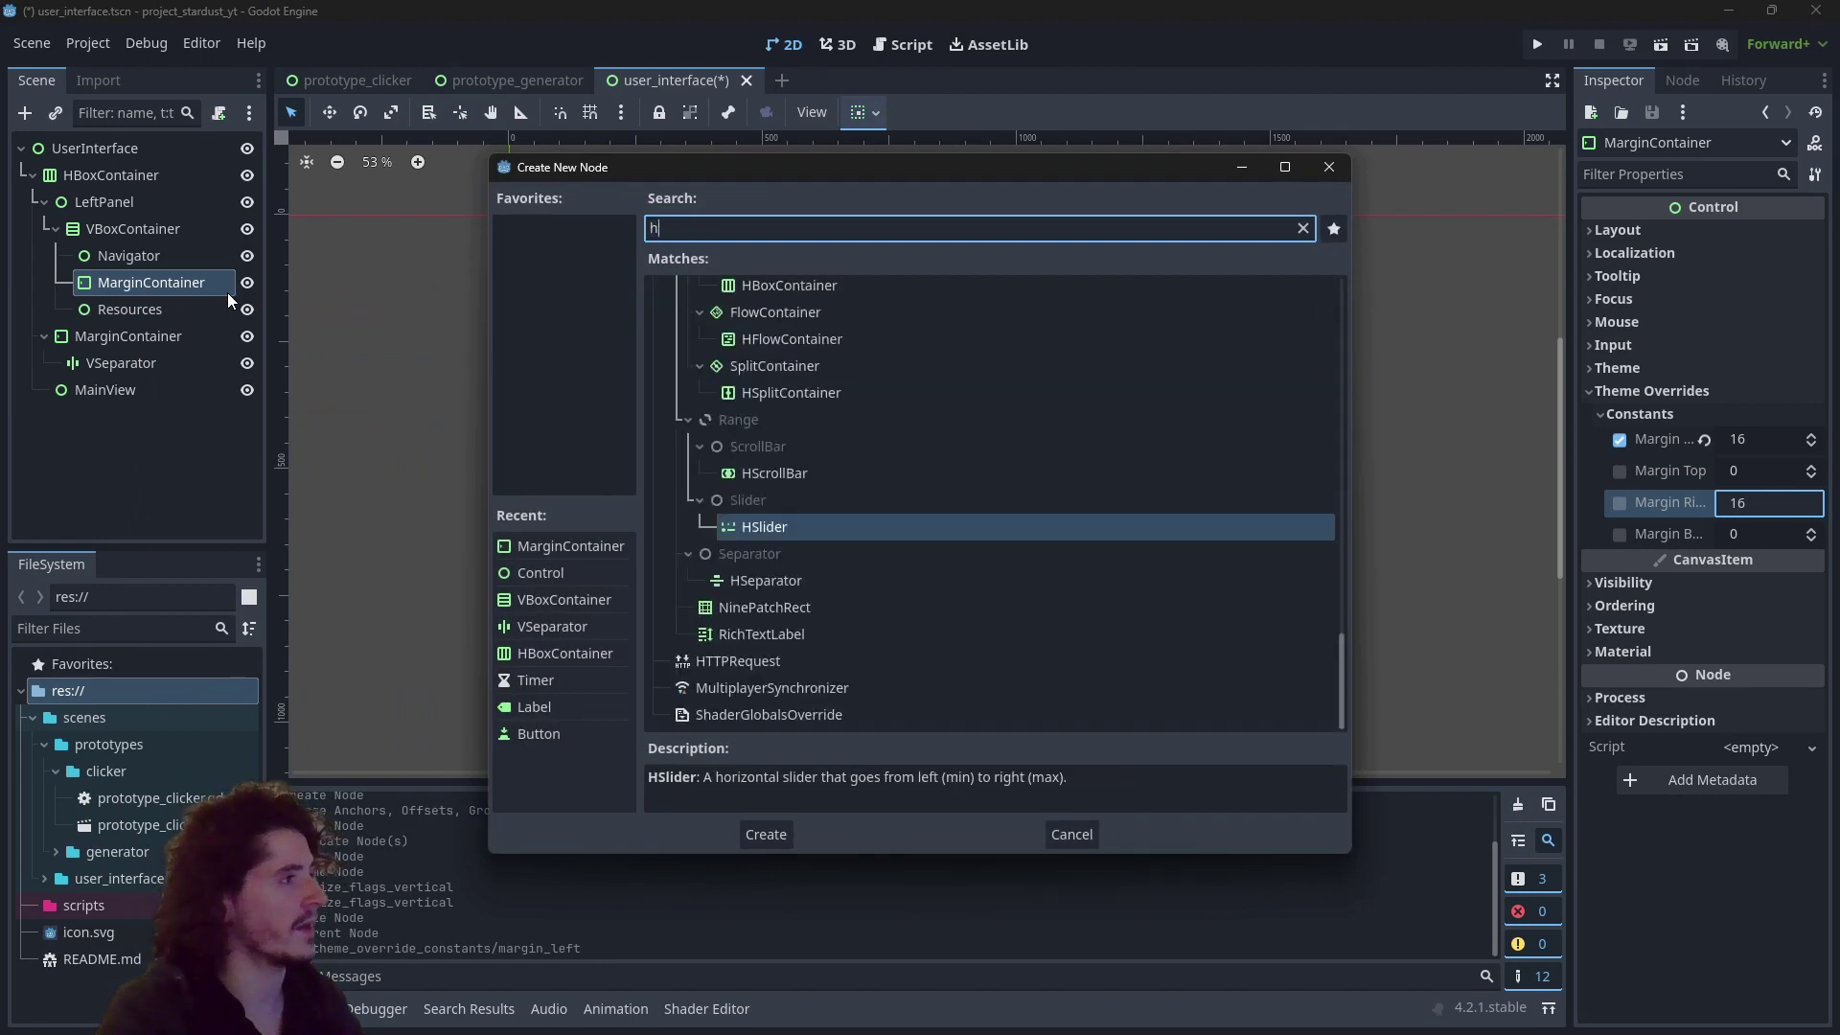
text(sep)
key(Return)
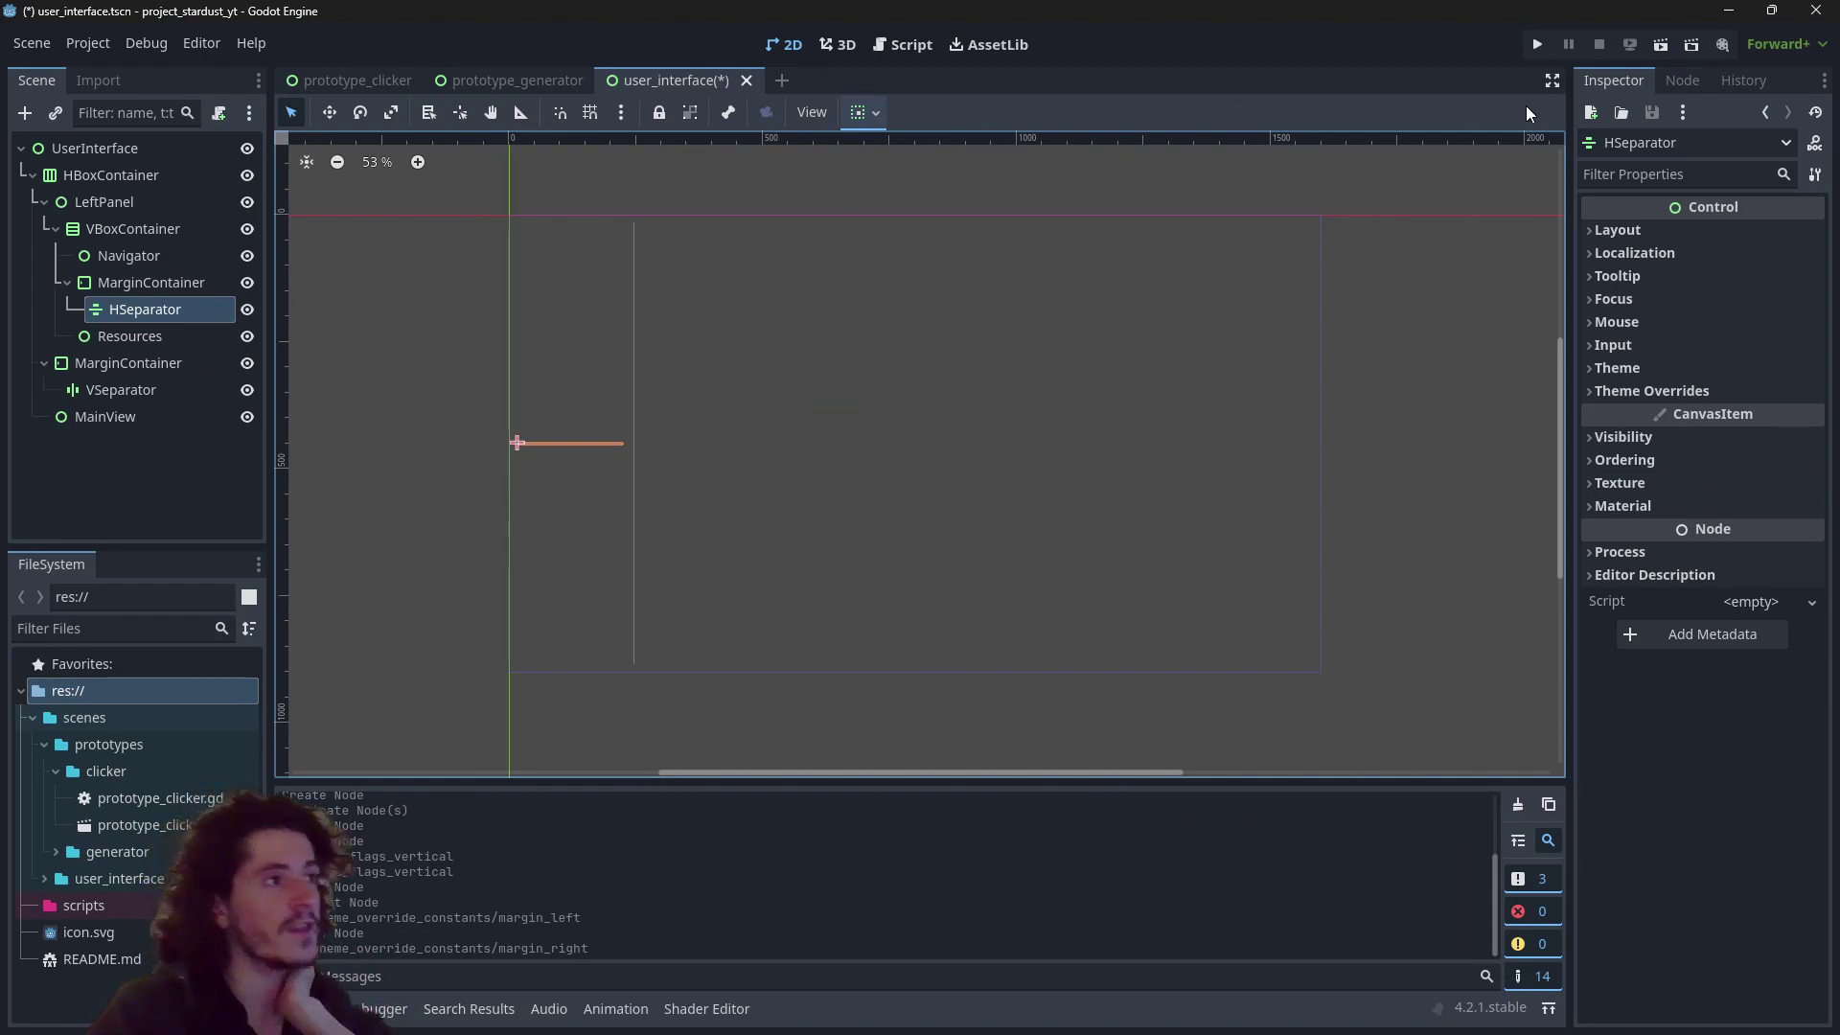
click(1661, 45)
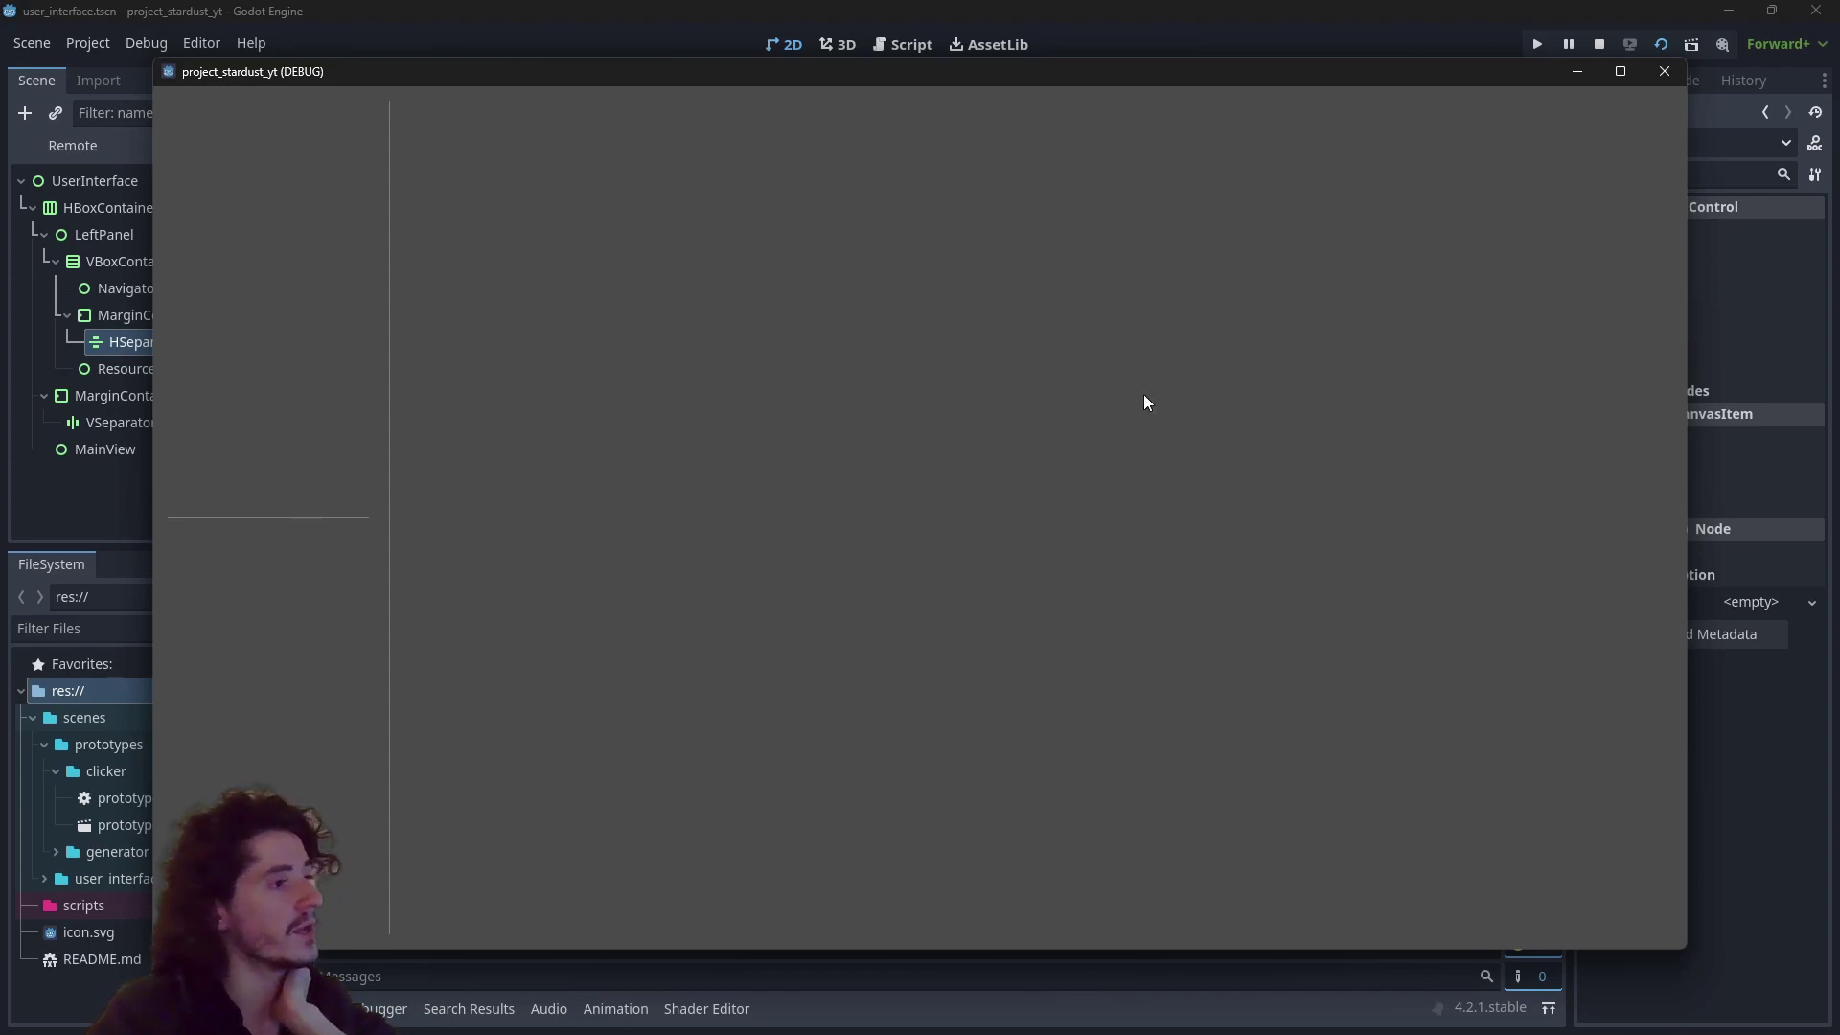
click(1666, 72)
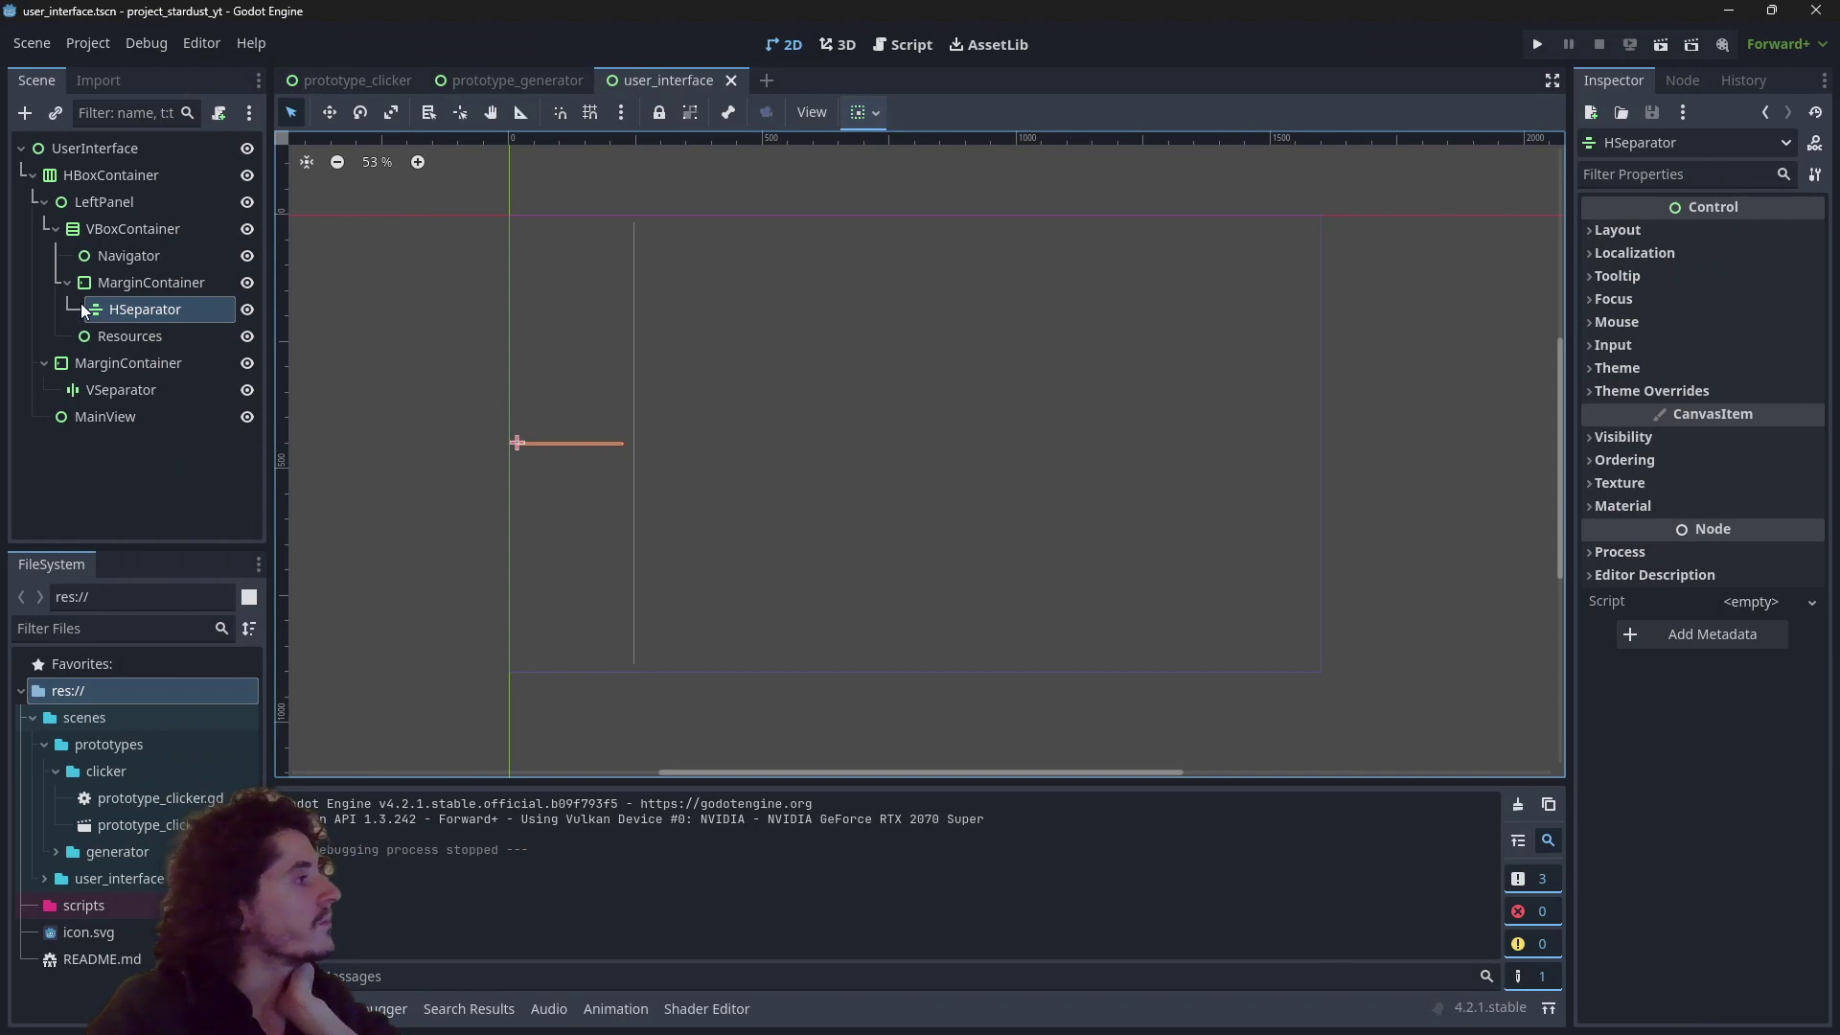
Step: Add a VBoxContainer under Navigator stretched with the Full Rect anchor preset
right_click(119, 256)
click(233, 276)
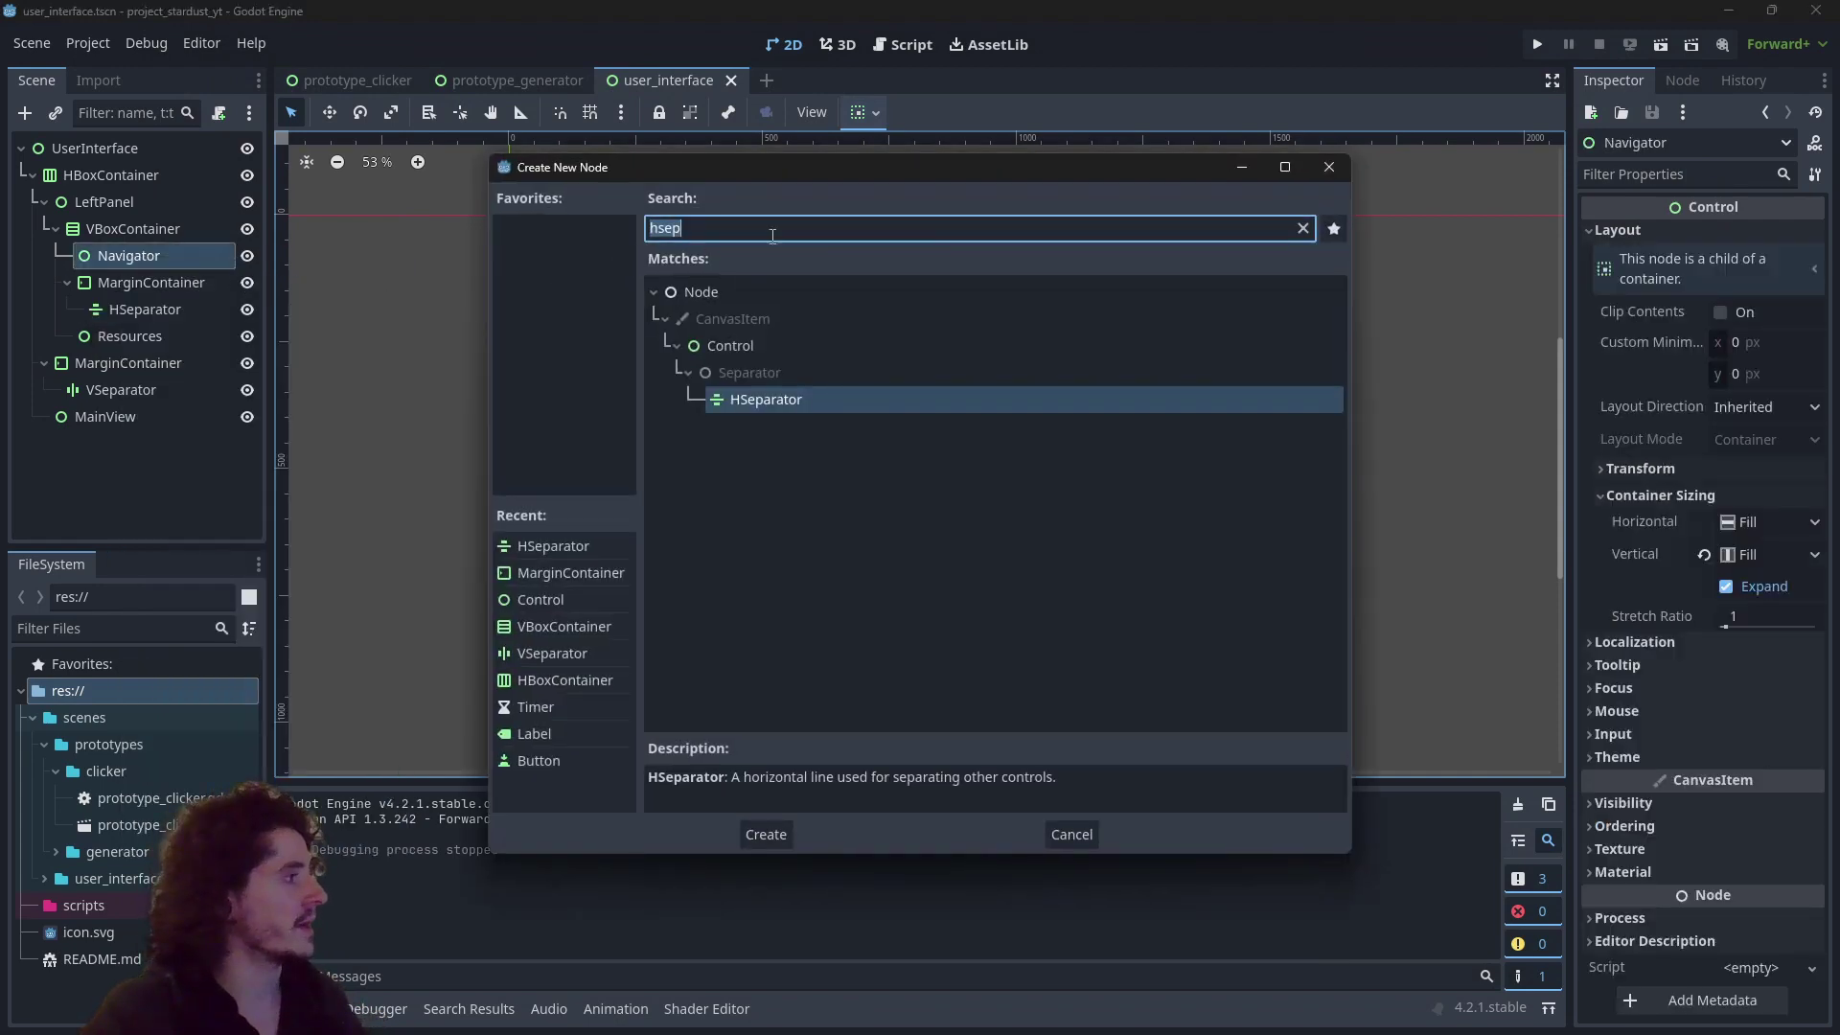
click(1330, 167)
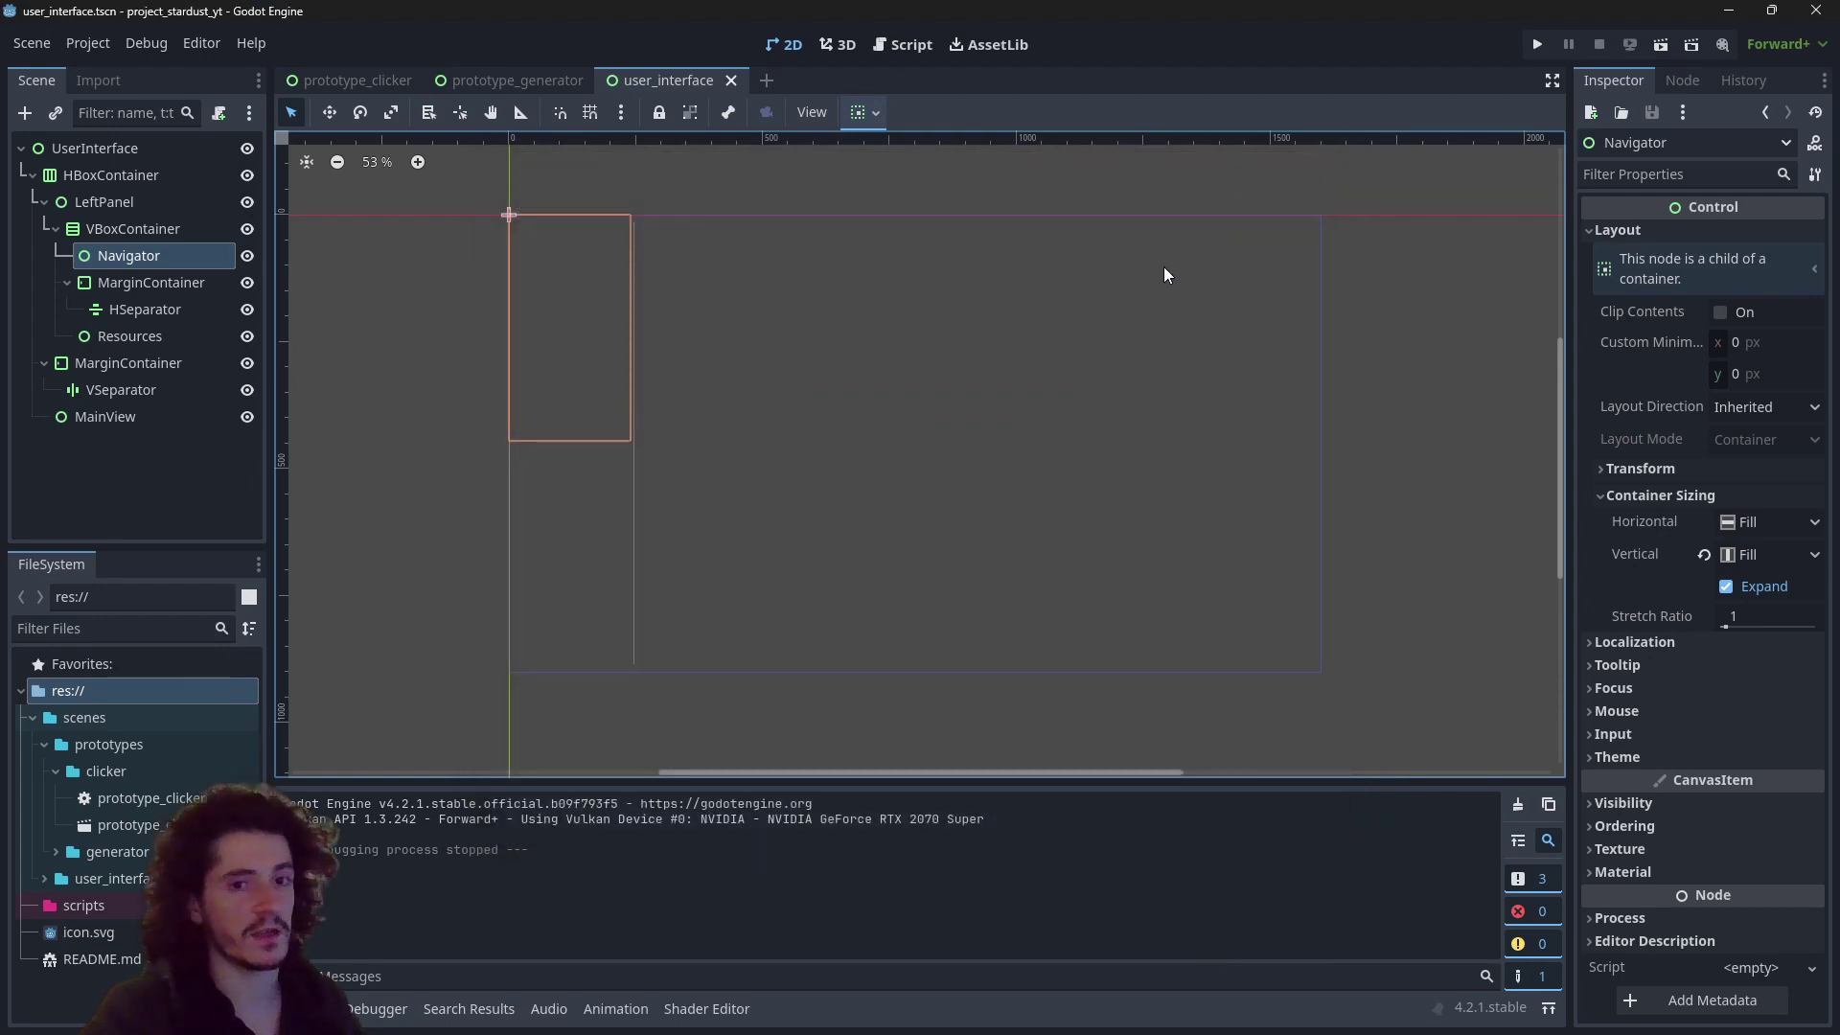
right_click(124, 261)
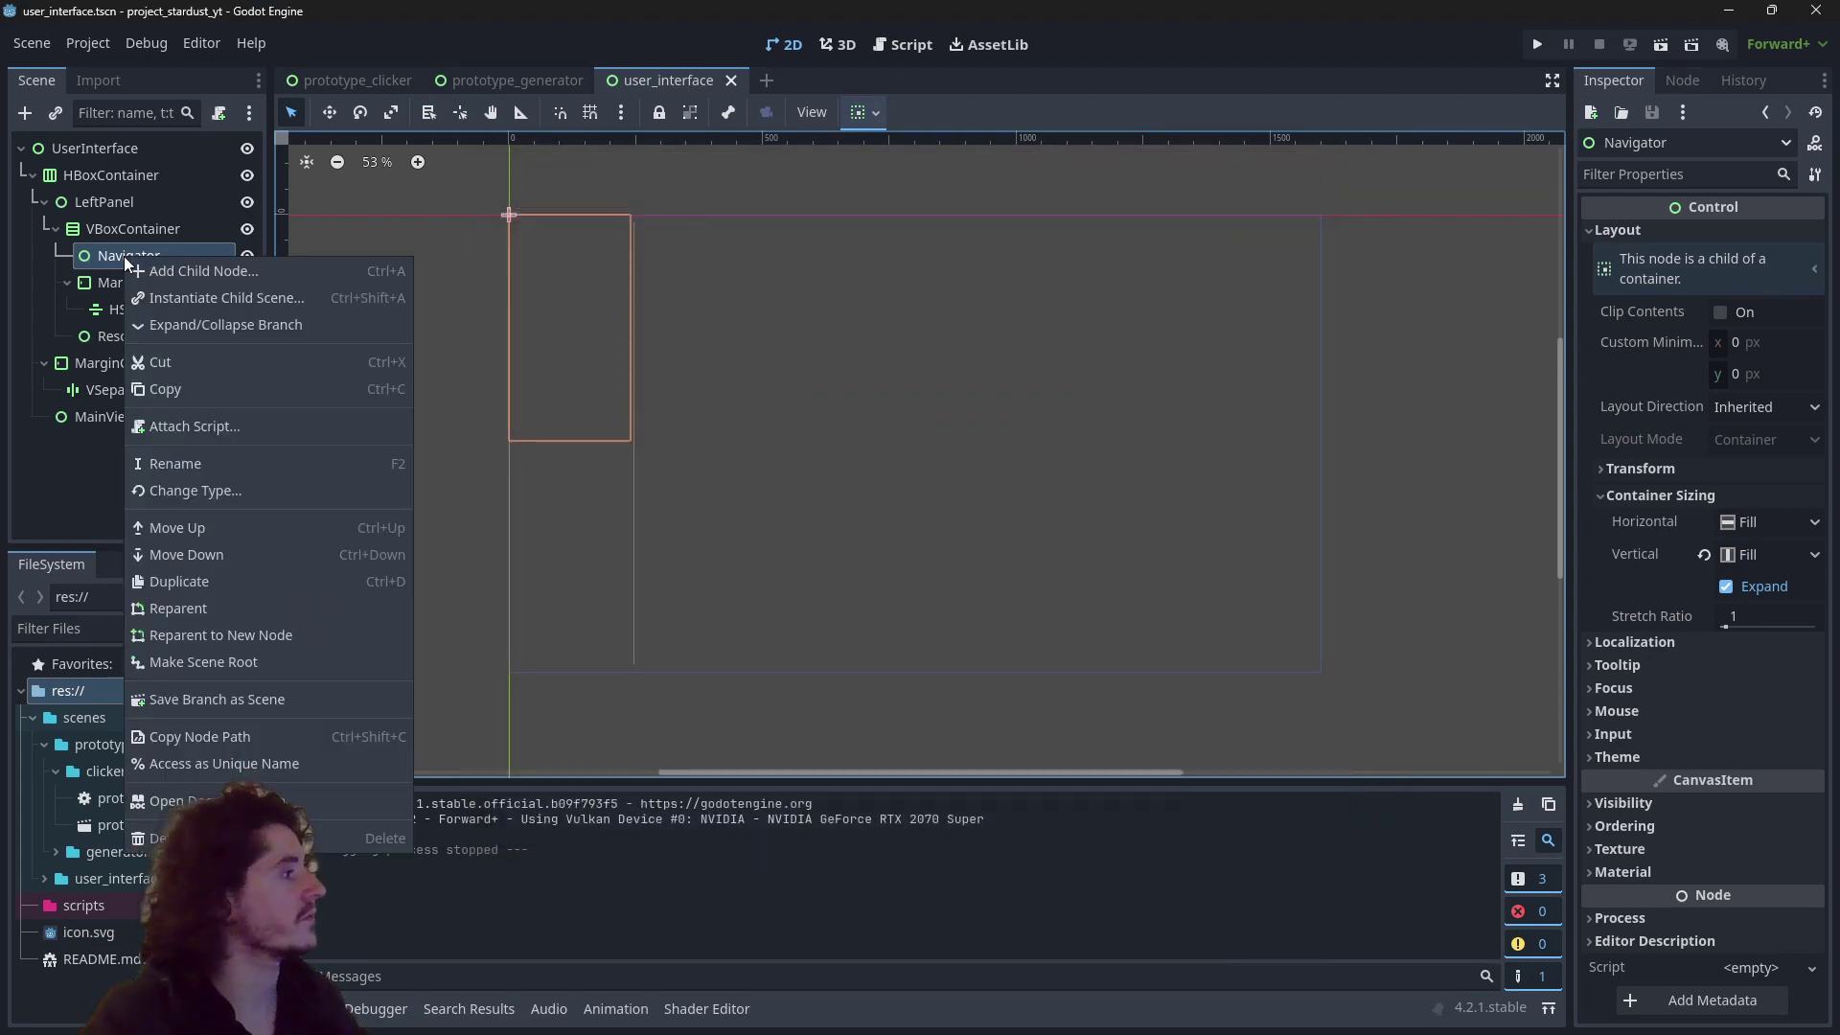
click(225, 272)
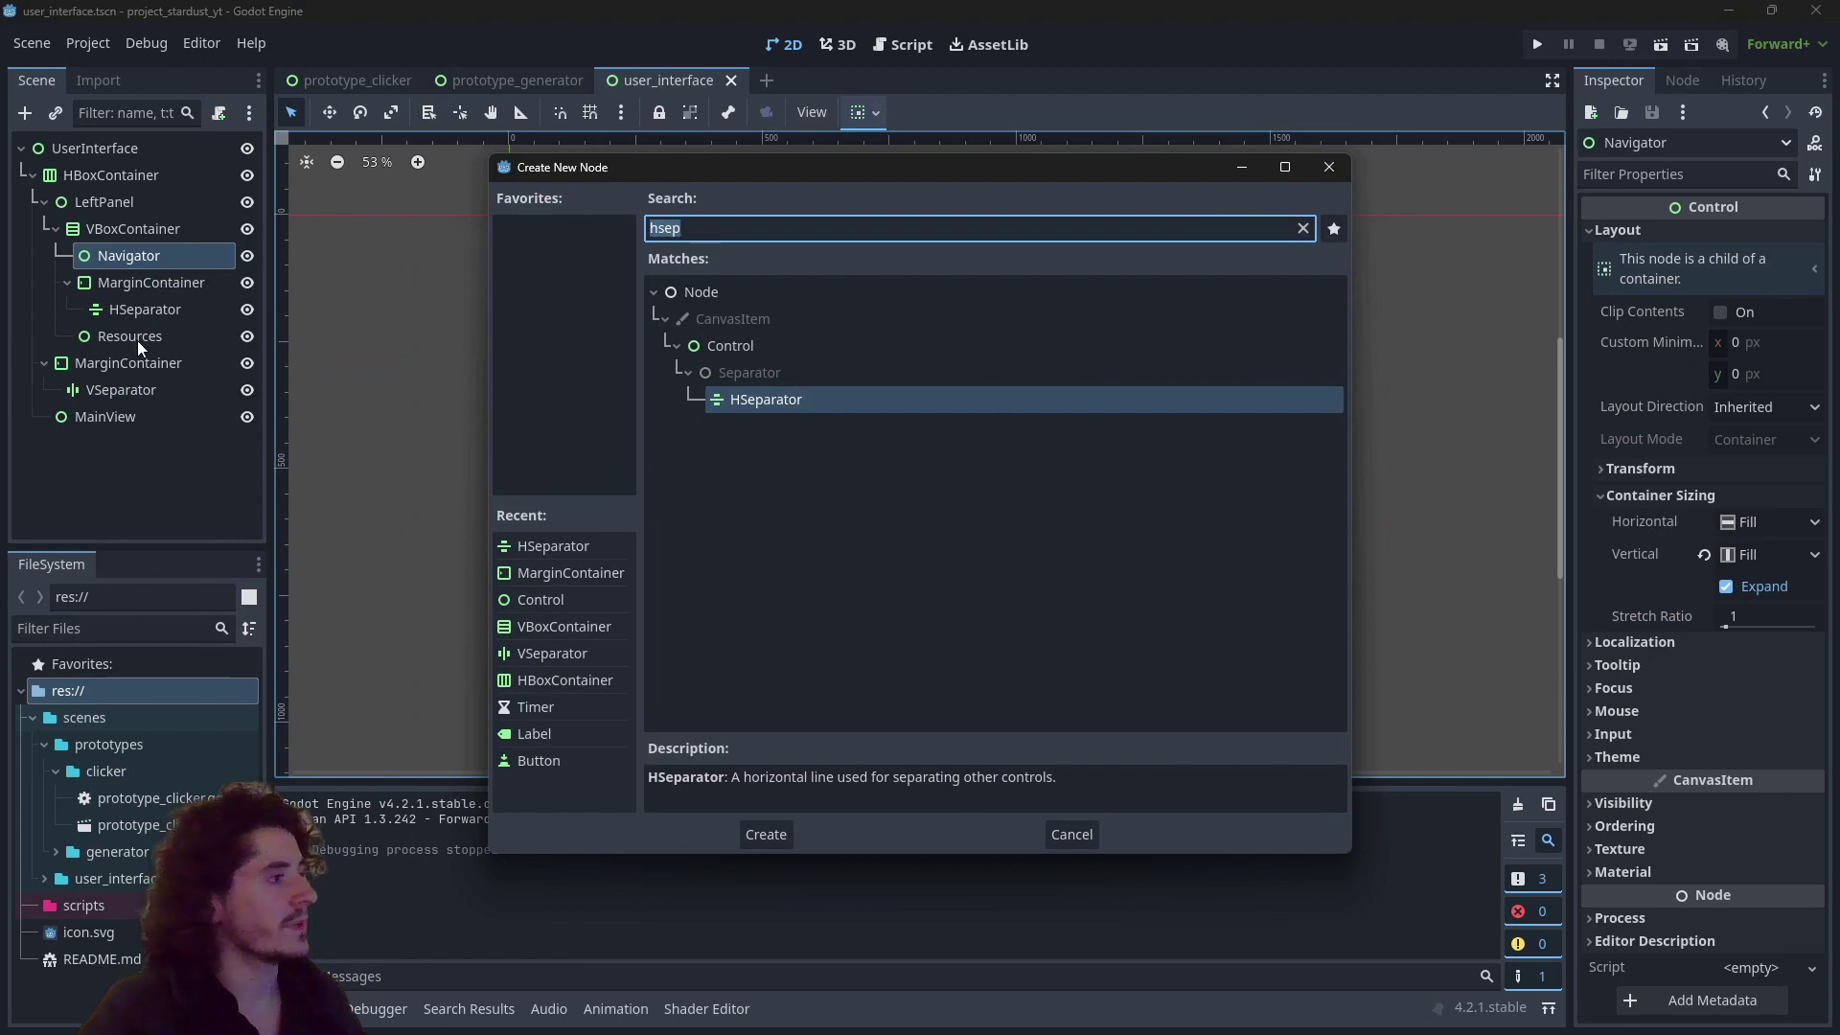
text(vbox)
key(Return)
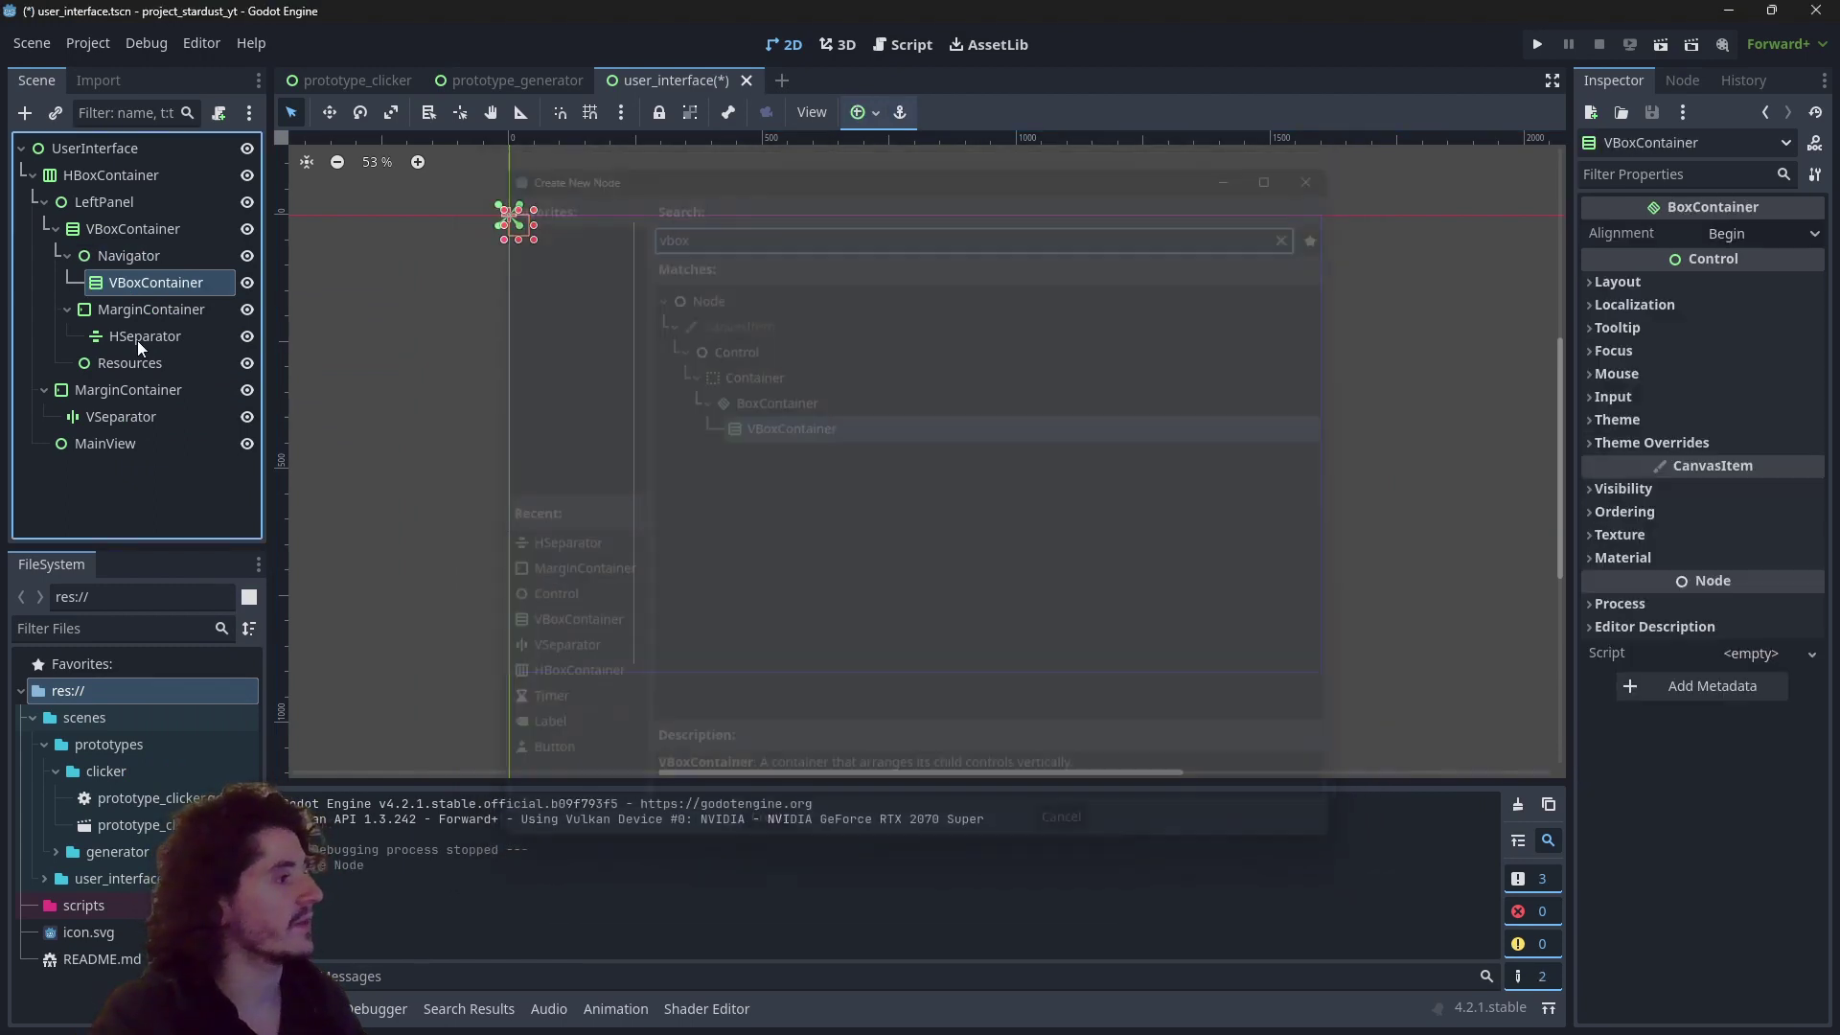
click(864, 107)
click(969, 281)
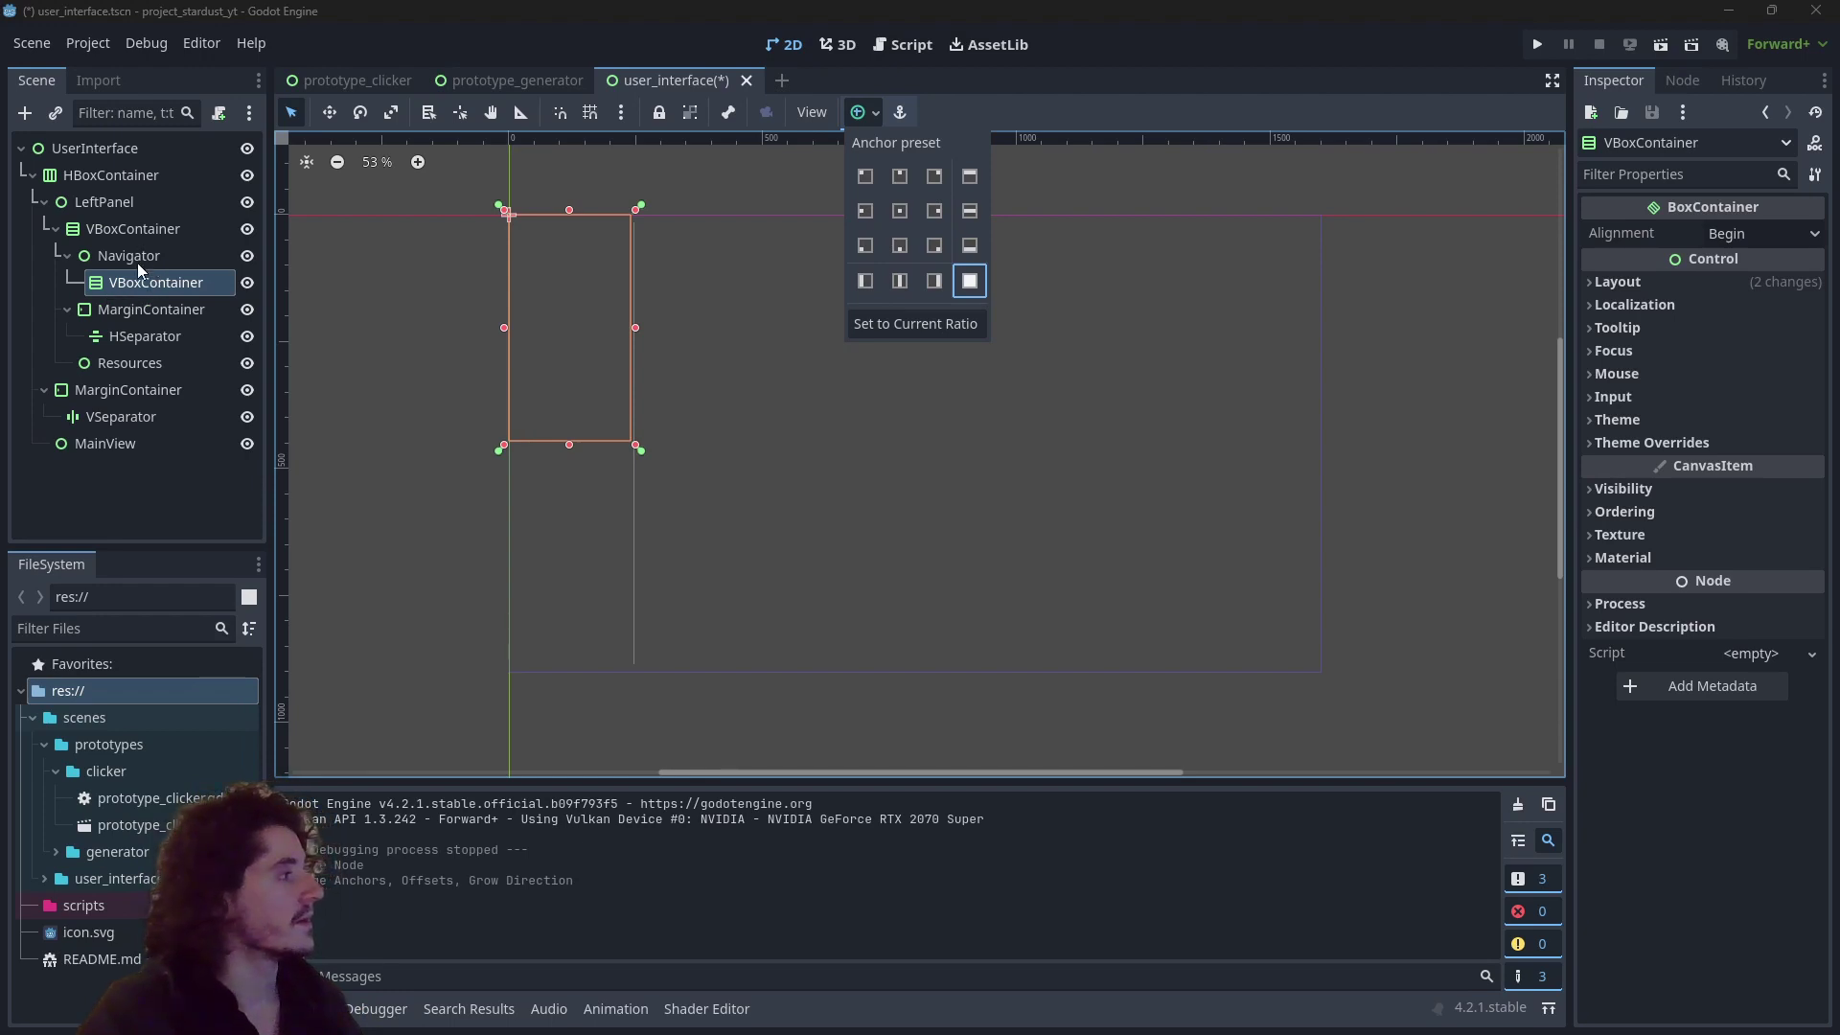
click(159, 283)
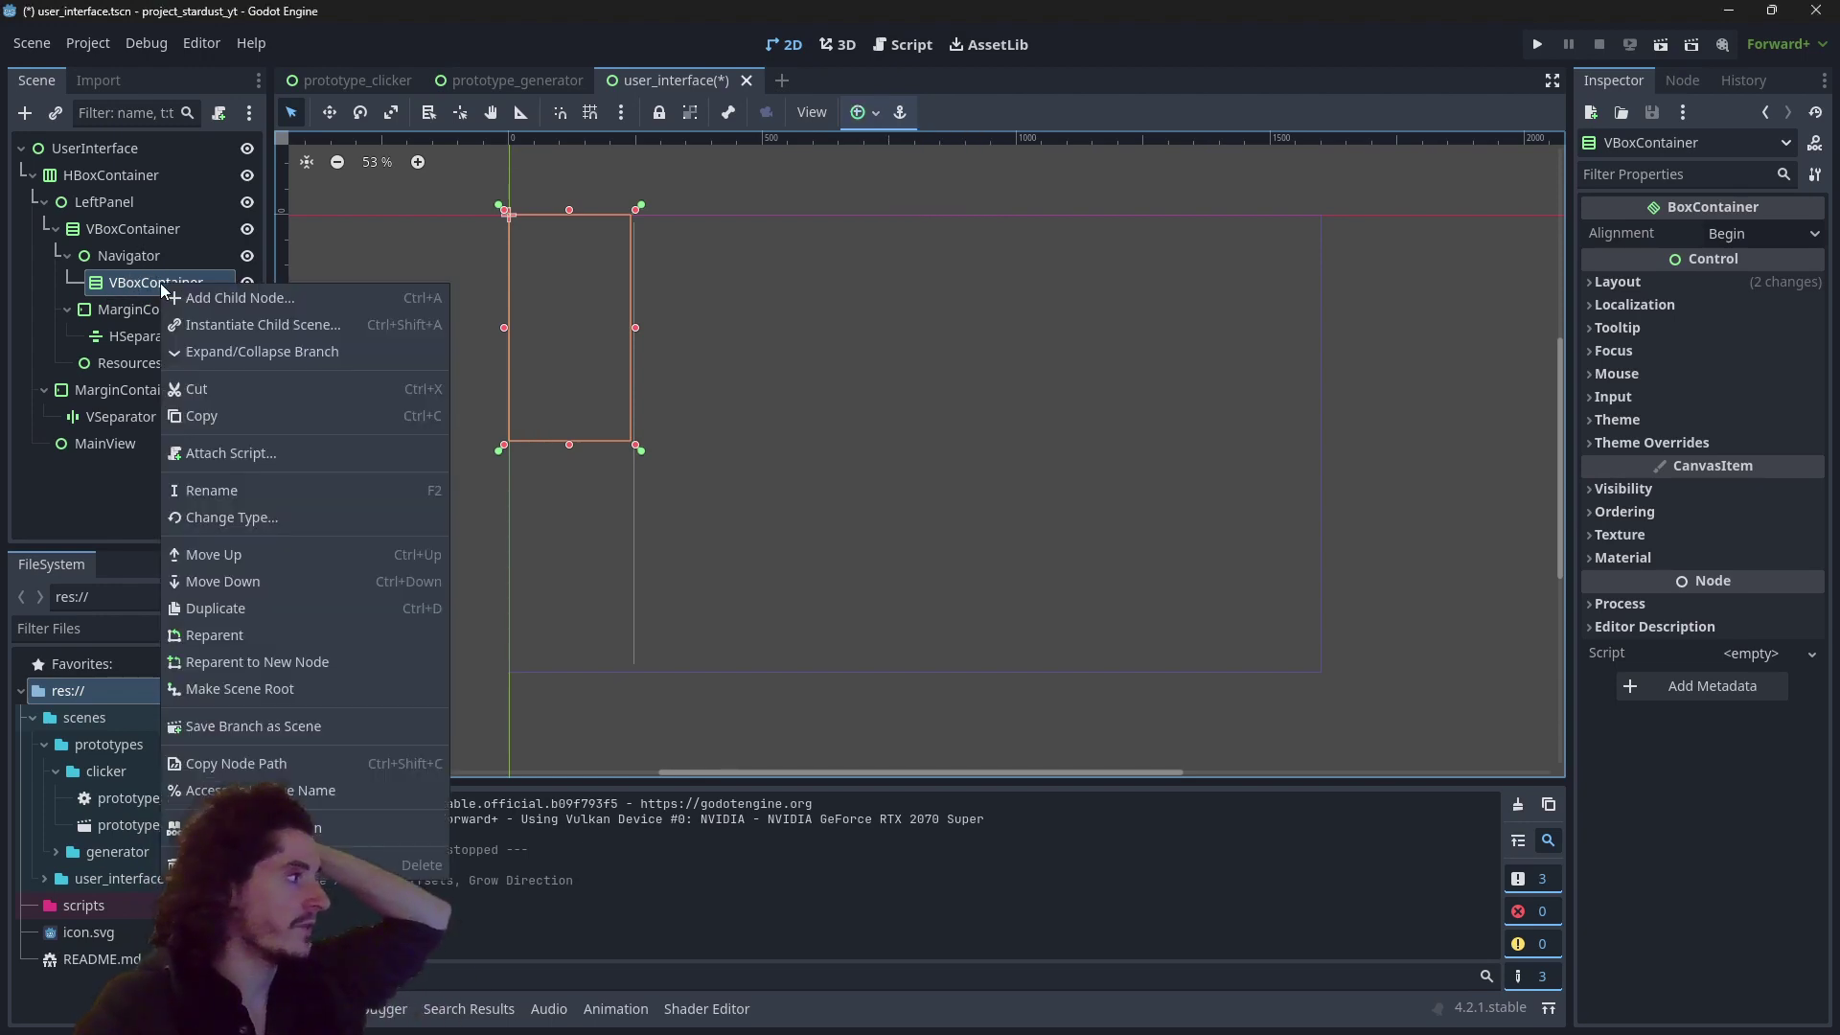
Step: Add a LinkButton to that VBoxContainer with the text 'Prototype Generator'
right_click(159, 283)
click(234, 299)
text(link)
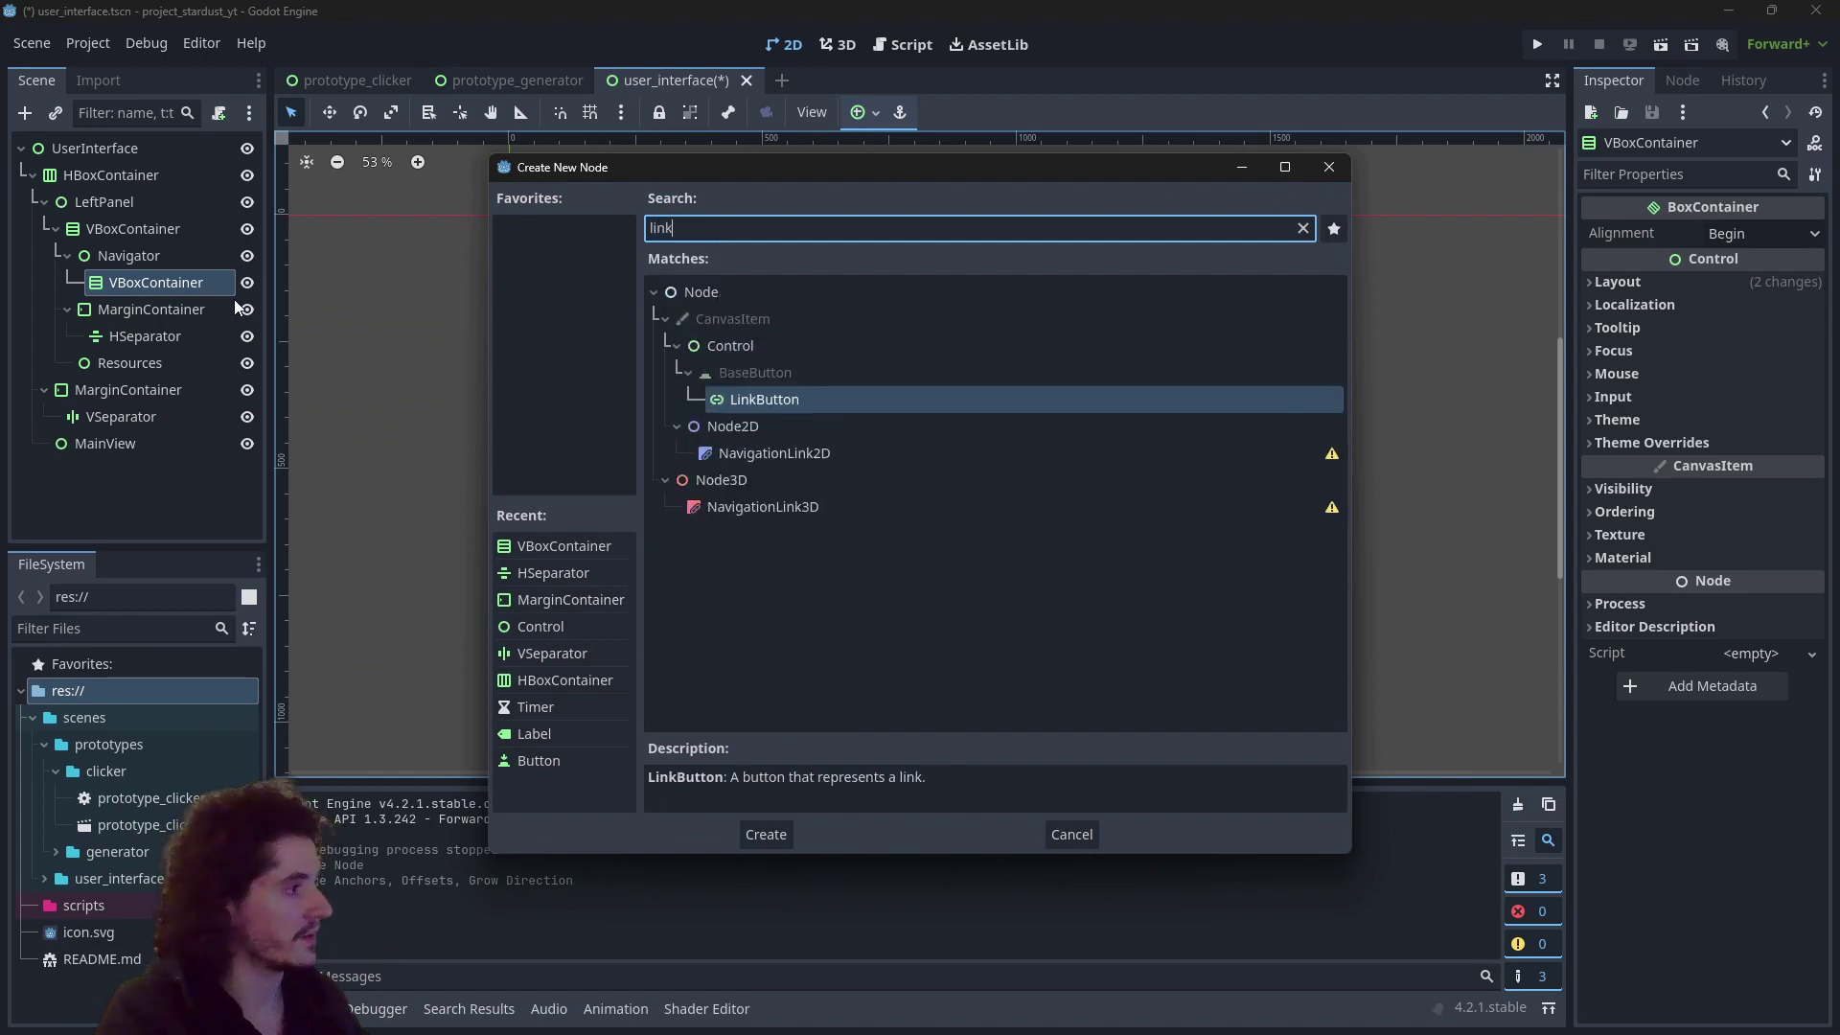
double_click(828, 405)
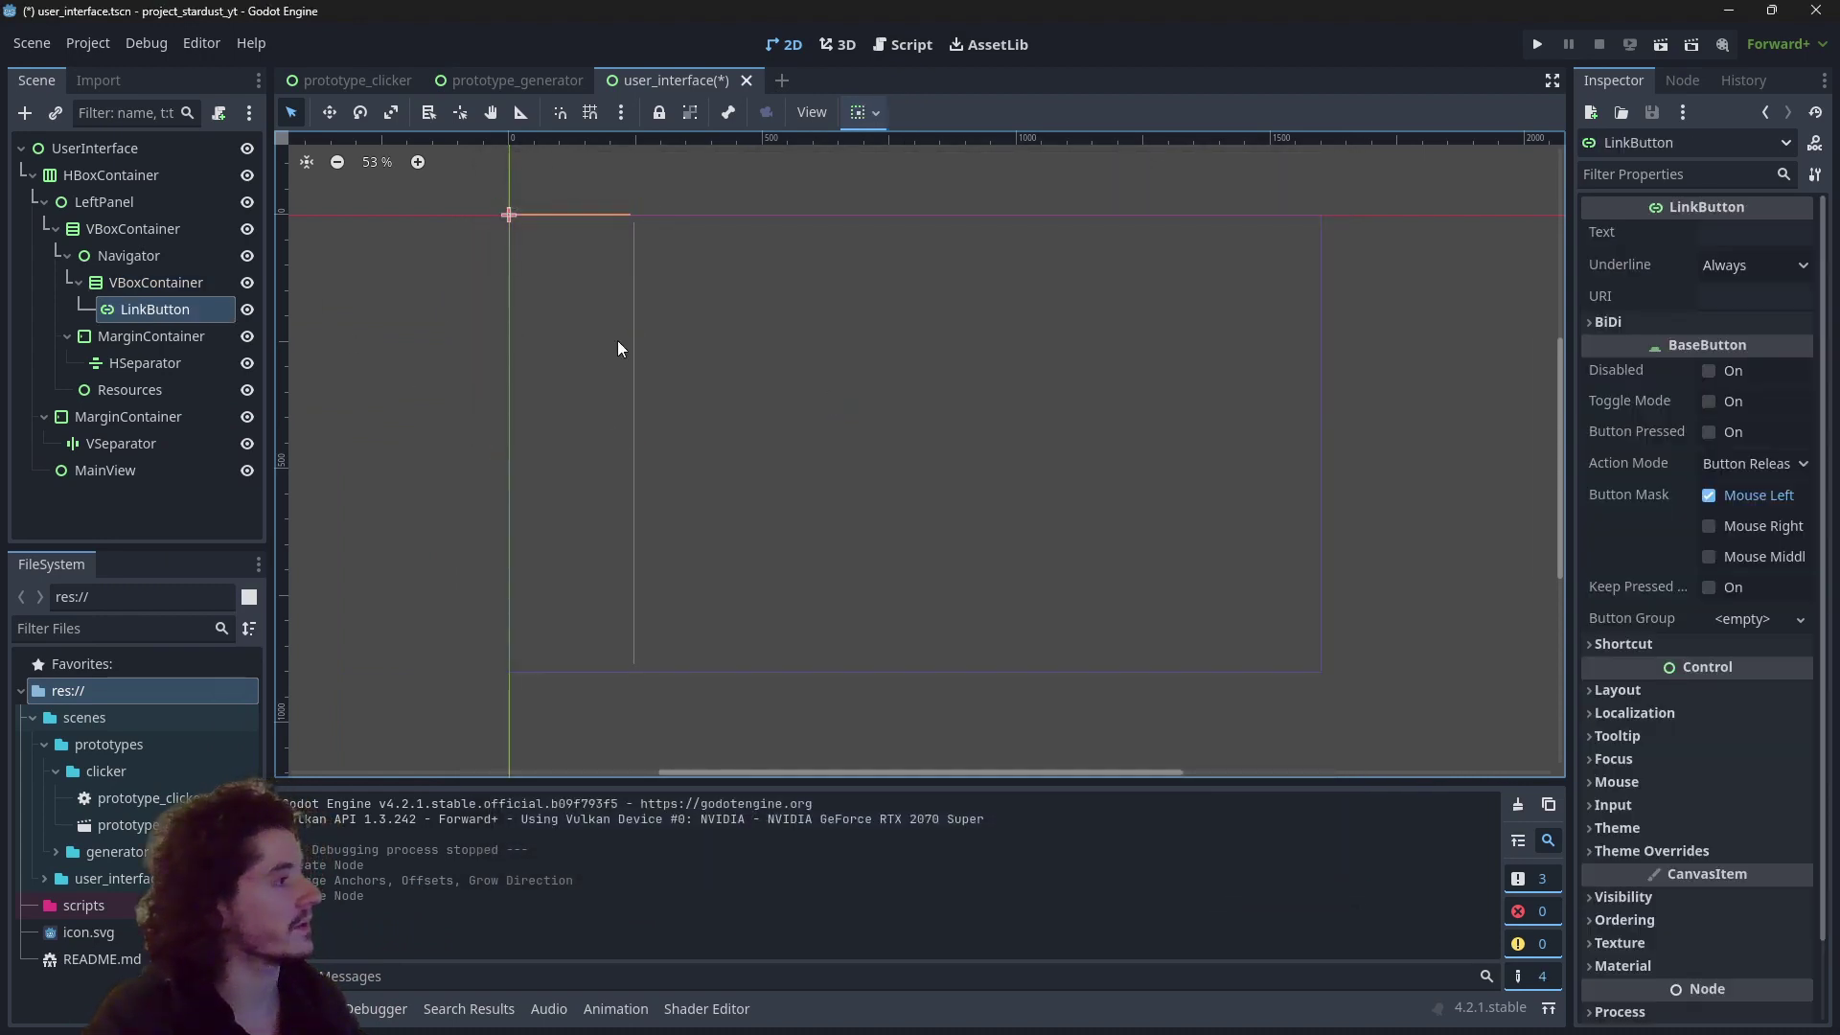
click(1730, 236)
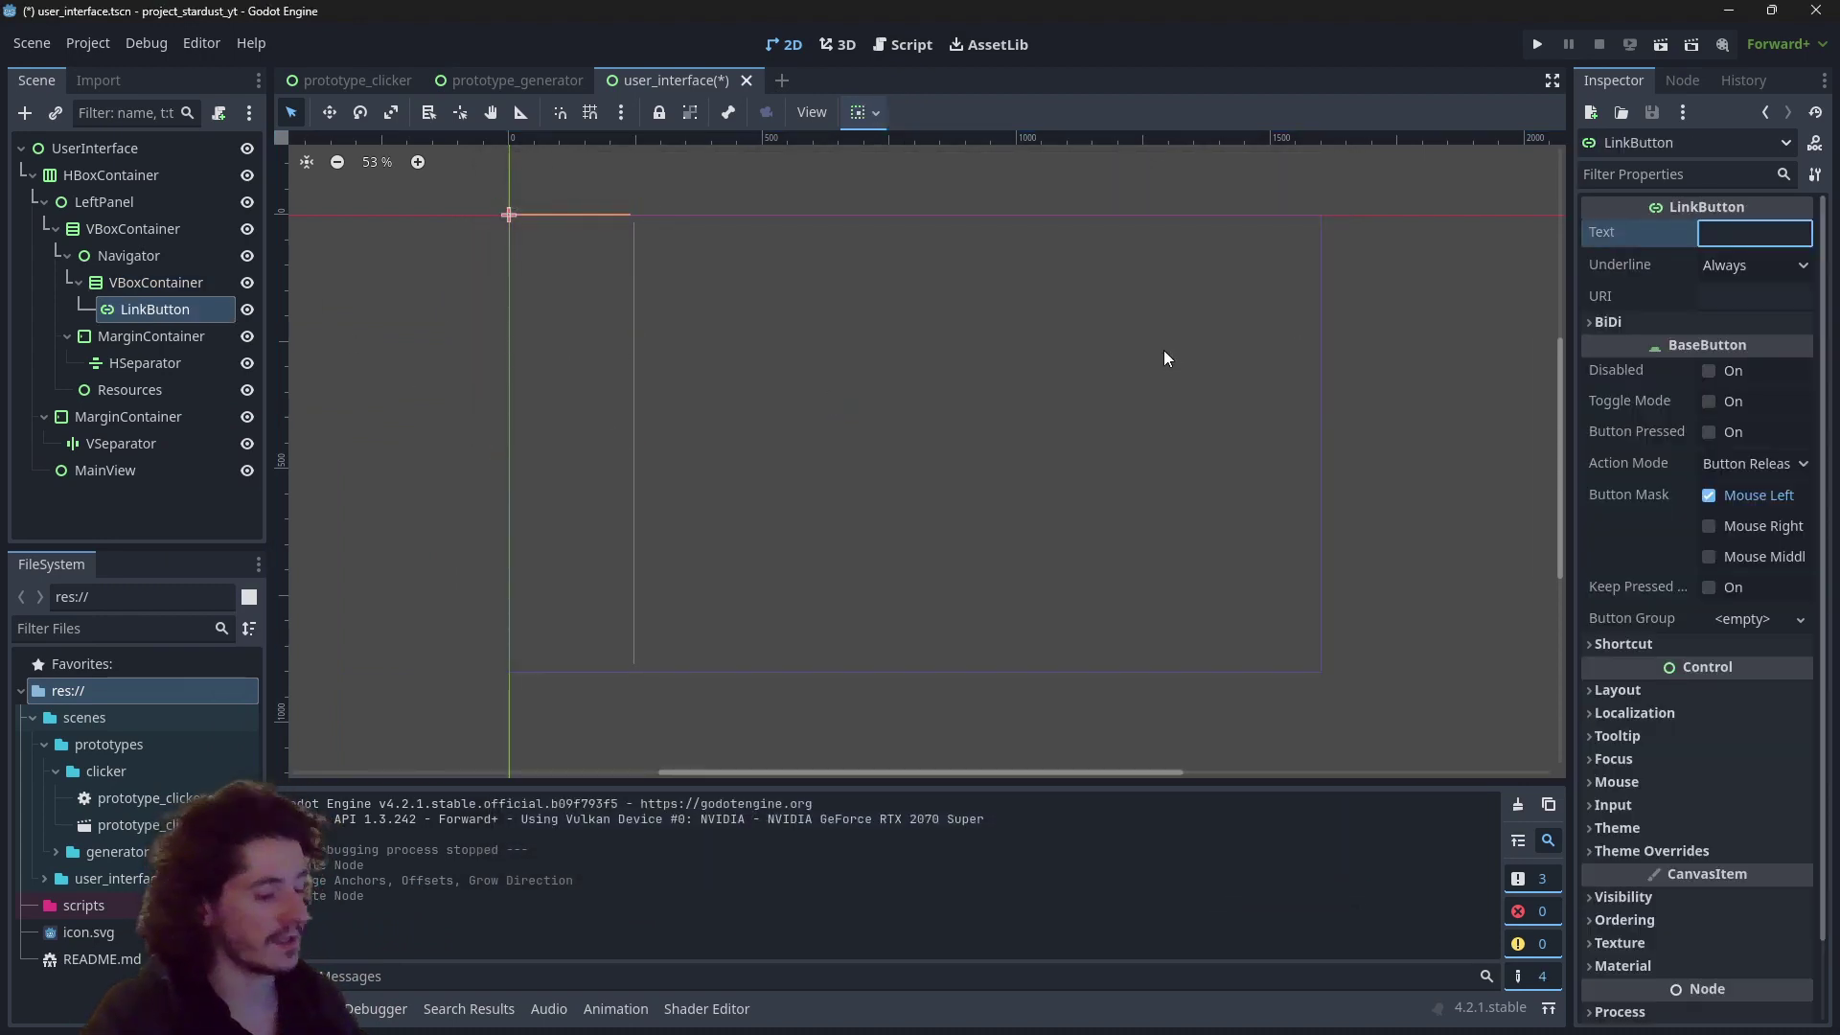
text(P)
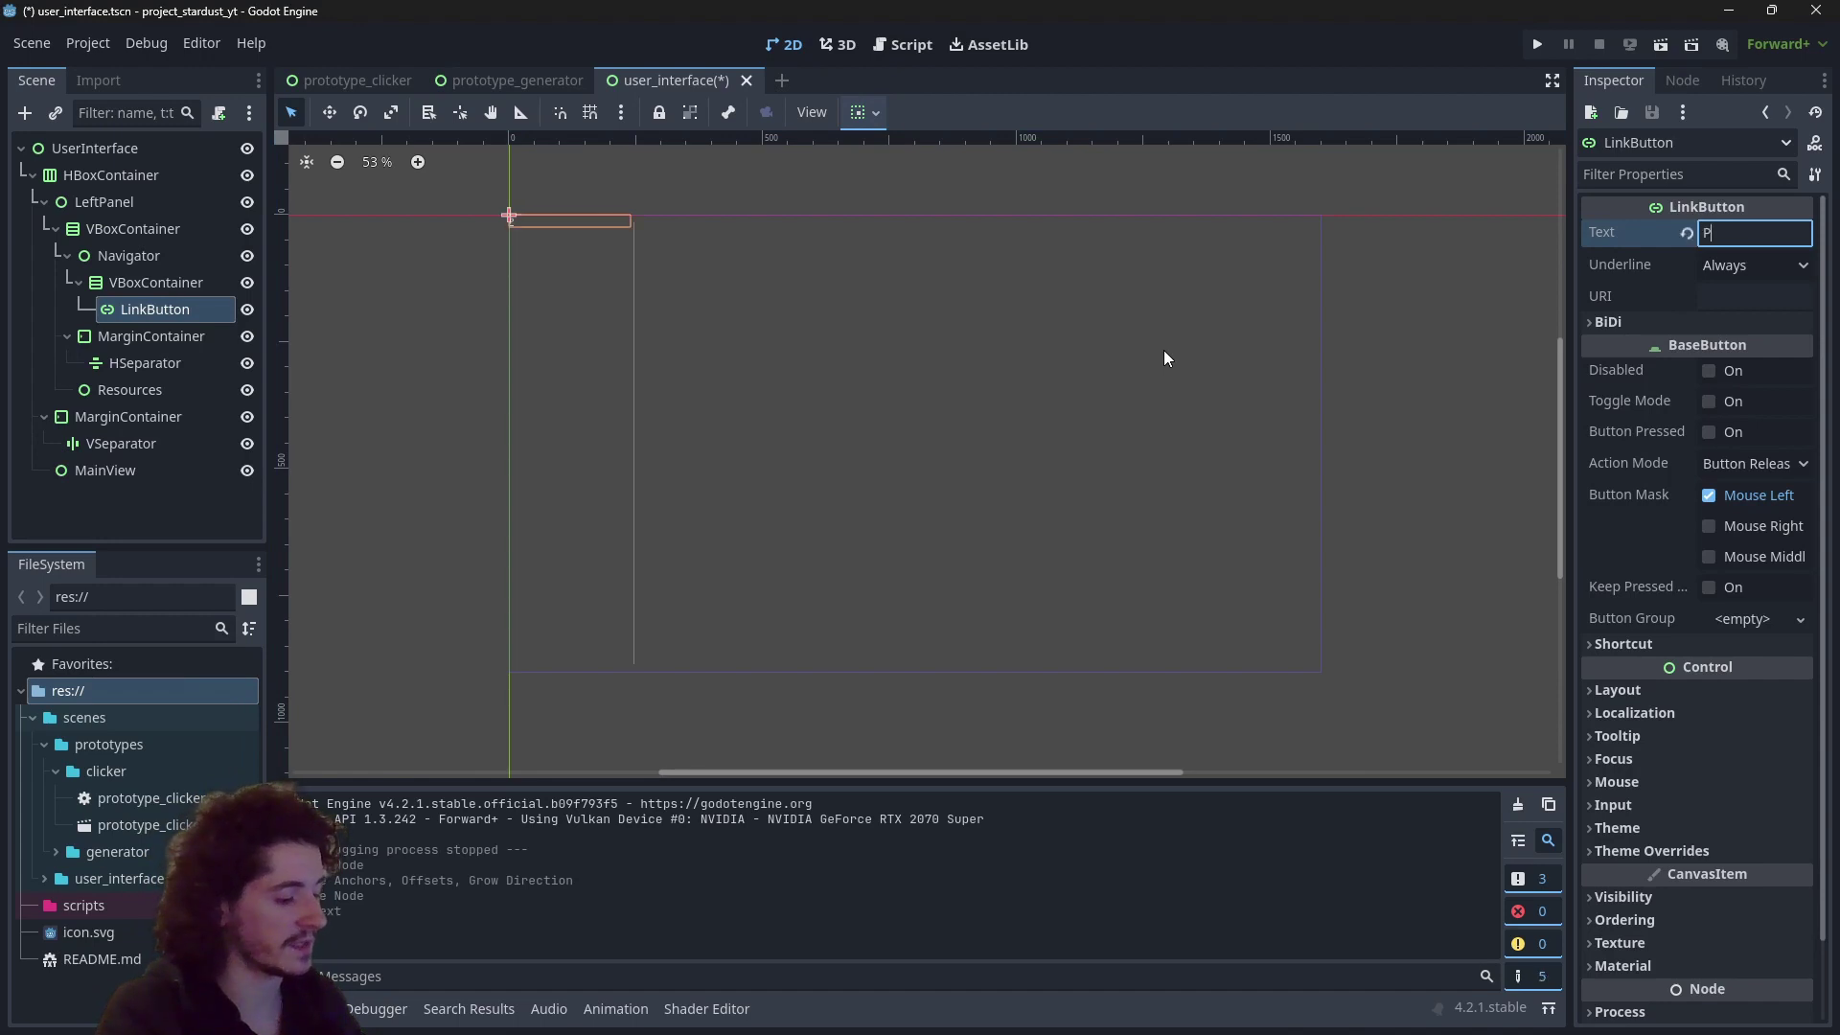
text(rototype Generator)
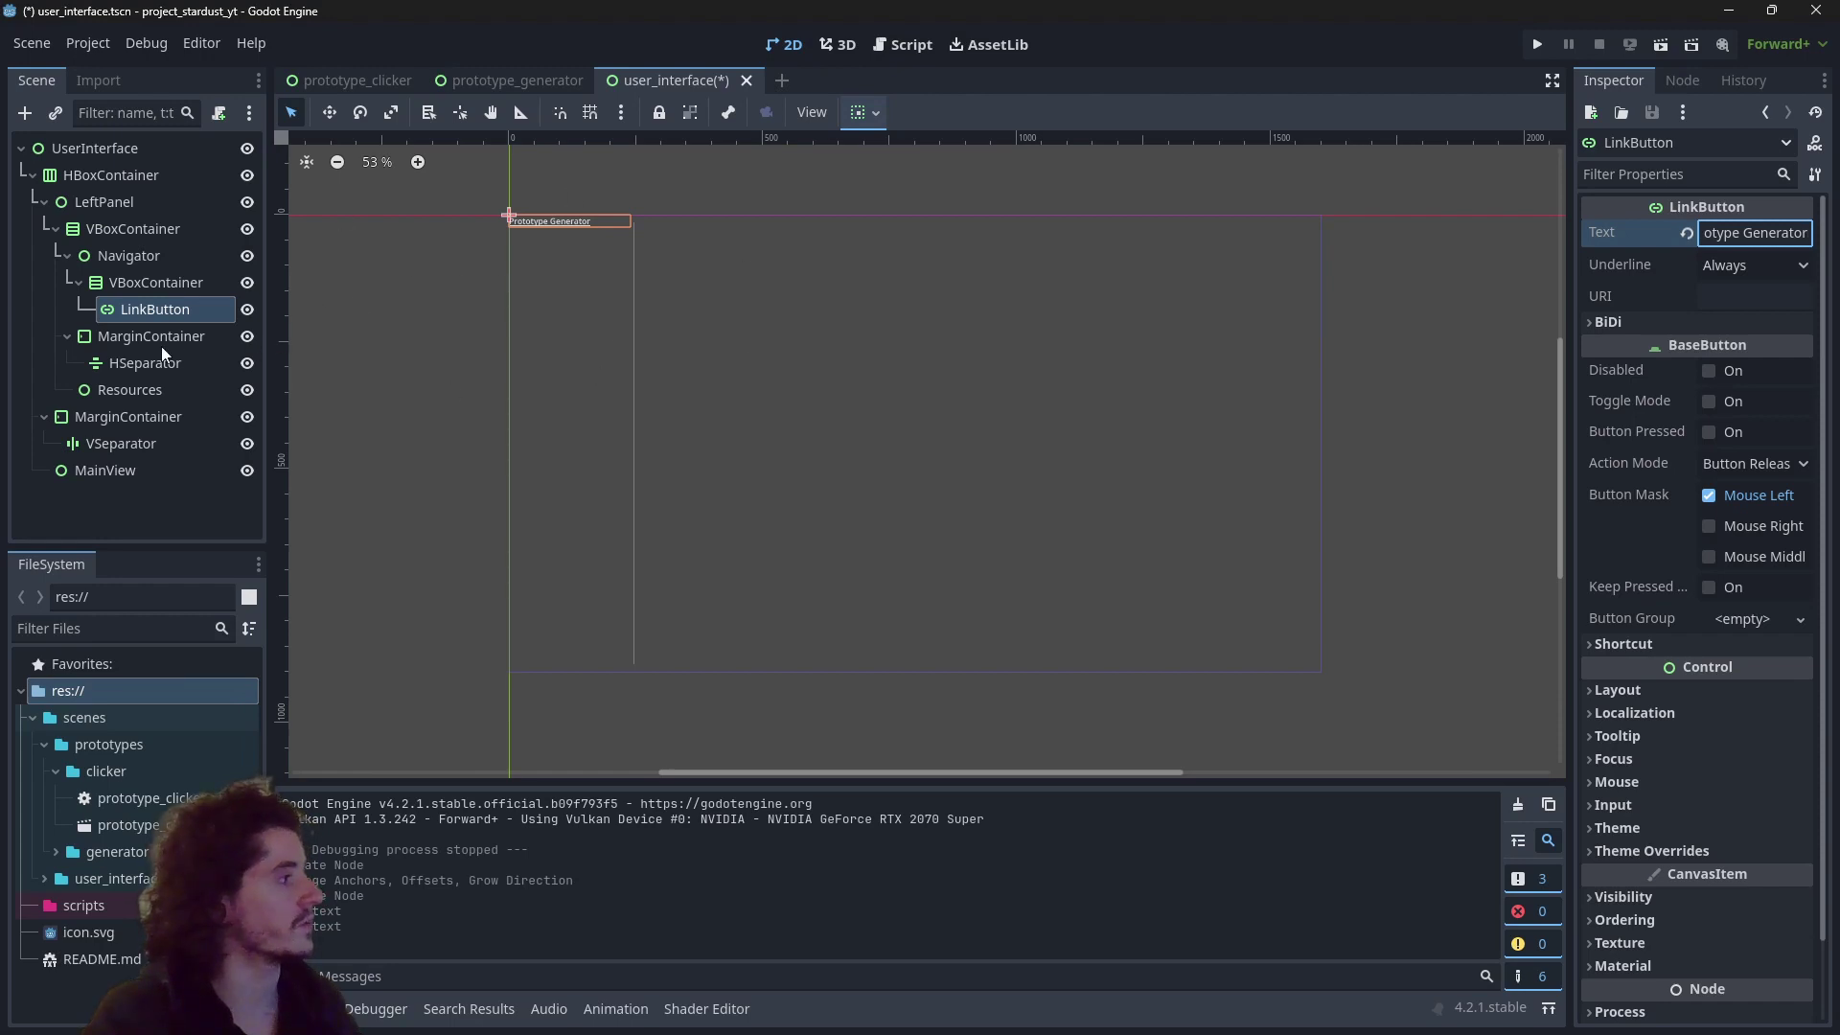
Step: Add a full-rect VBoxContainer under Resources containing a Label child
right_click(130, 389)
click(244, 402)
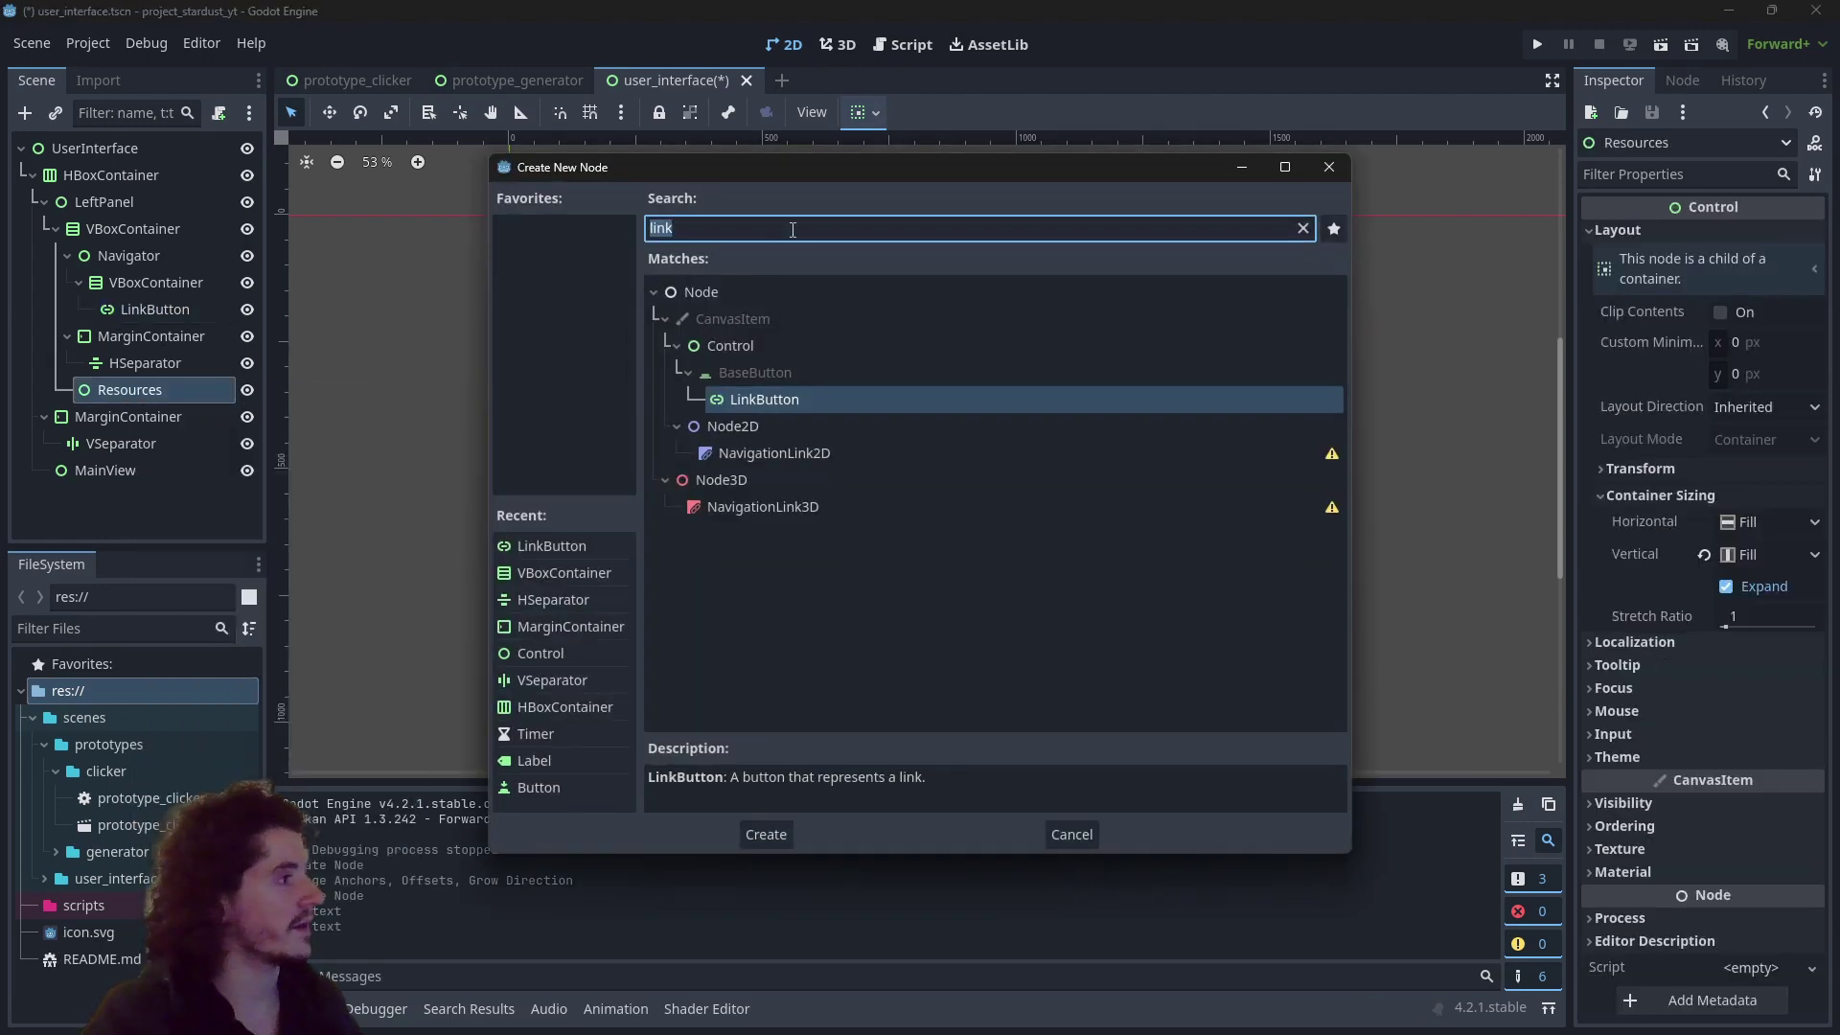
text(Vbo)
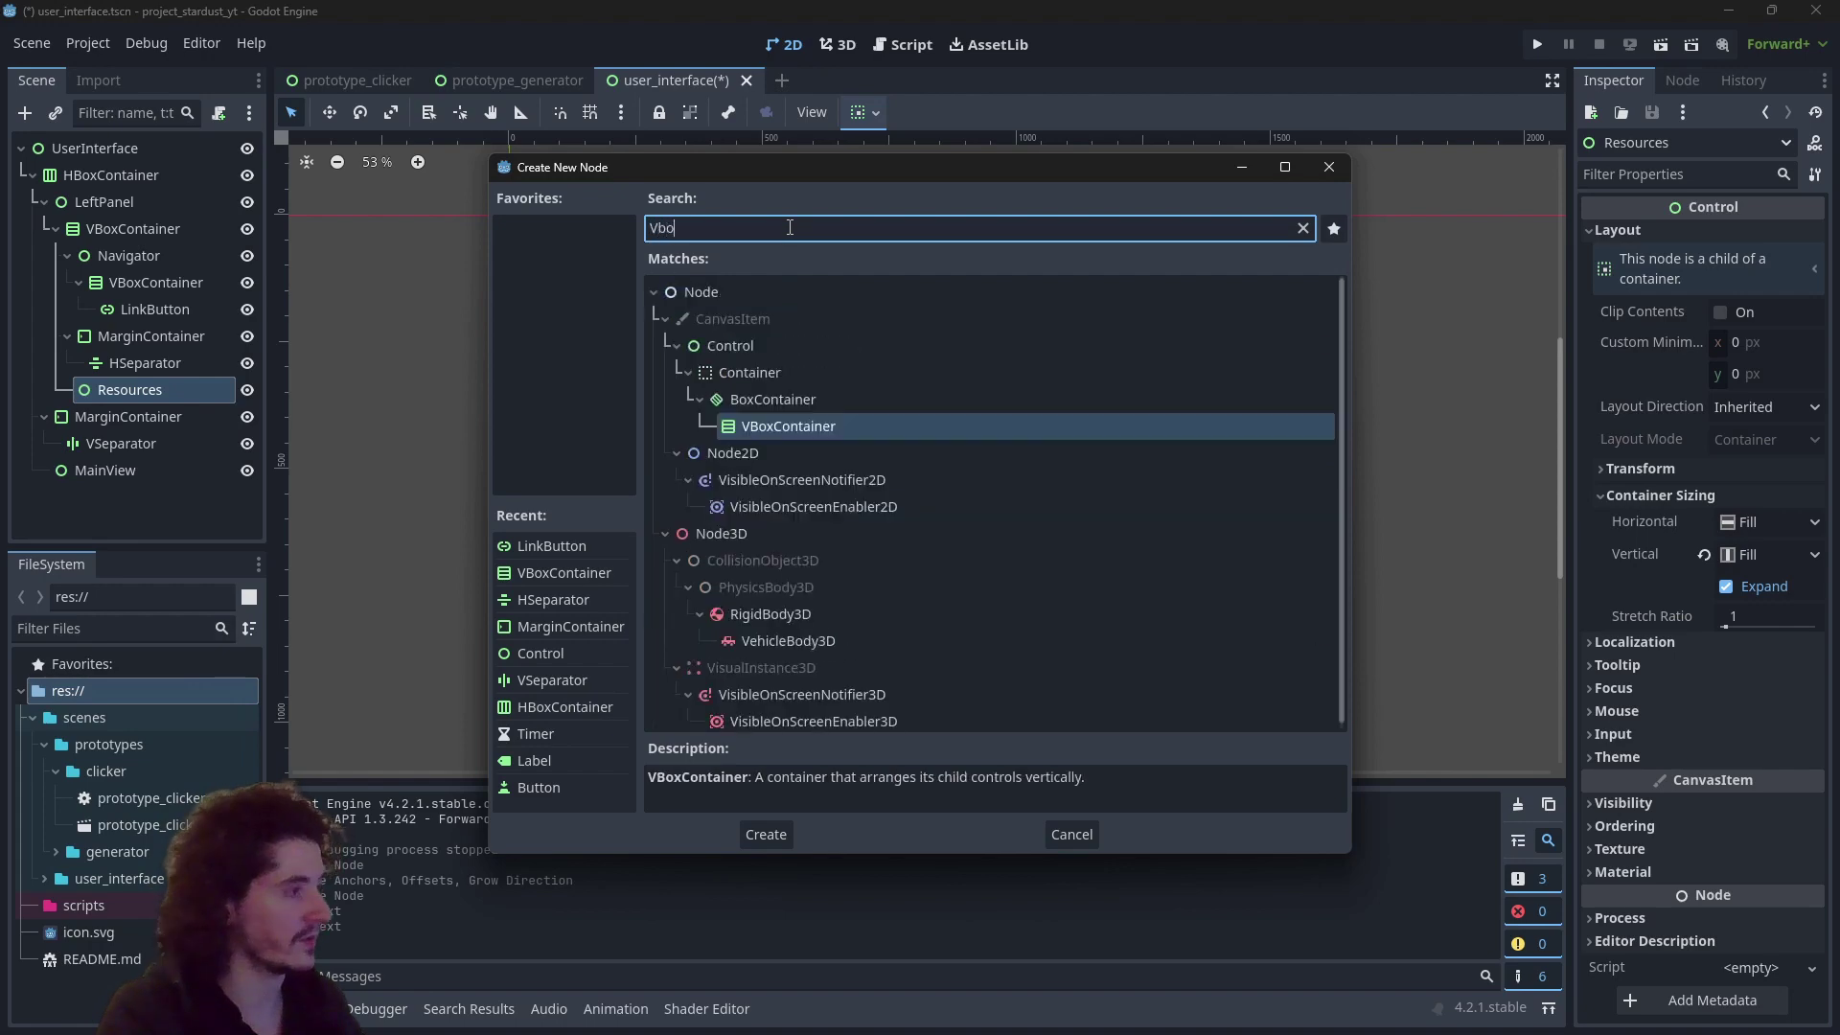
double_click(800, 422)
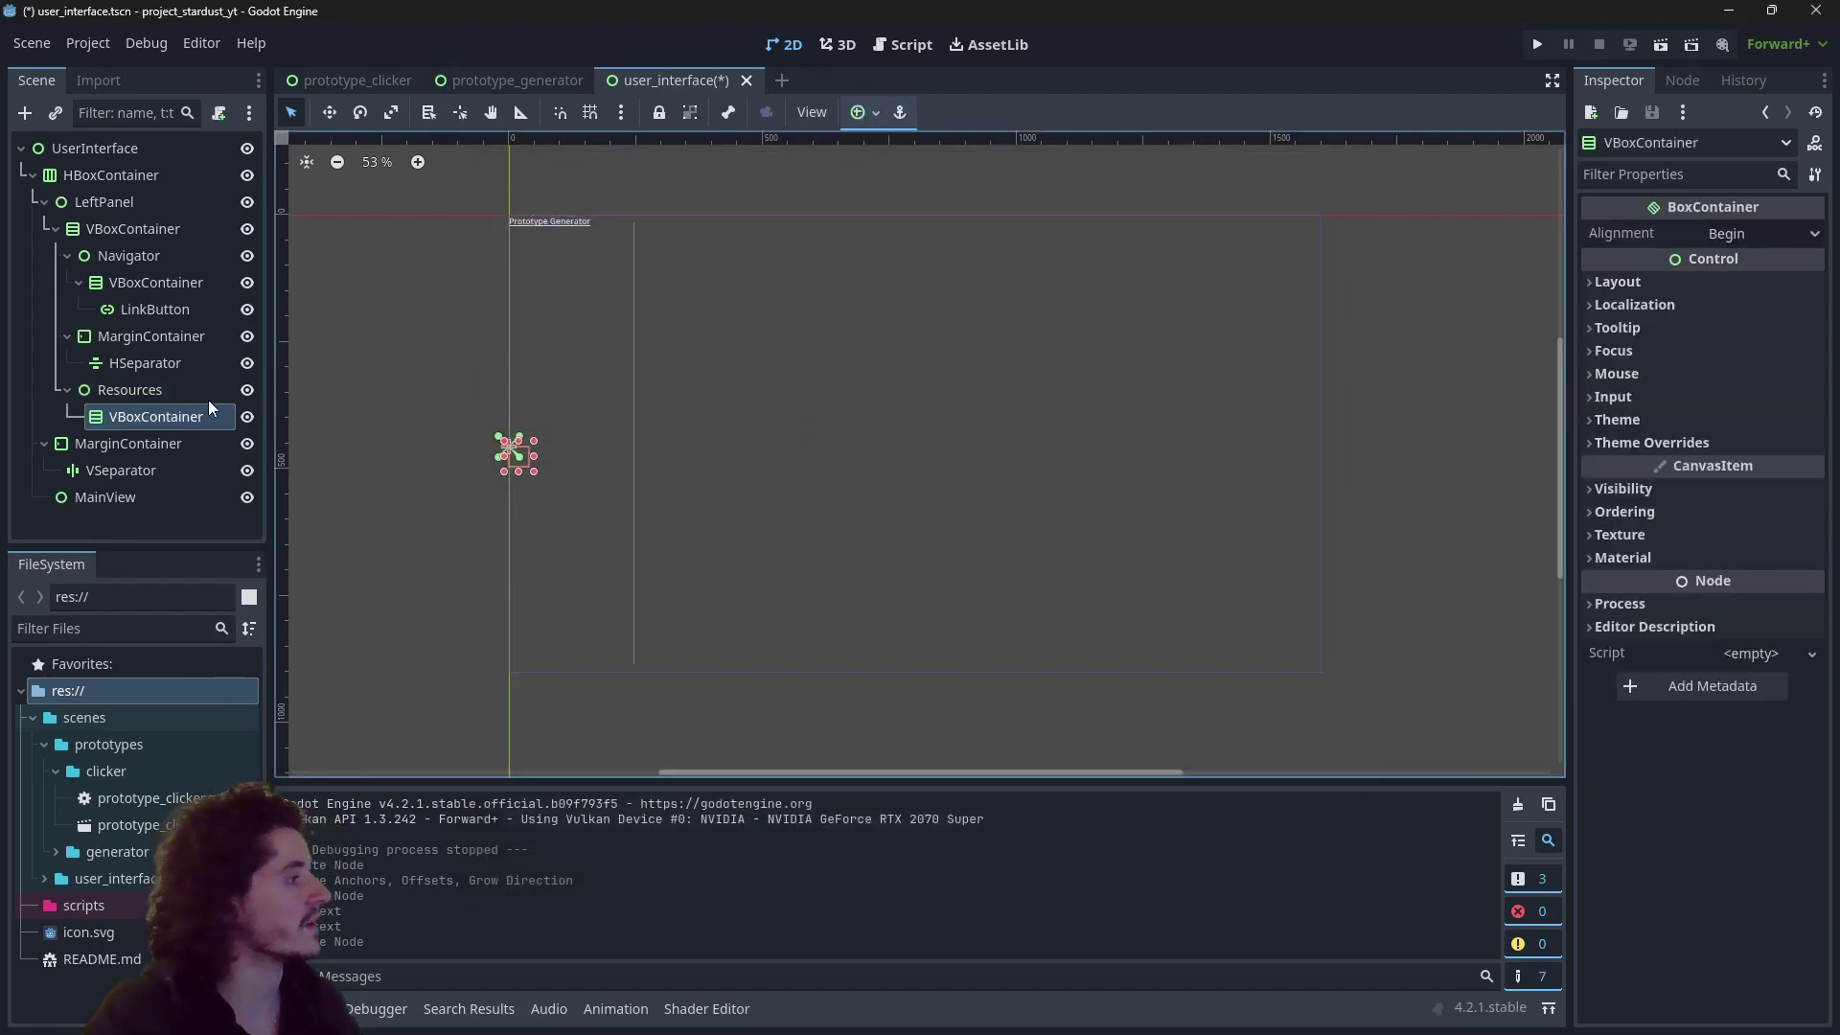
right_click(169, 418)
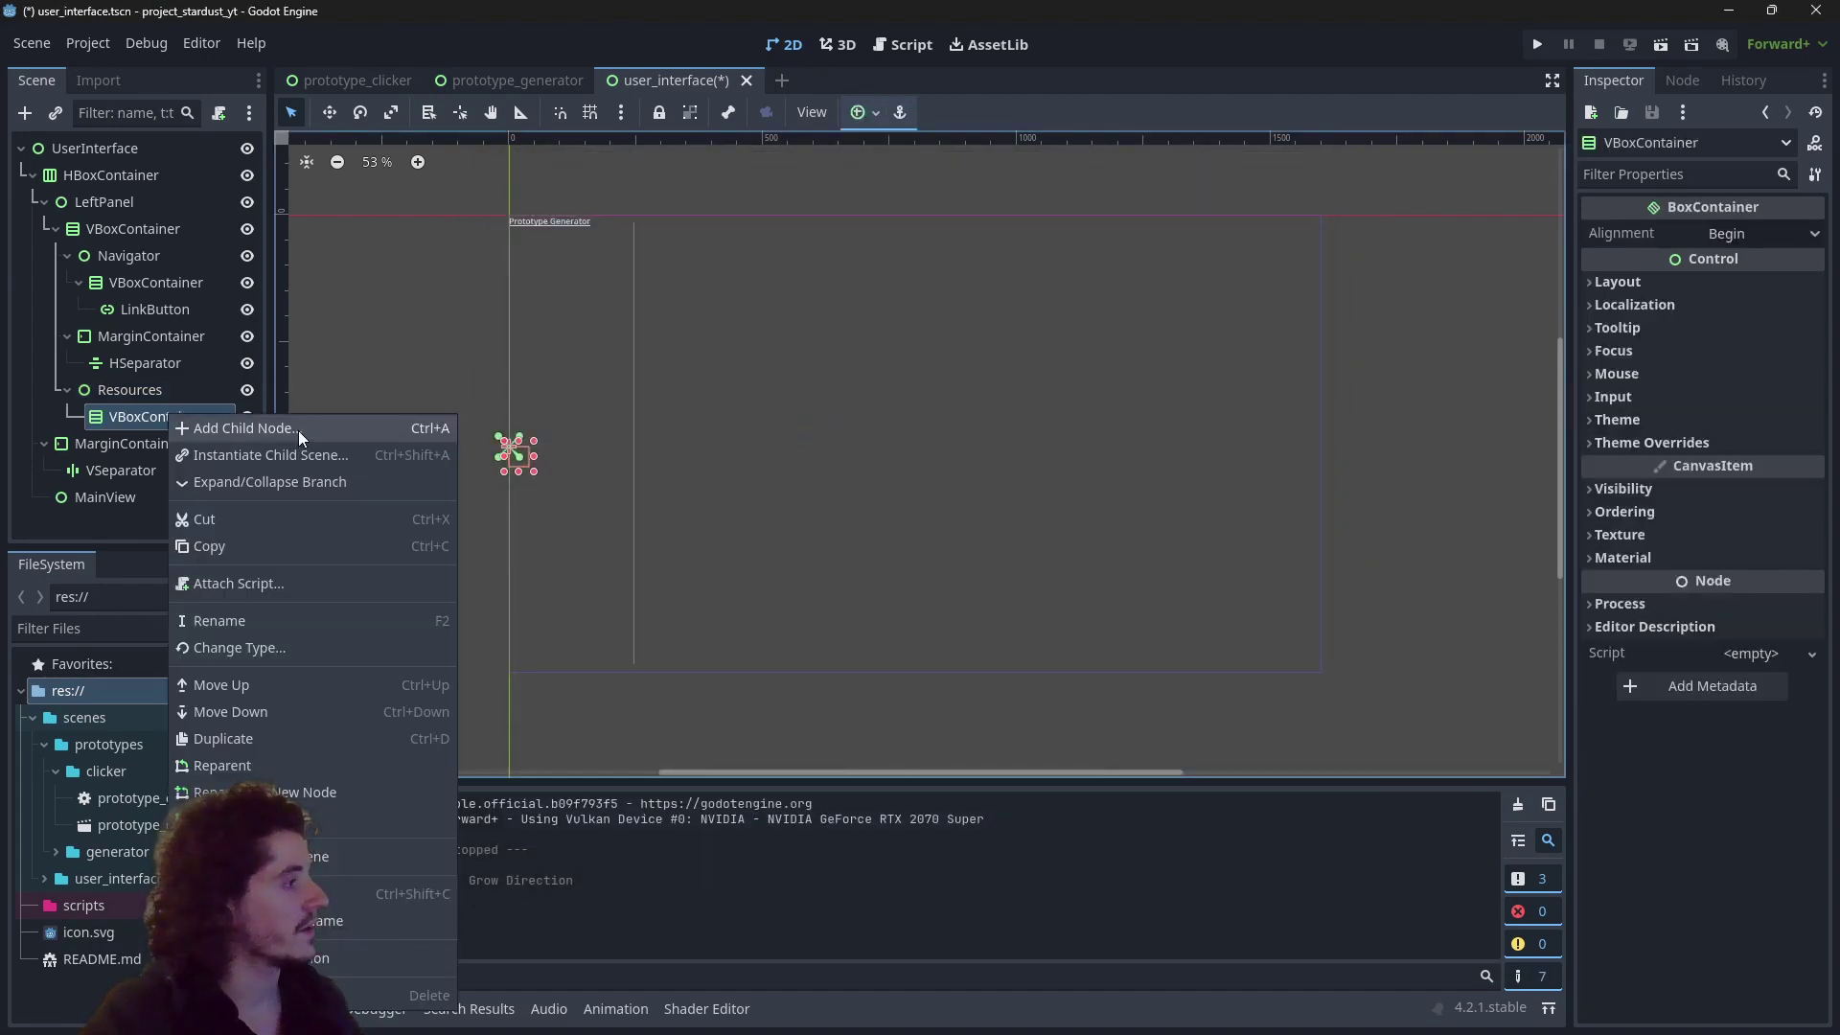
click(297, 429)
text(Label)
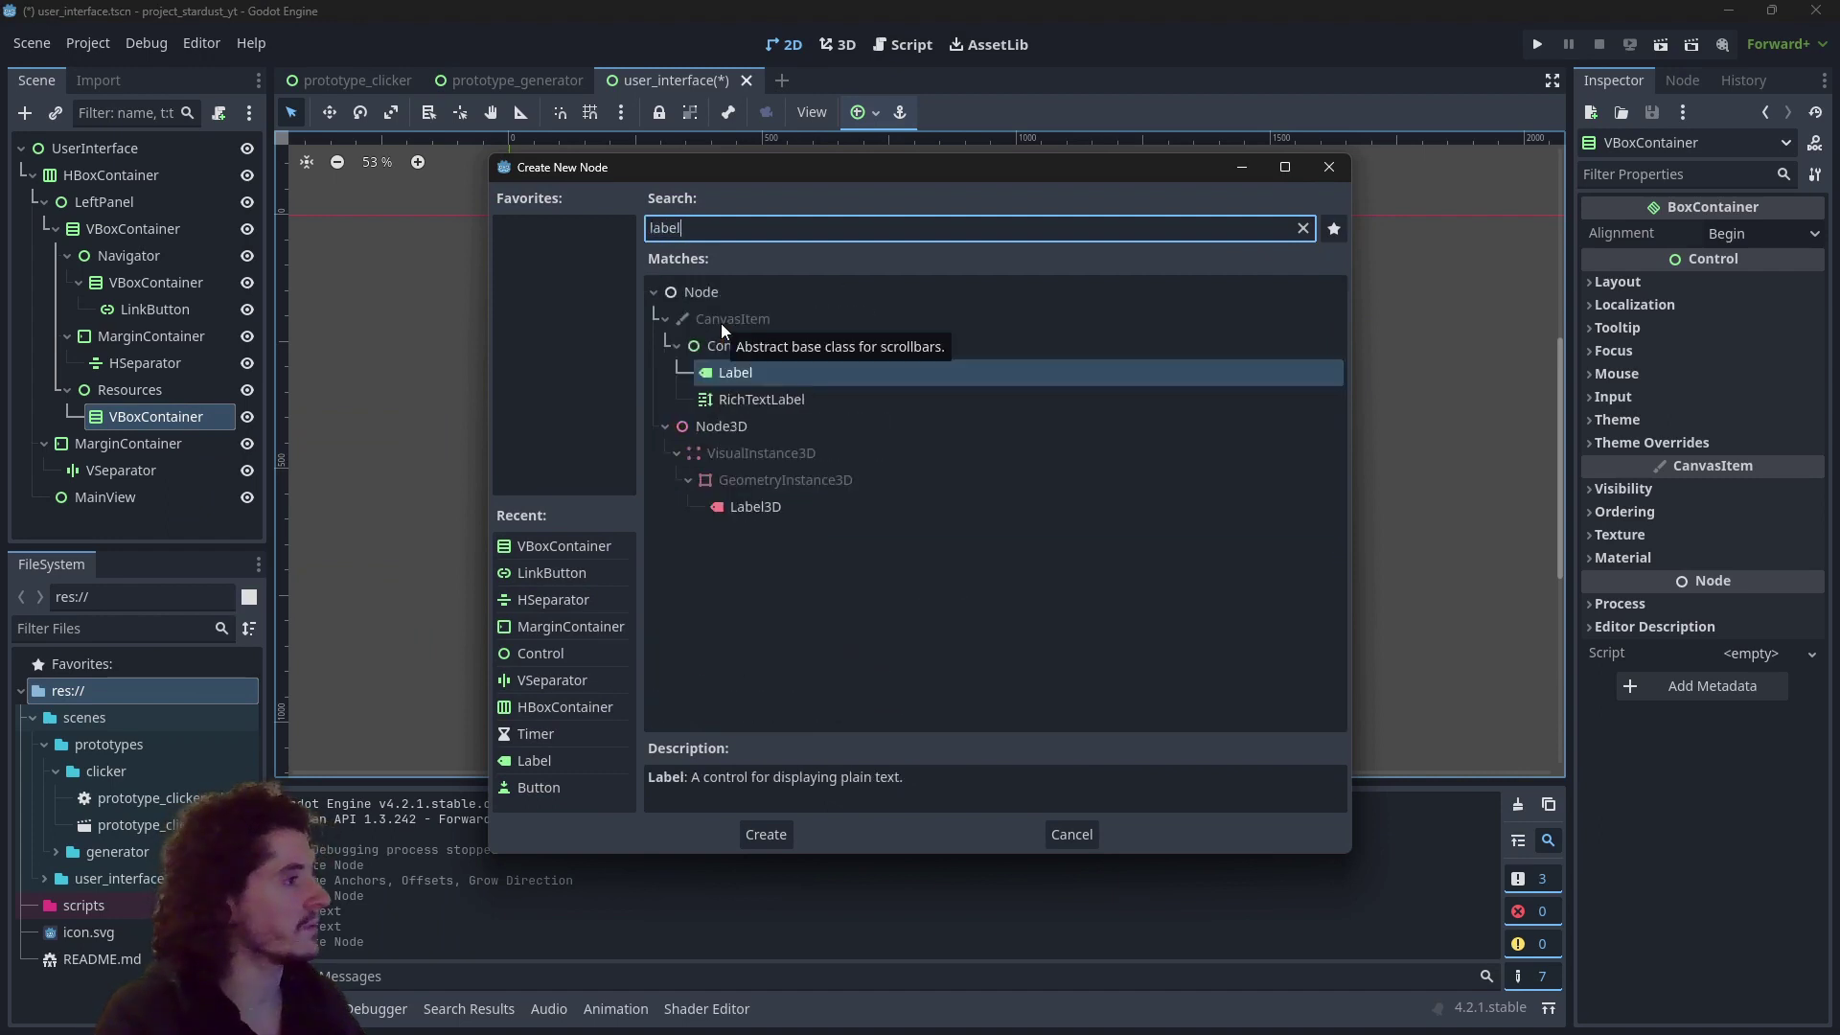
key(Return)
click(201, 414)
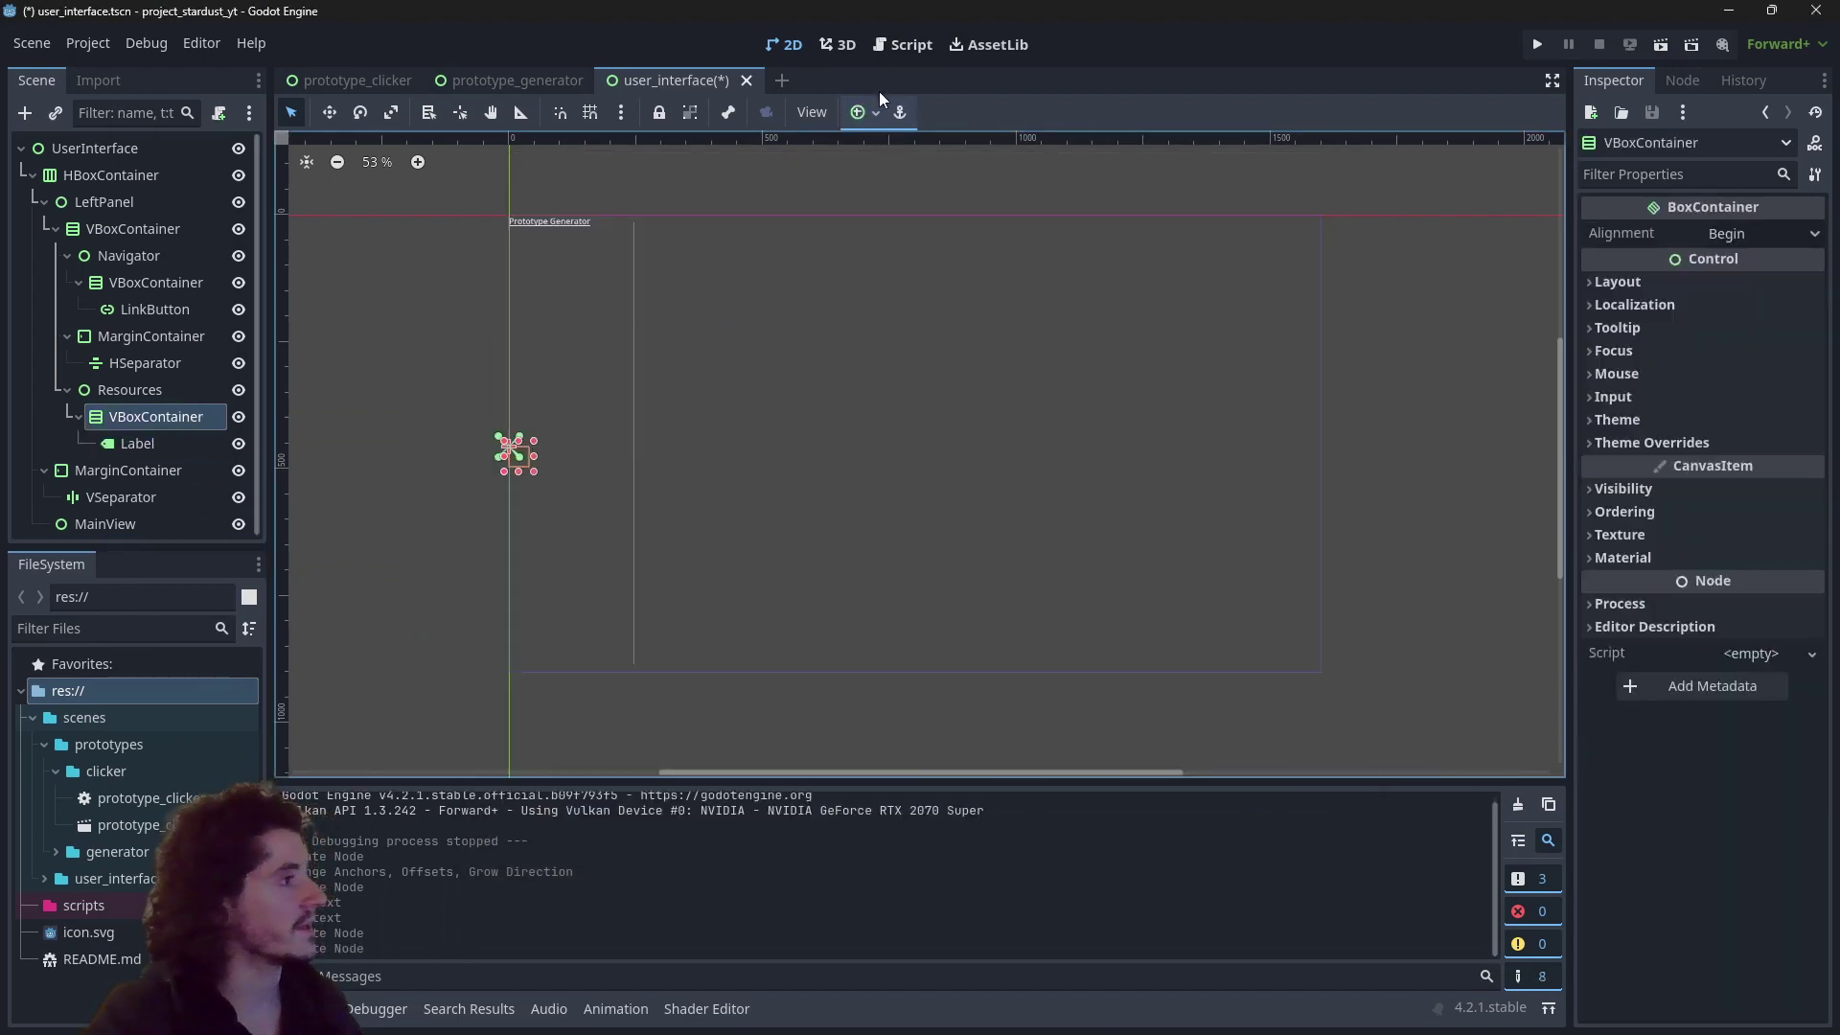
click(863, 112)
click(974, 280)
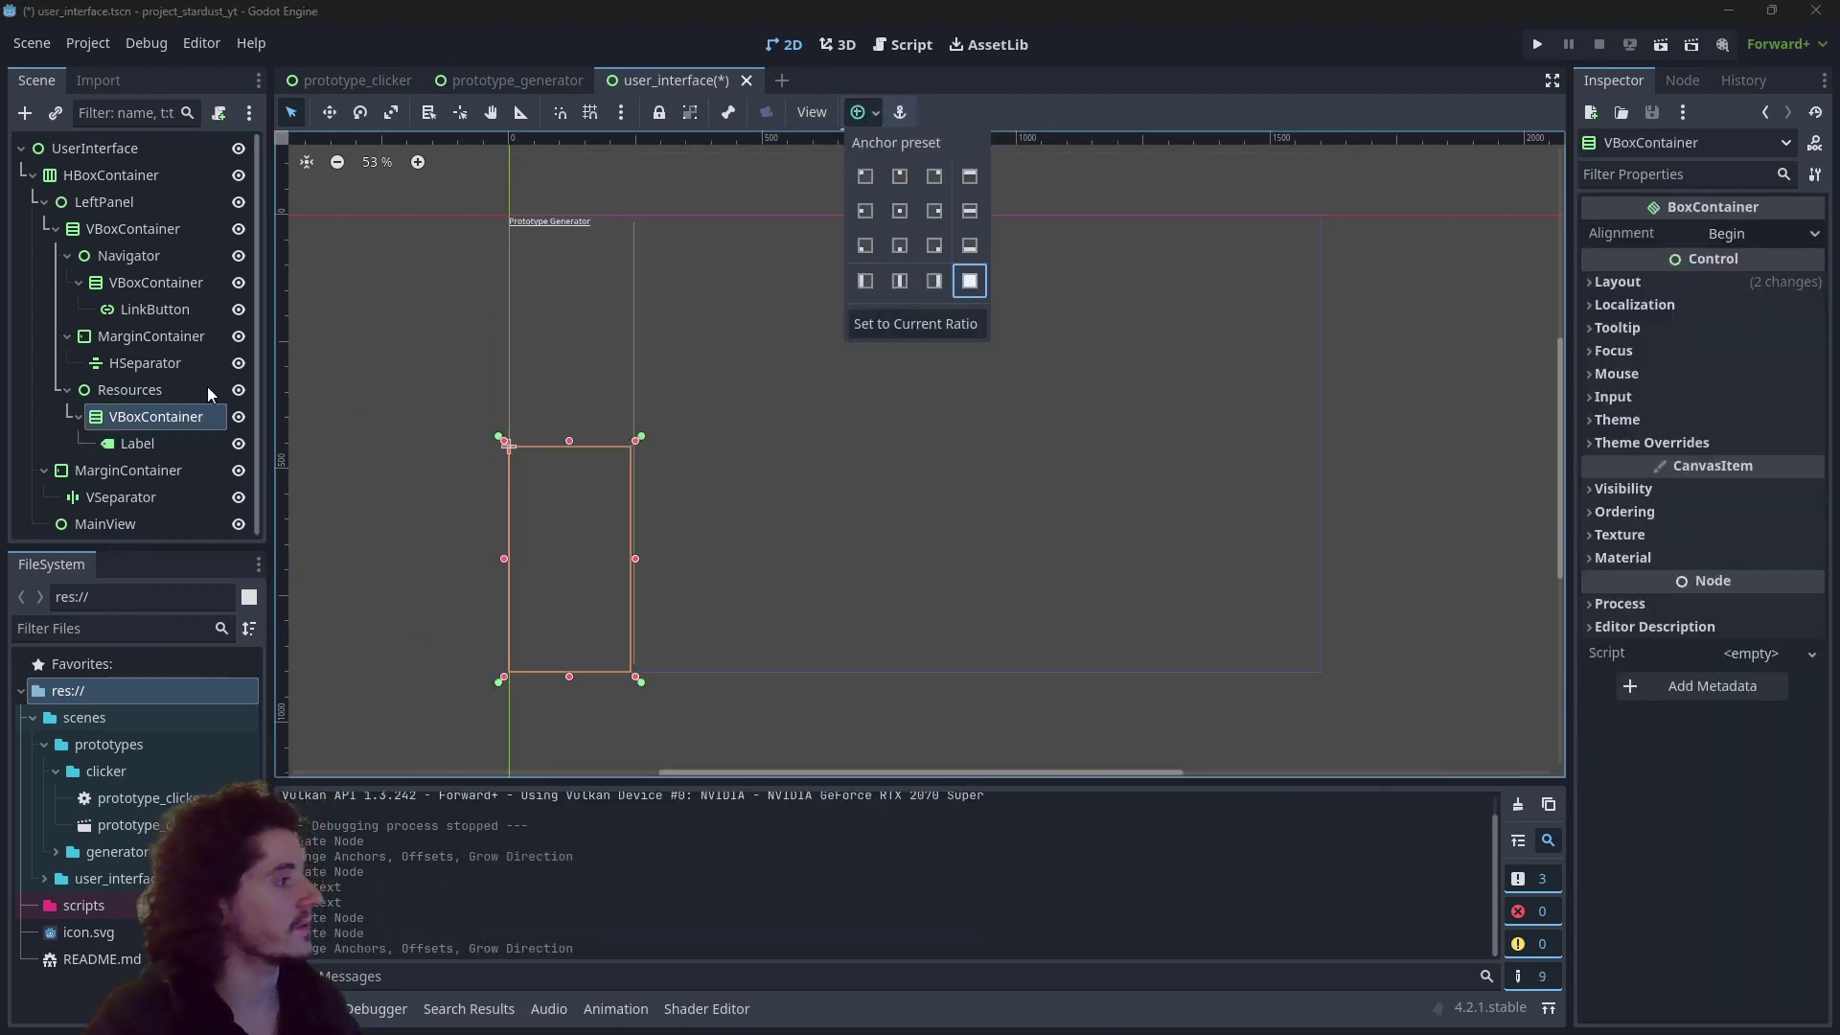
click(137, 442)
Step: Set the Label text to 'Stardust : 15', then save and test-run the scene
click(137, 444)
click(136, 443)
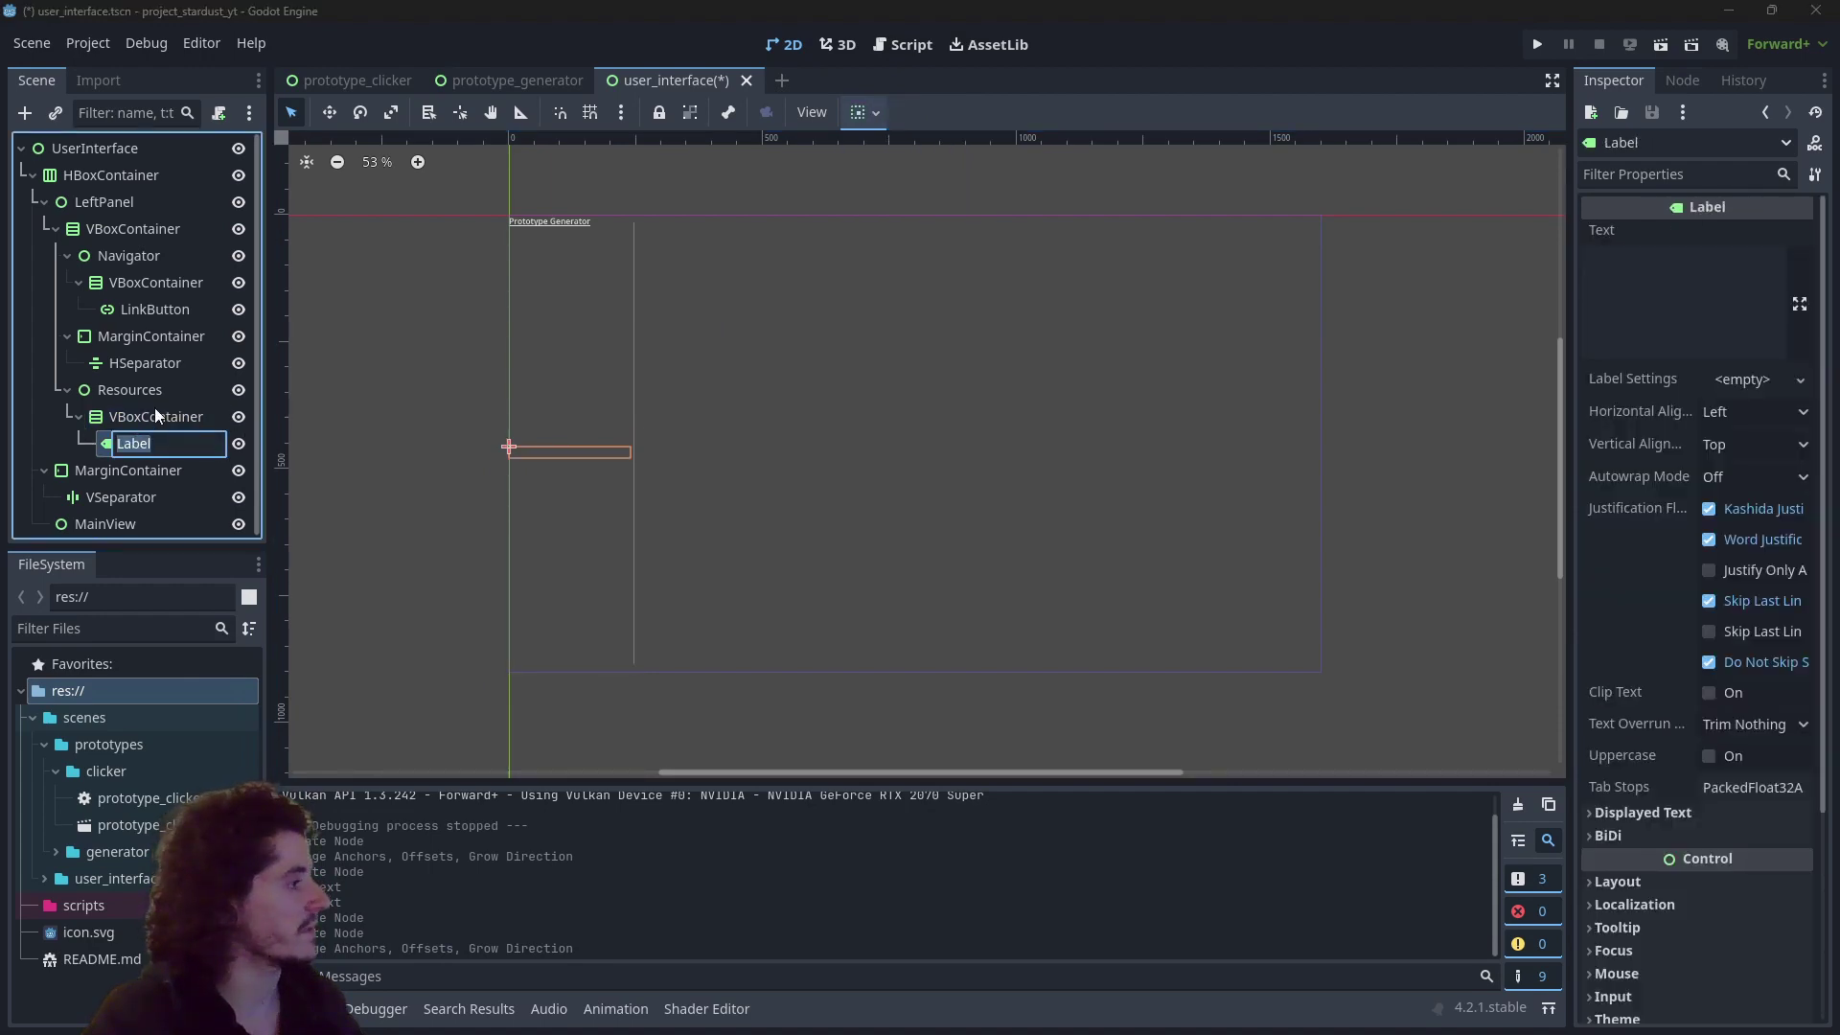
key(Escape)
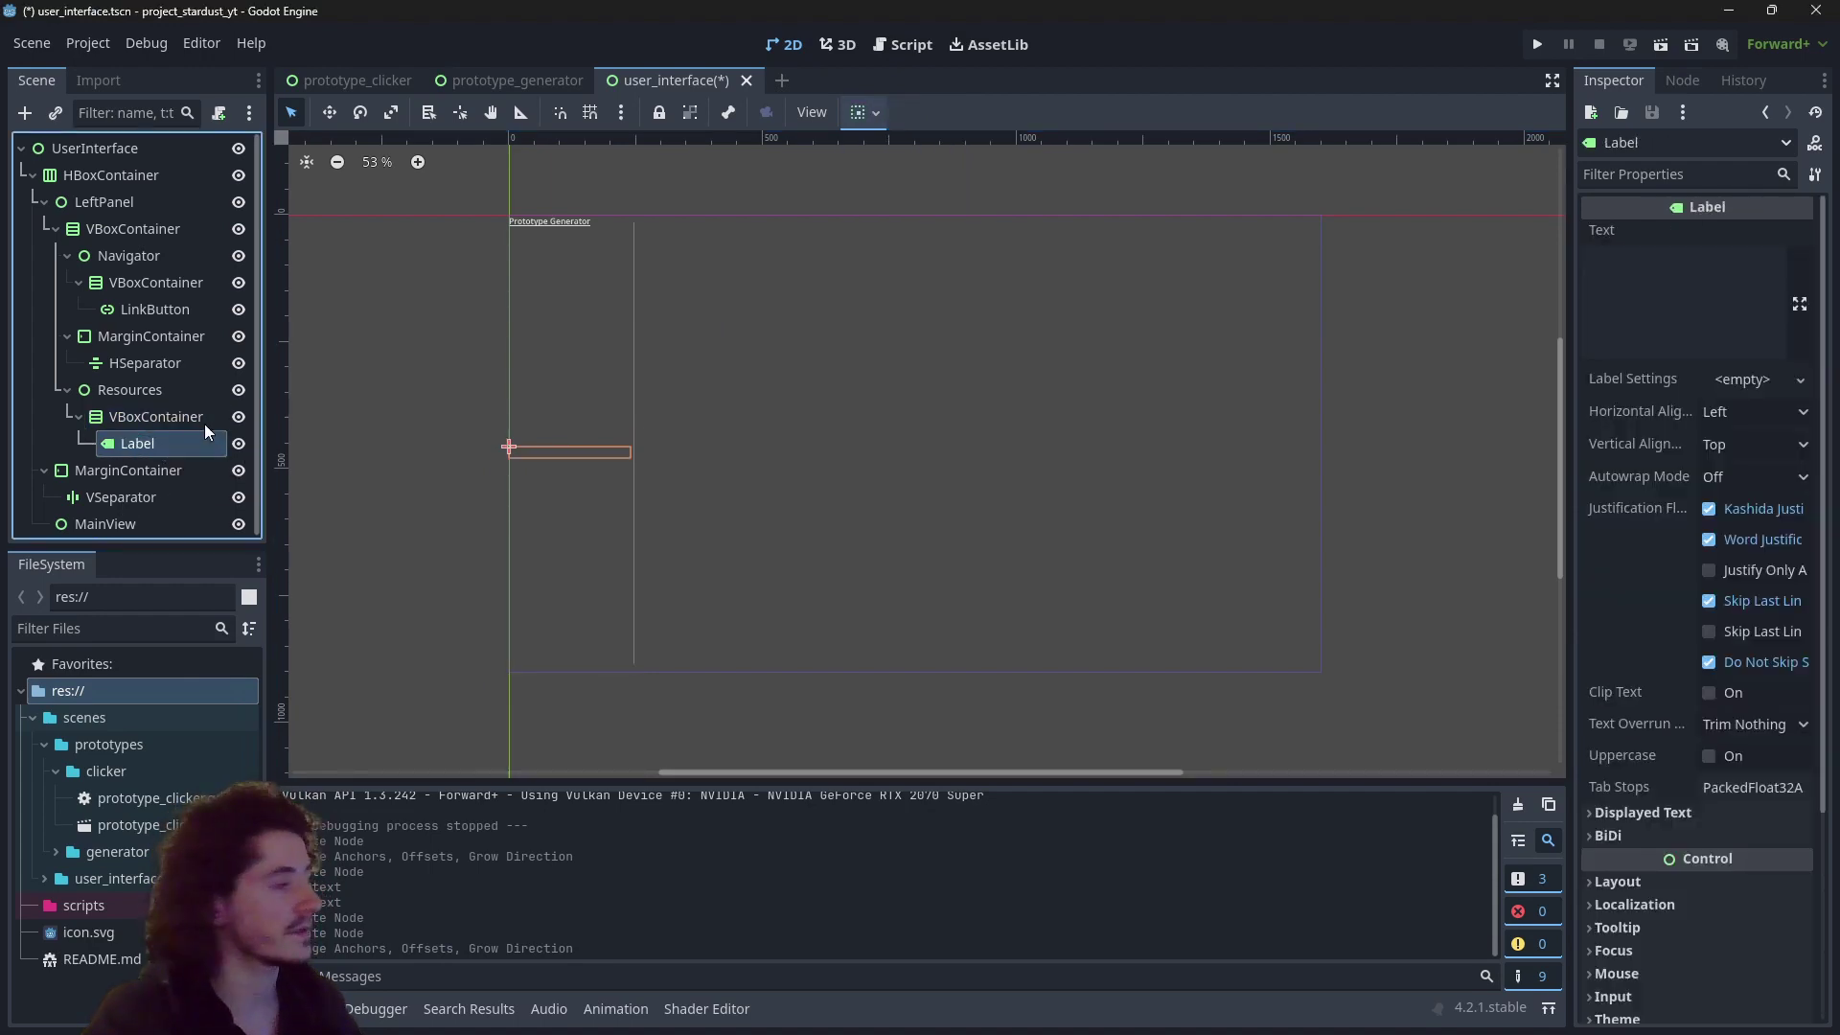
click(1620, 288)
text(Stardust : 15)
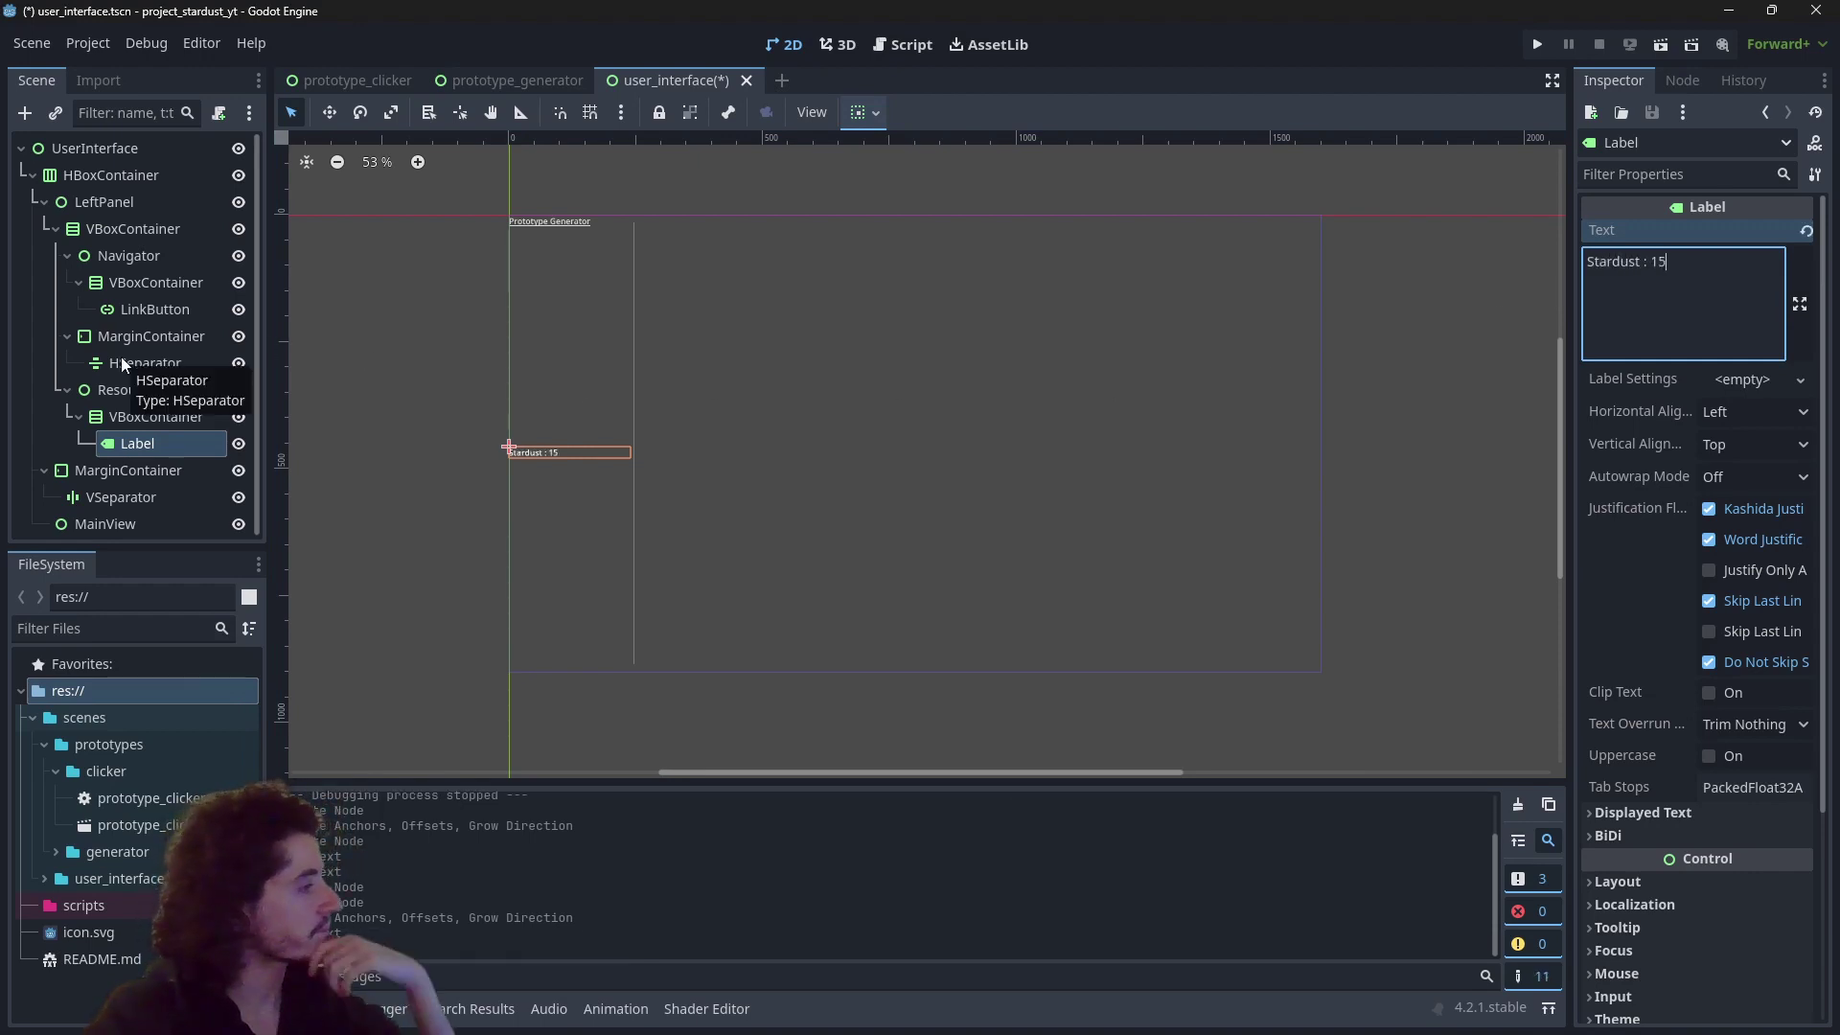
click(152, 495)
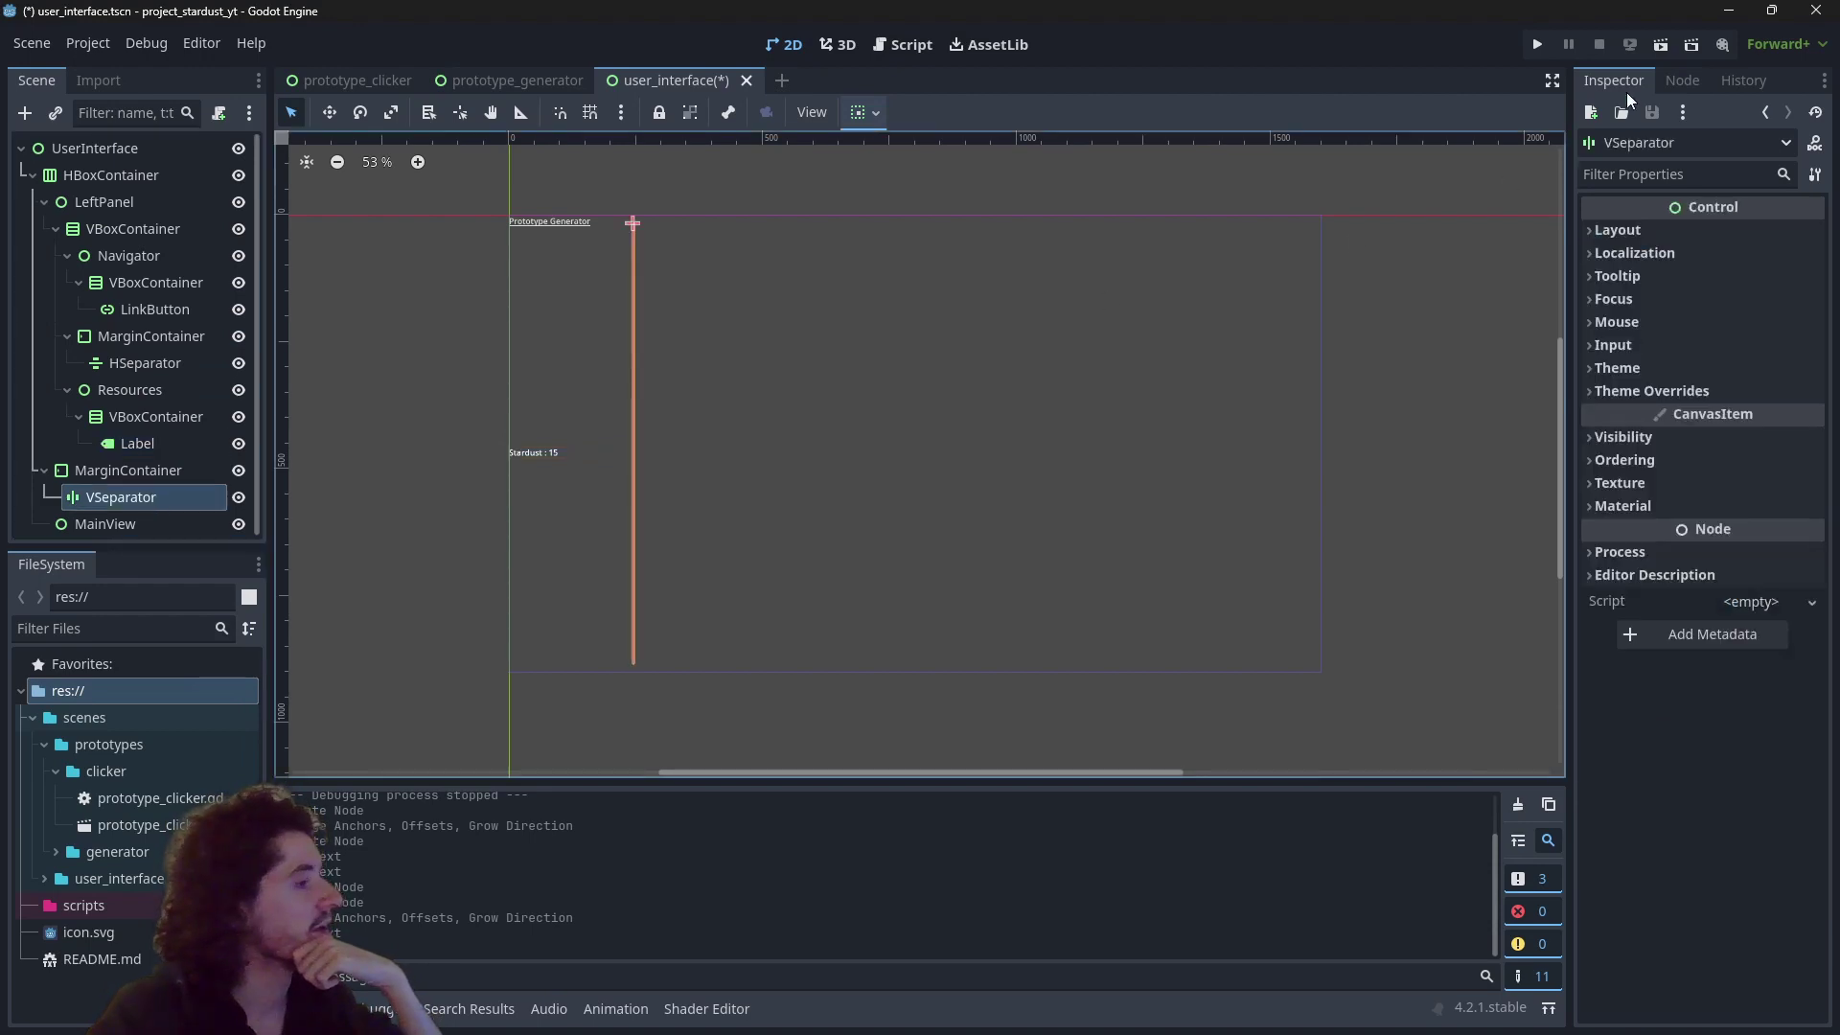
click(1659, 47)
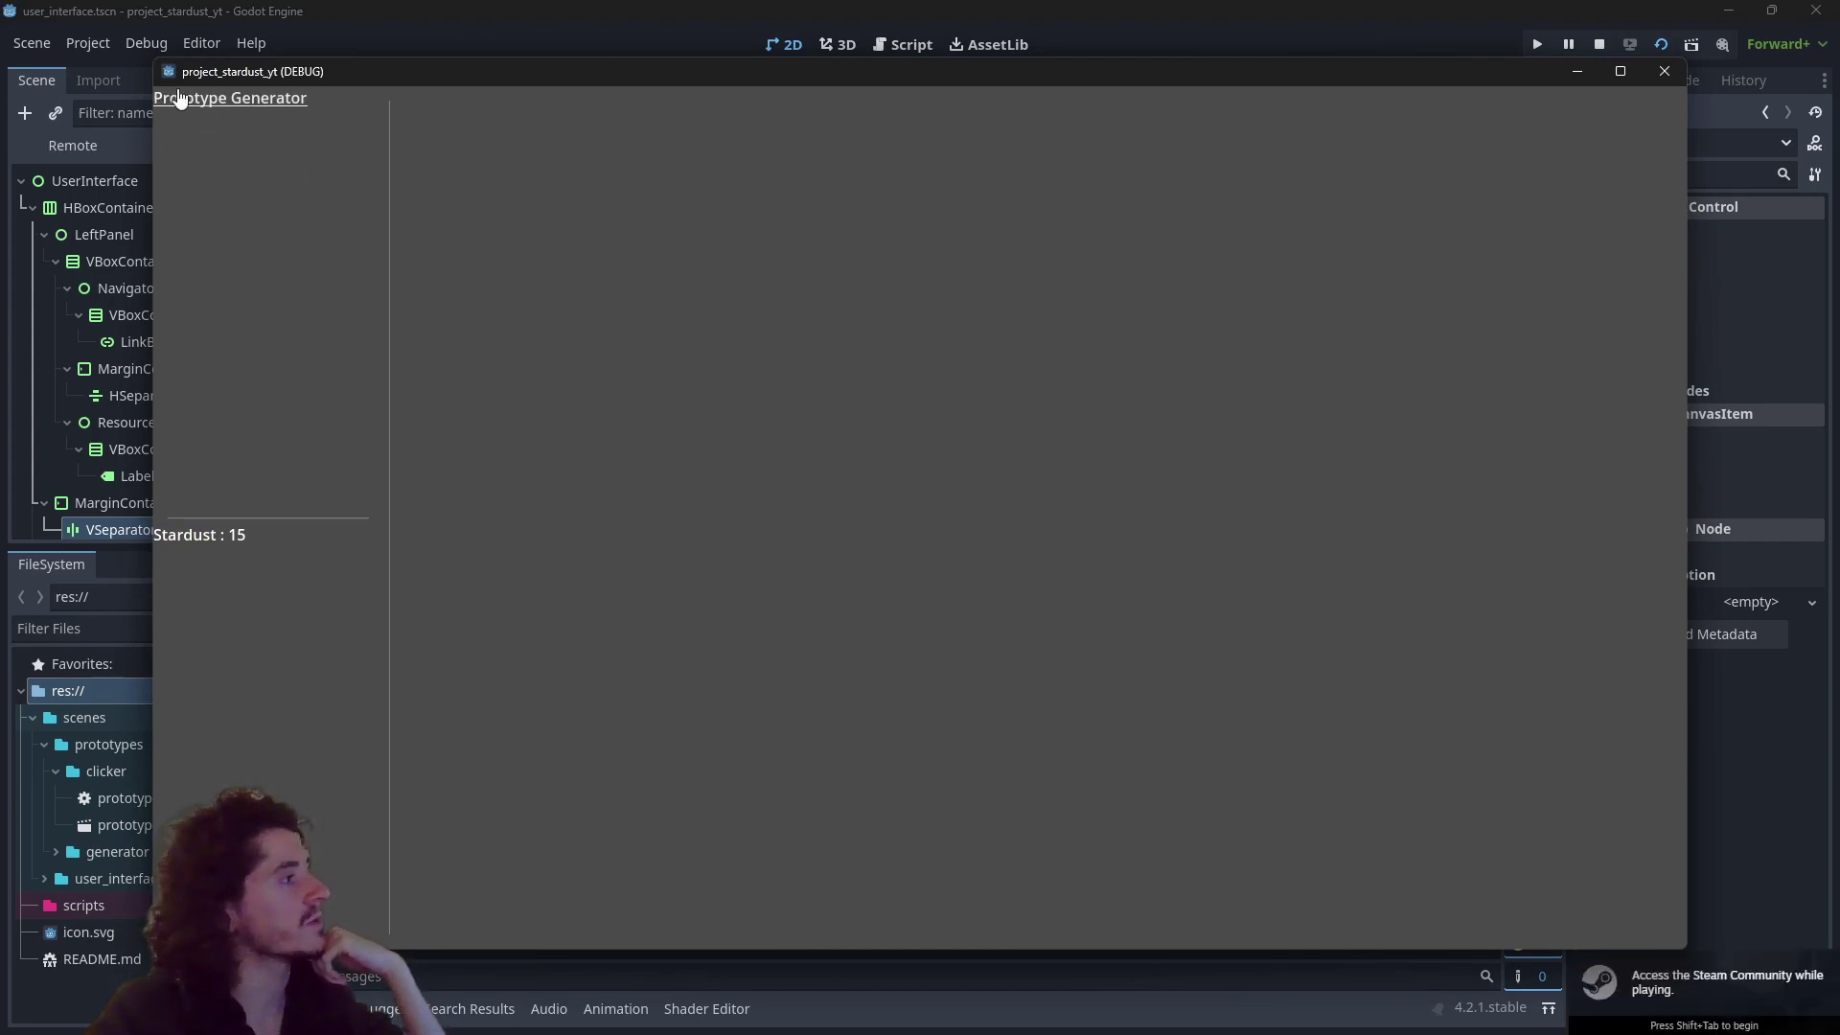
click(1664, 71)
Step: Add a MarginContainer under Navigator with the Full Rect anchor preset
right_click(143, 256)
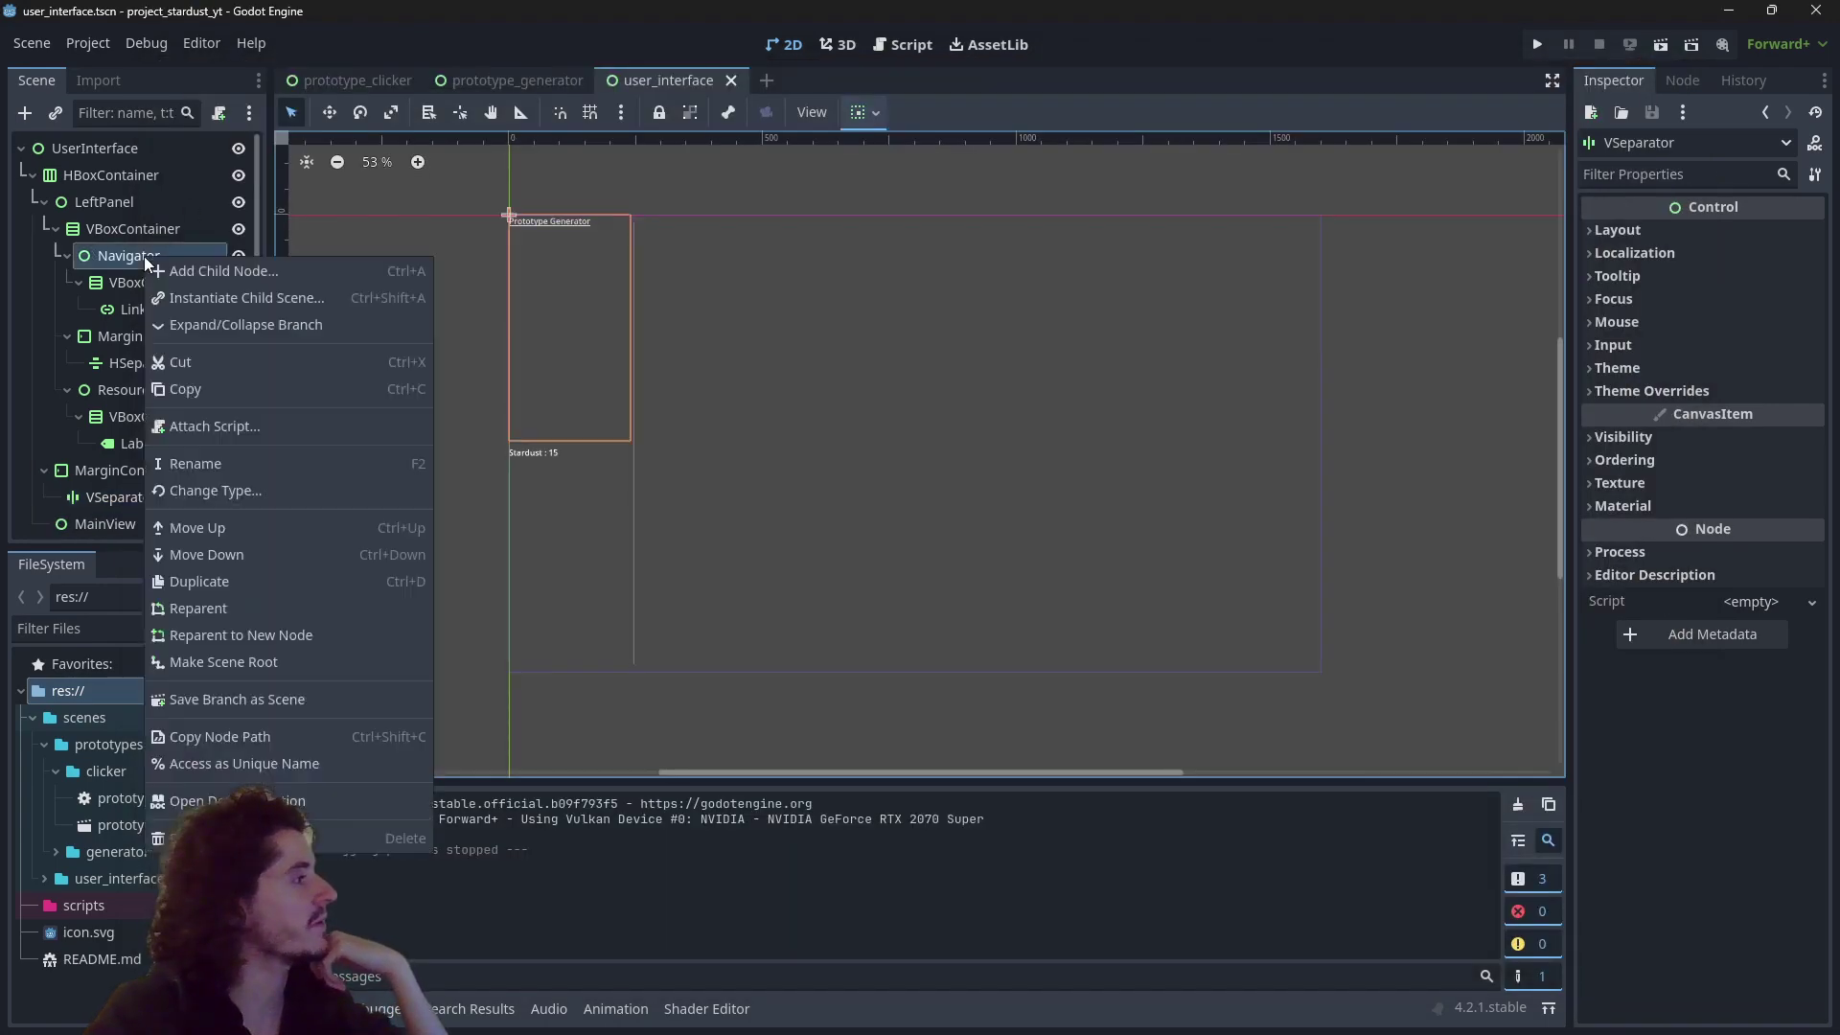
click(227, 276)
text(margin)
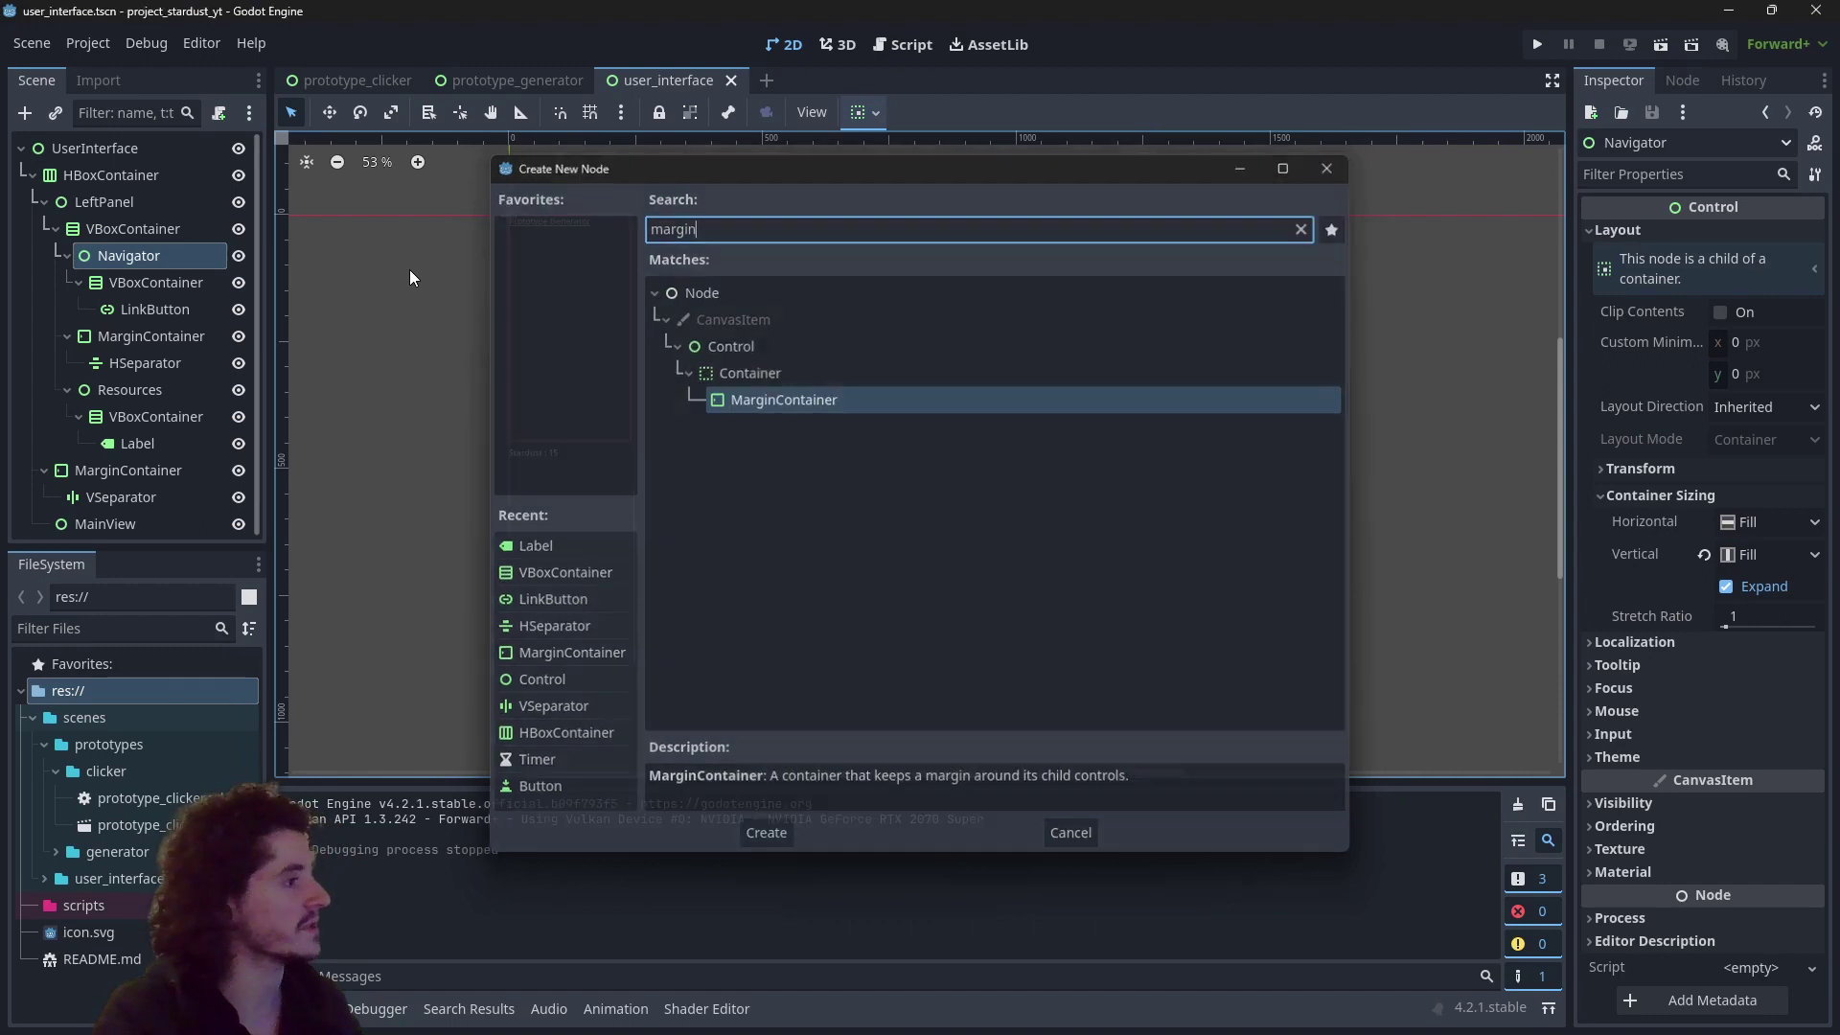
key(Return)
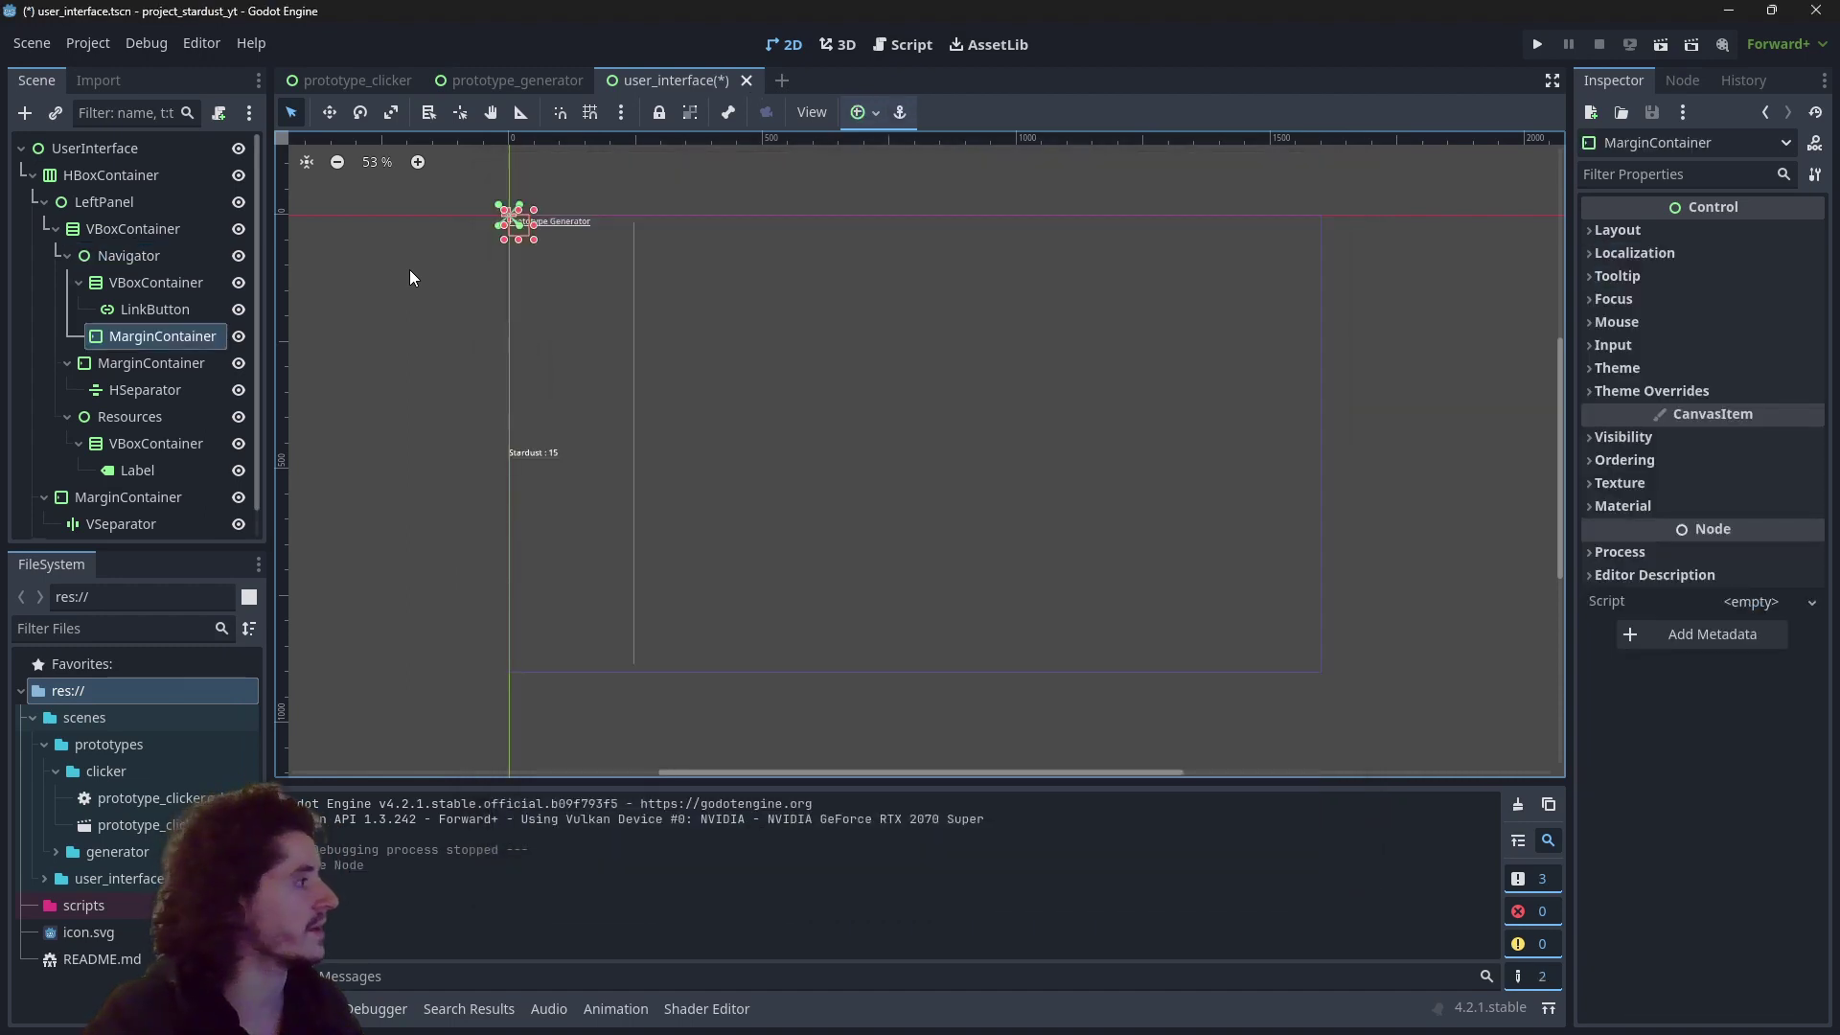
click(871, 123)
click(969, 280)
click(1681, 392)
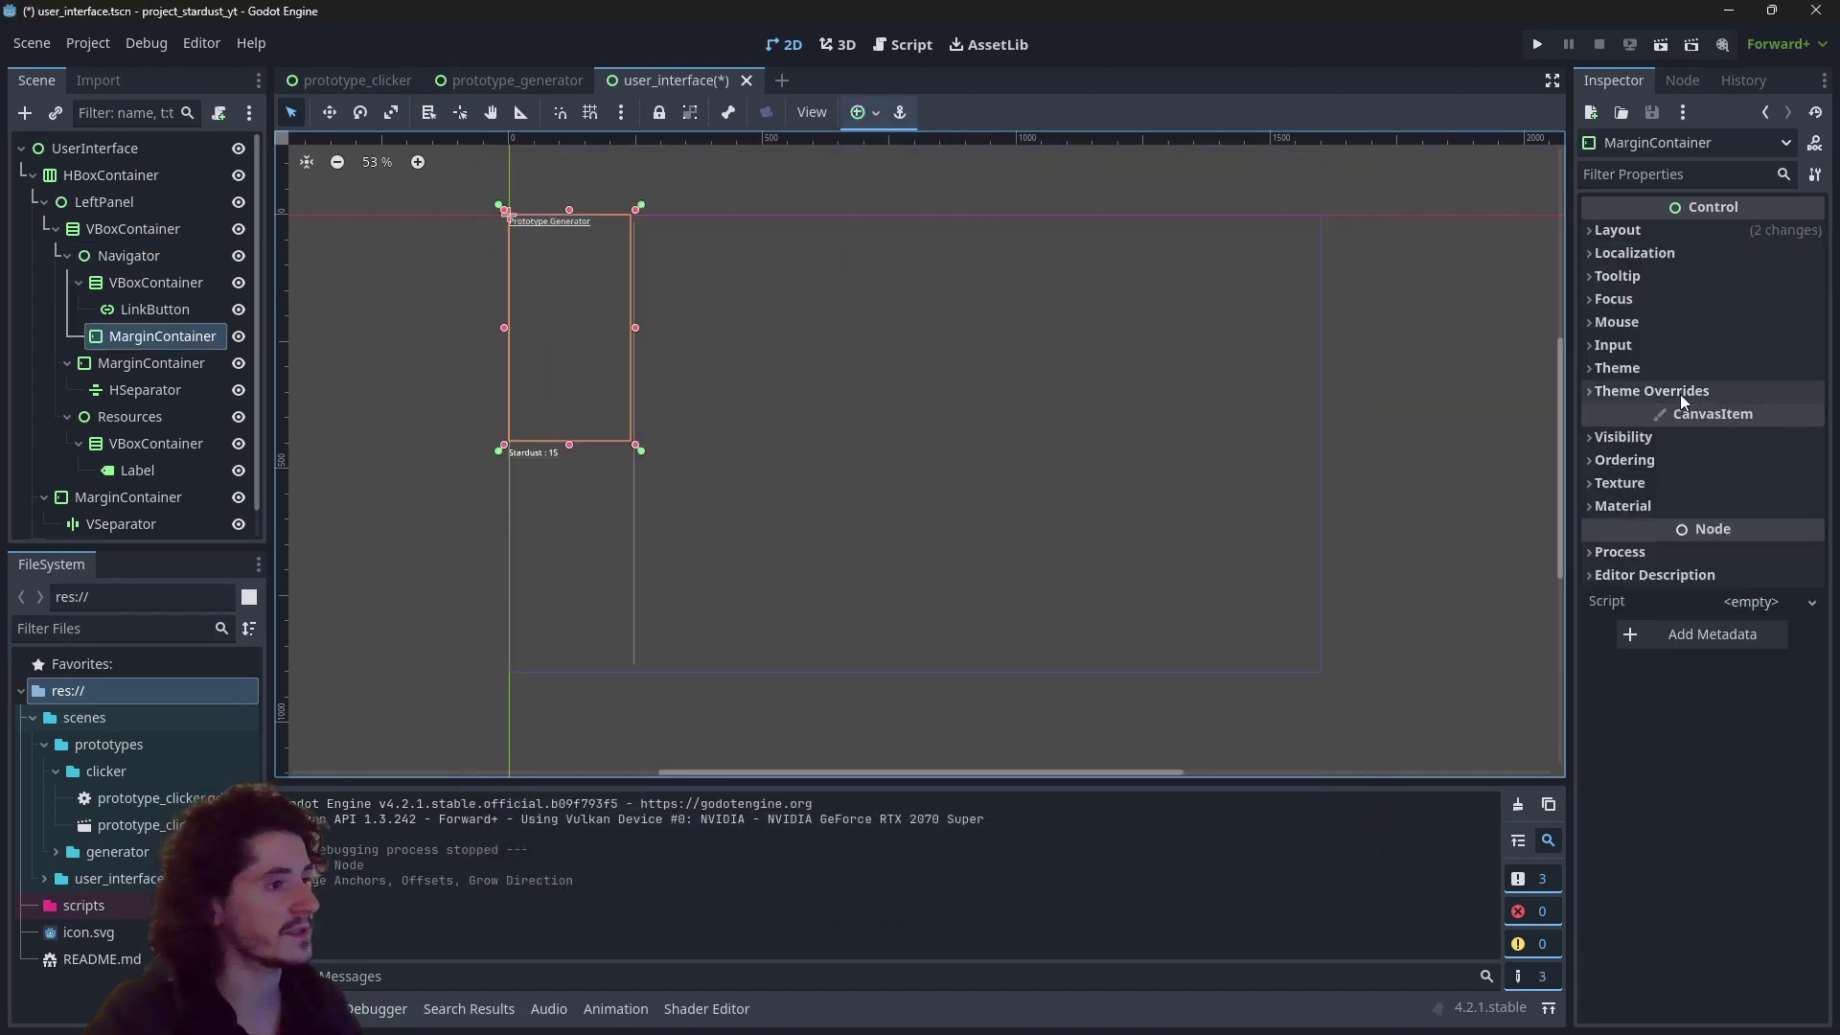
Step: Set all four margin overrides to 16 and move the Navigator's VBoxContainer inside it
click(1691, 392)
click(1685, 414)
click(1745, 439)
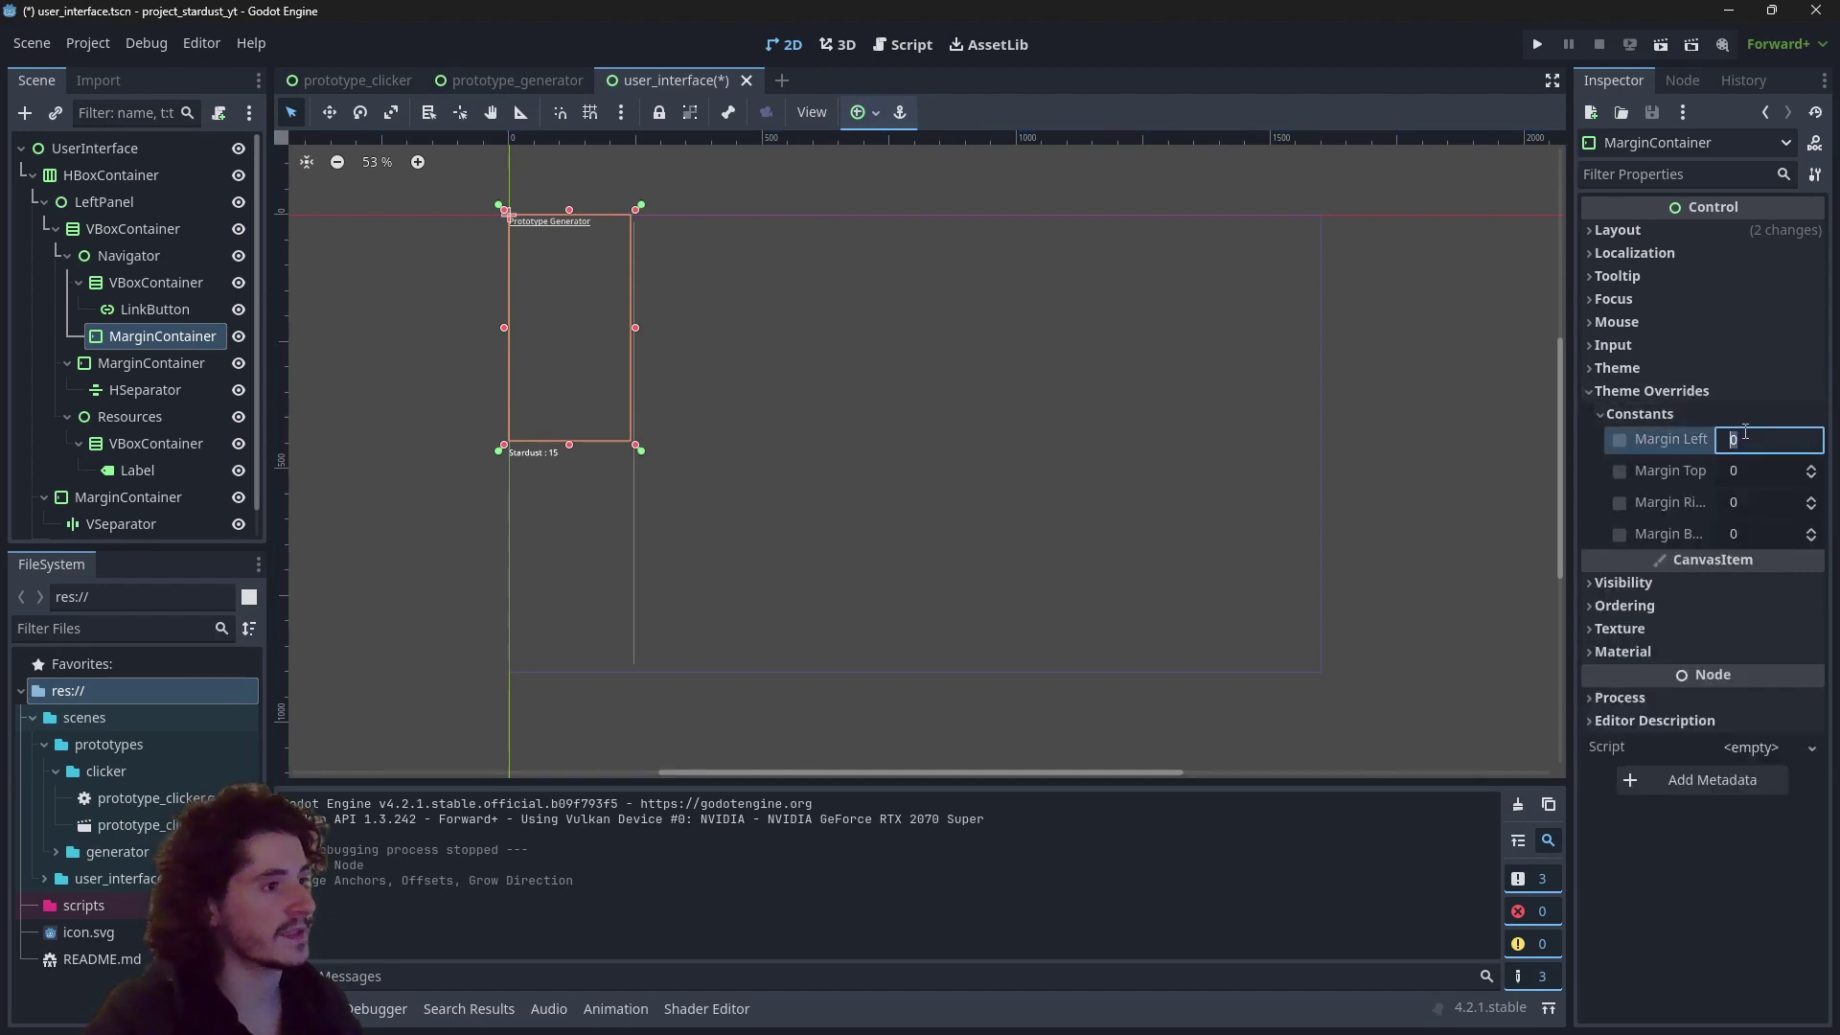
text(16)
key(Tab)
text(16)
key(Tab)
text(16)
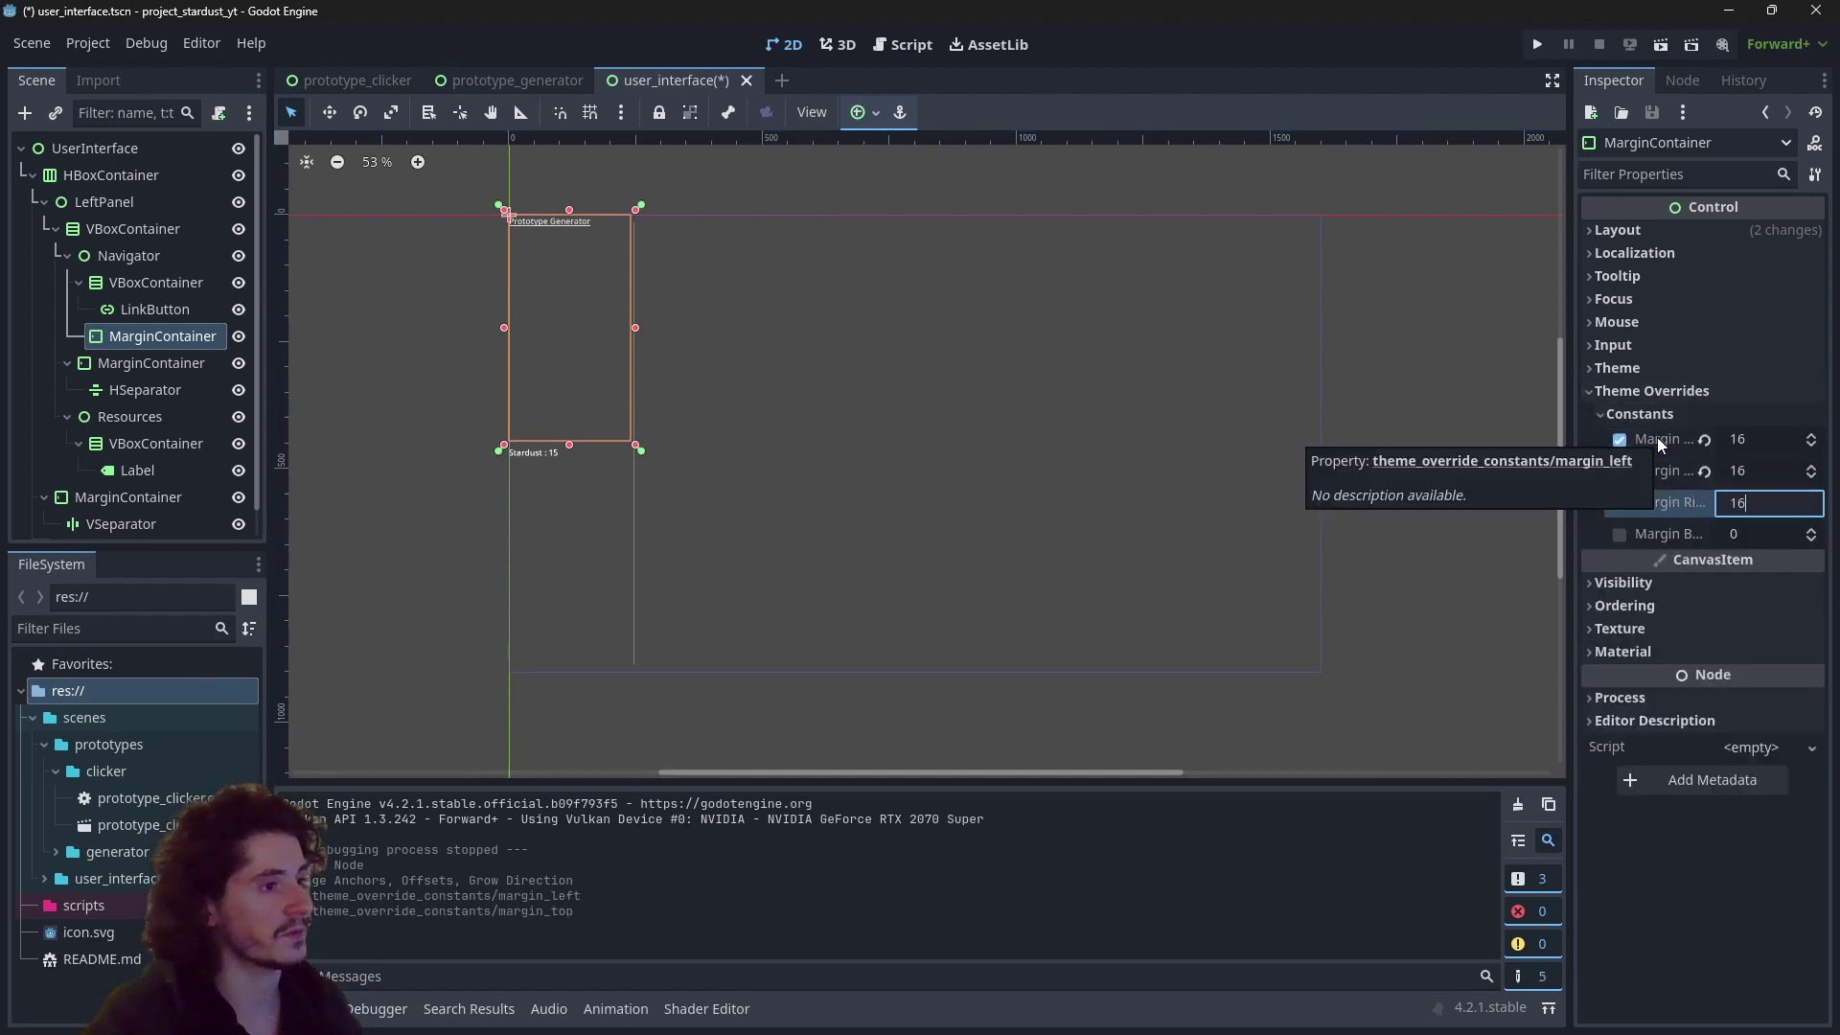
key(Tab)
text(16)
key(Return)
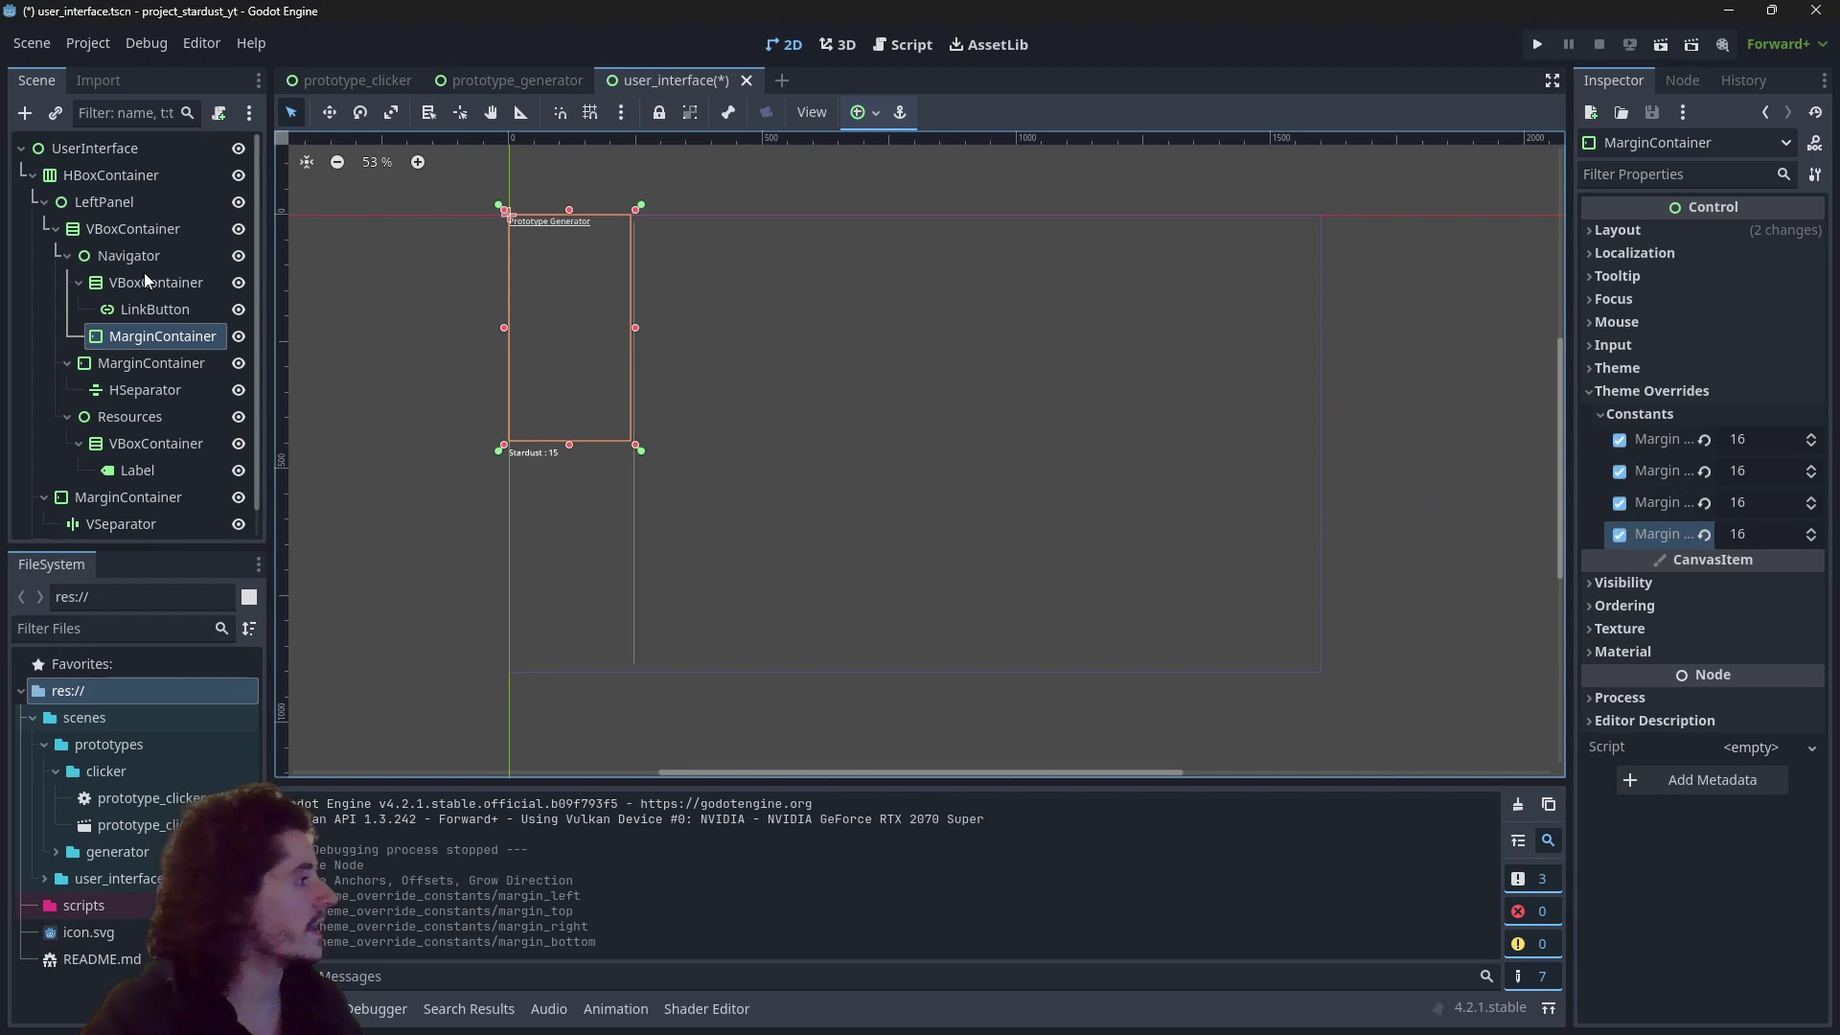
drag(136, 283, 168, 339)
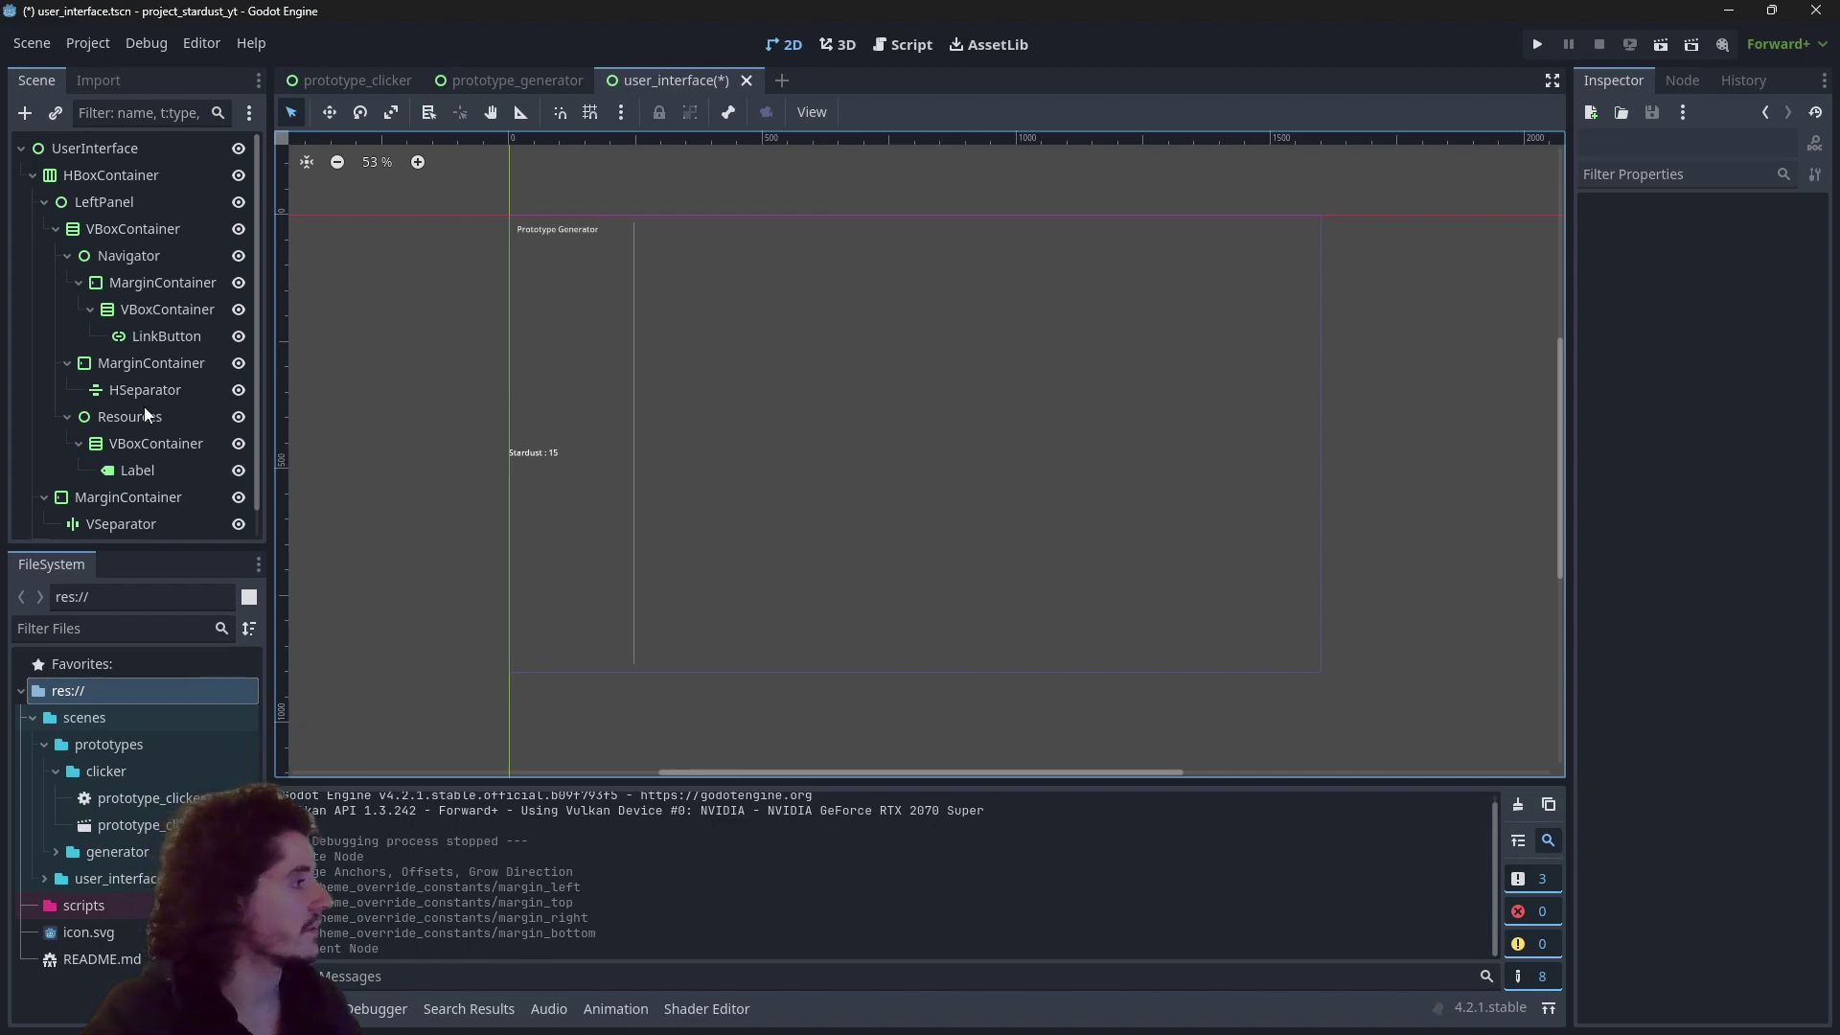
Step: Add a MarginContainer under Resources with all four margin overrides set to 16
right_click(117, 417)
click(215, 429)
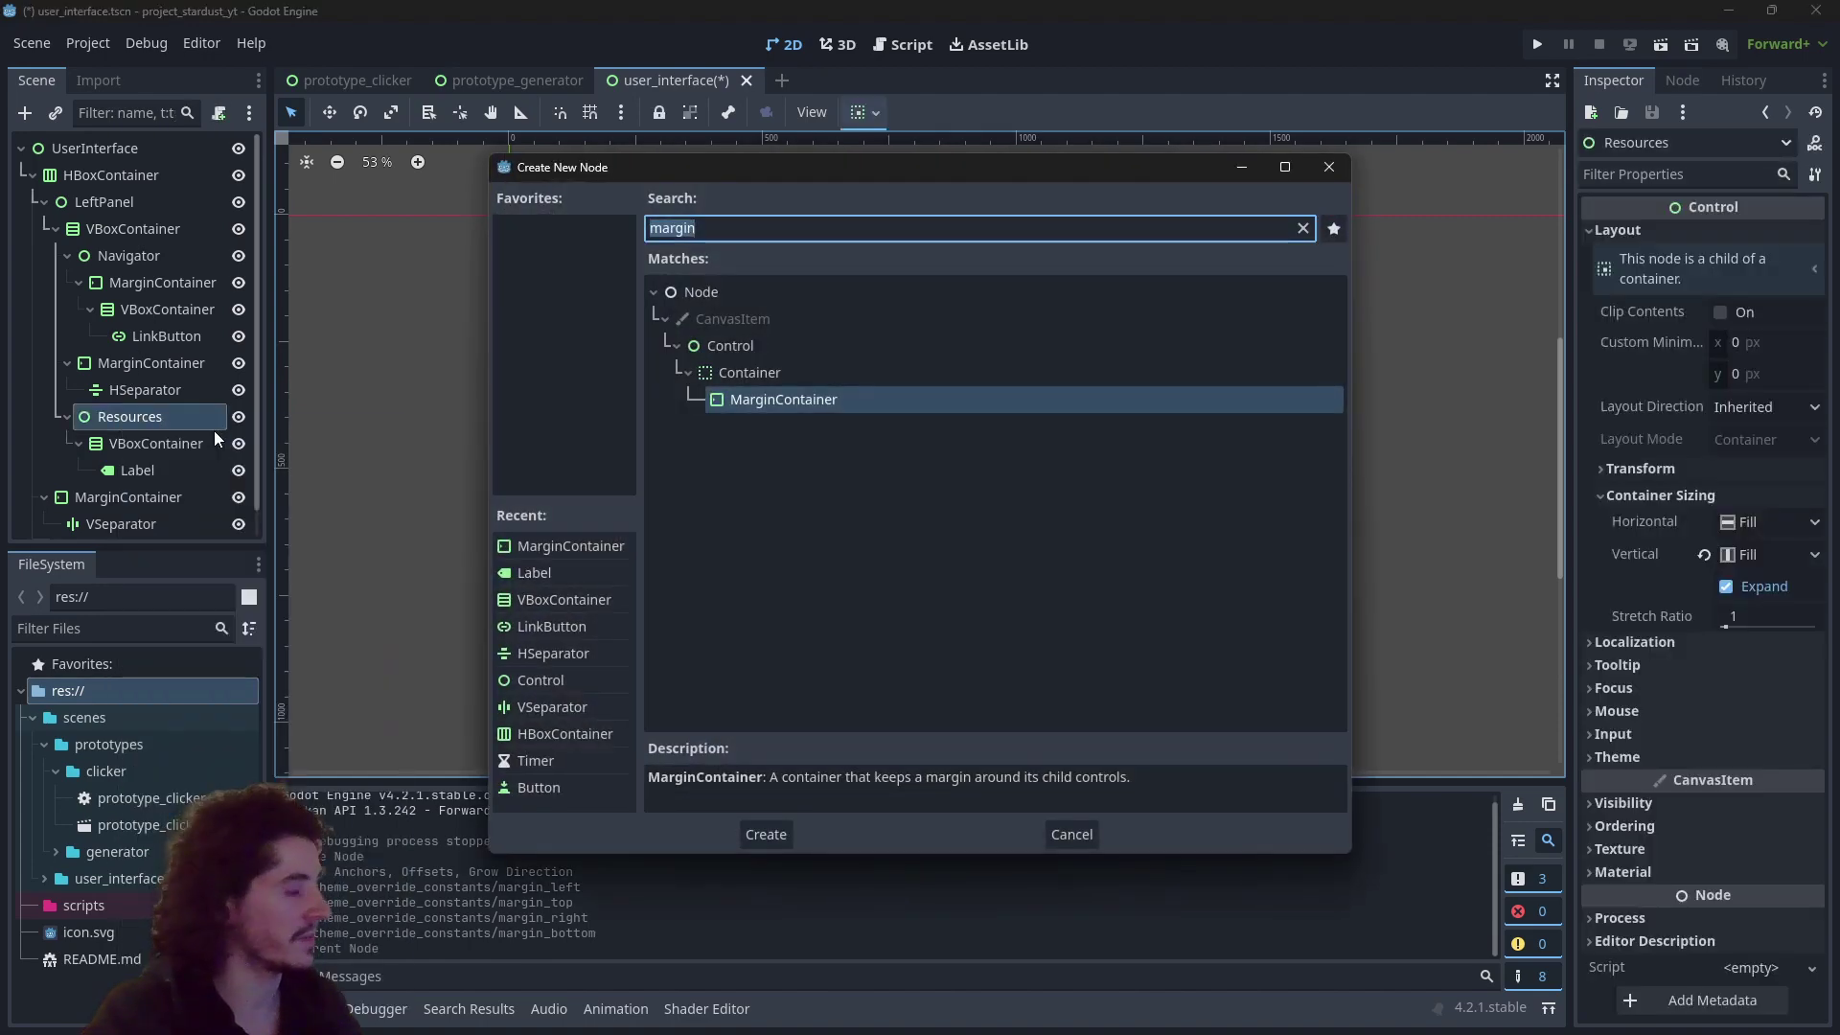
key(Return)
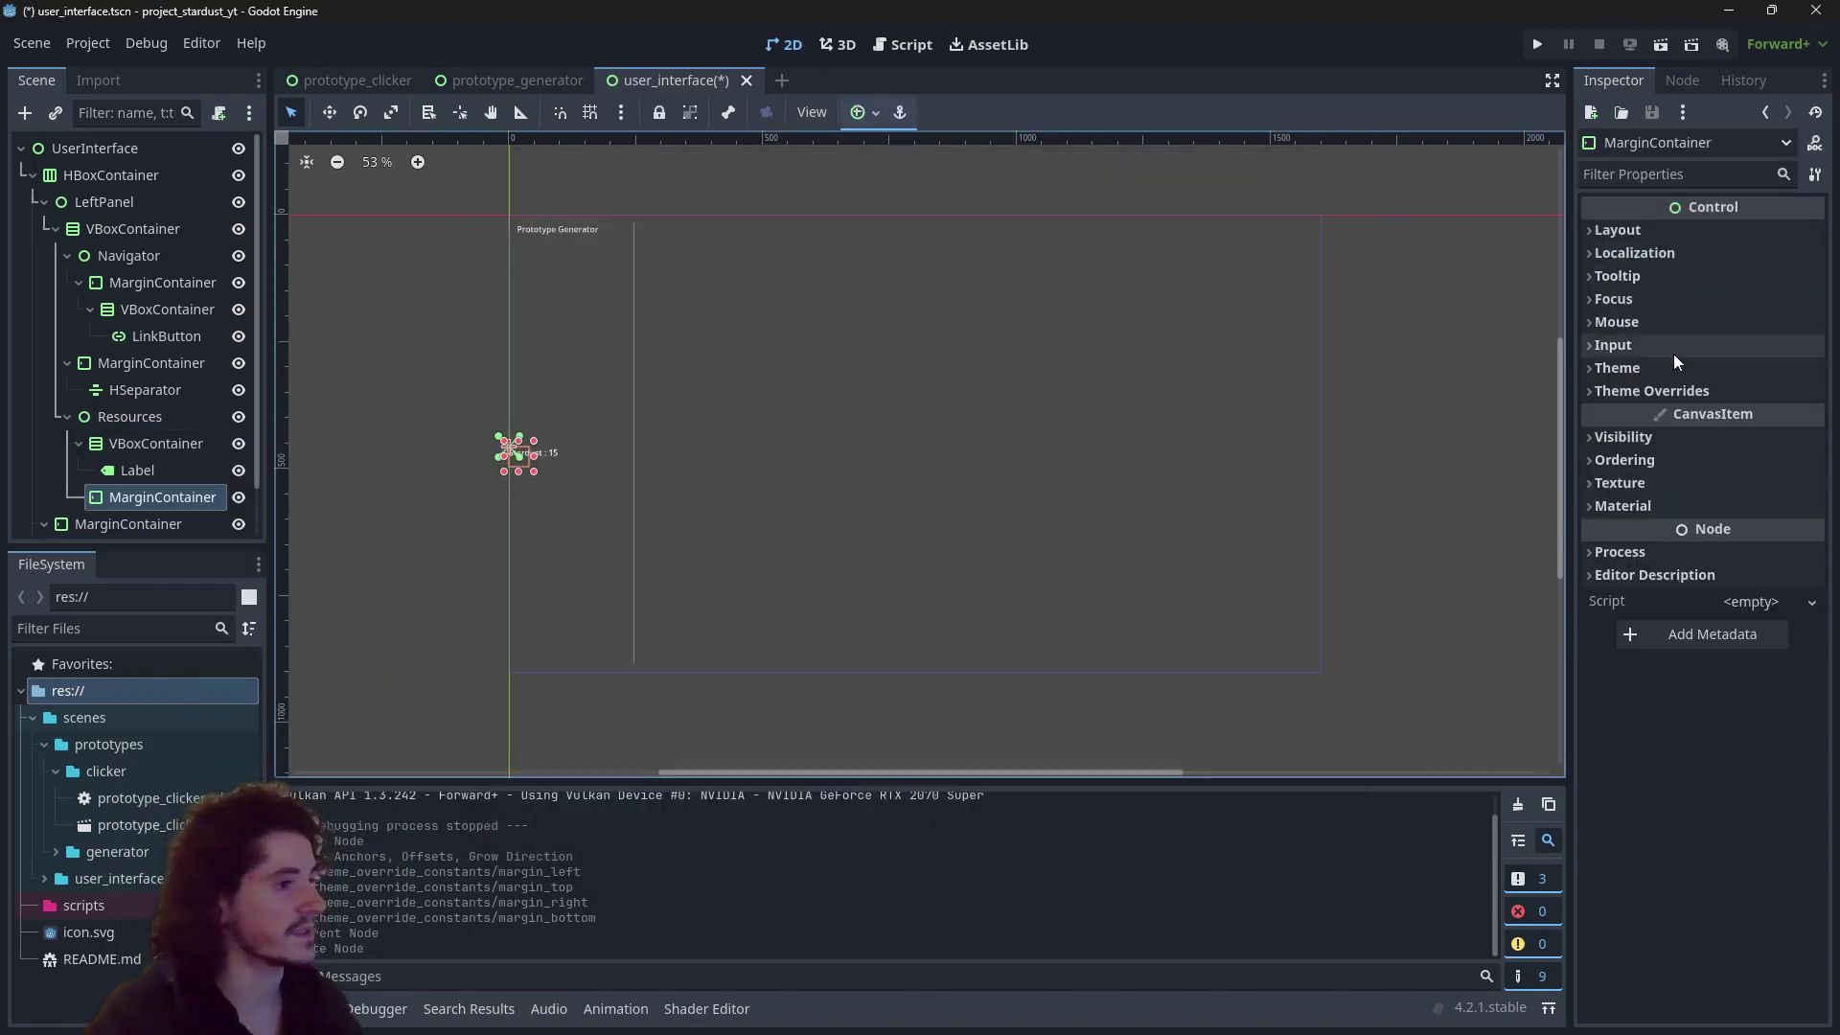
click(1678, 390)
click(1677, 410)
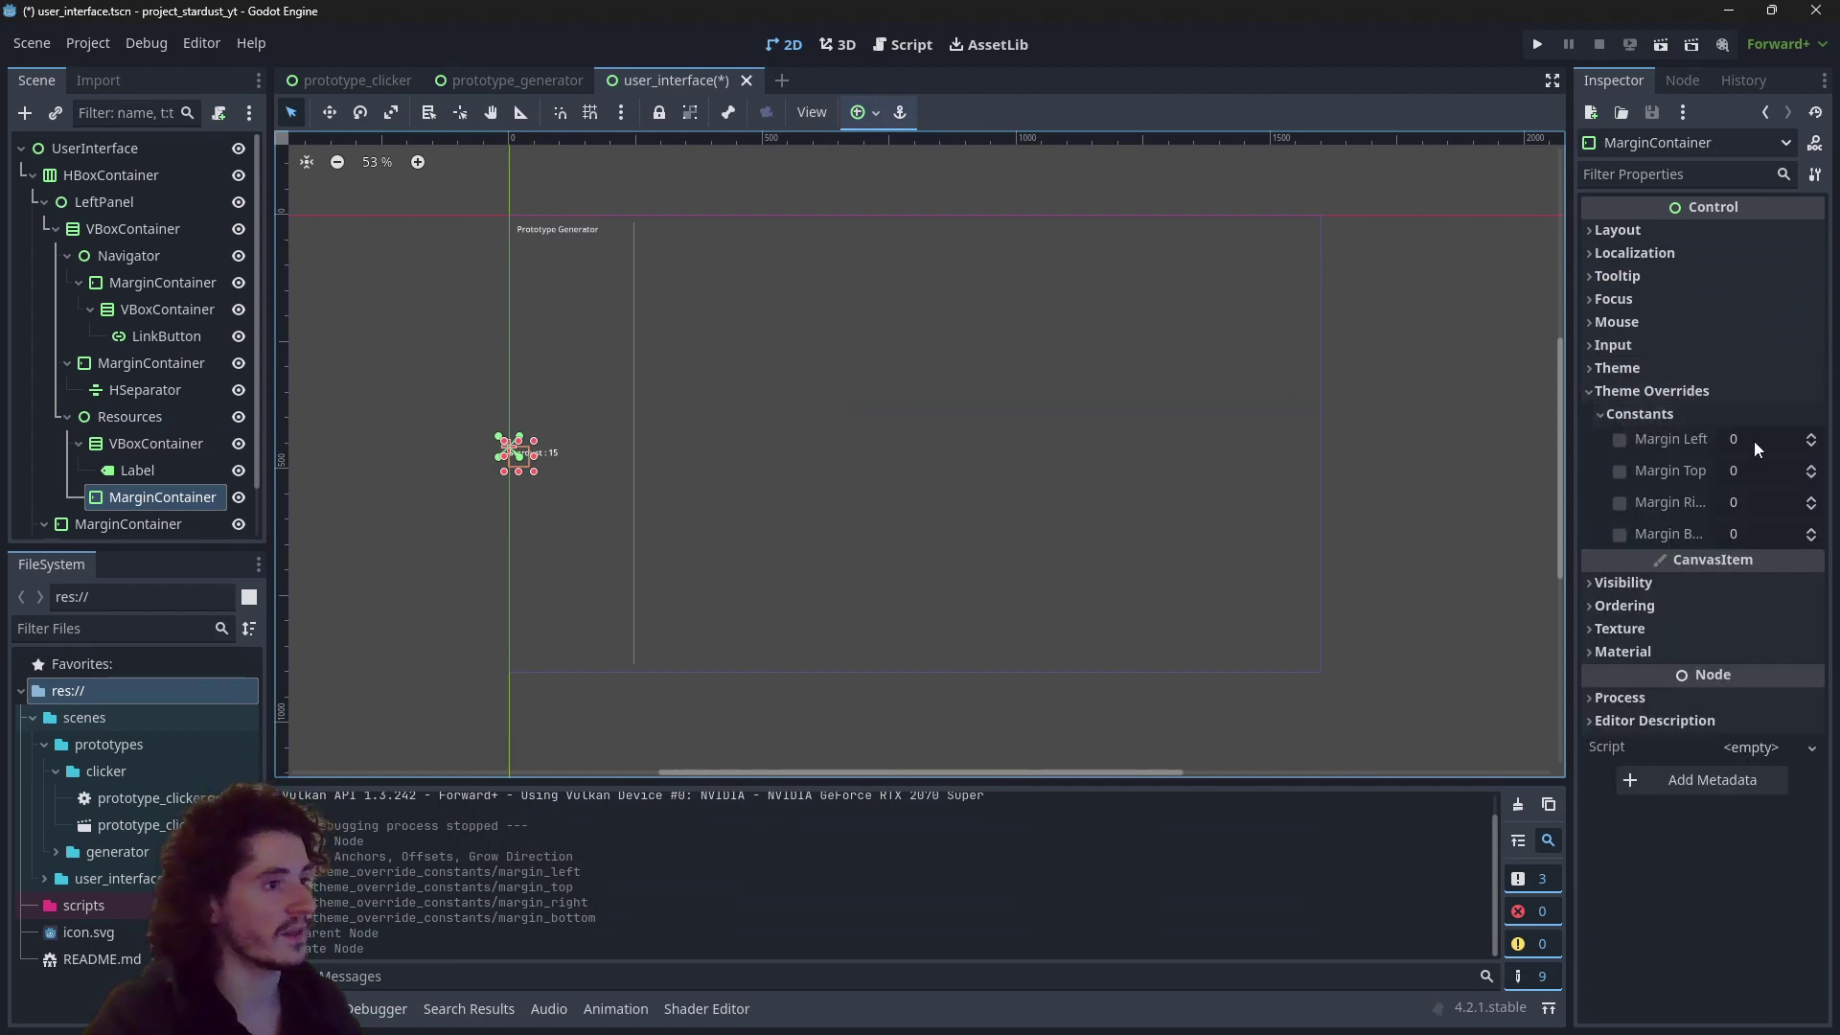
click(1754, 441)
text(16)
key(Tab)
text(16)
key(Tab)
text(16)
key(Tab)
text(1)
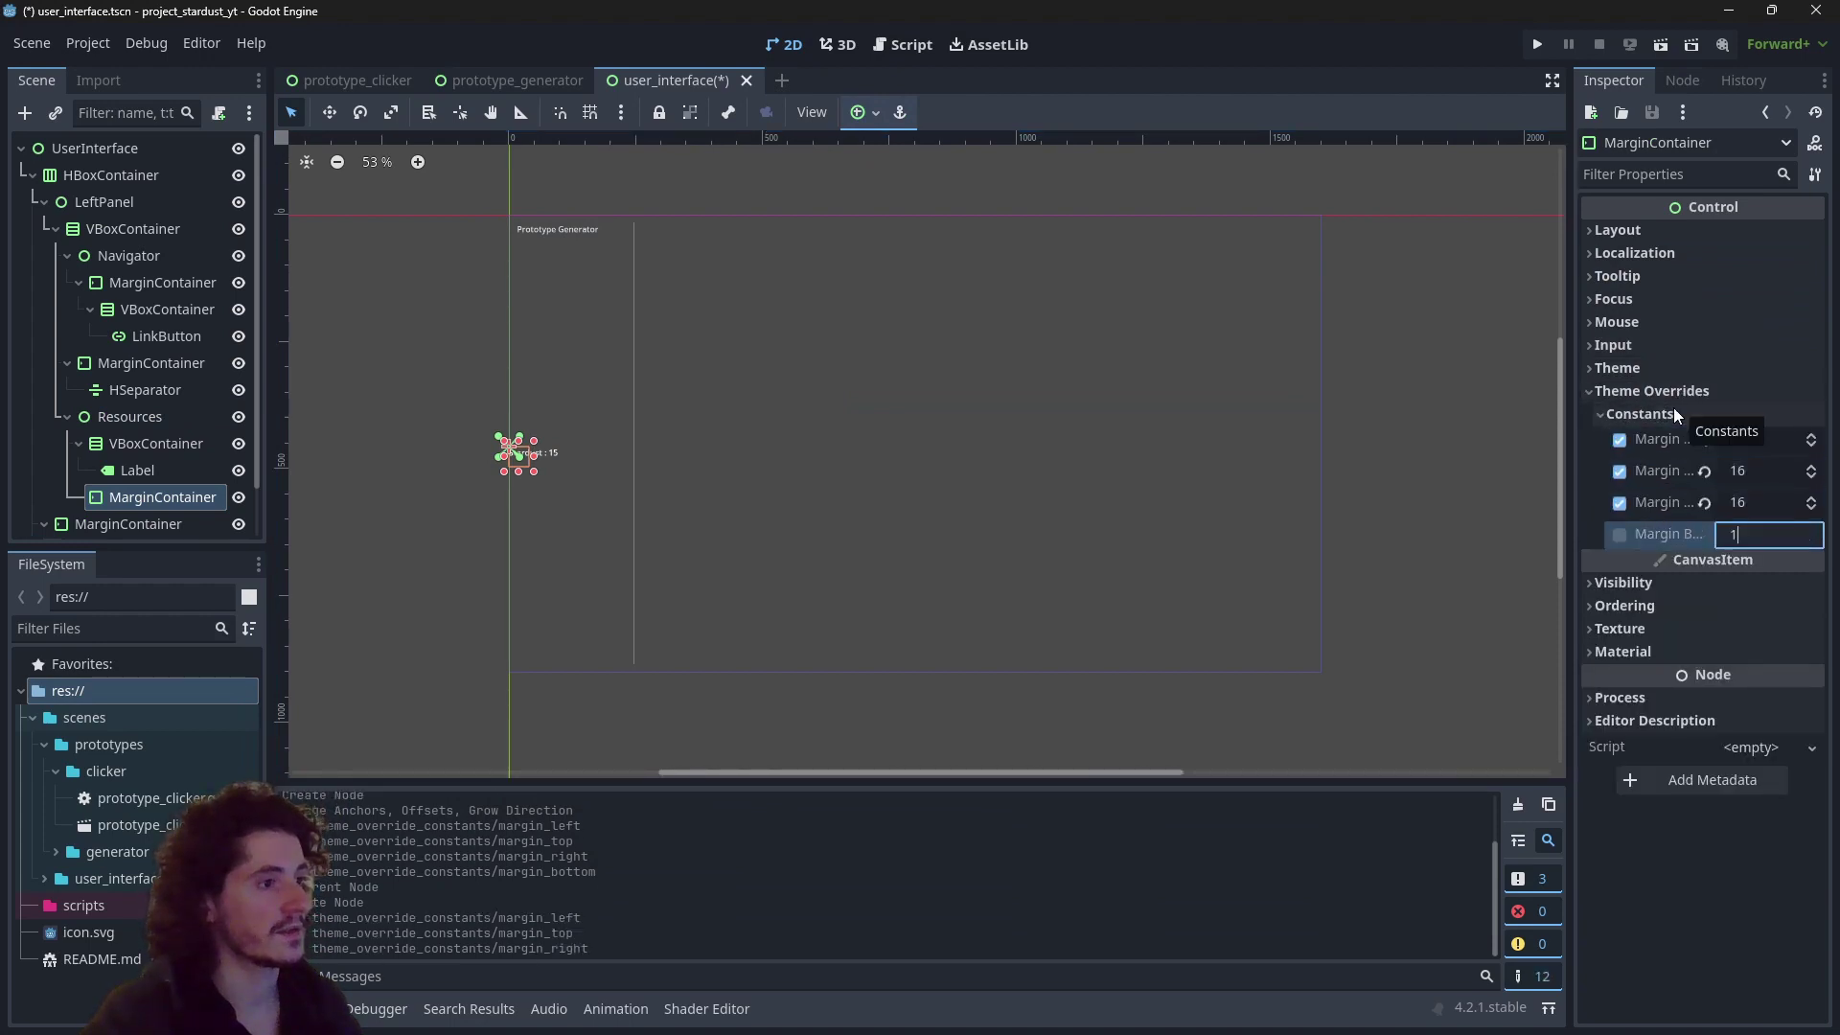
text(6)
key(Return)
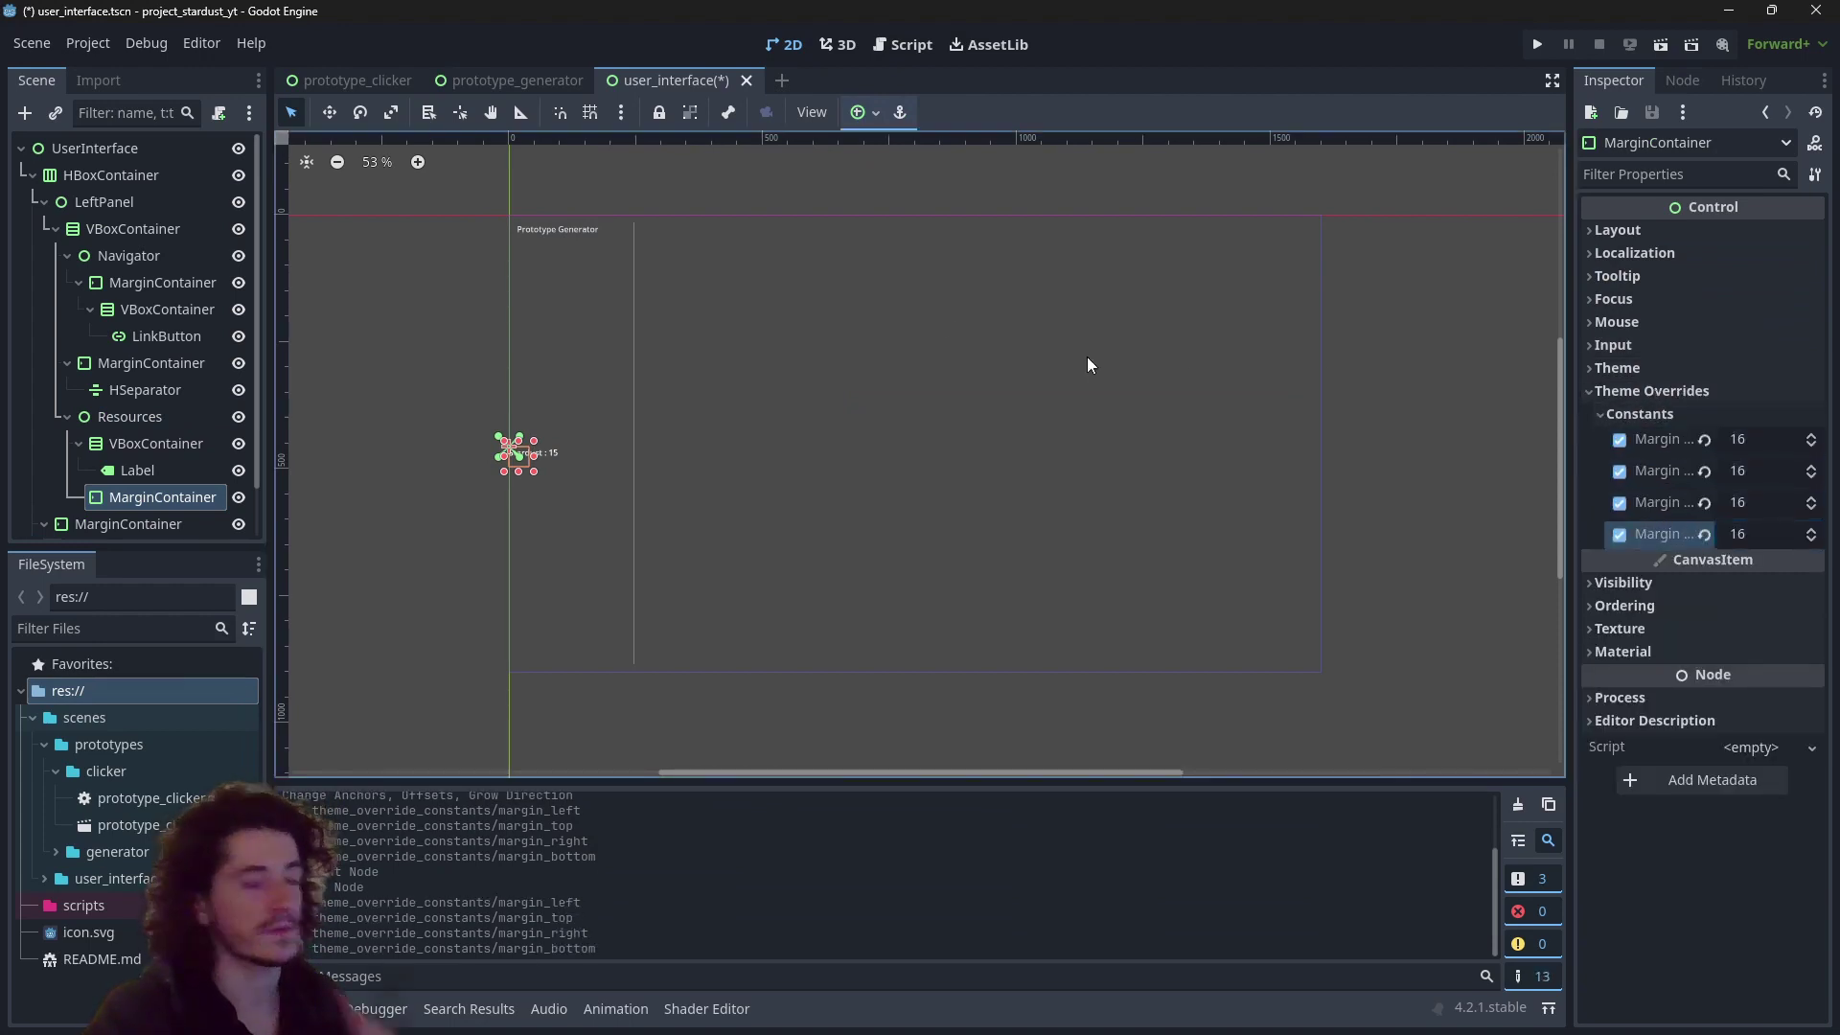
Step: Anchor it Full Rect, move the Stardust VBoxContainer inside, and run the scene
click(857, 113)
click(970, 281)
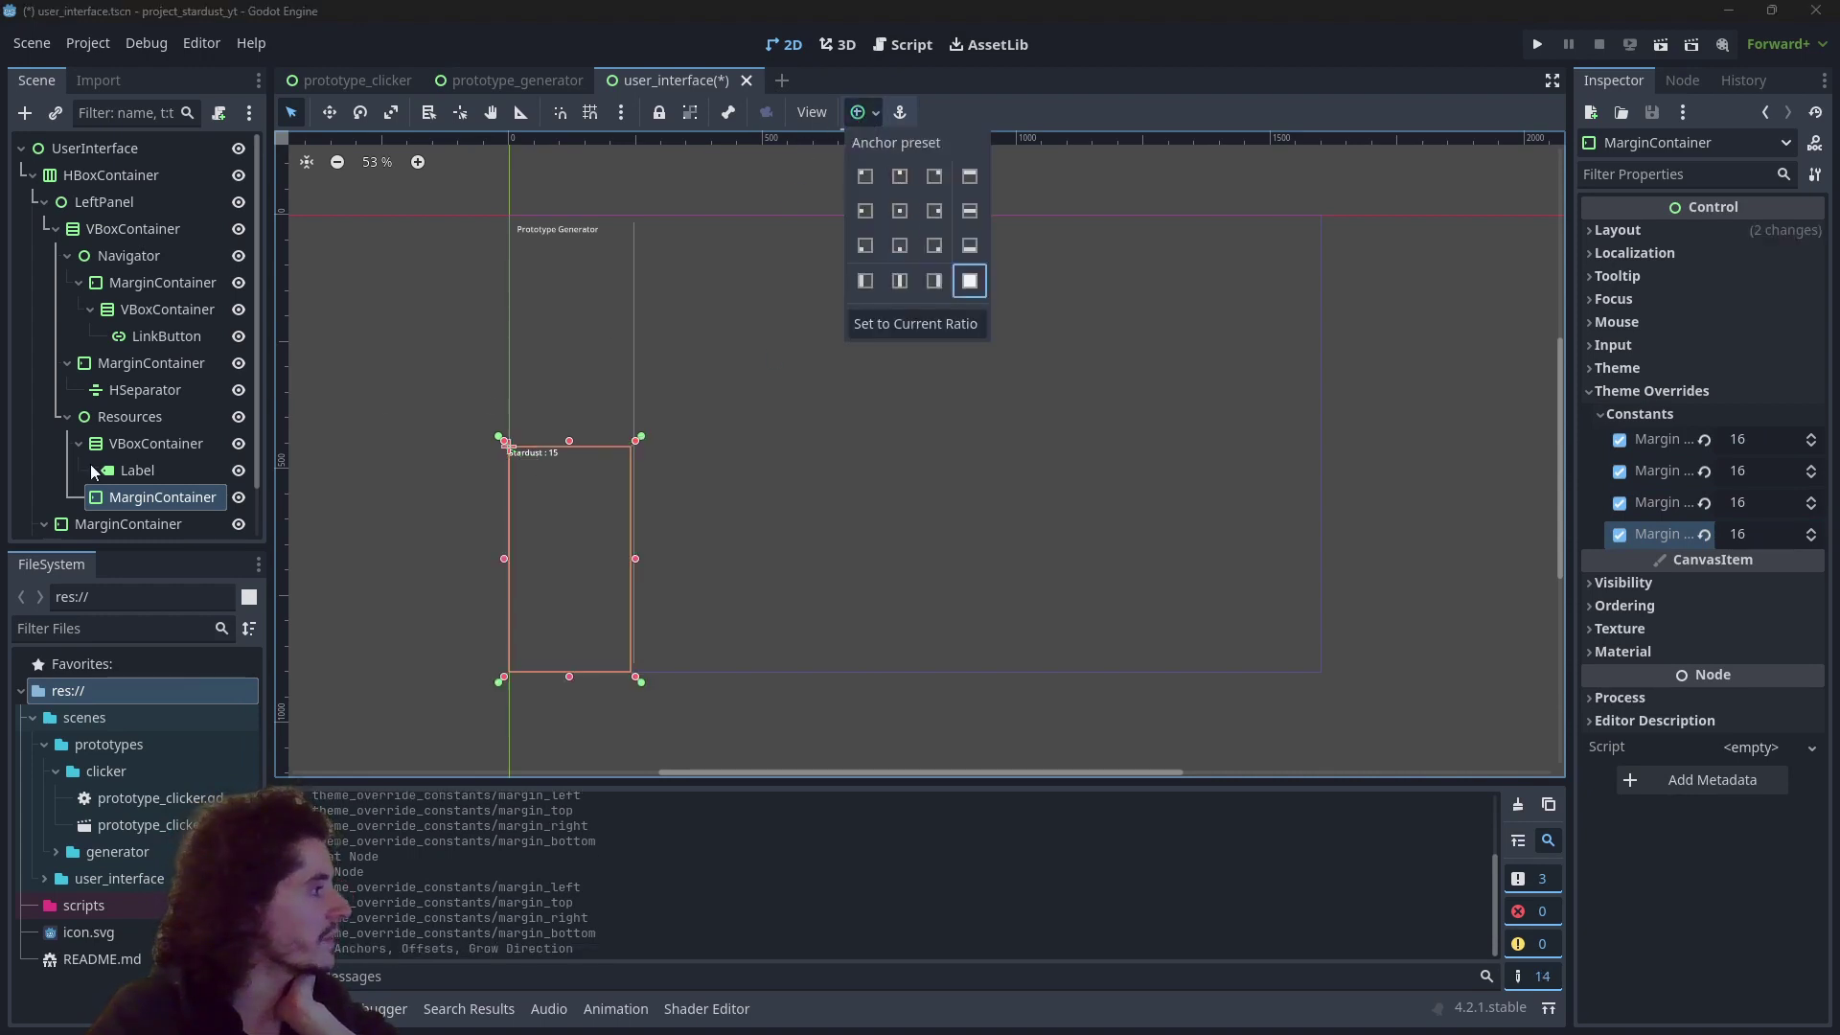
click(139, 448)
drag(153, 441, 153, 498)
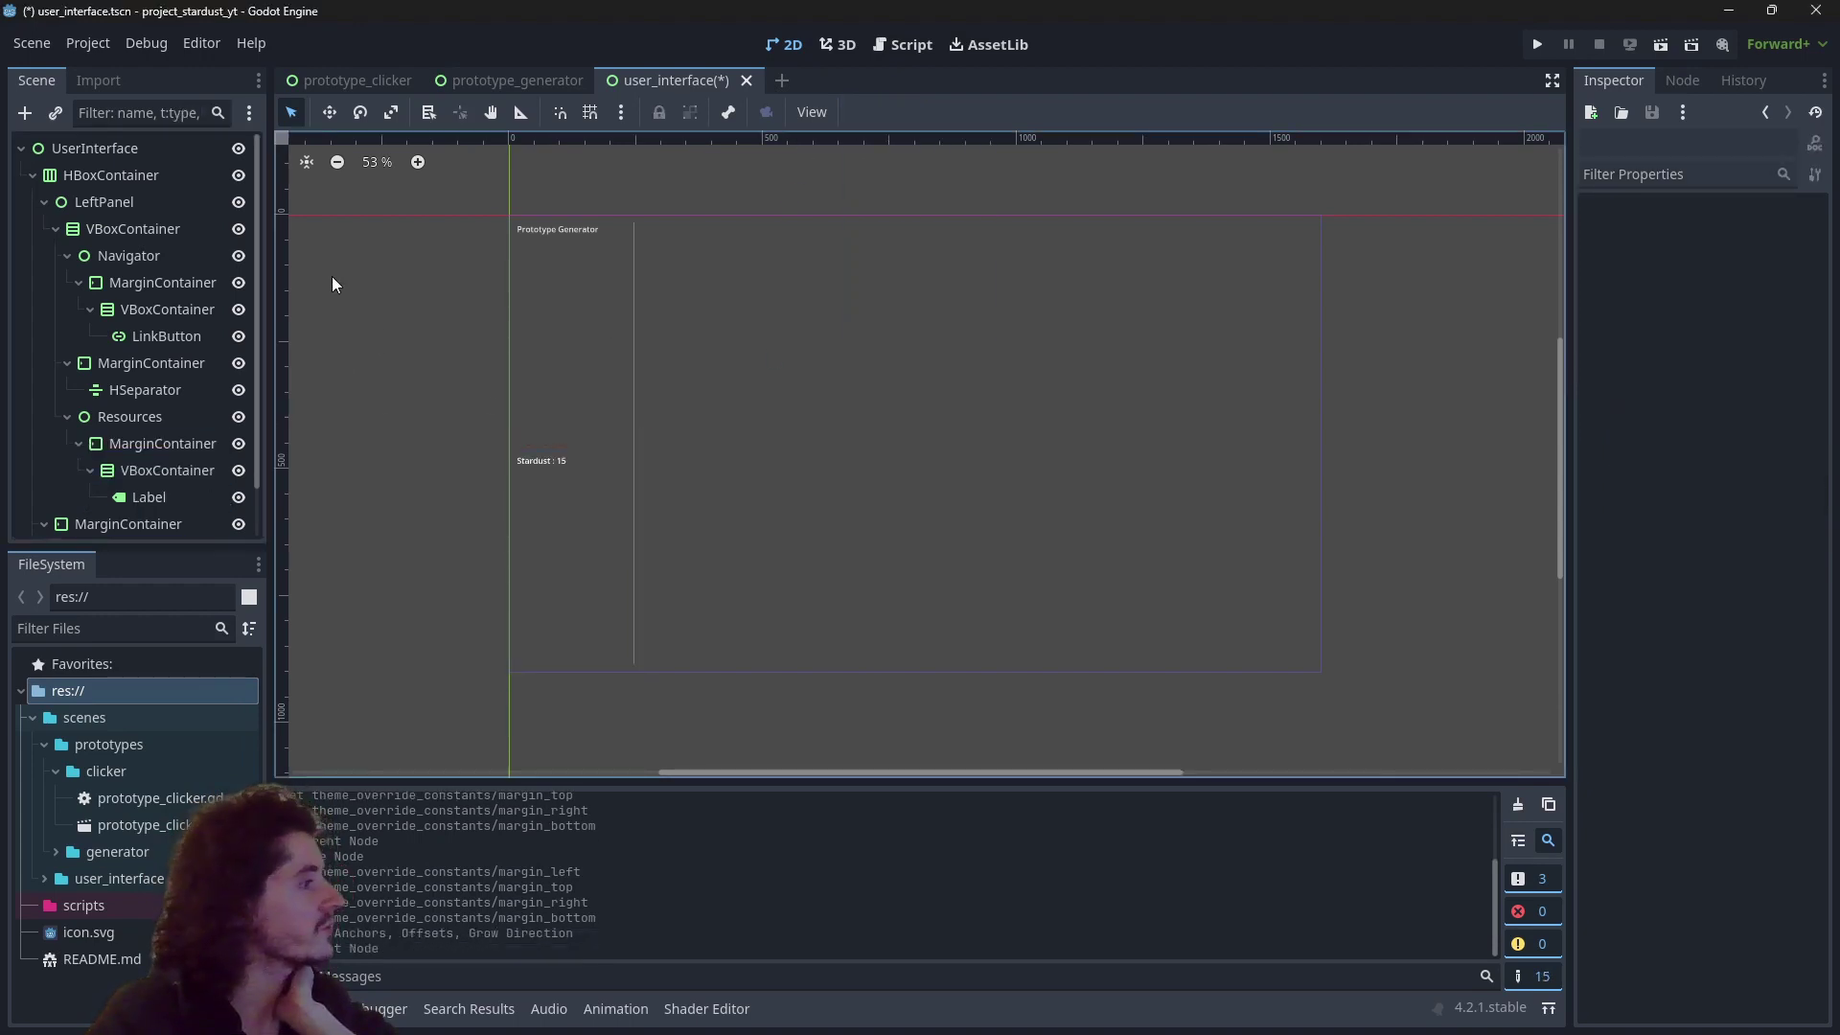
click(1663, 44)
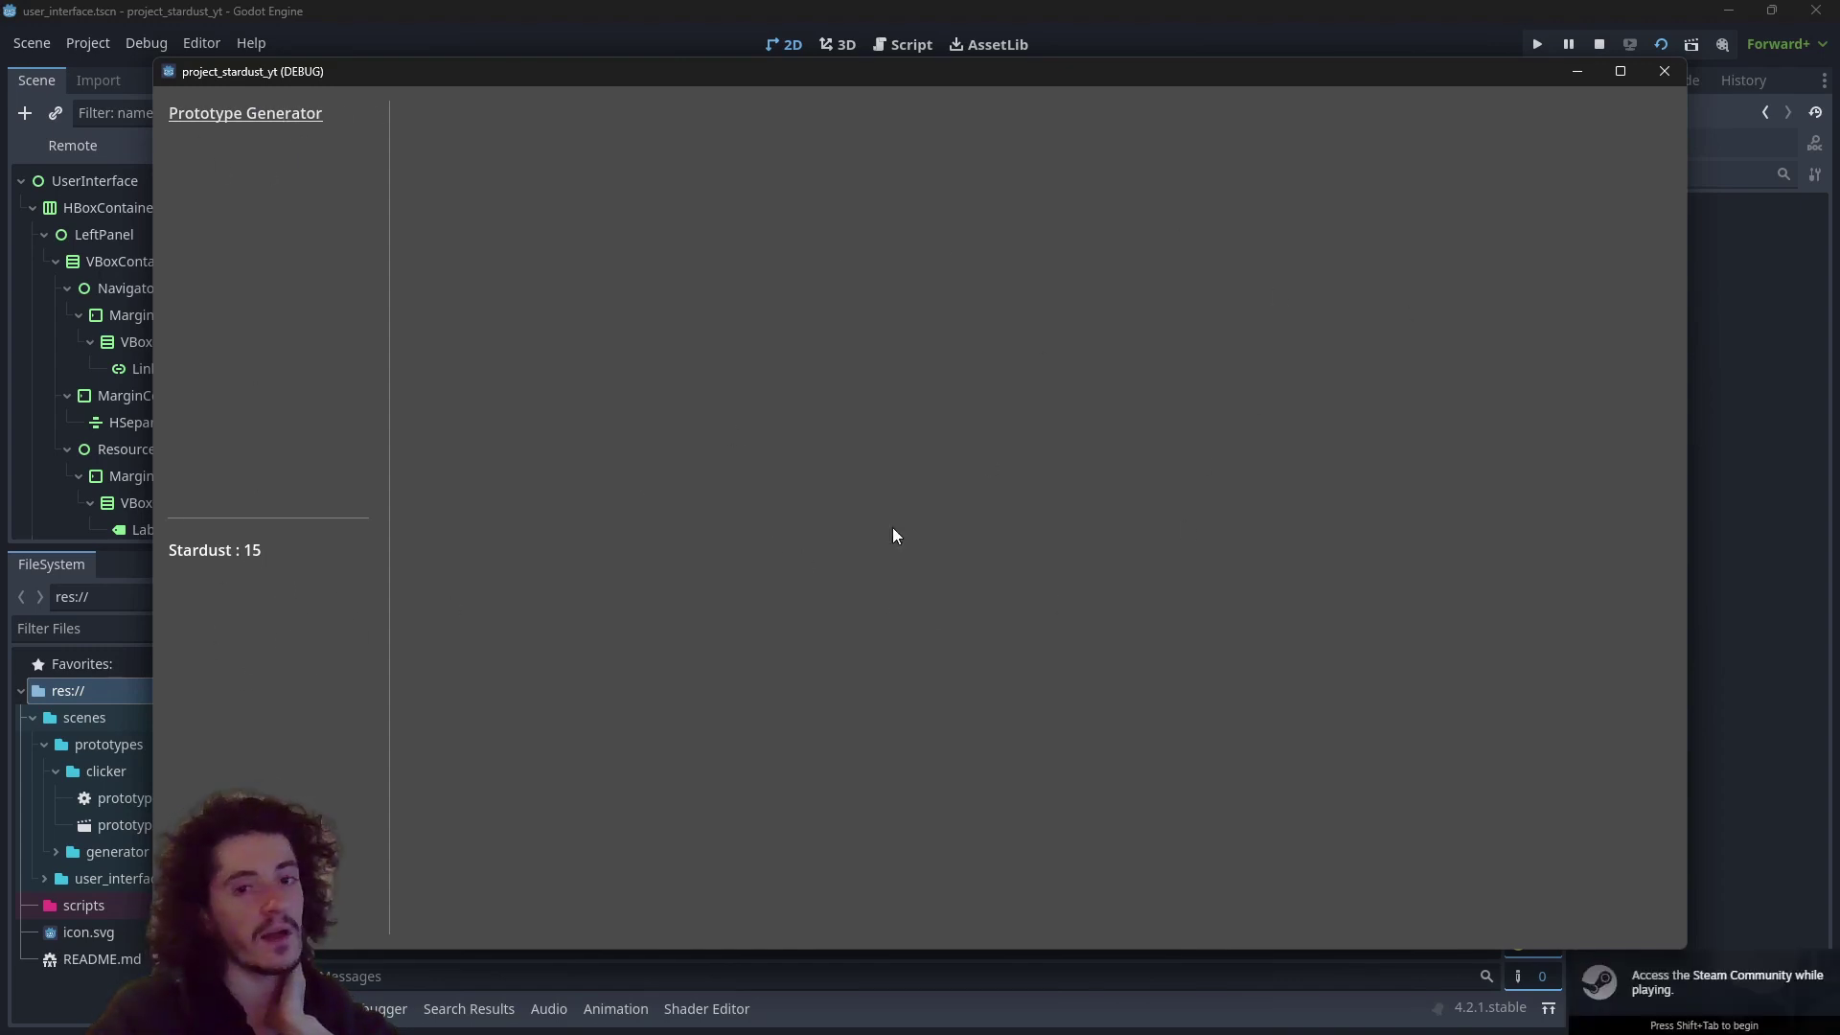
Step: Close the test game window showing the padded Prototype Generator link and Stardust : 15 label
click(1665, 71)
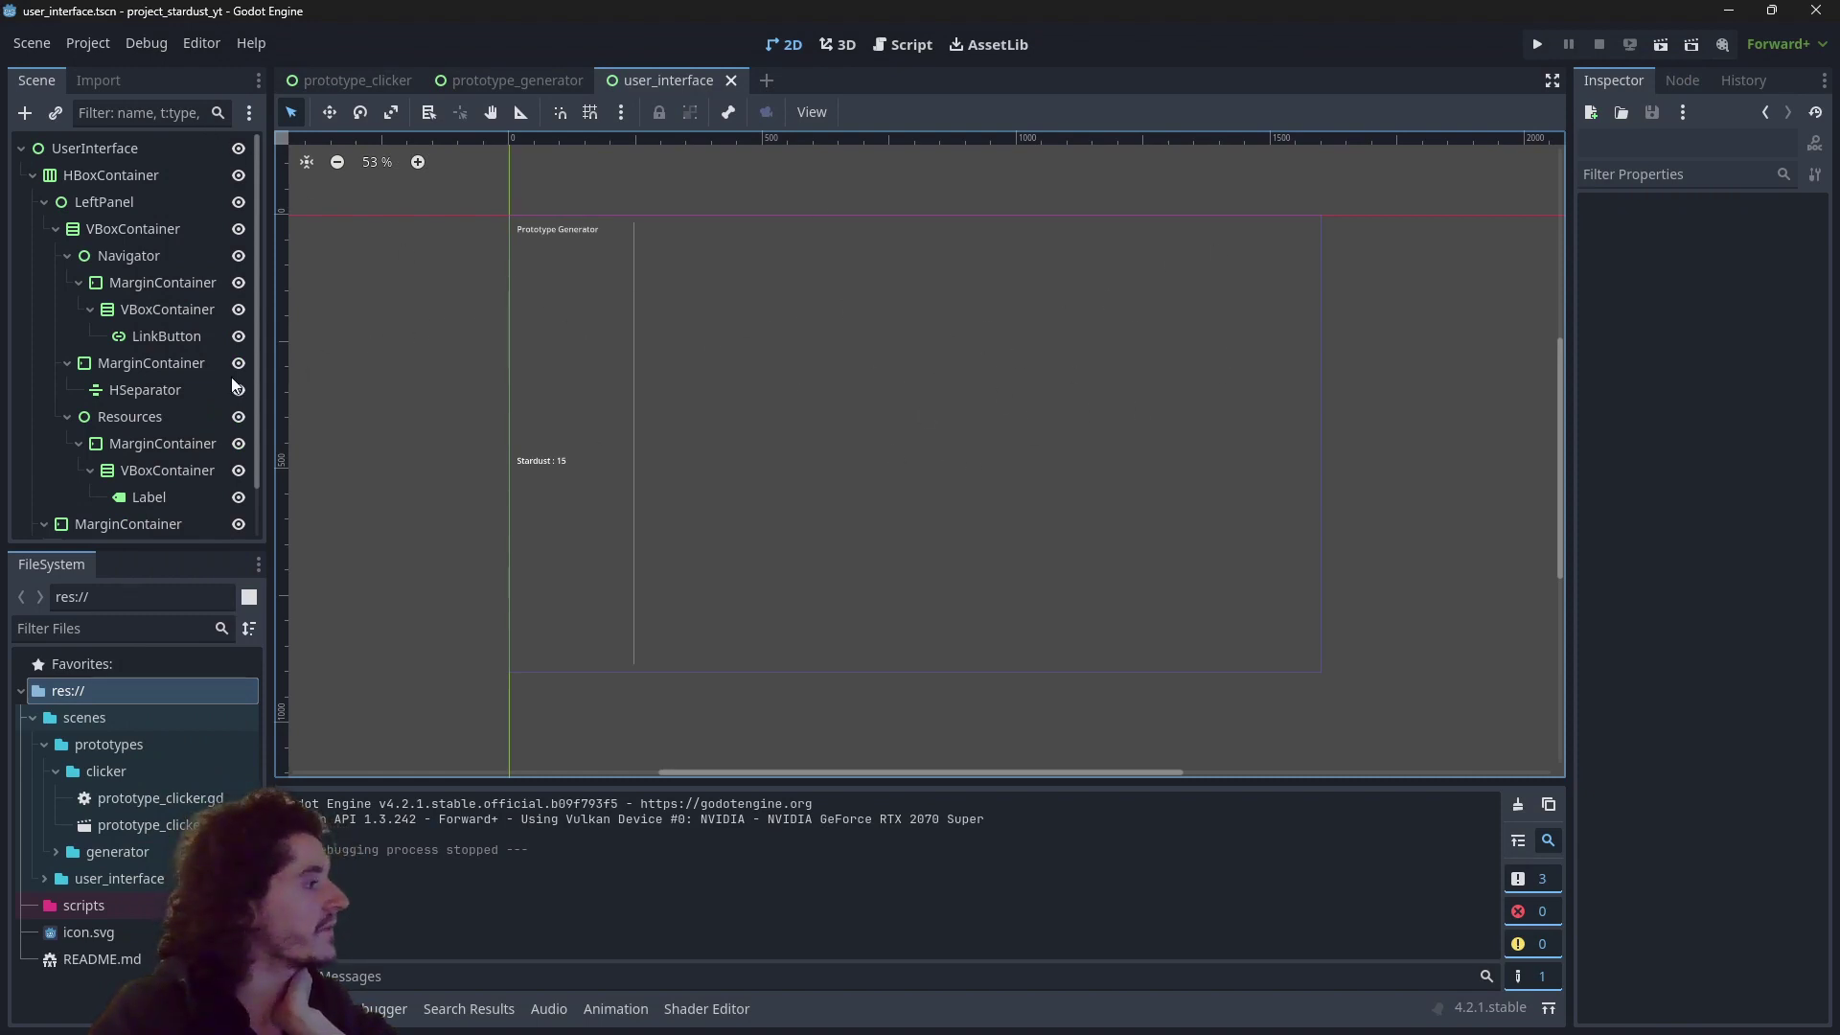
scroll(143, 400, down, 2)
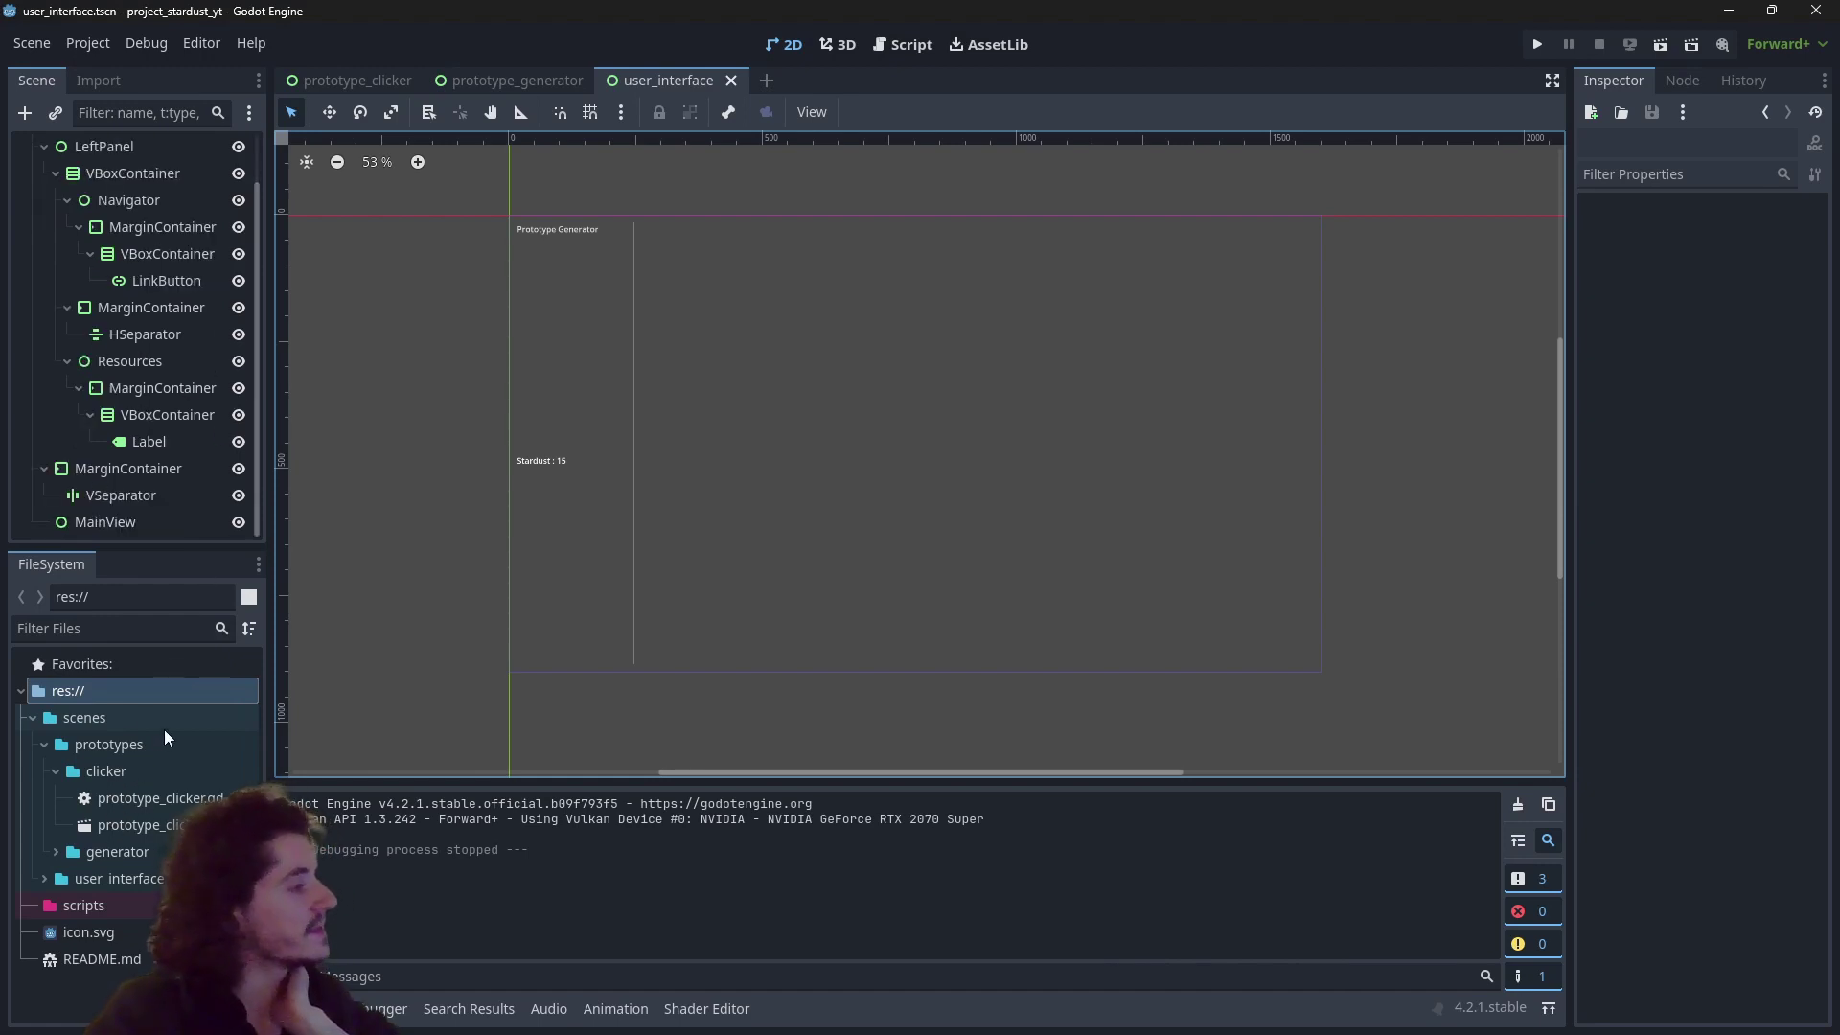
Step: Drag prototype_generator.tscn from the generator folder onto MainView to instance it there
right_click(111, 527)
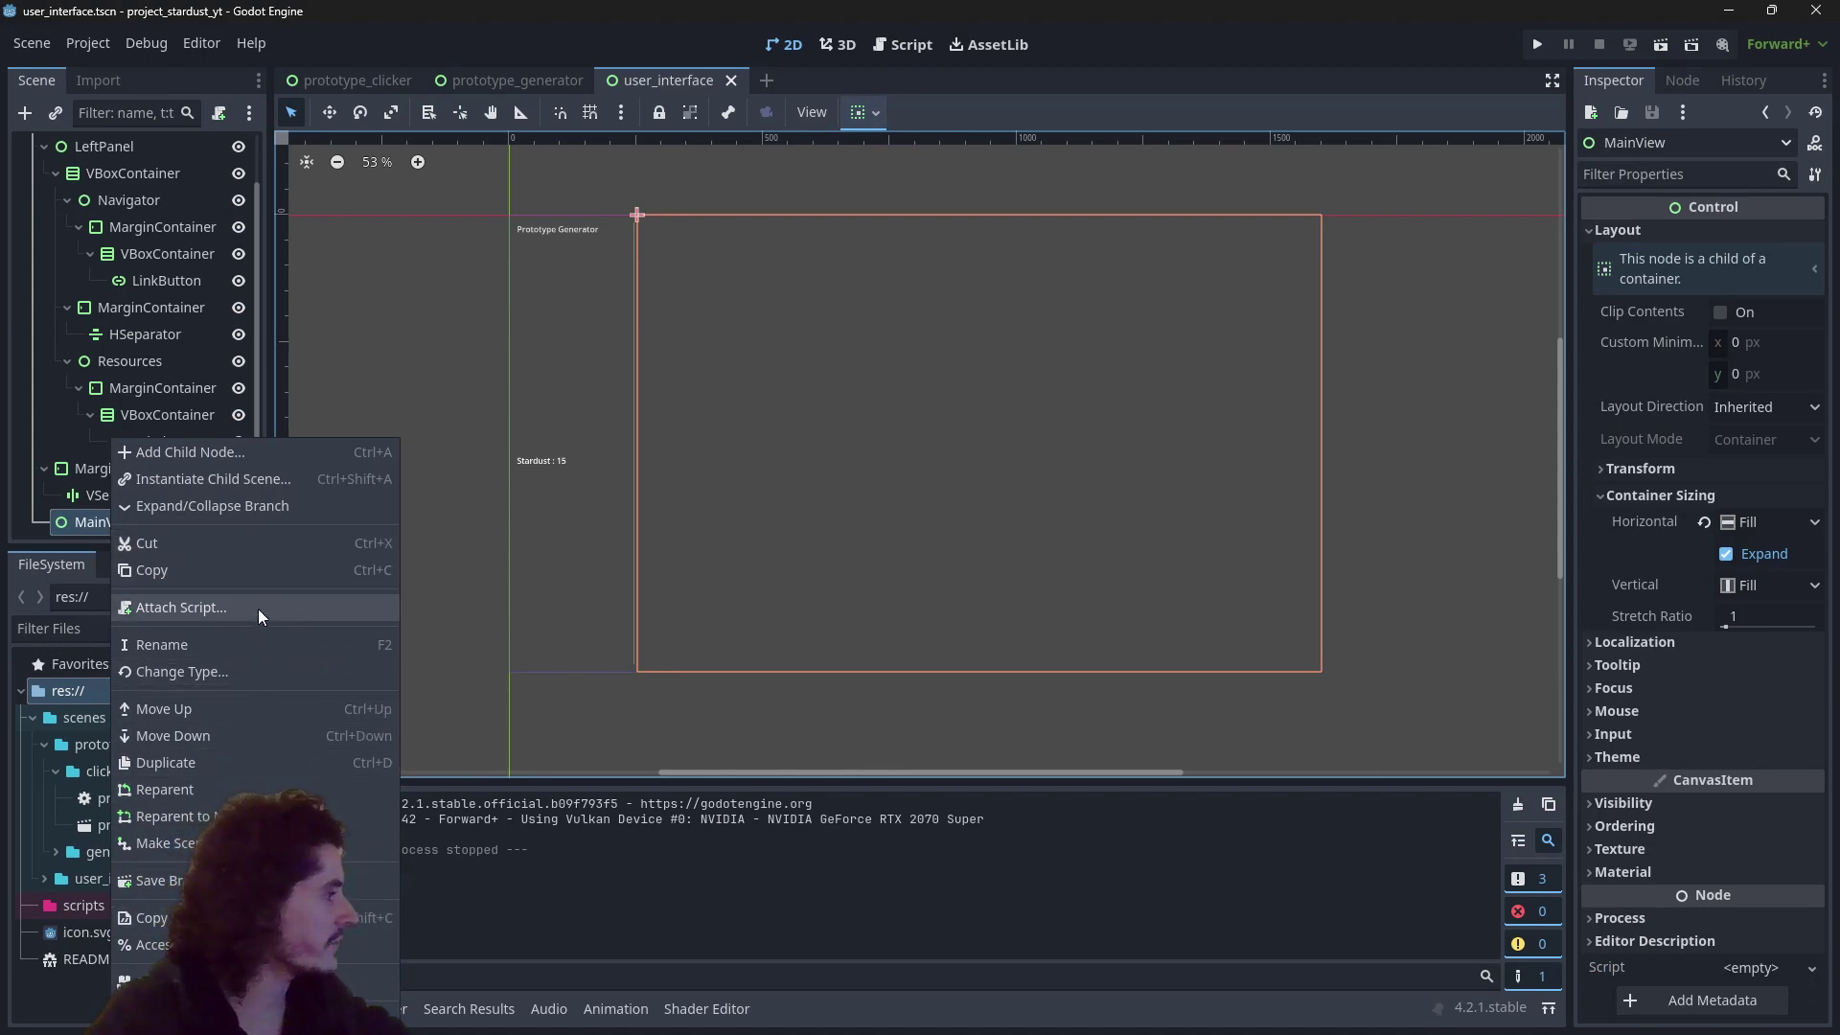
click(273, 480)
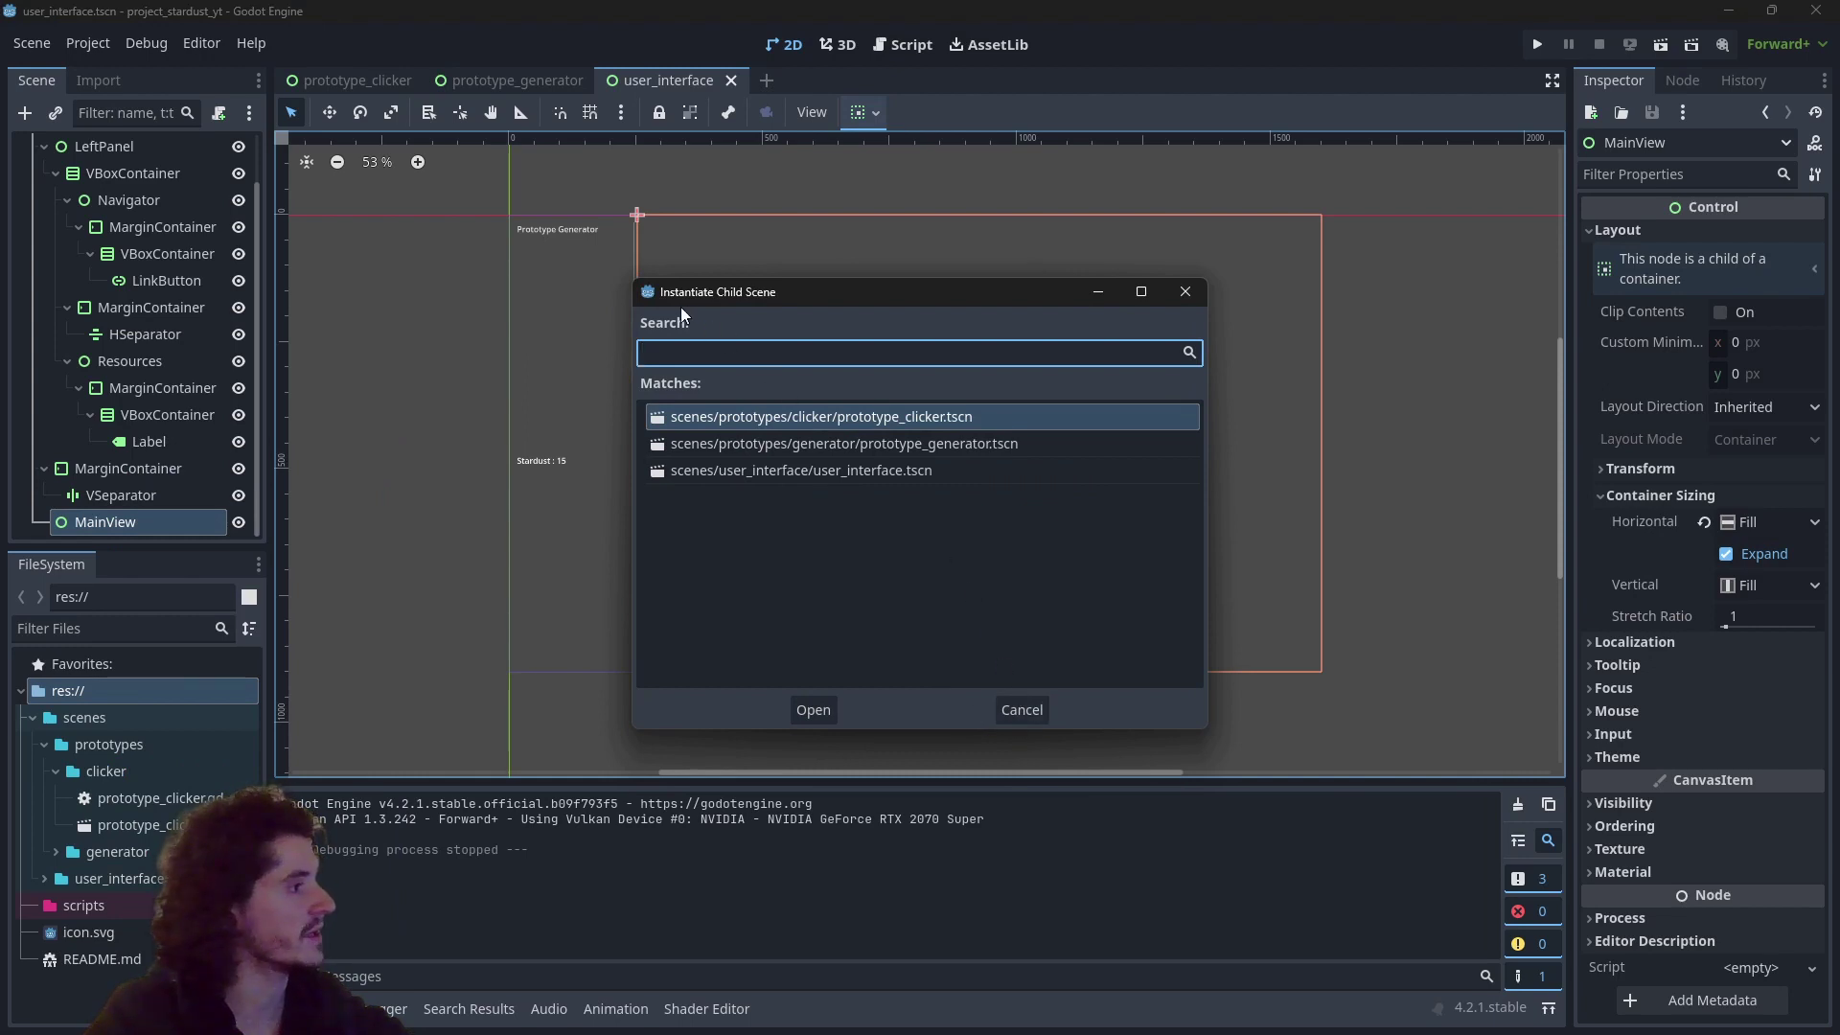
click(1031, 708)
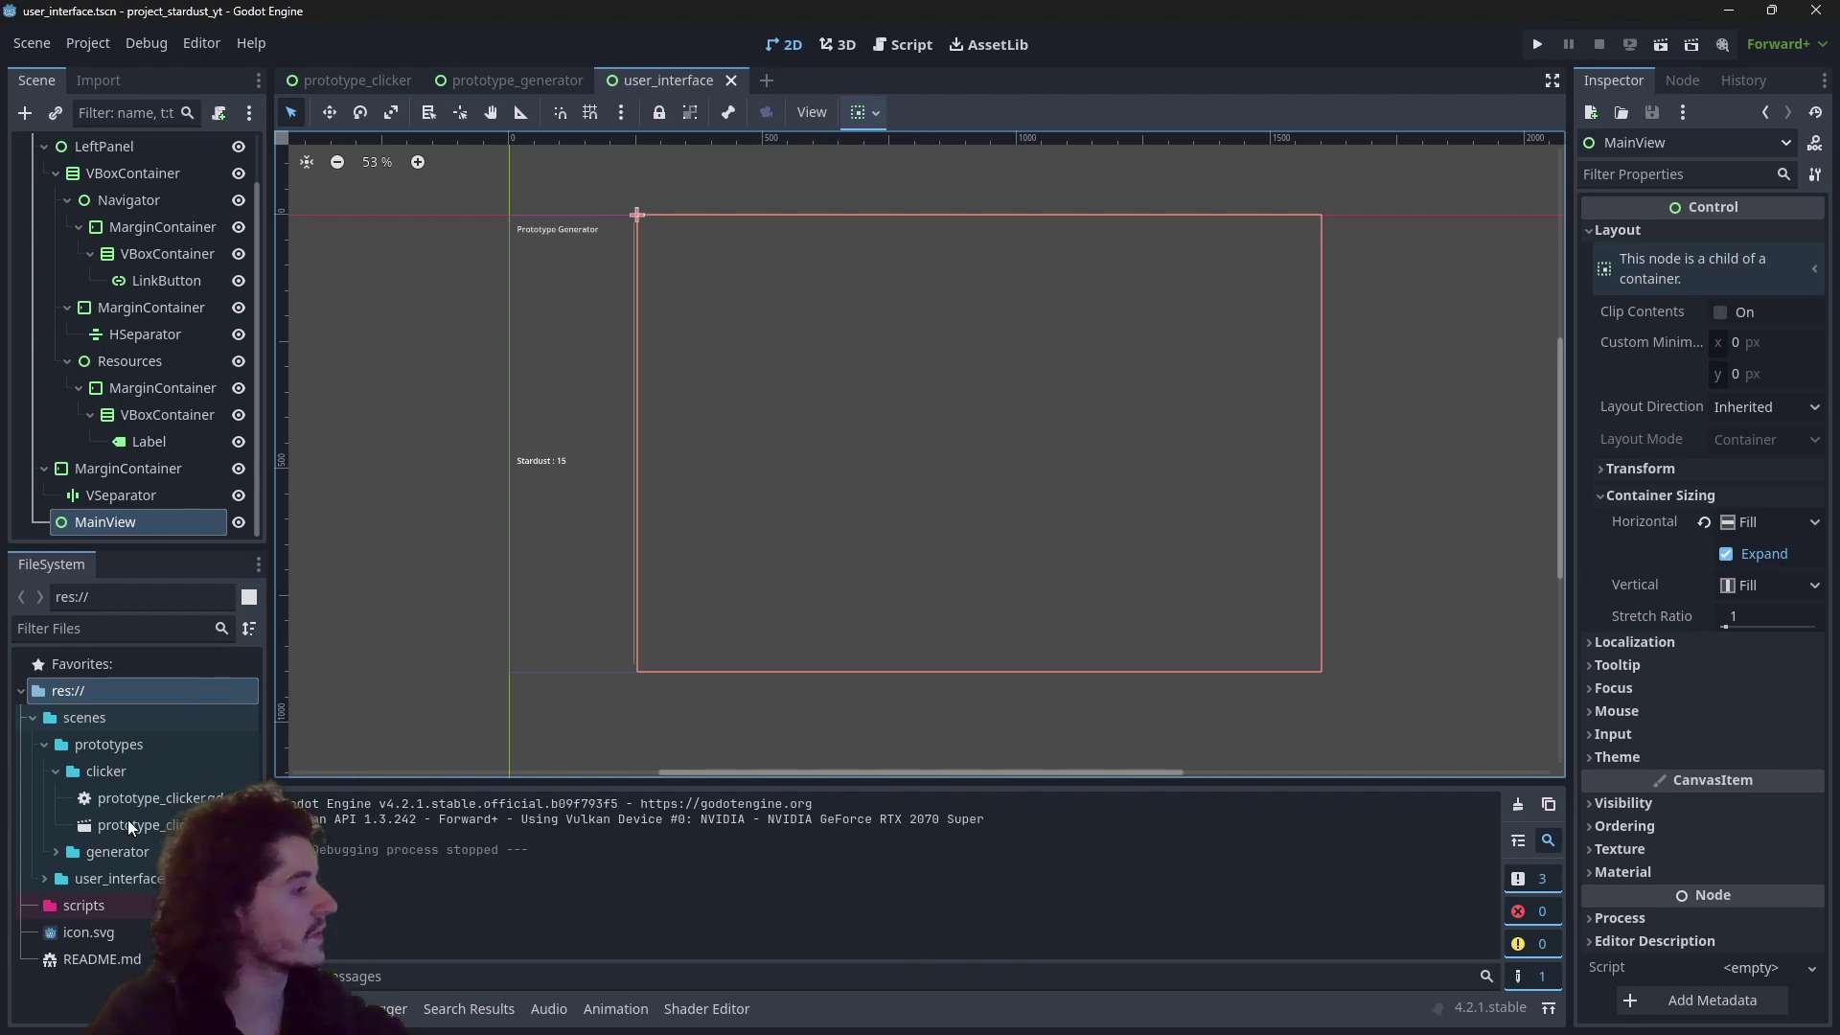
click(56, 852)
drag(153, 898, 157, 528)
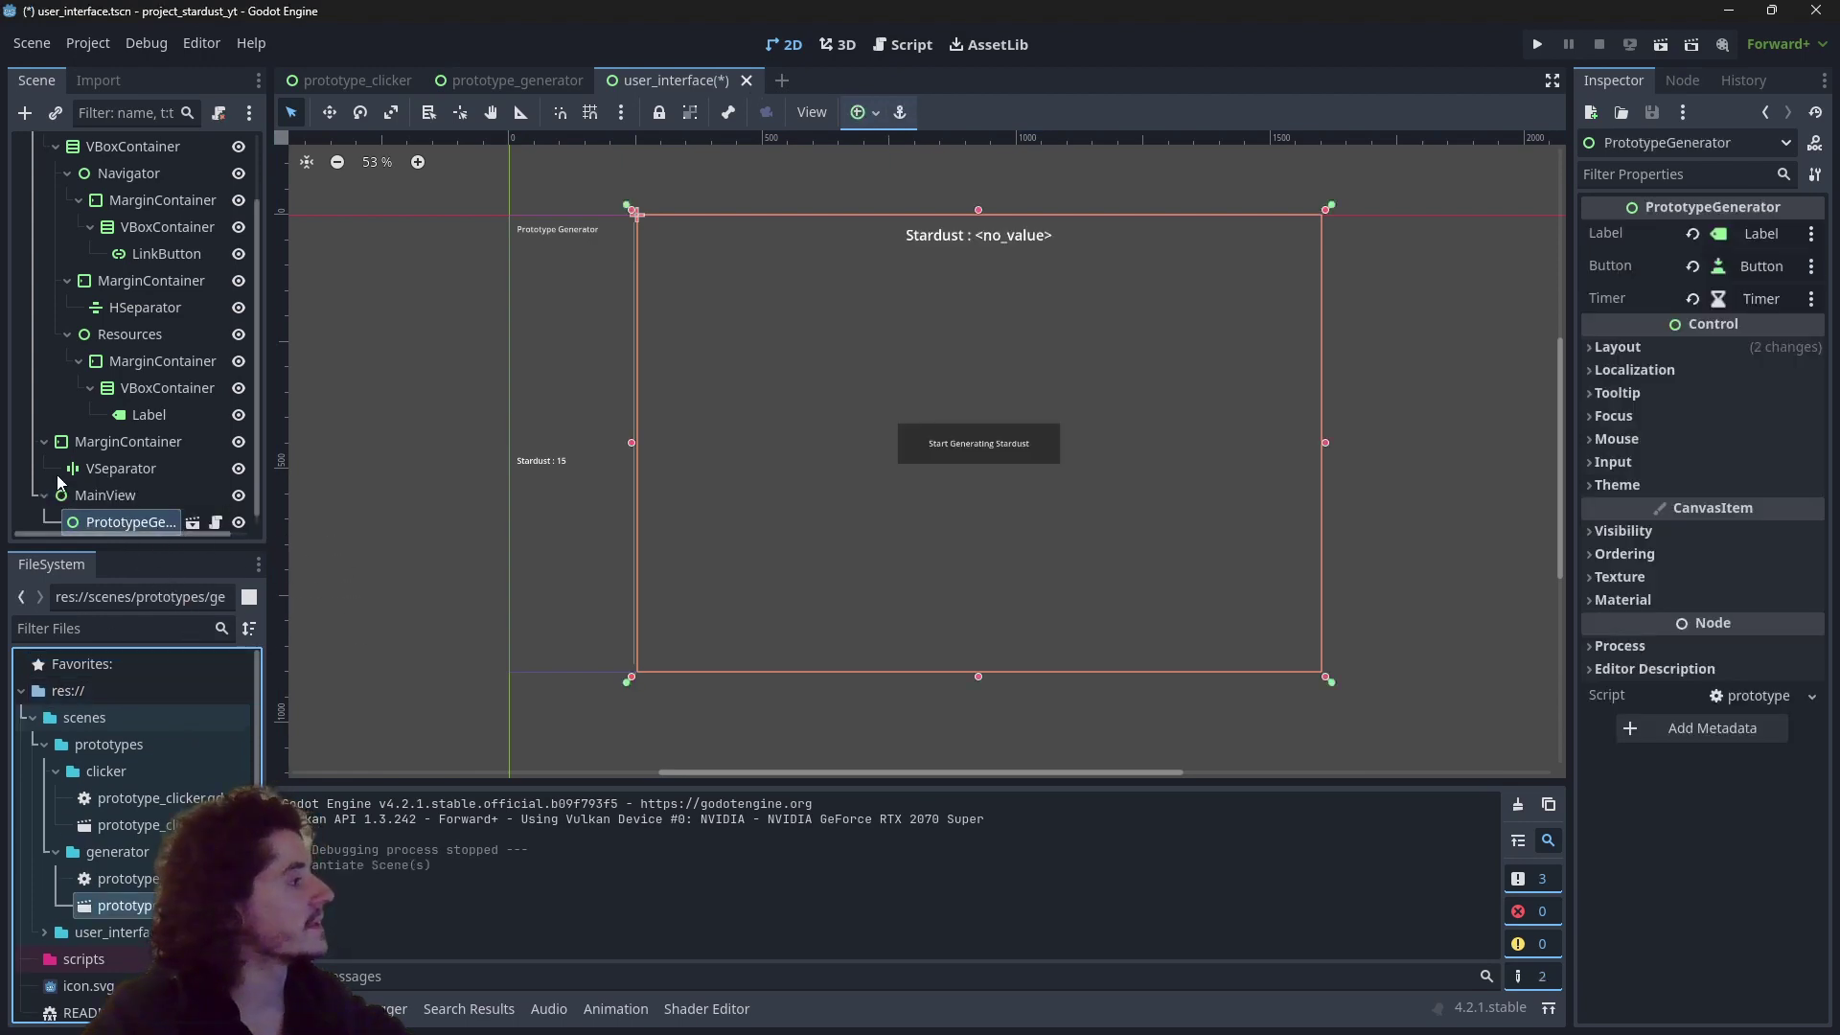
scroll(55, 474, down, 1)
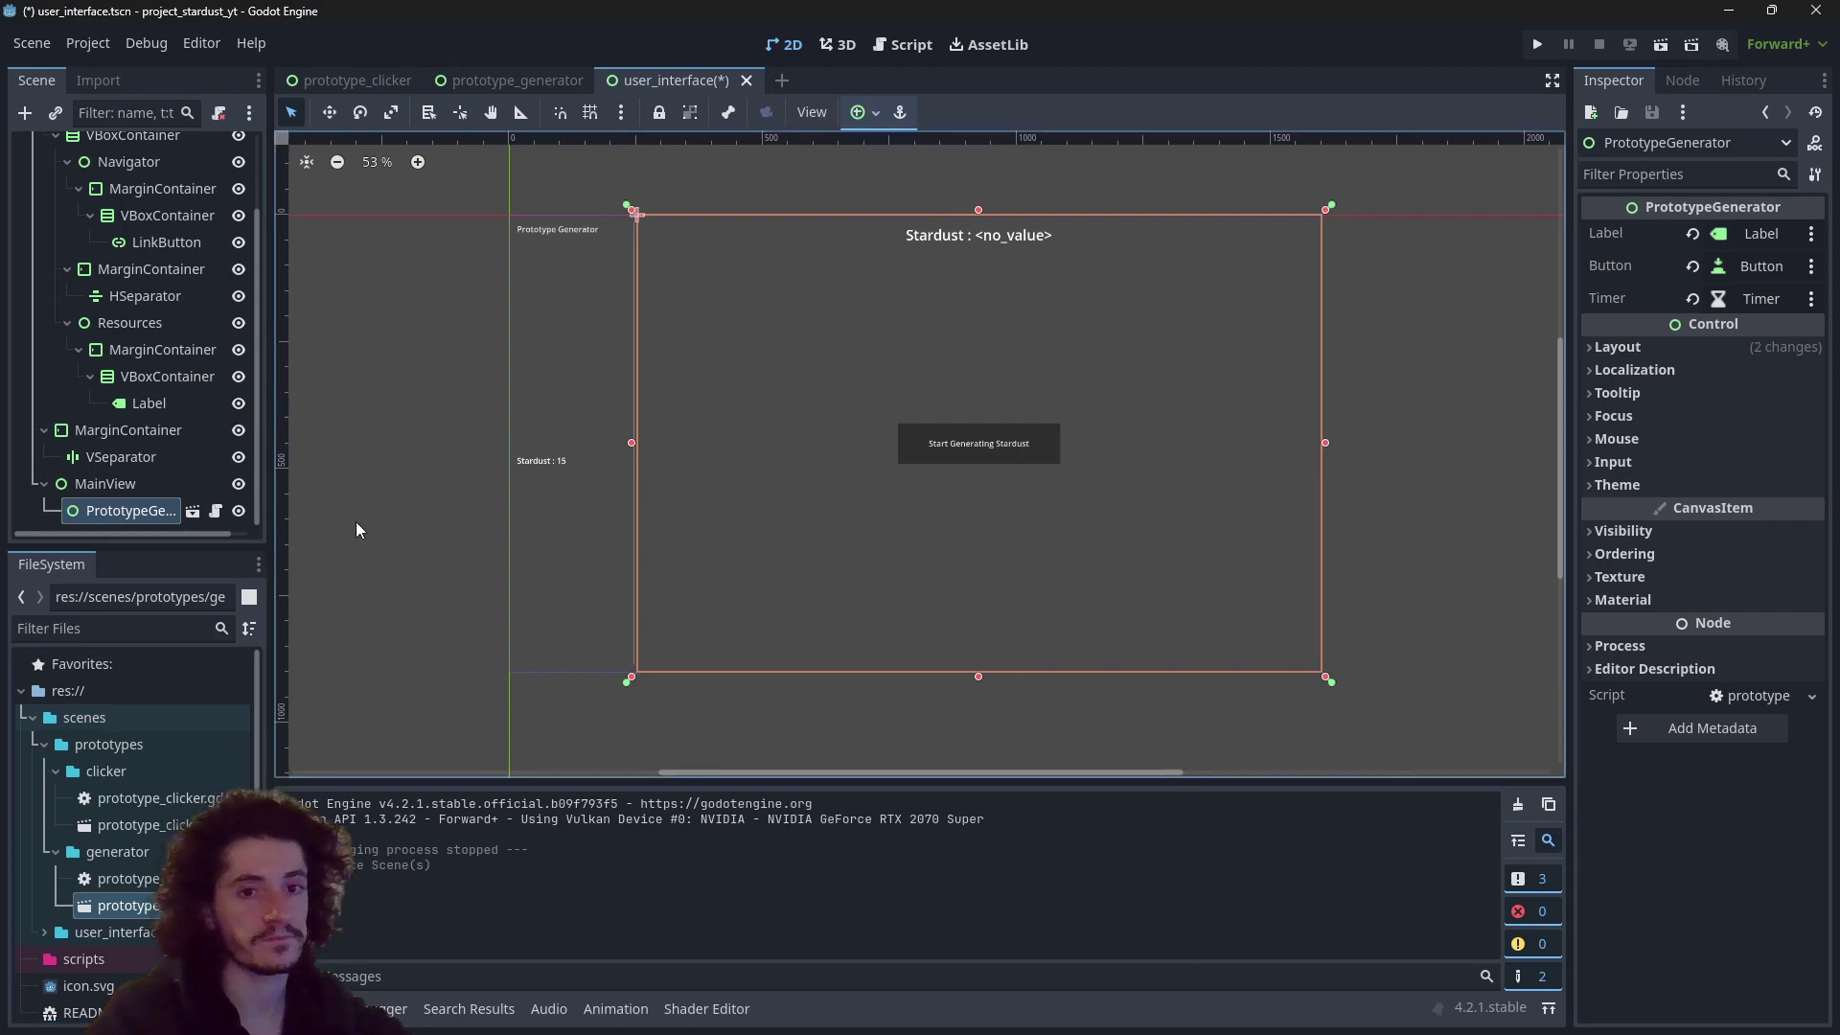
scroll(145, 446, up, 3)
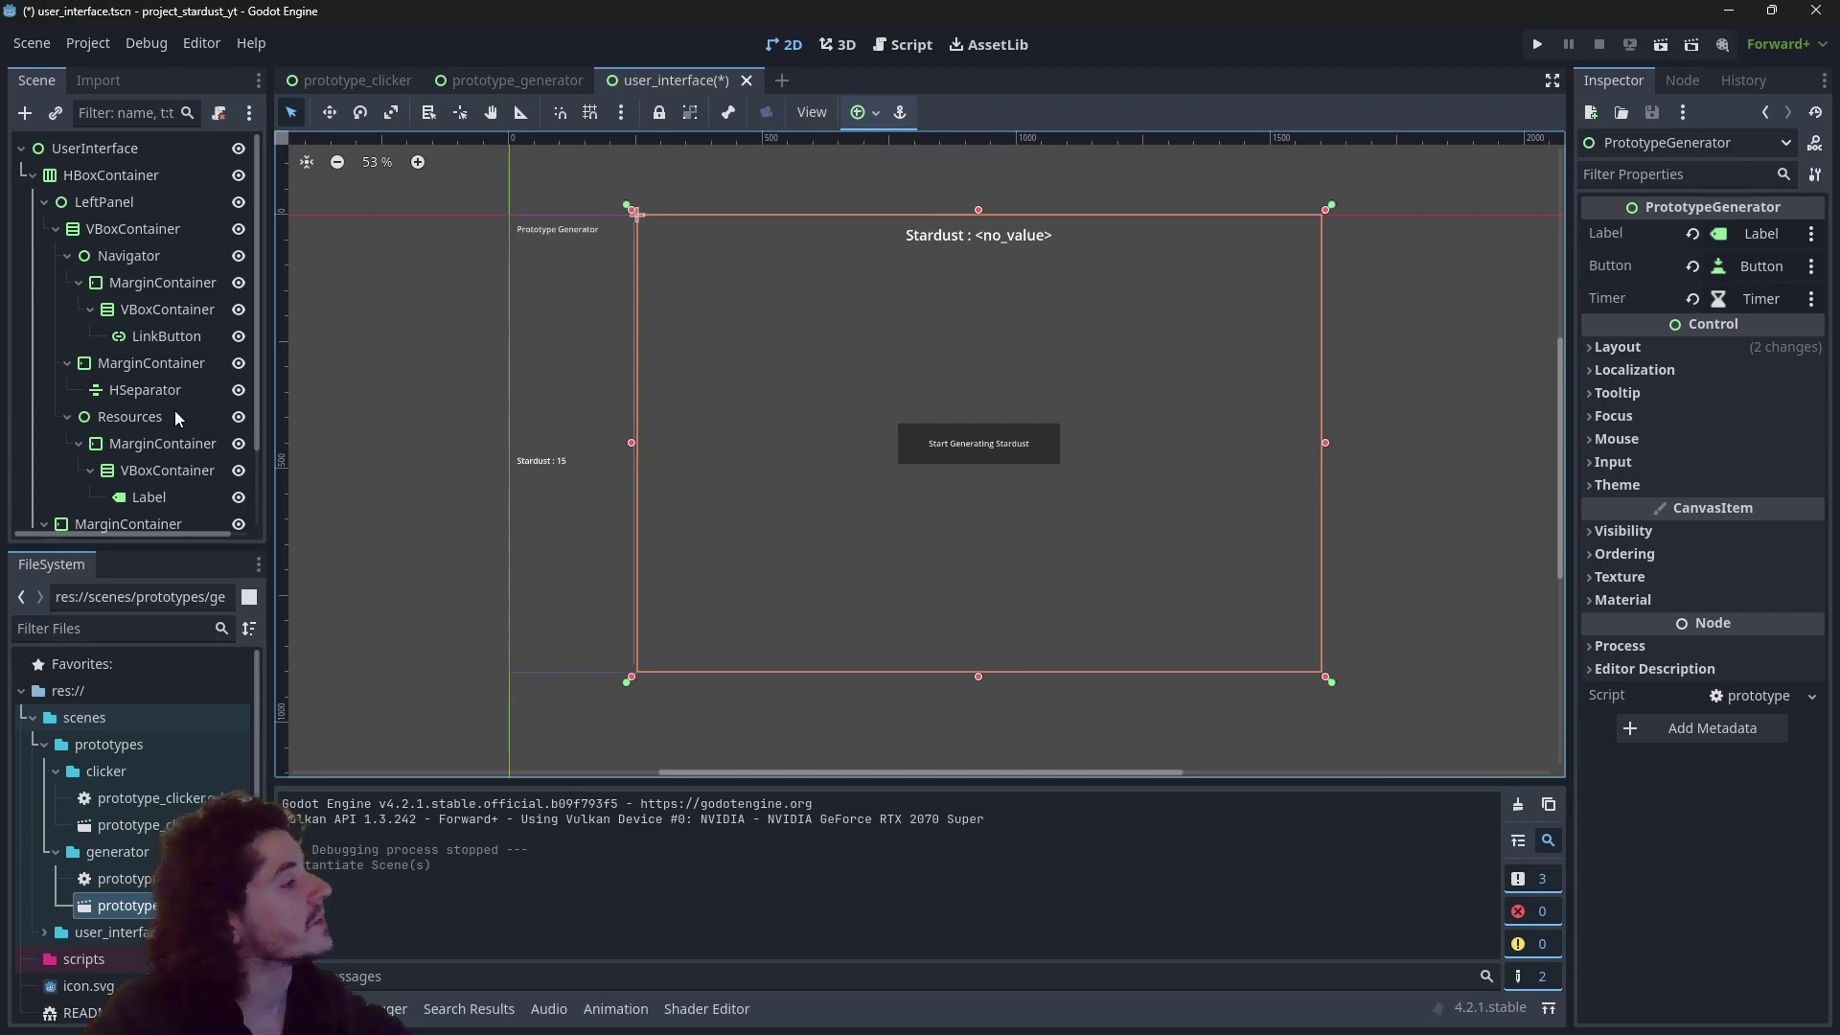
scroll(161, 453, down, 2)
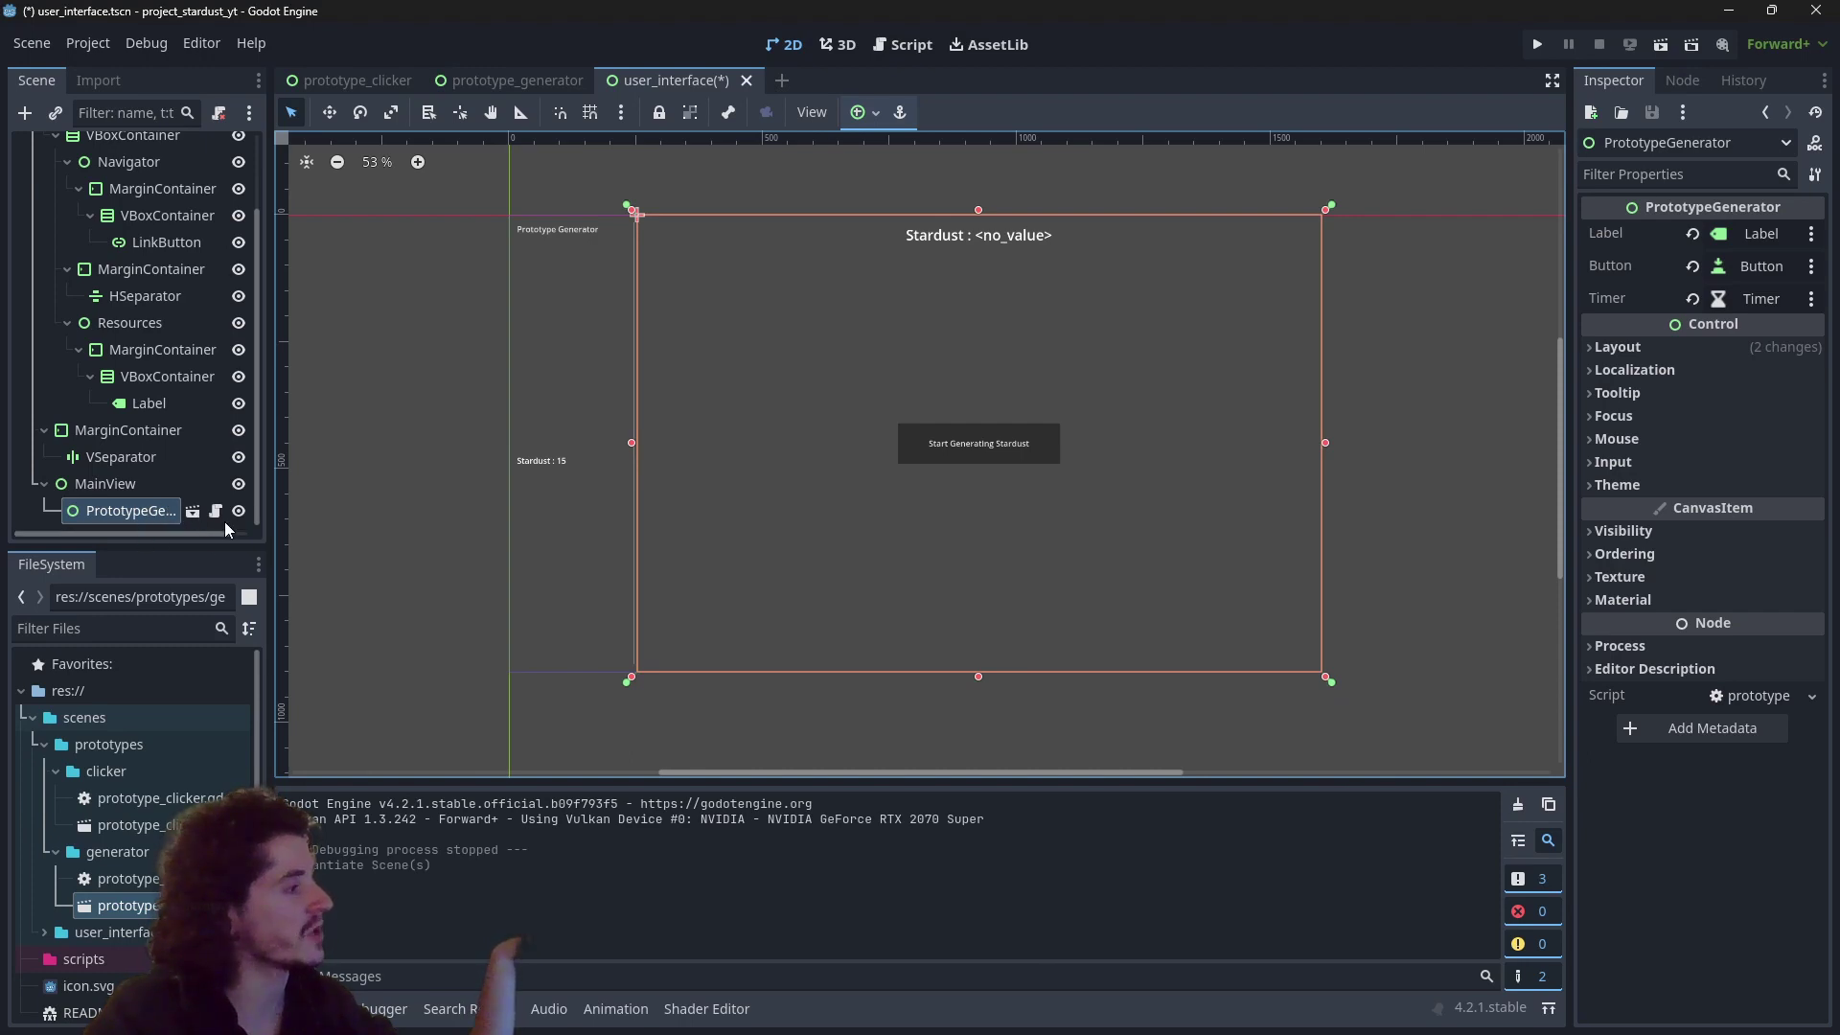
scroll(108, 394, up, 2)
scroll(108, 394, down, 2)
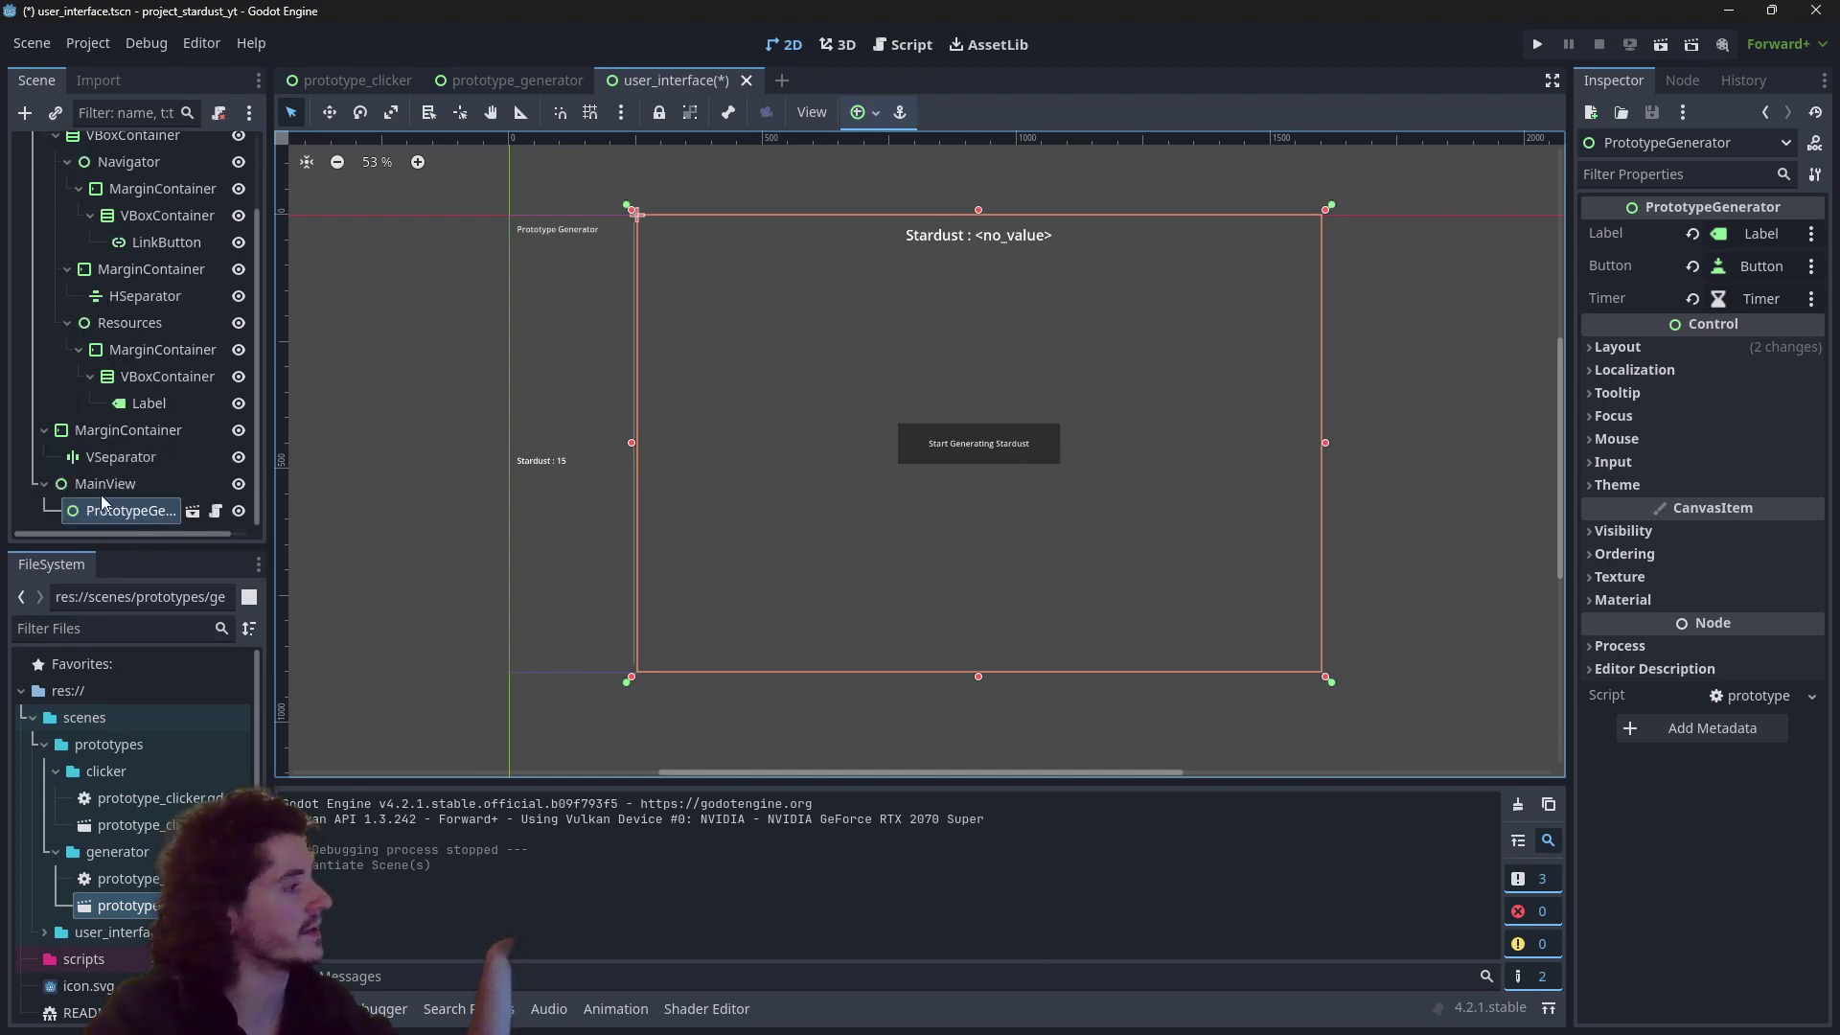
click(192, 513)
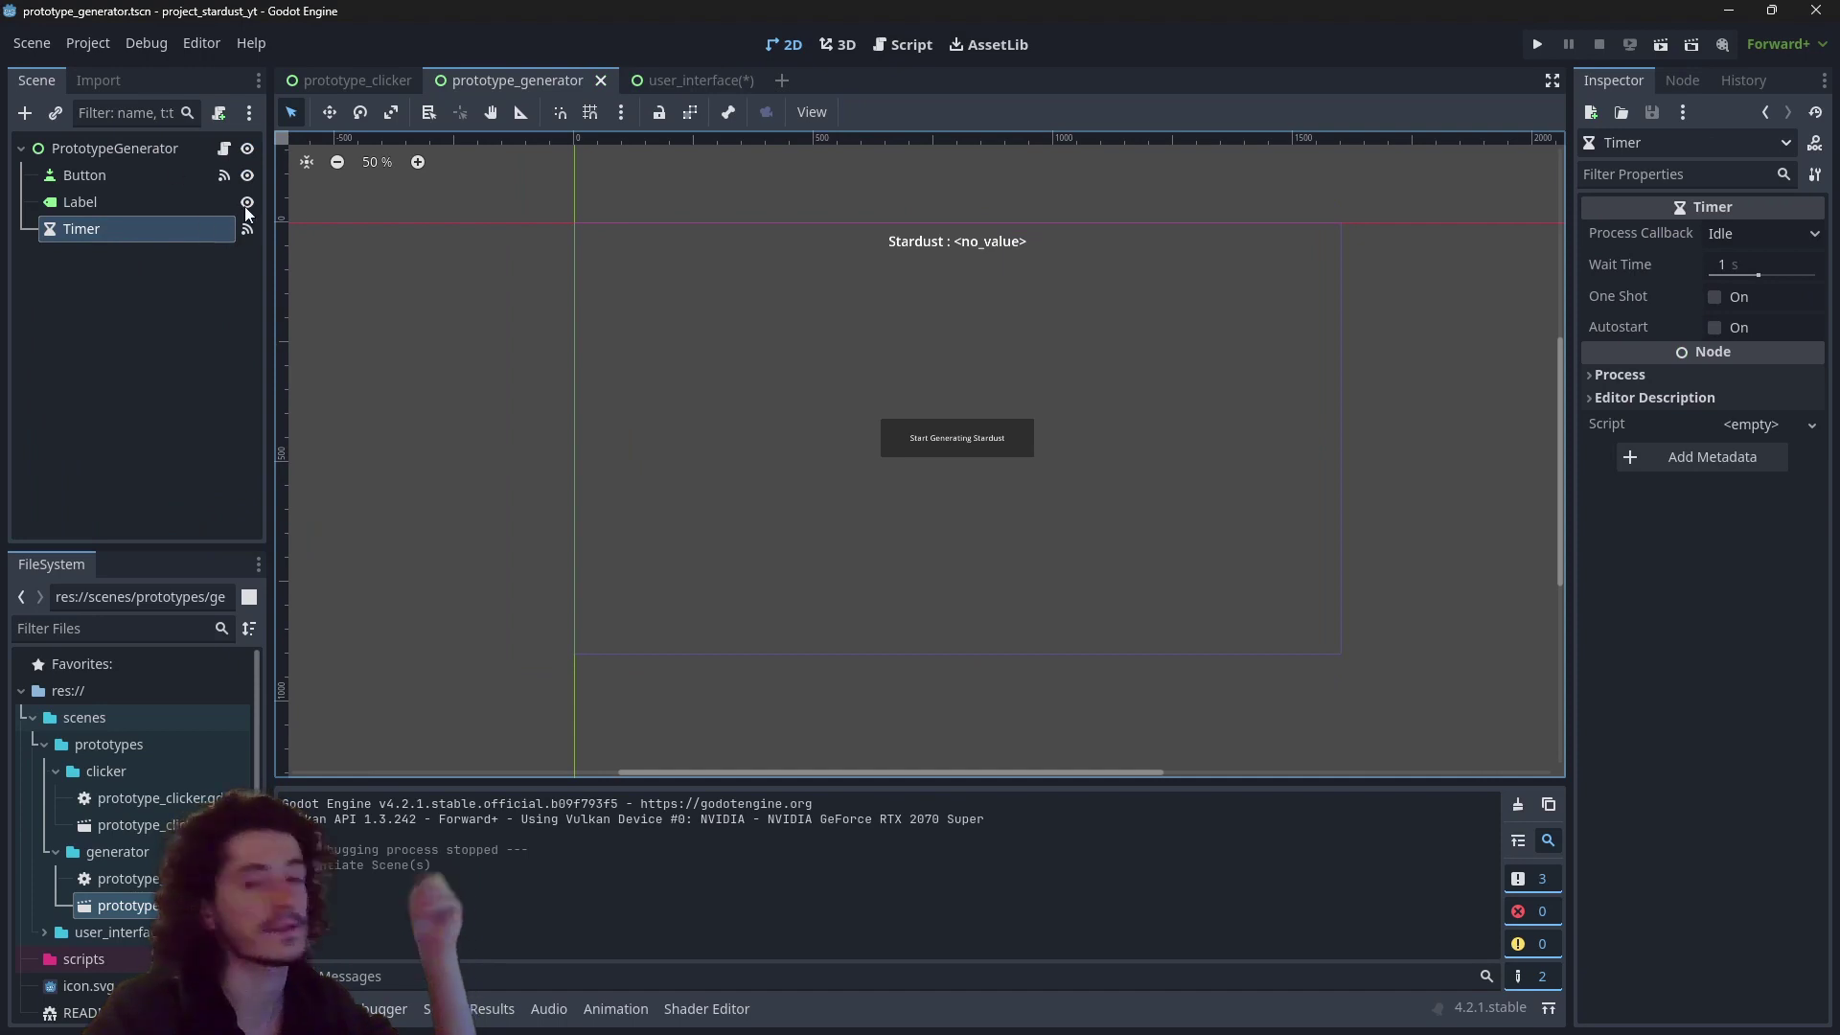
click(654, 83)
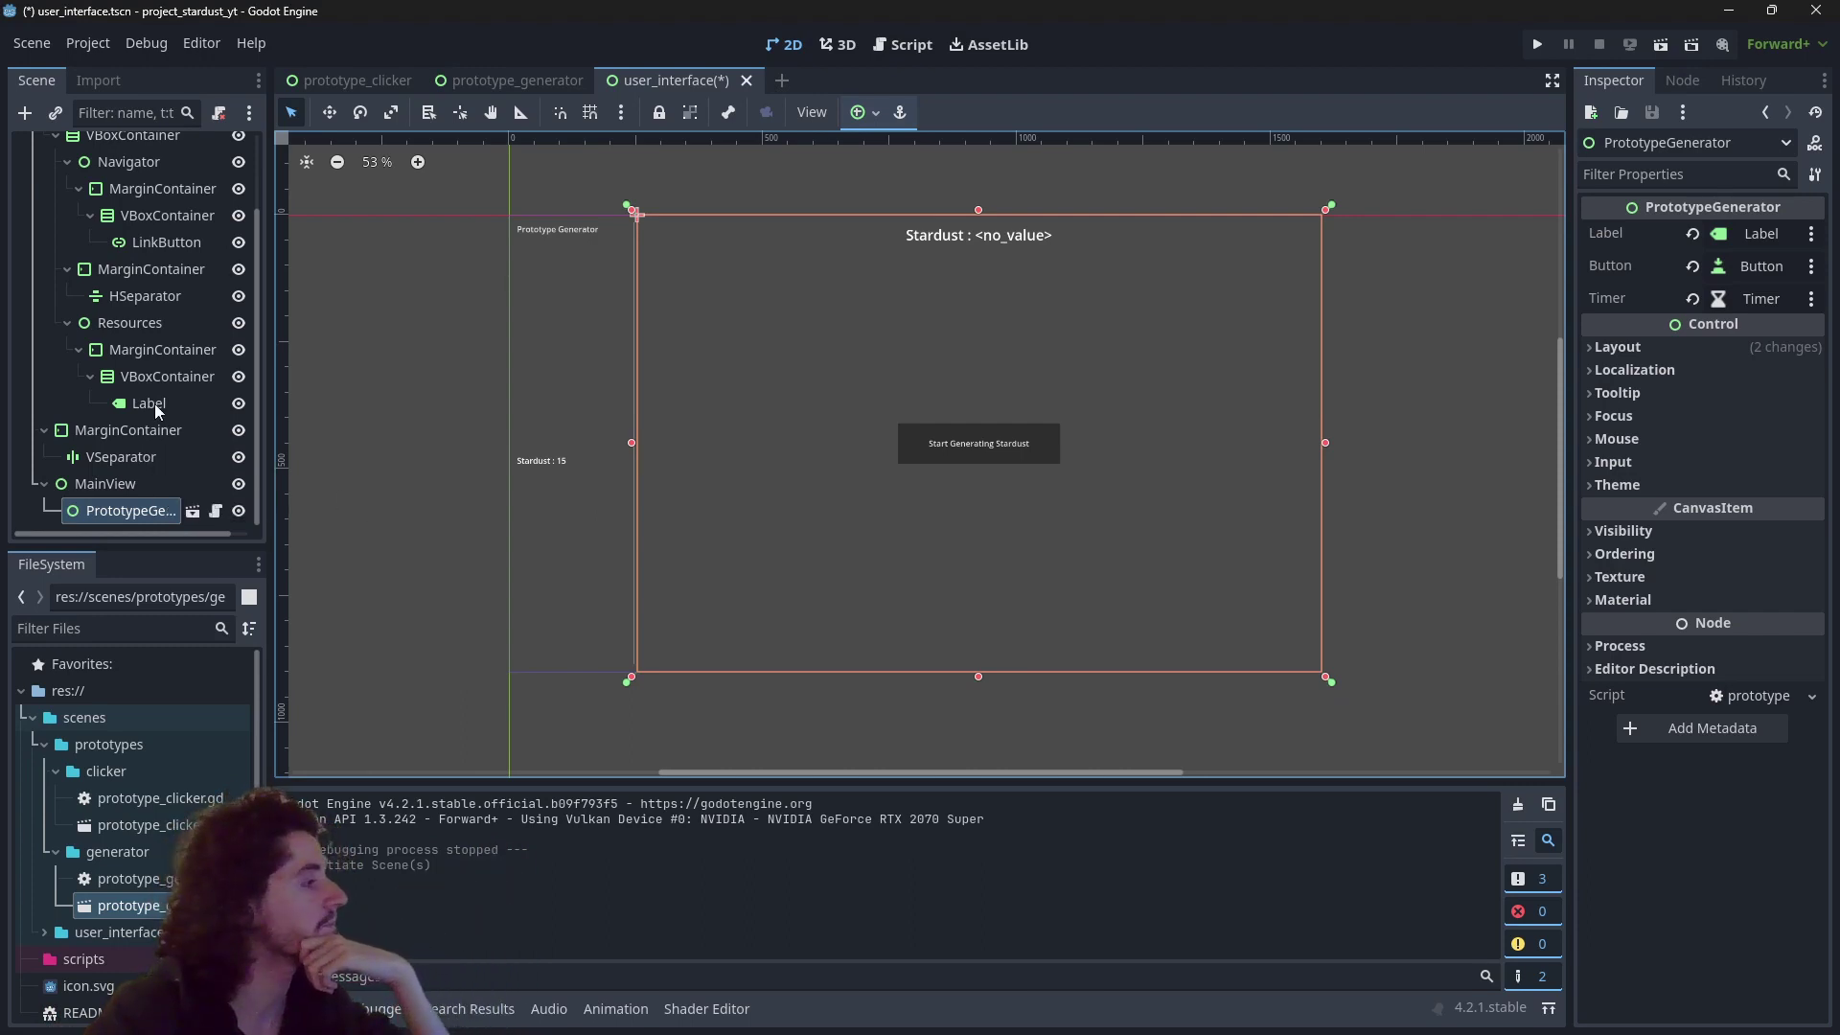
Step: Test-run the scene, start generating stardust, and close the window once the counter climbs
click(1666, 48)
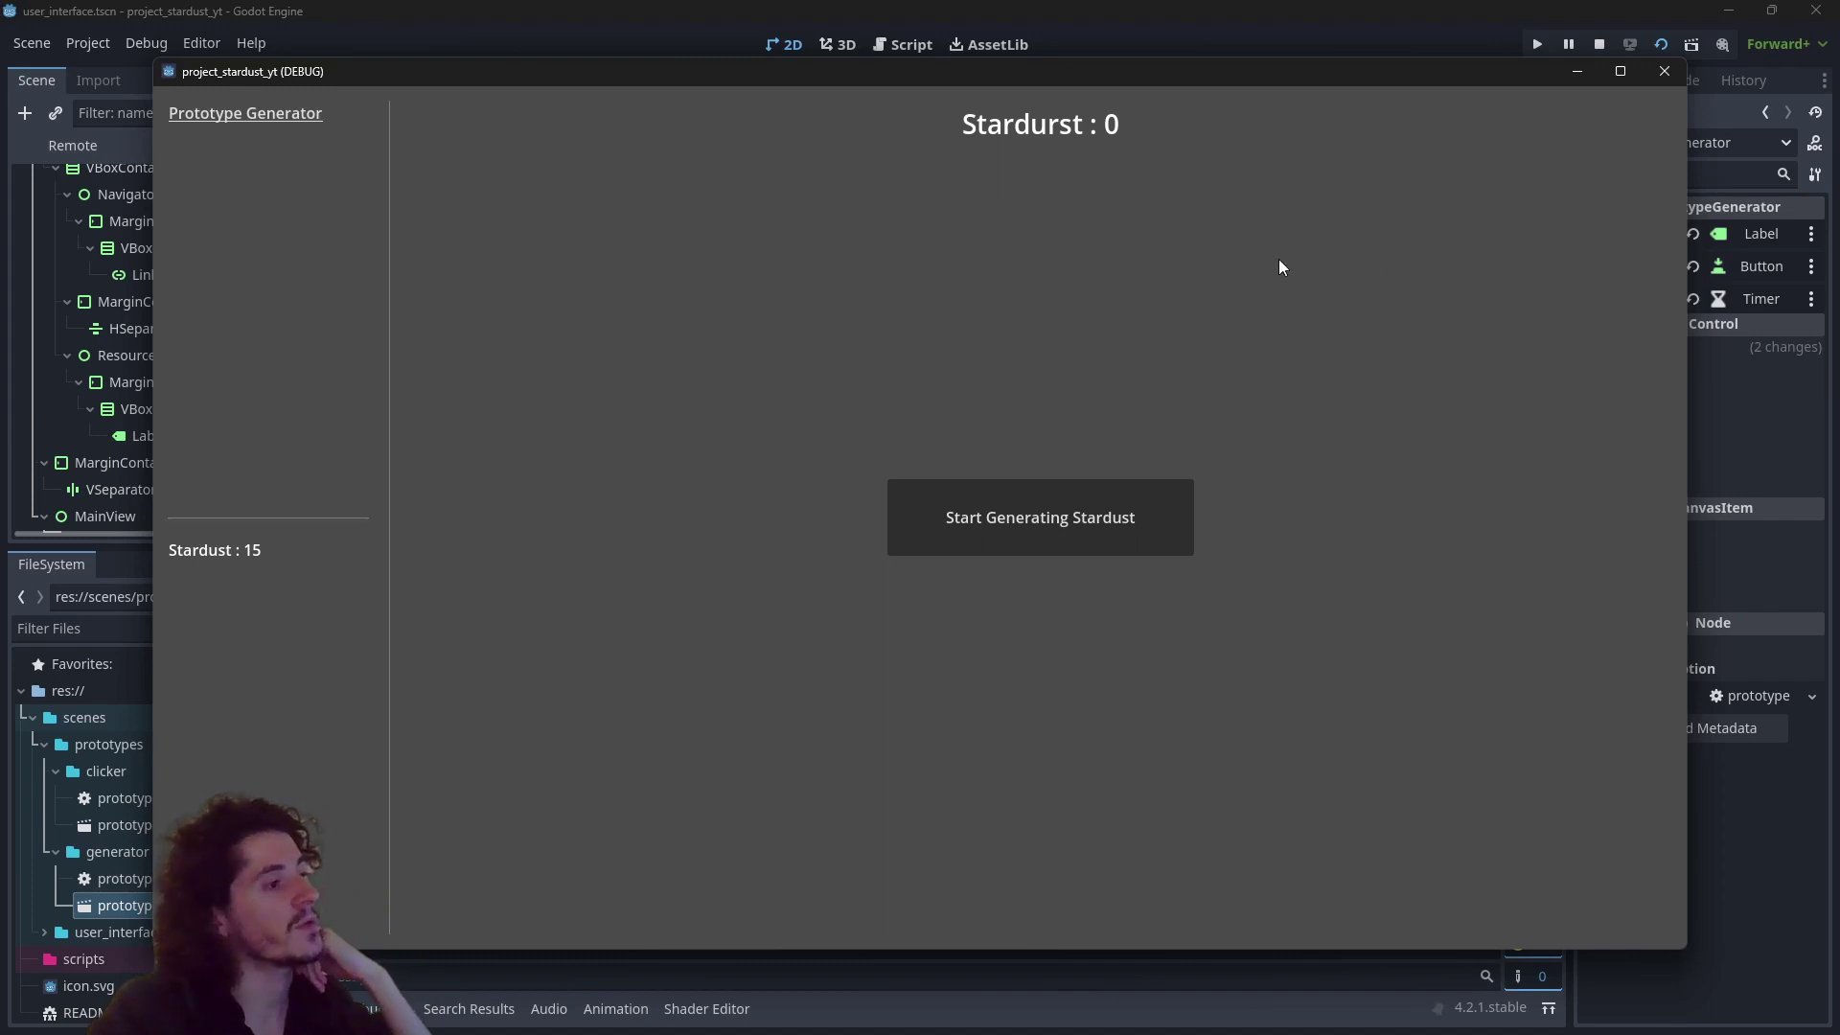
click(1119, 542)
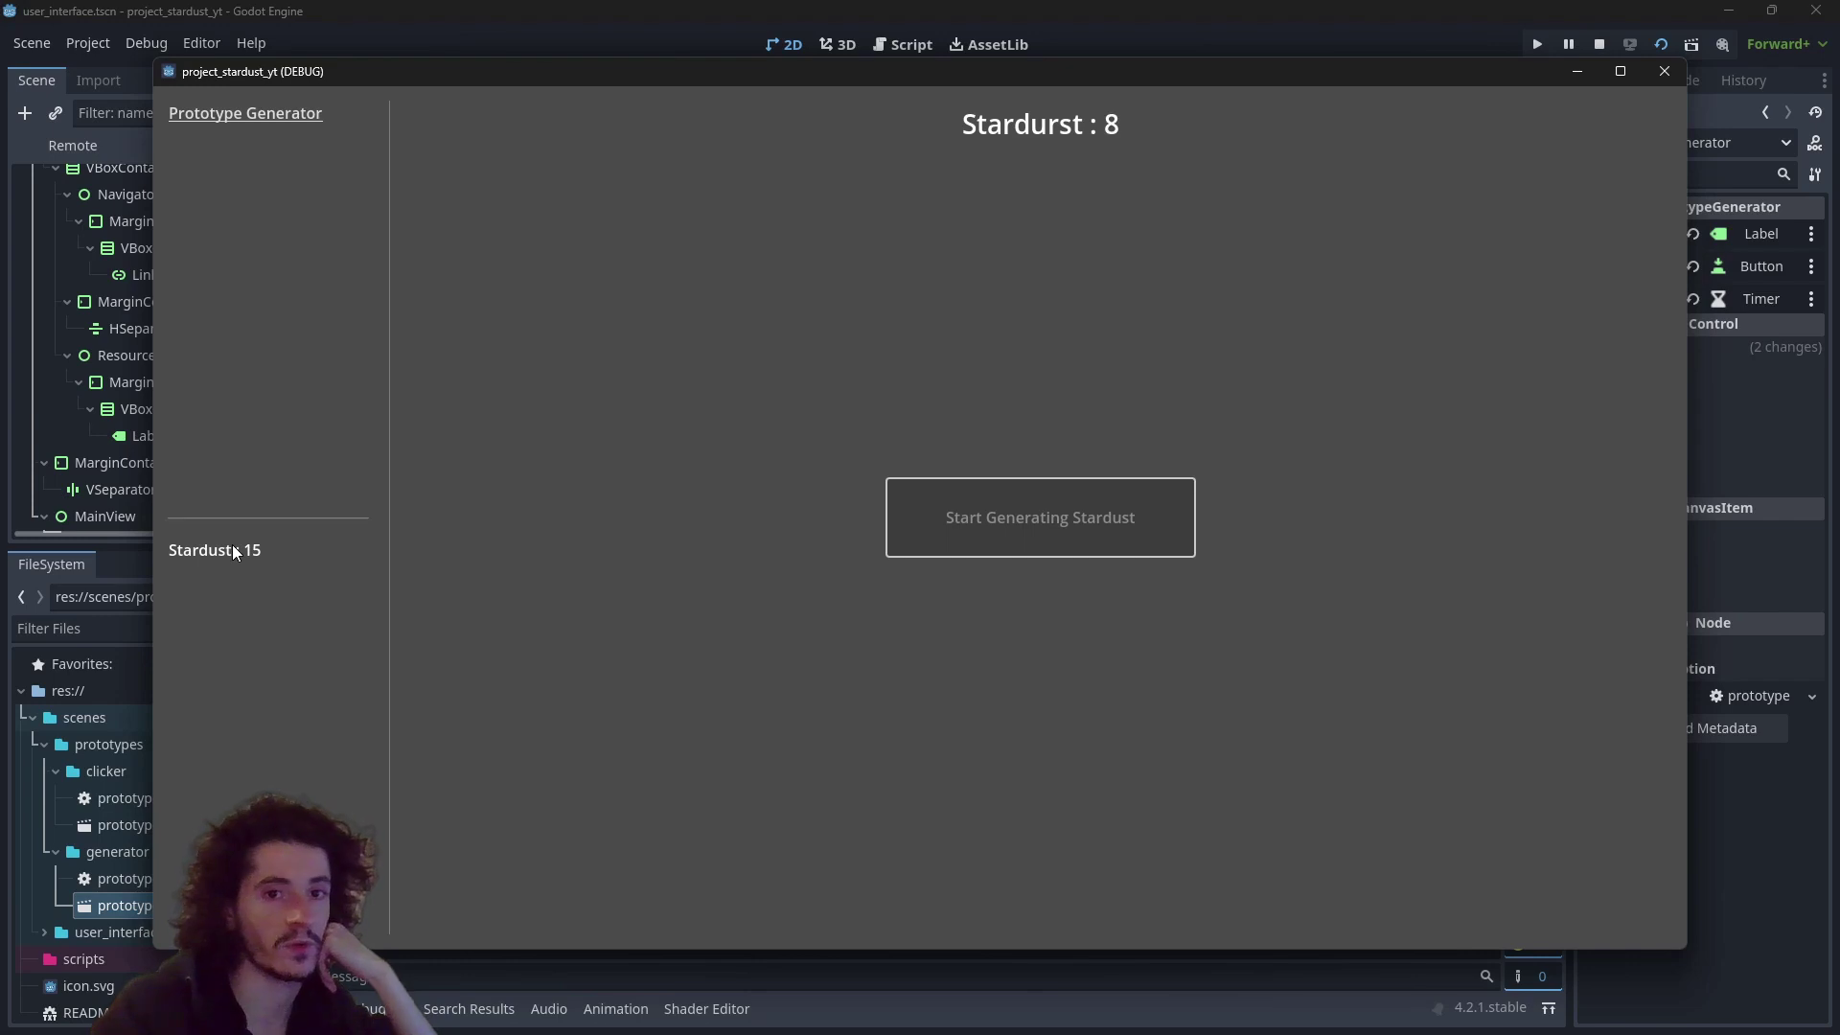
click(1664, 71)
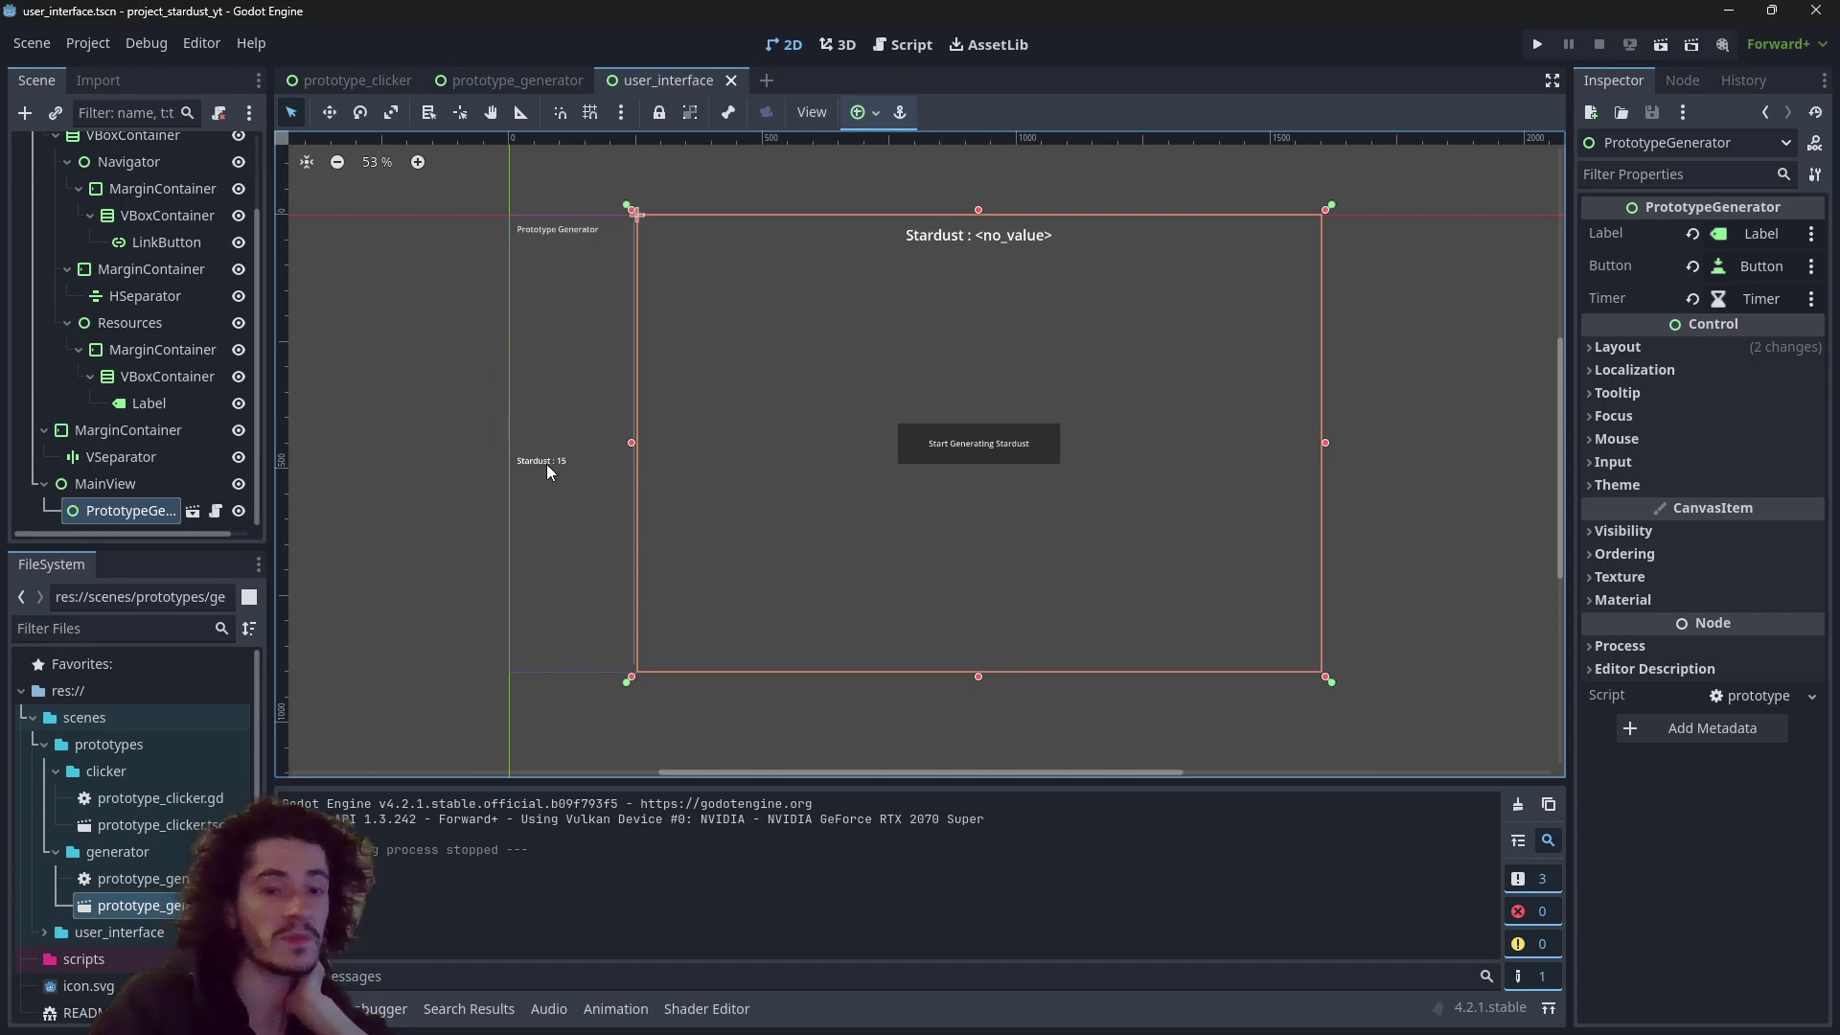
Step: In GitKraken, review the WIP scenes/user_interface change and stage all changed files
mouse_move(918, 1025)
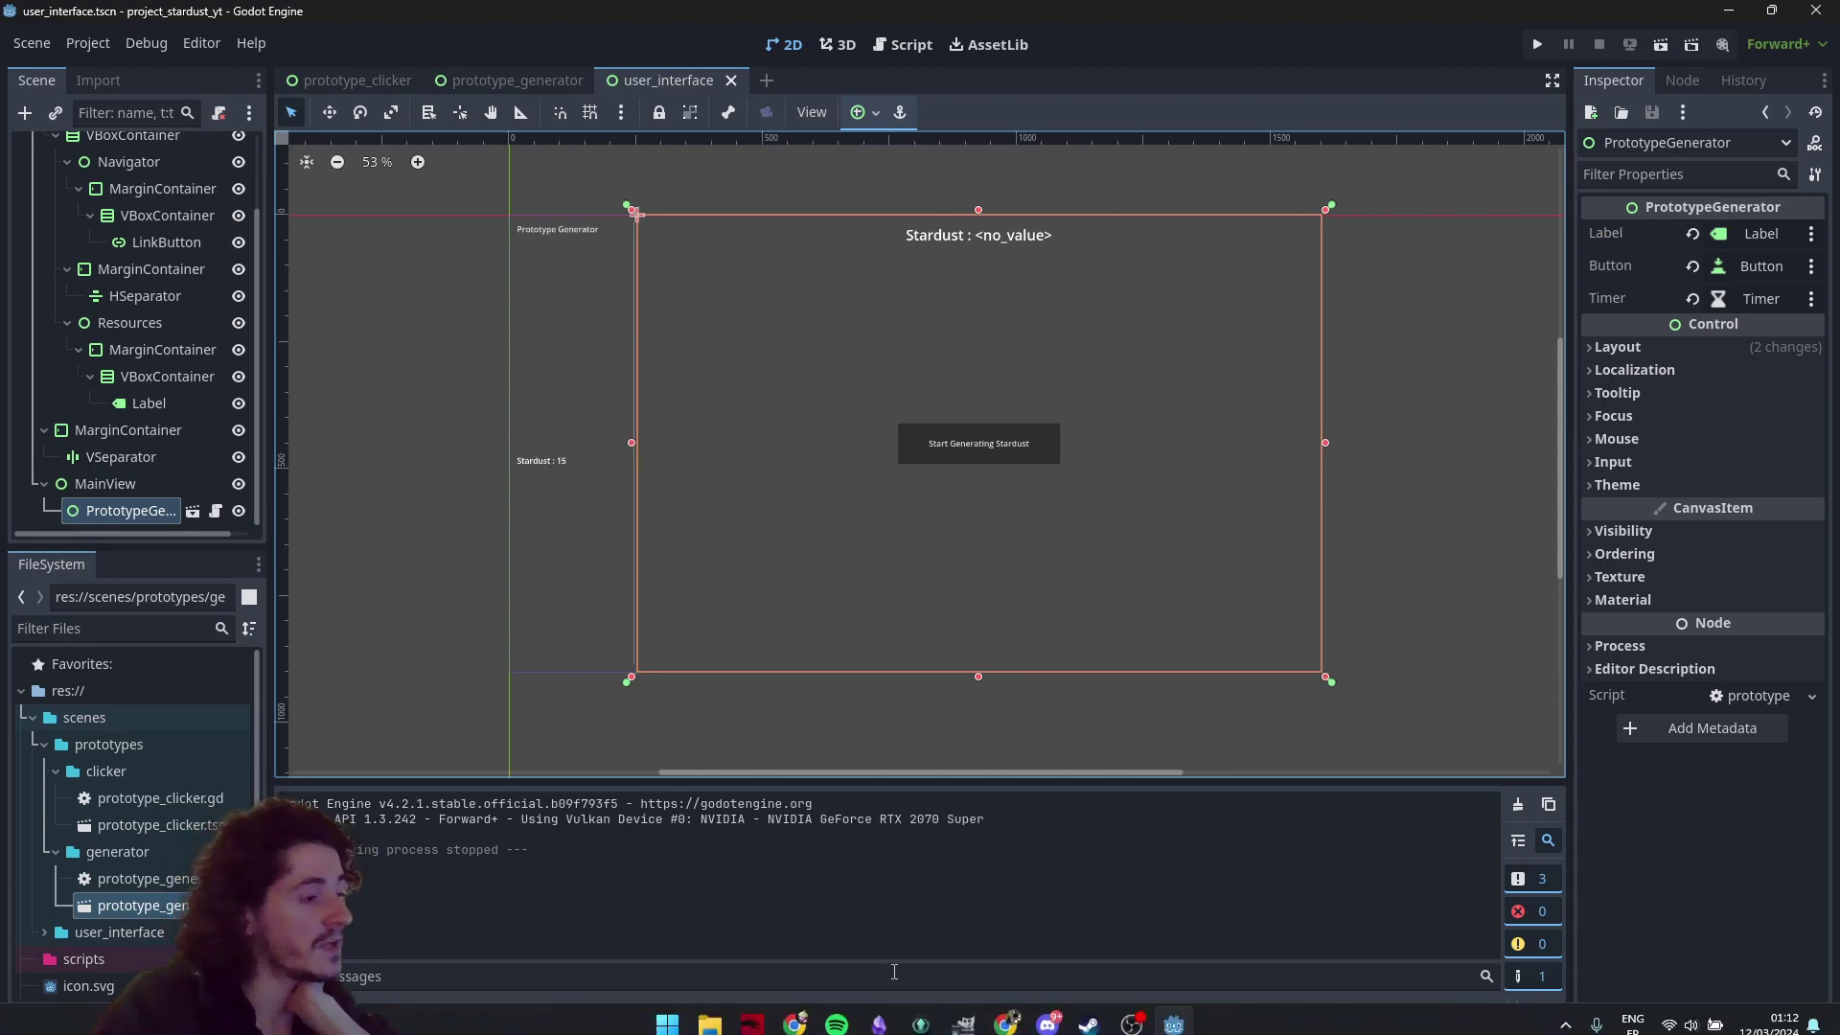
click(920, 1012)
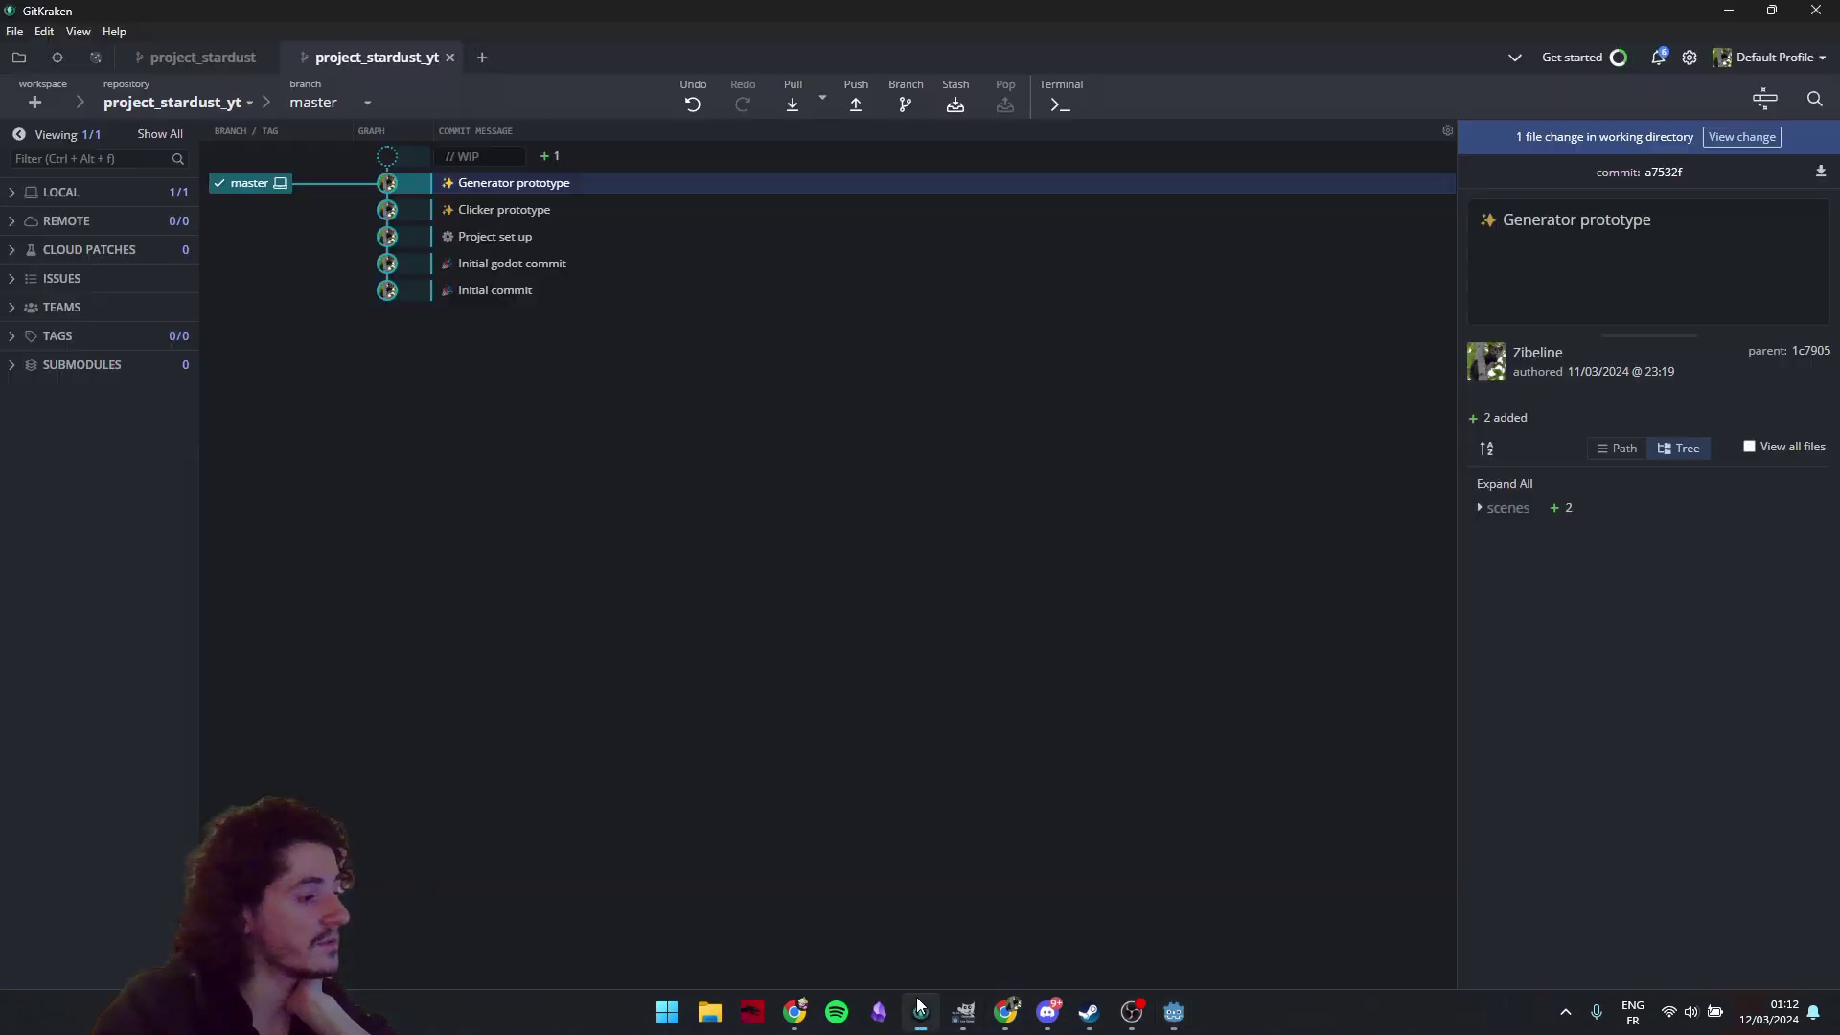
click(690, 157)
click(1507, 268)
click(1544, 295)
click(1541, 297)
click(1737, 215)
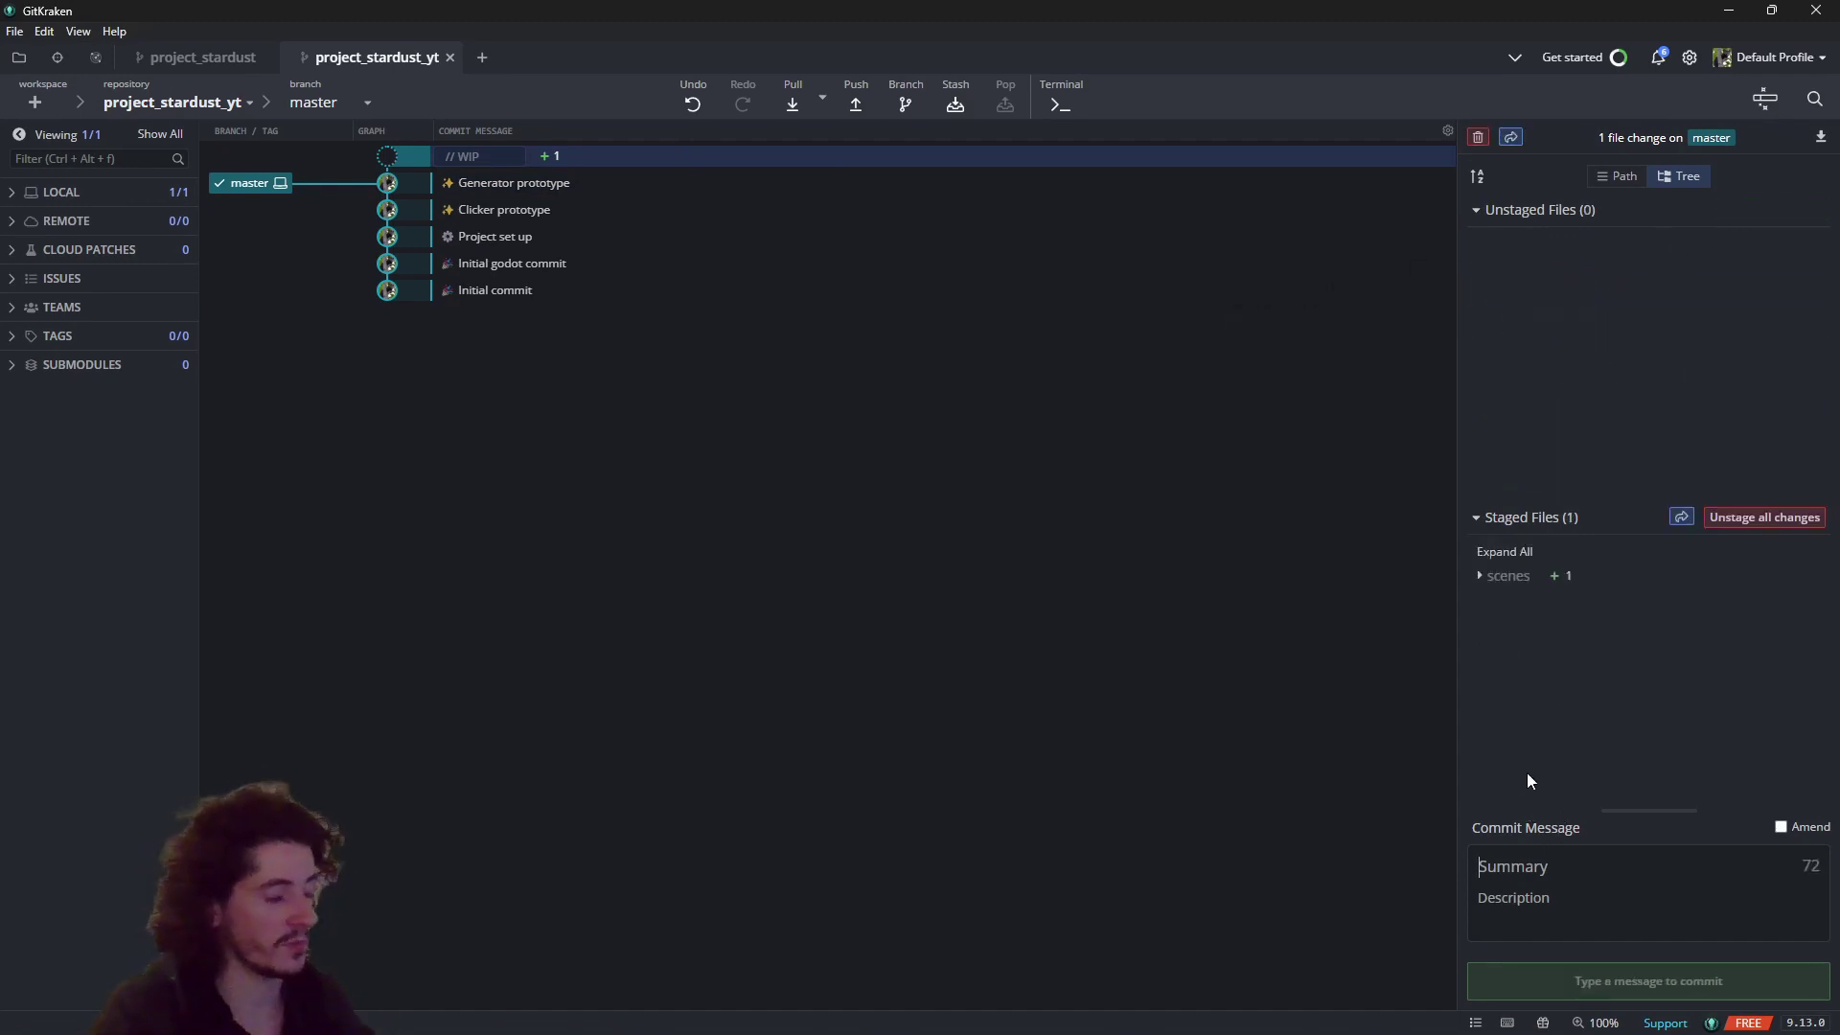
Step: Enter the commit summary '✨ Basic UI layout' with the sparkles emoji
key(super+period)
click(1523, 669)
click(1539, 874)
text(Basic UI)
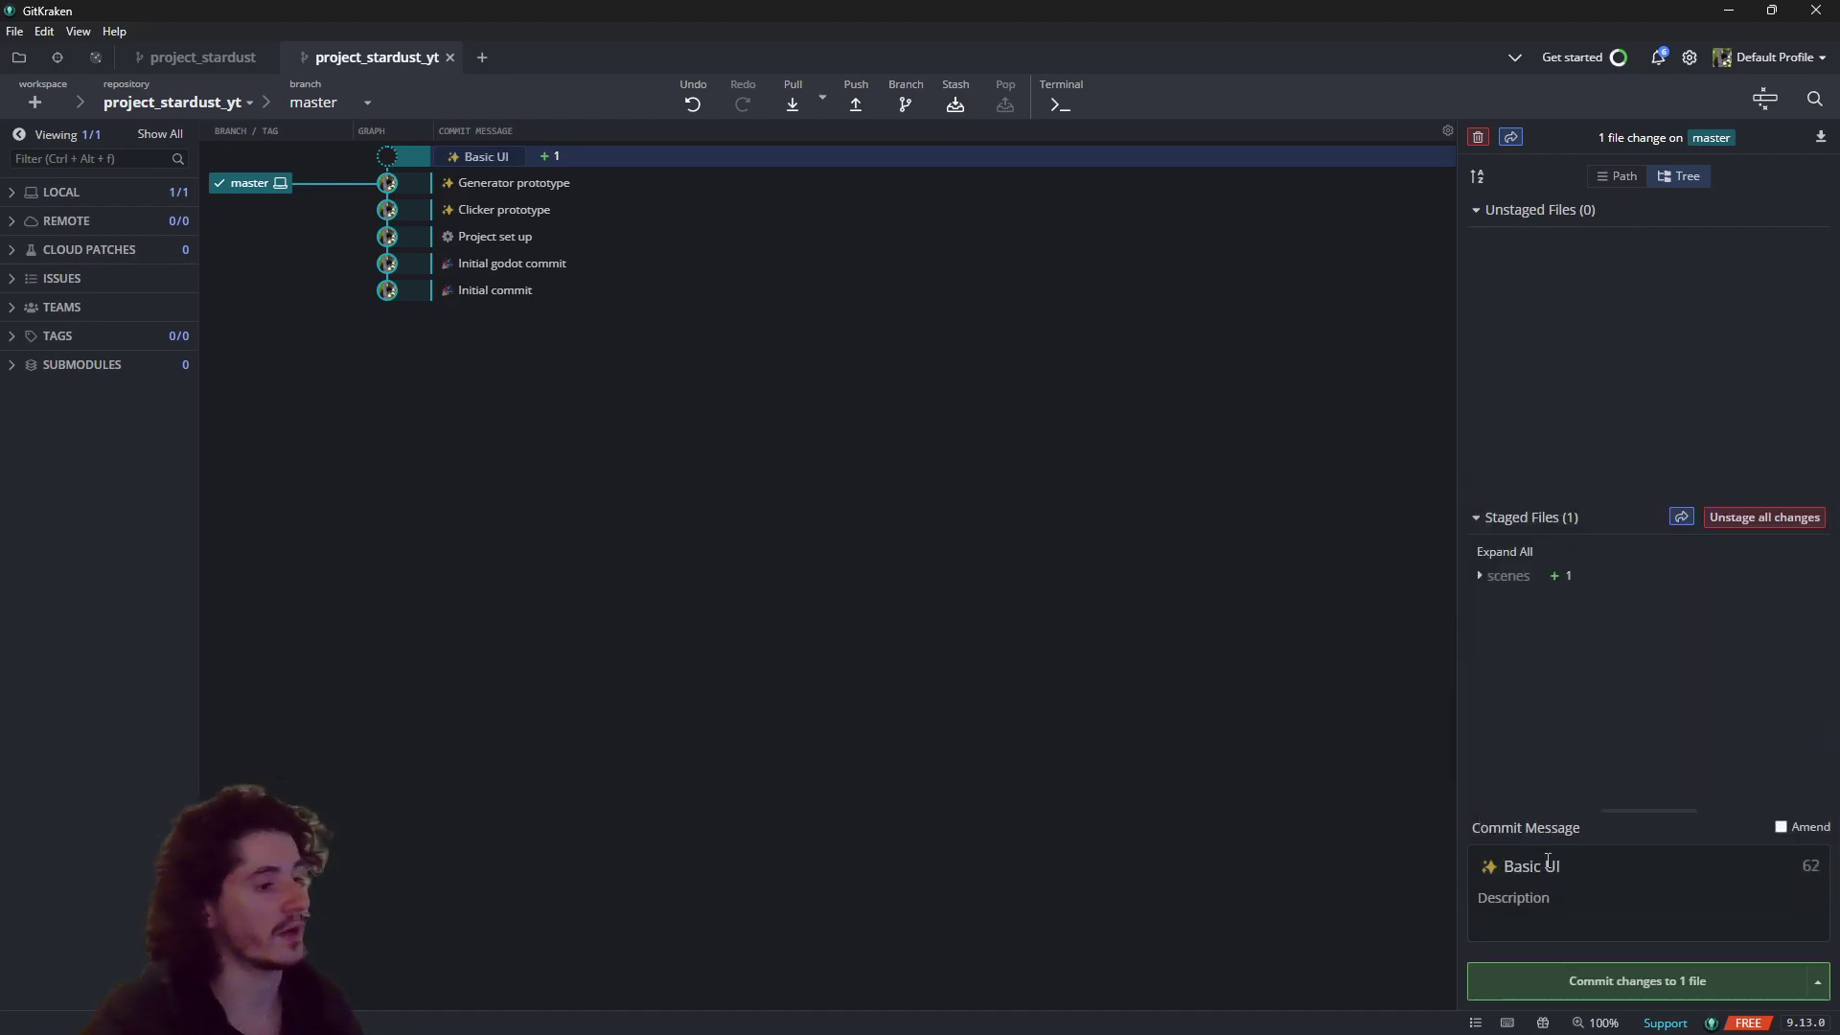
text( layout)
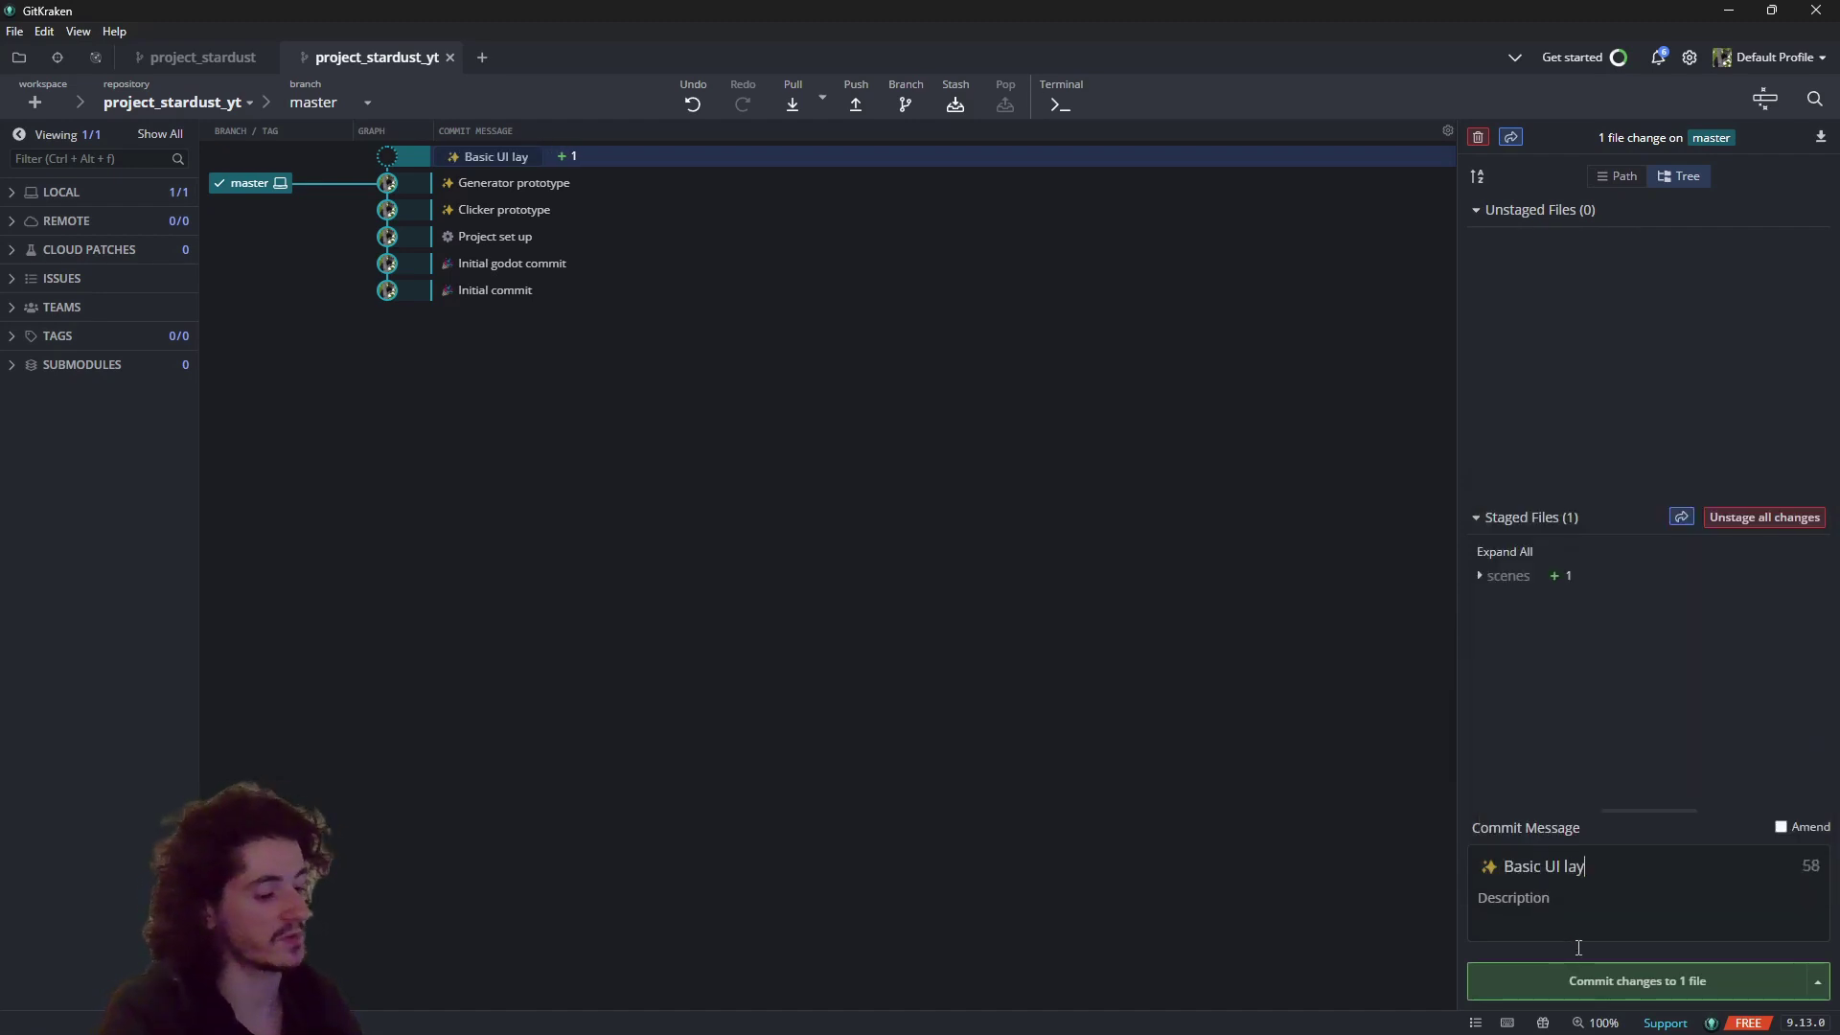